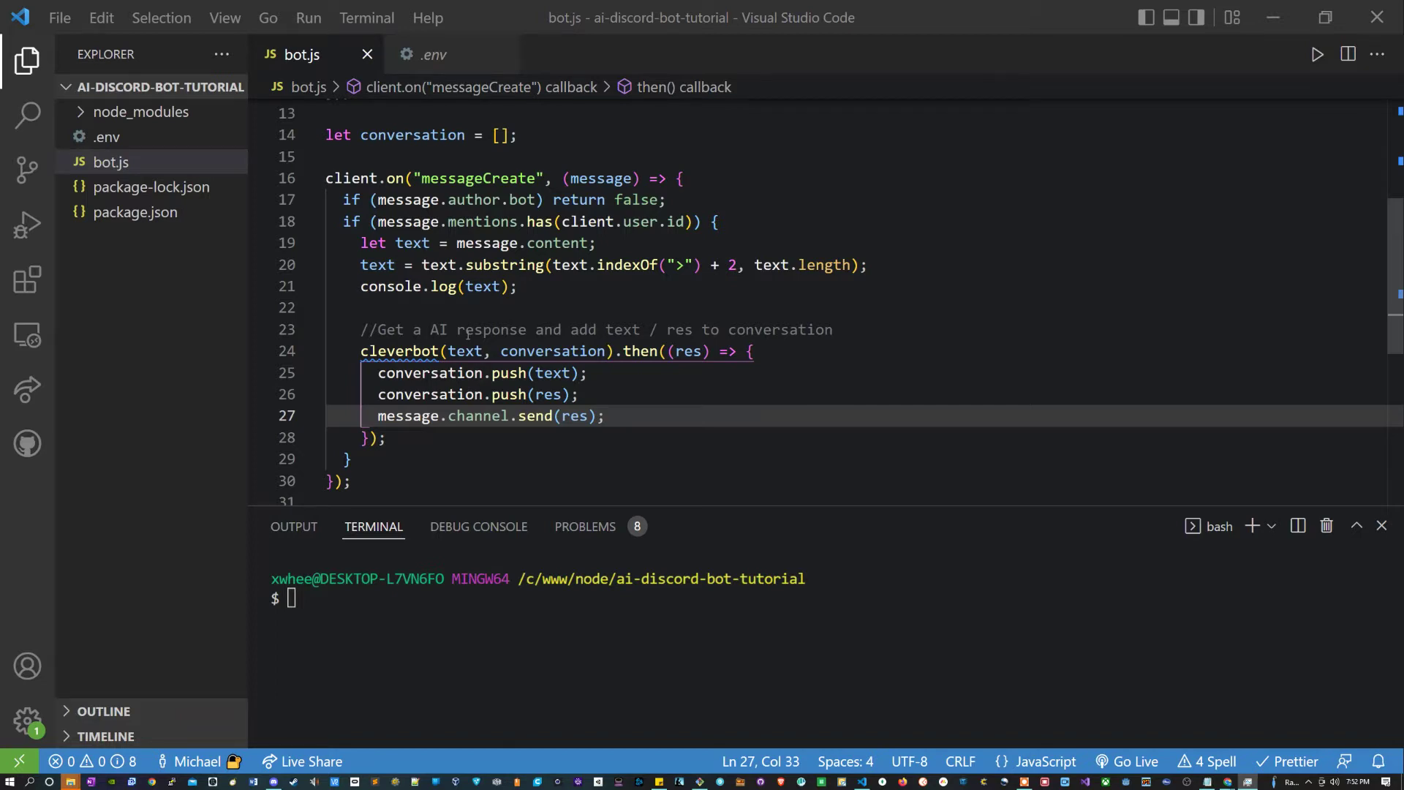
scroll(367, 477, "down", 1)
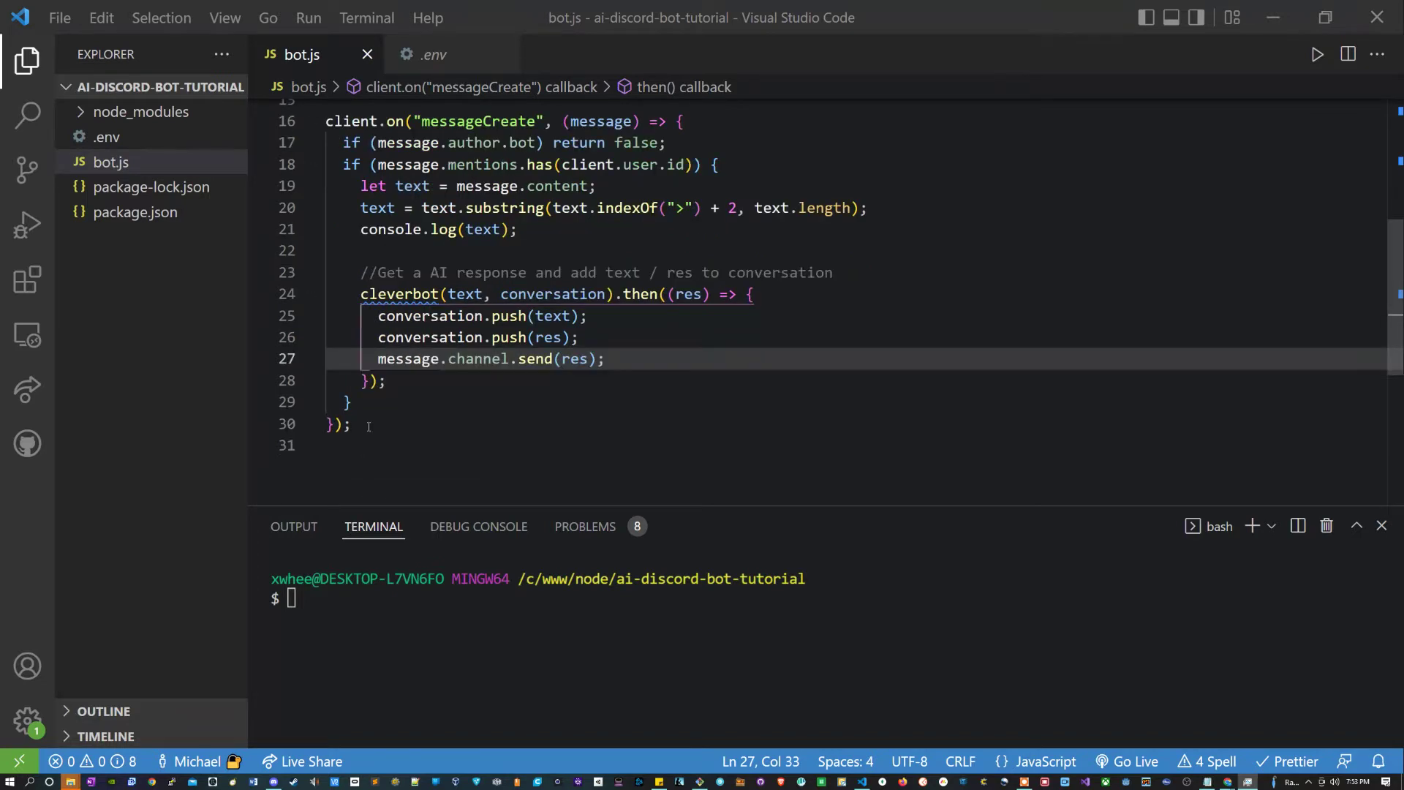
scroll(369, 426, "up", 5)
scroll(421, 413, "down", 2)
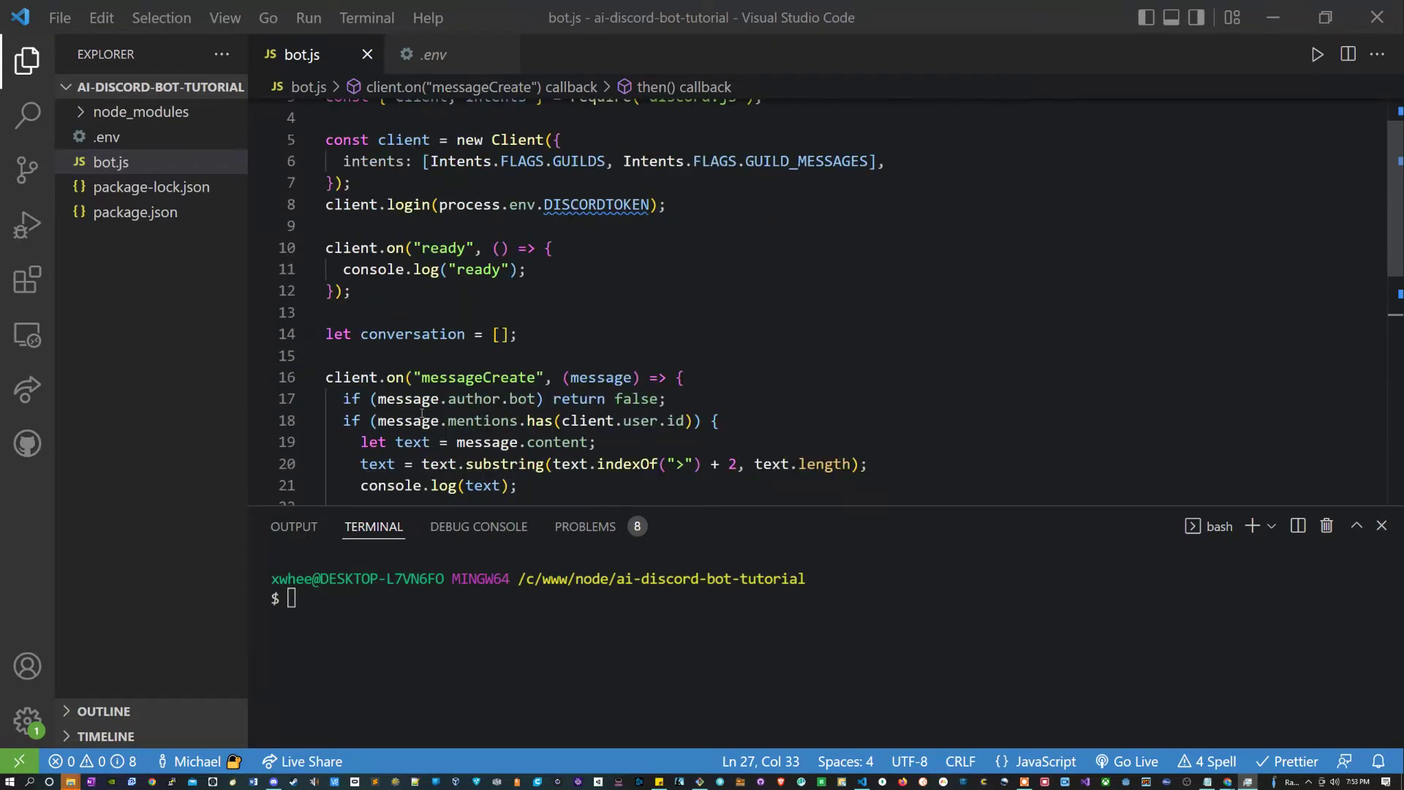
scroll(424, 408, "down", 4)
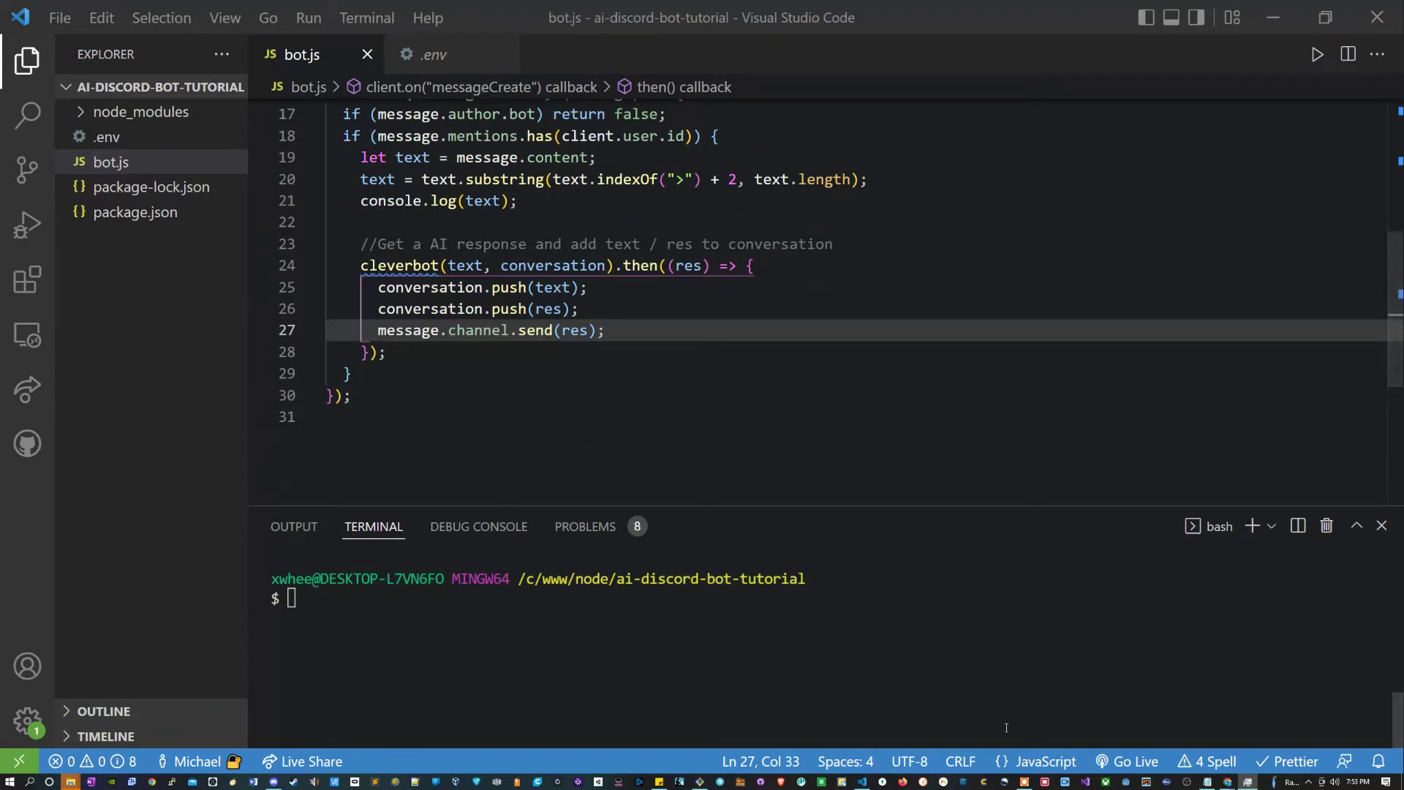
Run node bot.js in the terminal so the bot prints ready
left_click(833, 606)
type("node bot.js")
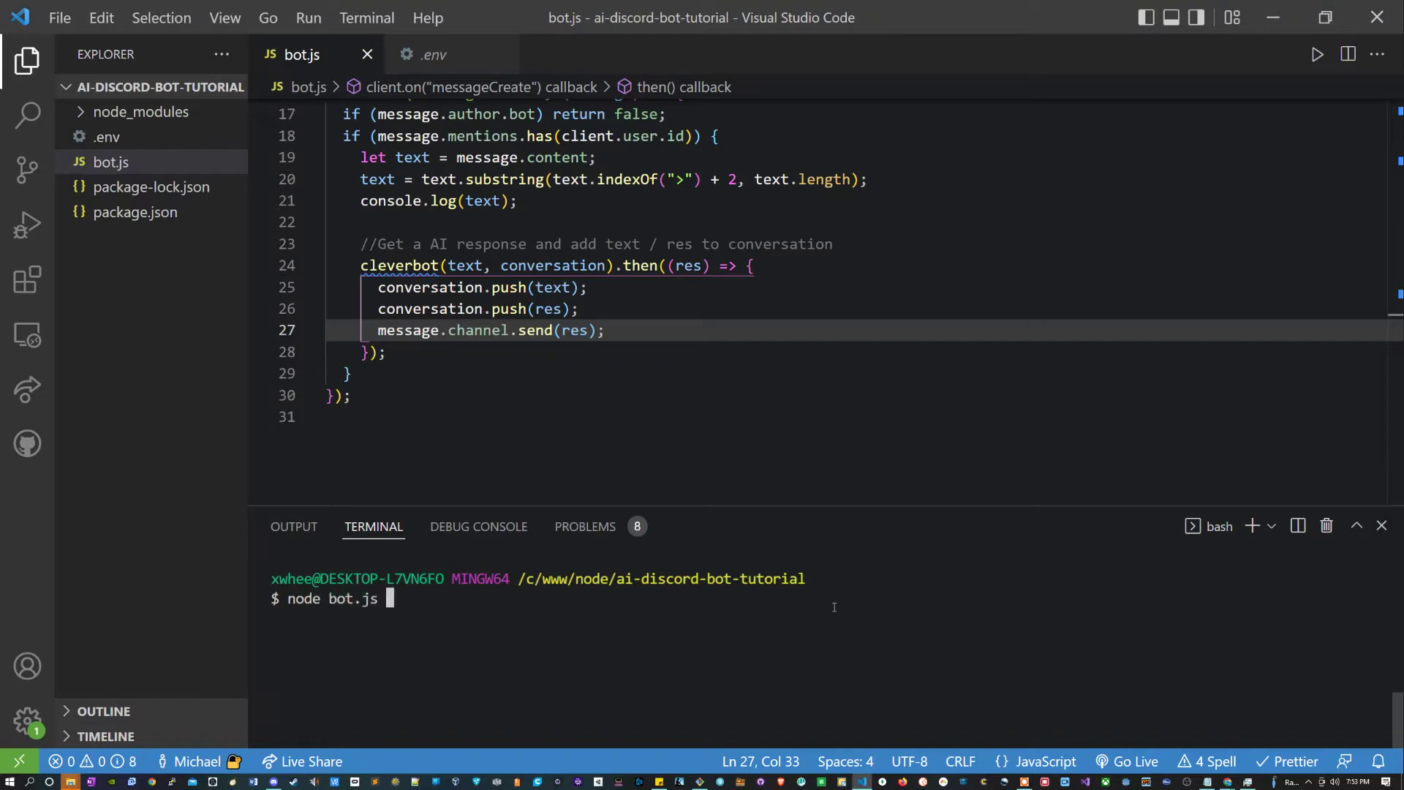
key("Return")
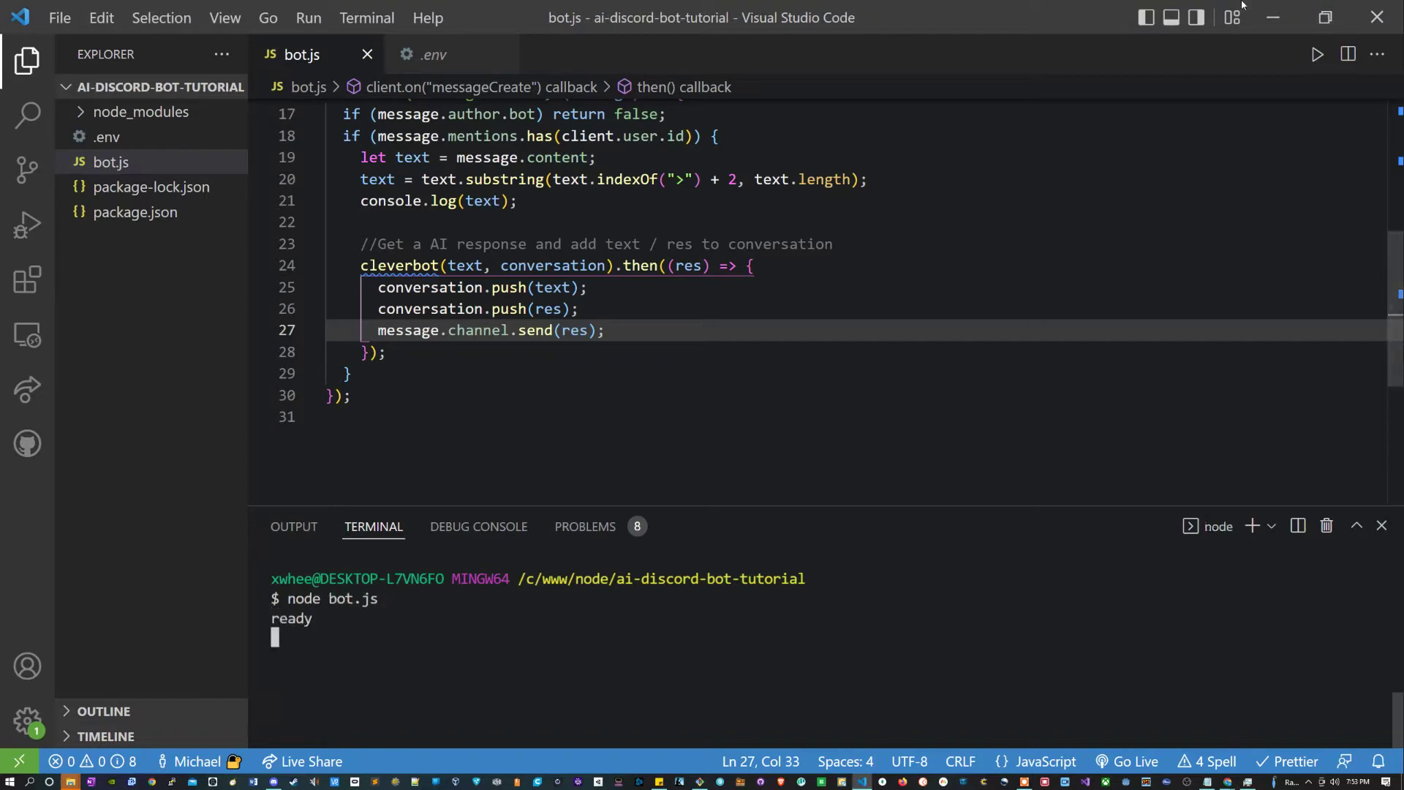
Greet php tutorial bot with a Hello mention in #bot-ai
left_click(1272, 17)
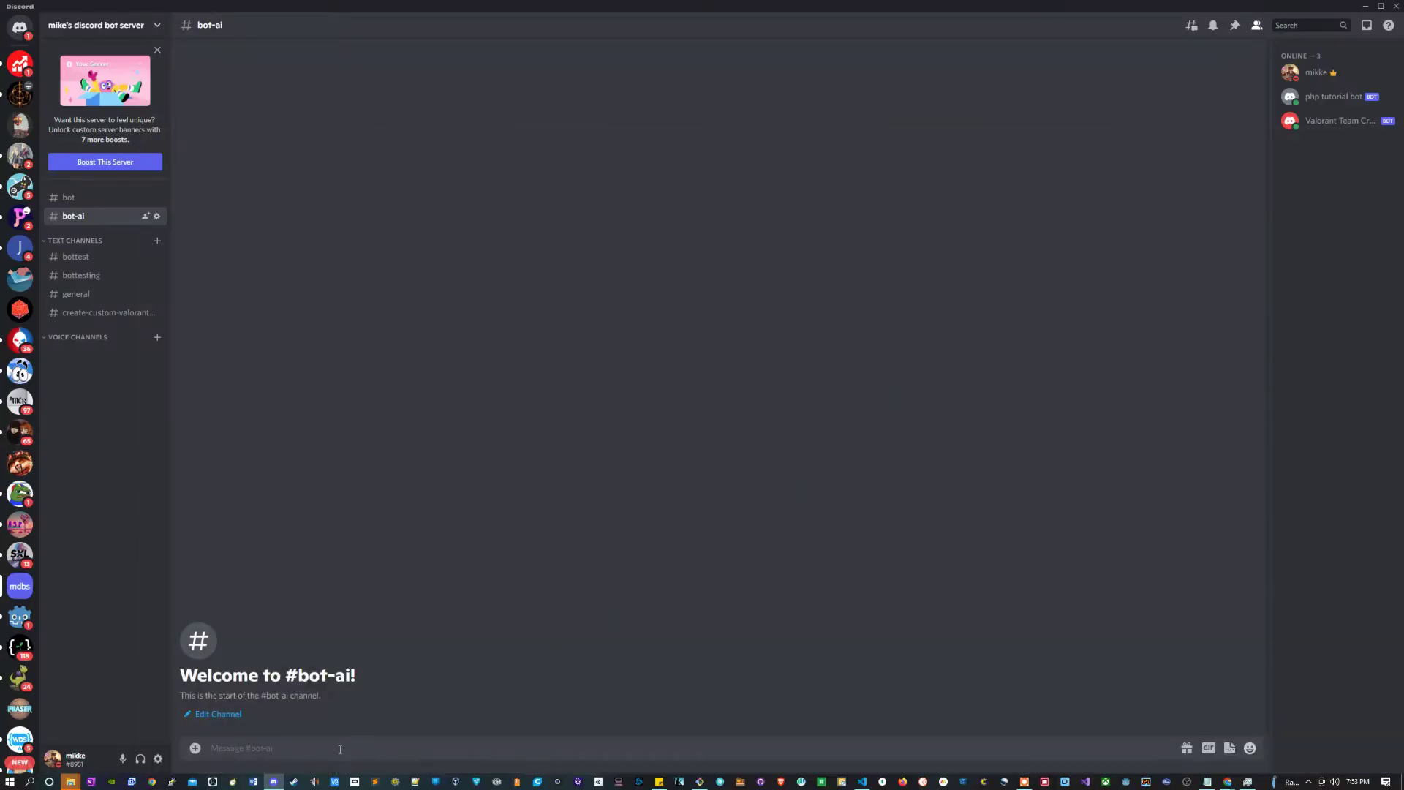
type("@")
key("Down")
key("Return")
type("Hello")
key("Return")
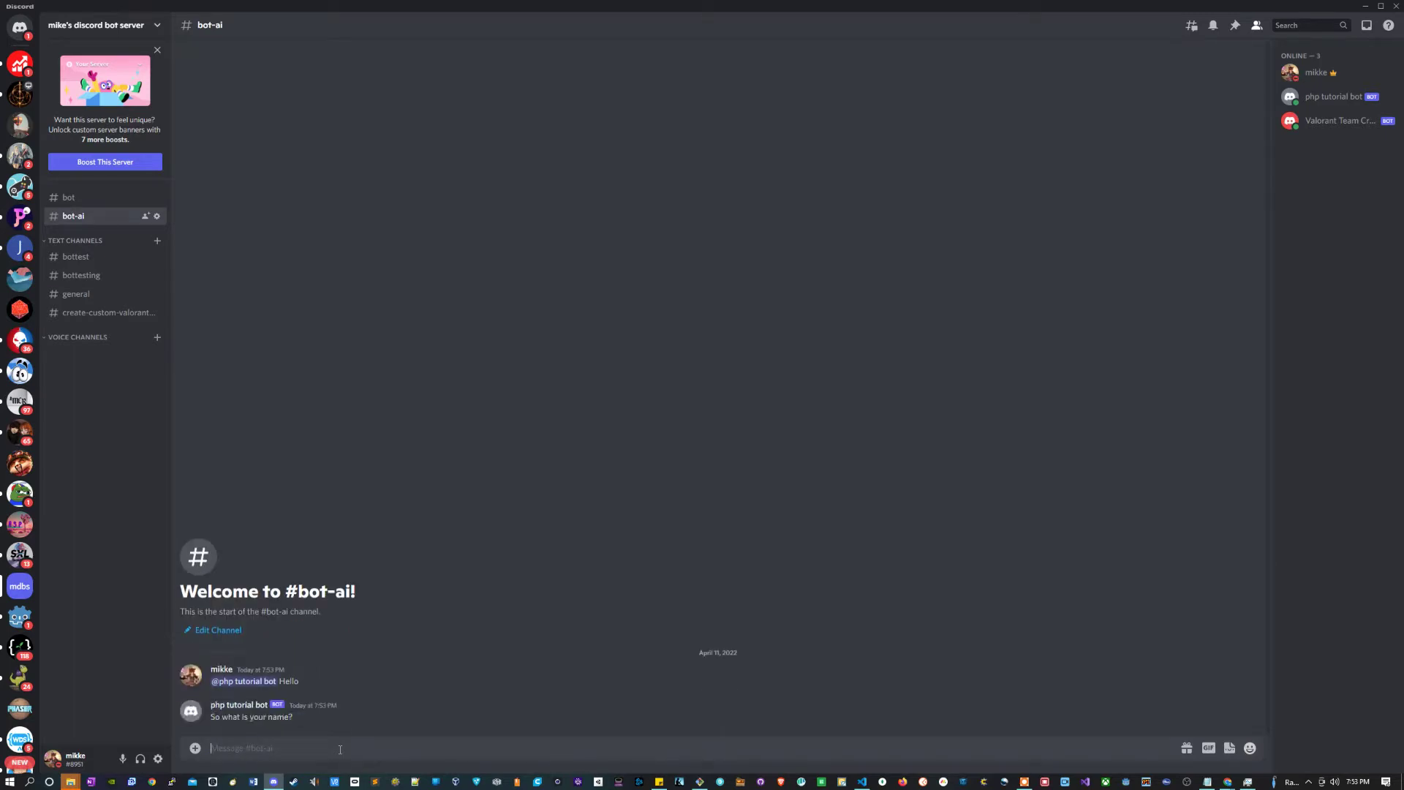
mouse_move(251, 714)
type("@php")
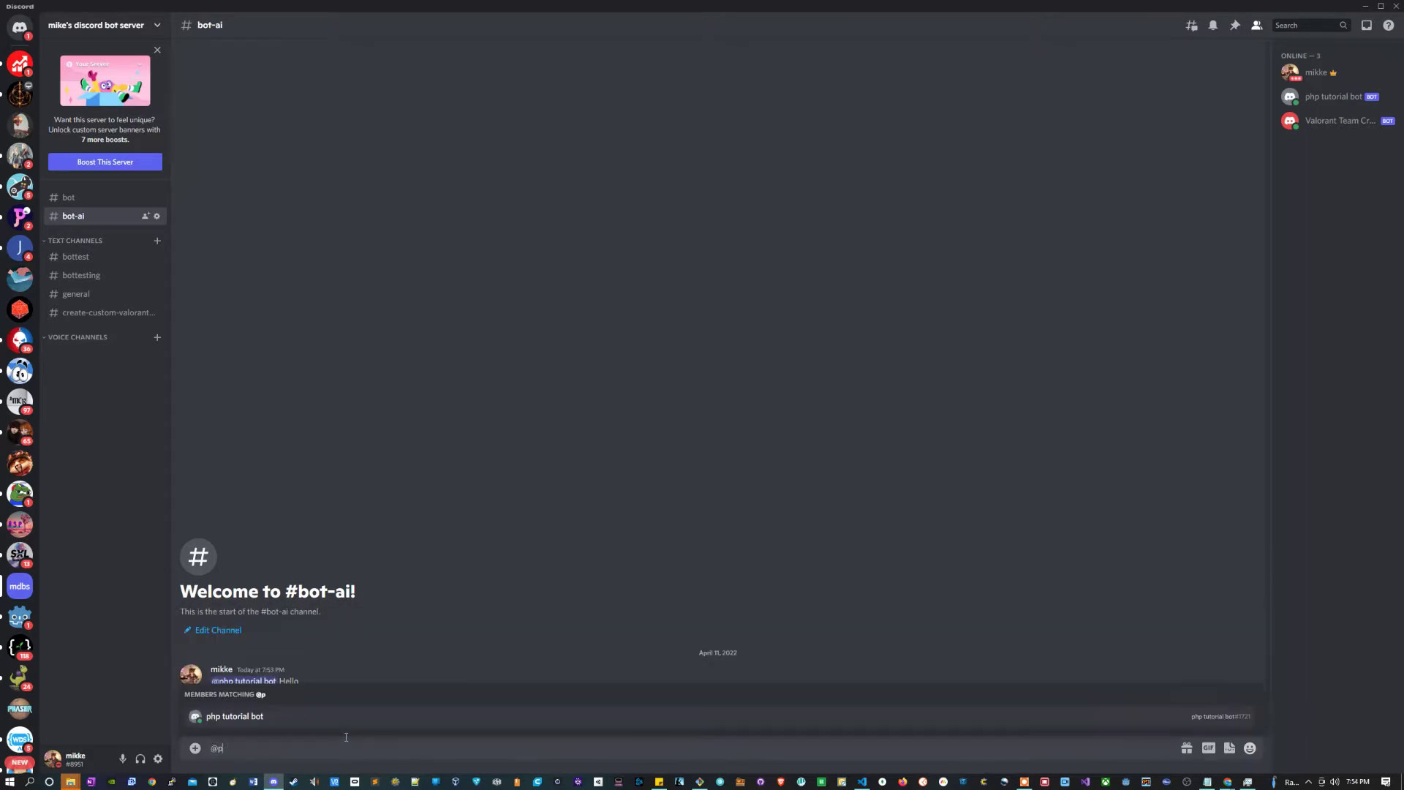
Ask the bot its name by mention, then compliment the name
key("Return")
type("My name ")
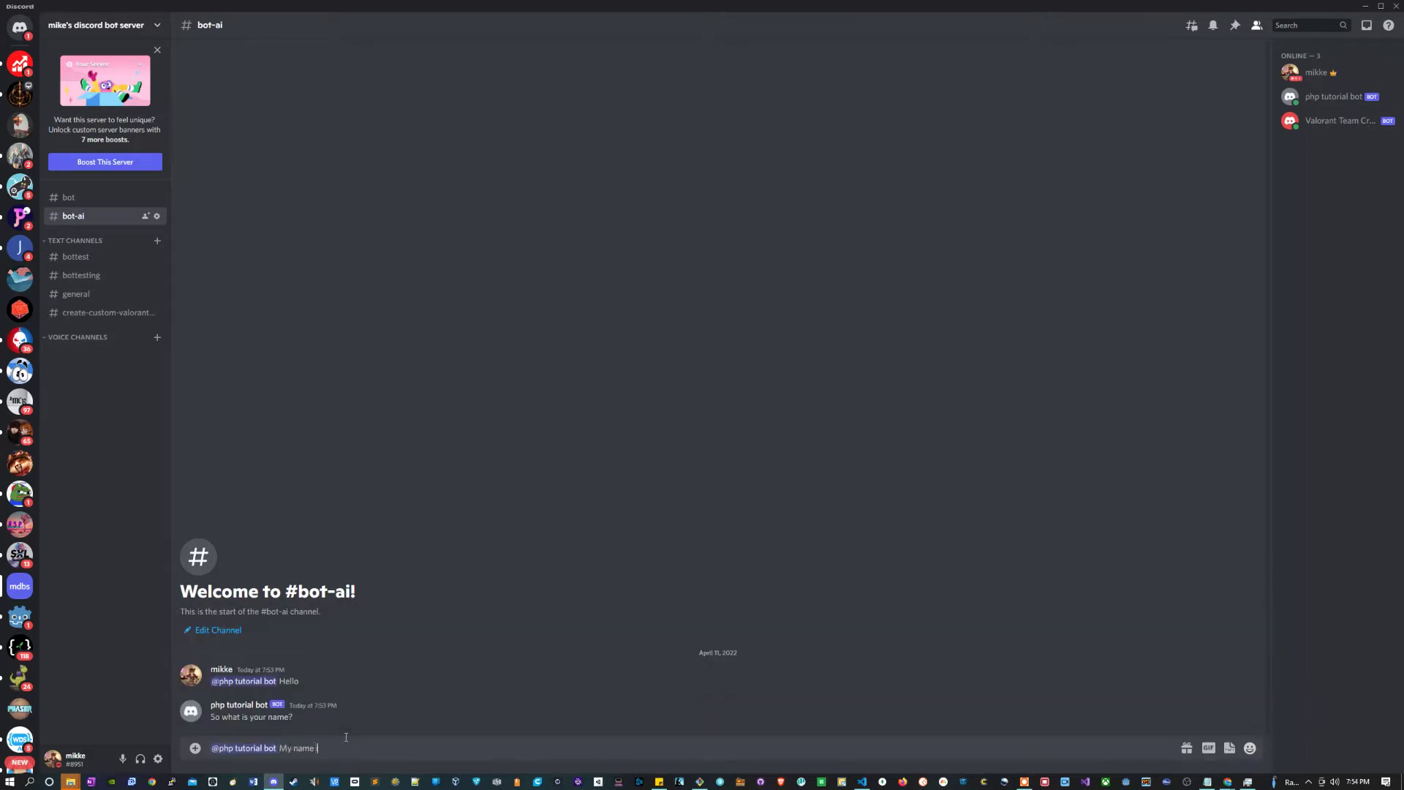
type("is Mike, w")
type("hat is your n")
type("ame?")
key("Return")
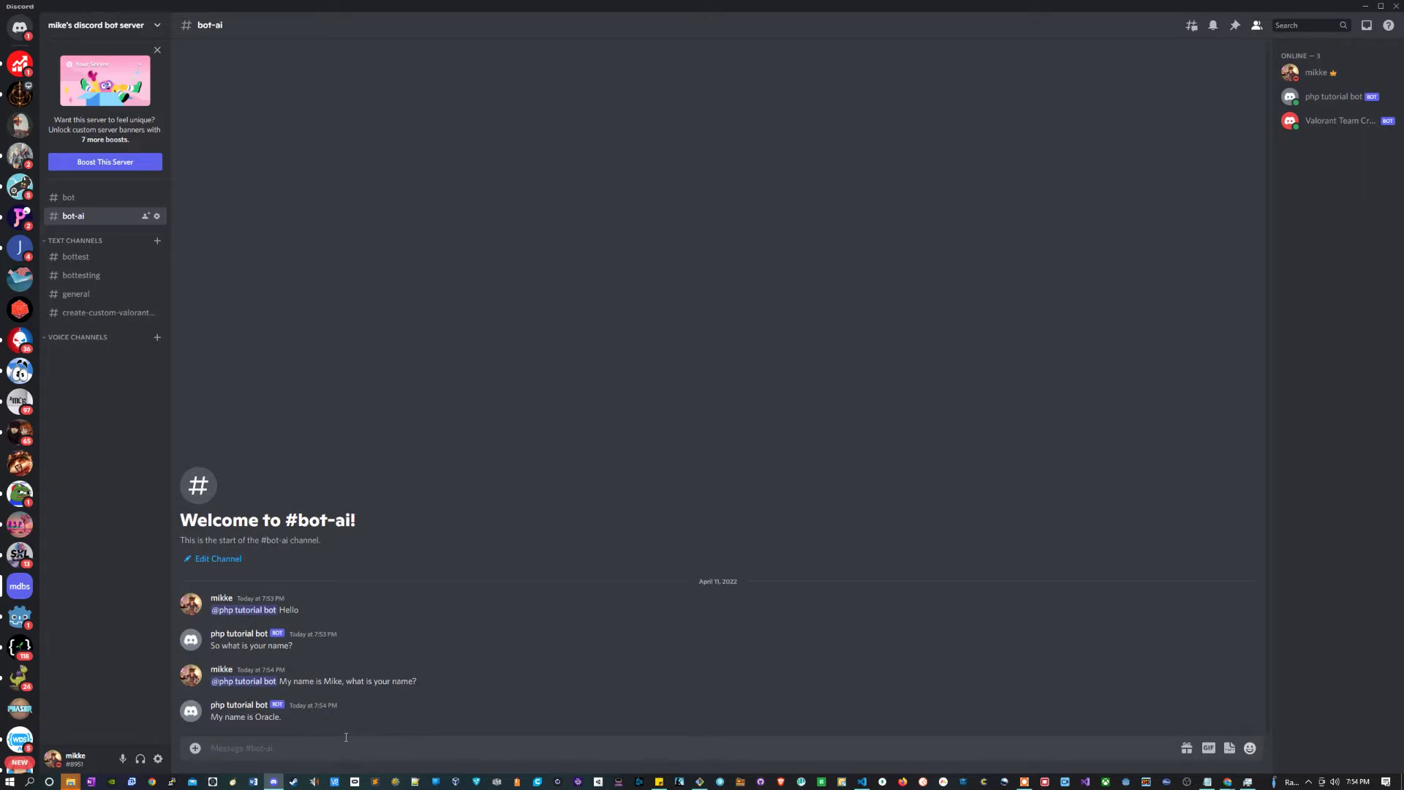
type("@php")
key("Tab")
type("That")
type(" is a reall")
type("y cool name!")
key("Return")
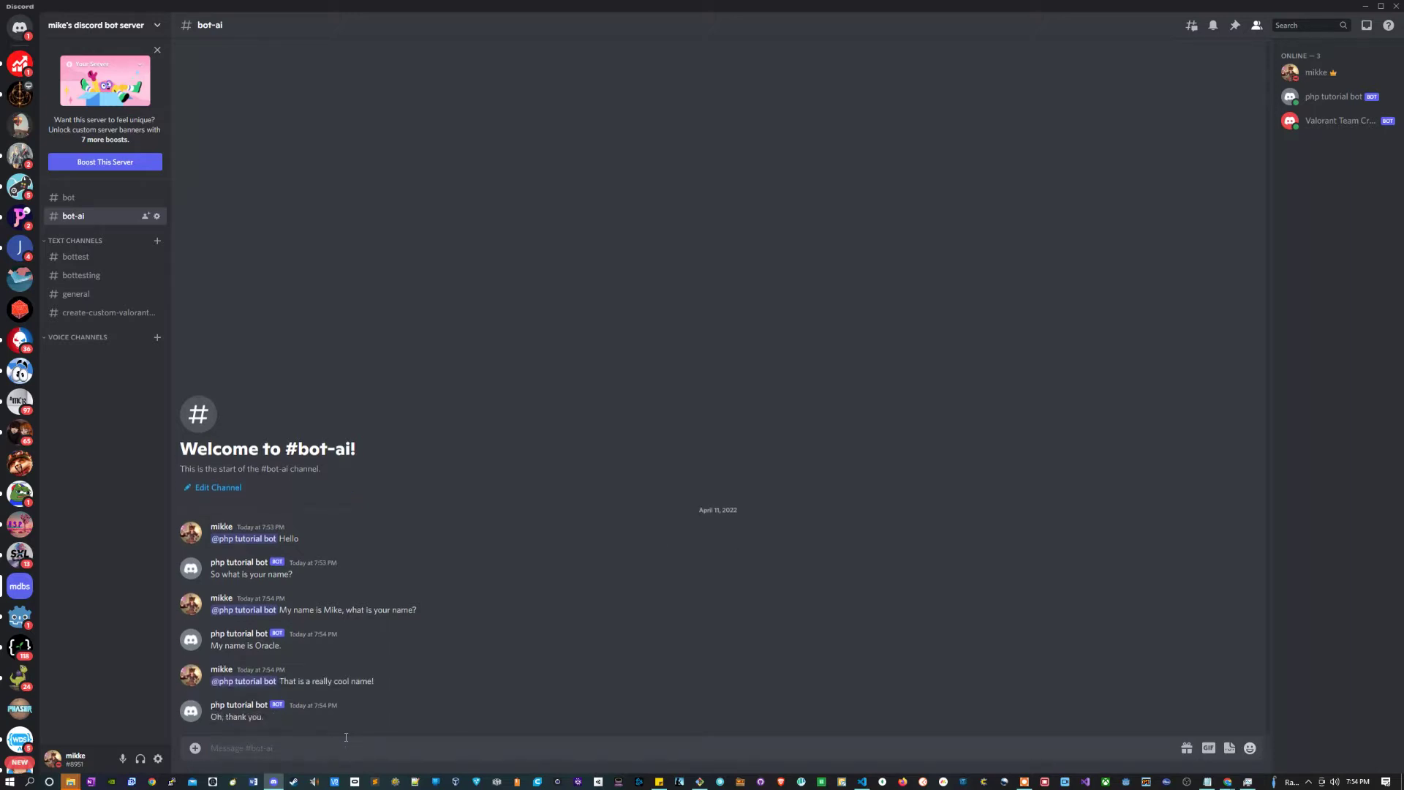
type("@")
Mention php tutorial bot and ask its favorite color
key("Return")
type("Of cours")
type("e! What is your")
type(" favorite c")
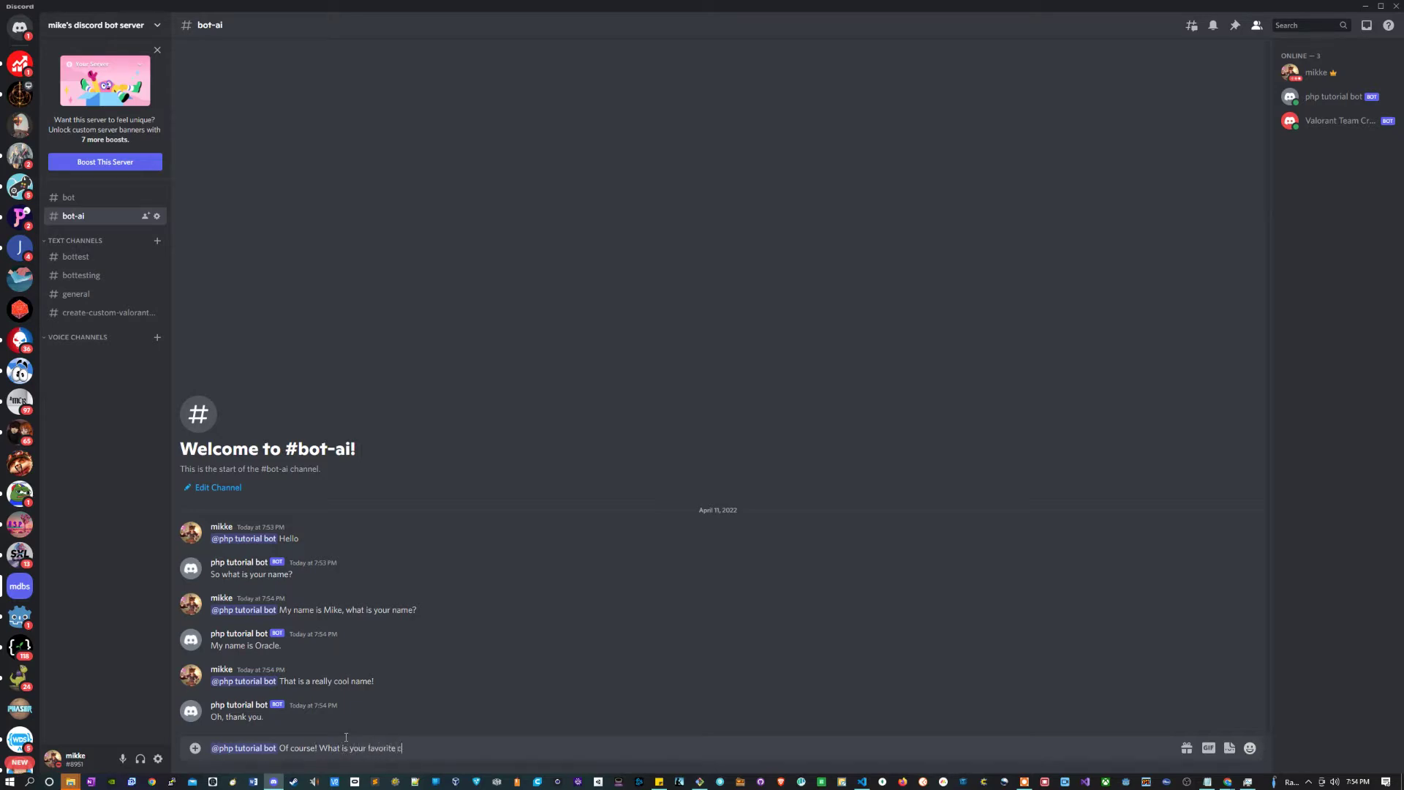
type("olor Oracle?")
key("Return")
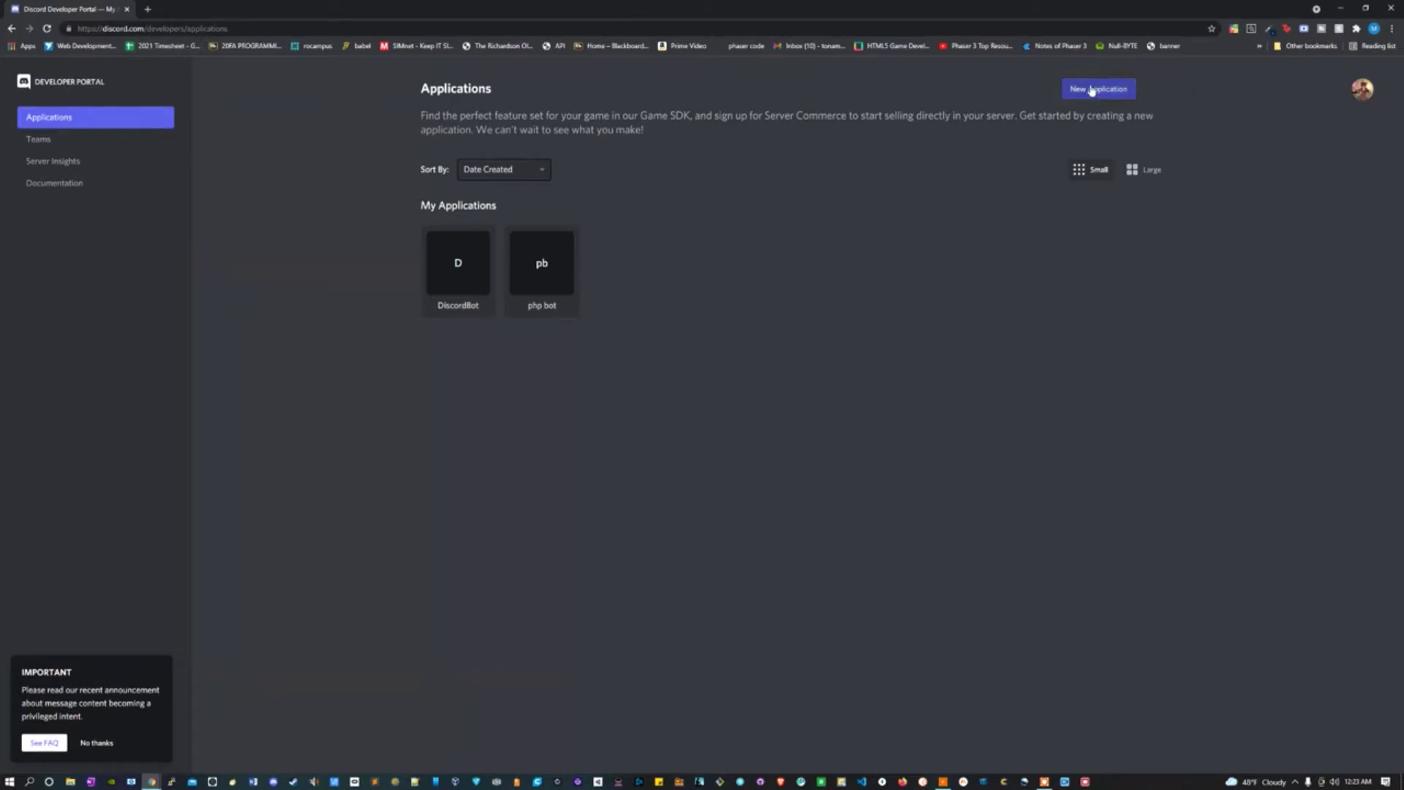
Create a new Developer Portal application named 'php tutorial bot'
left_click(1092, 90)
left_click(682, 423)
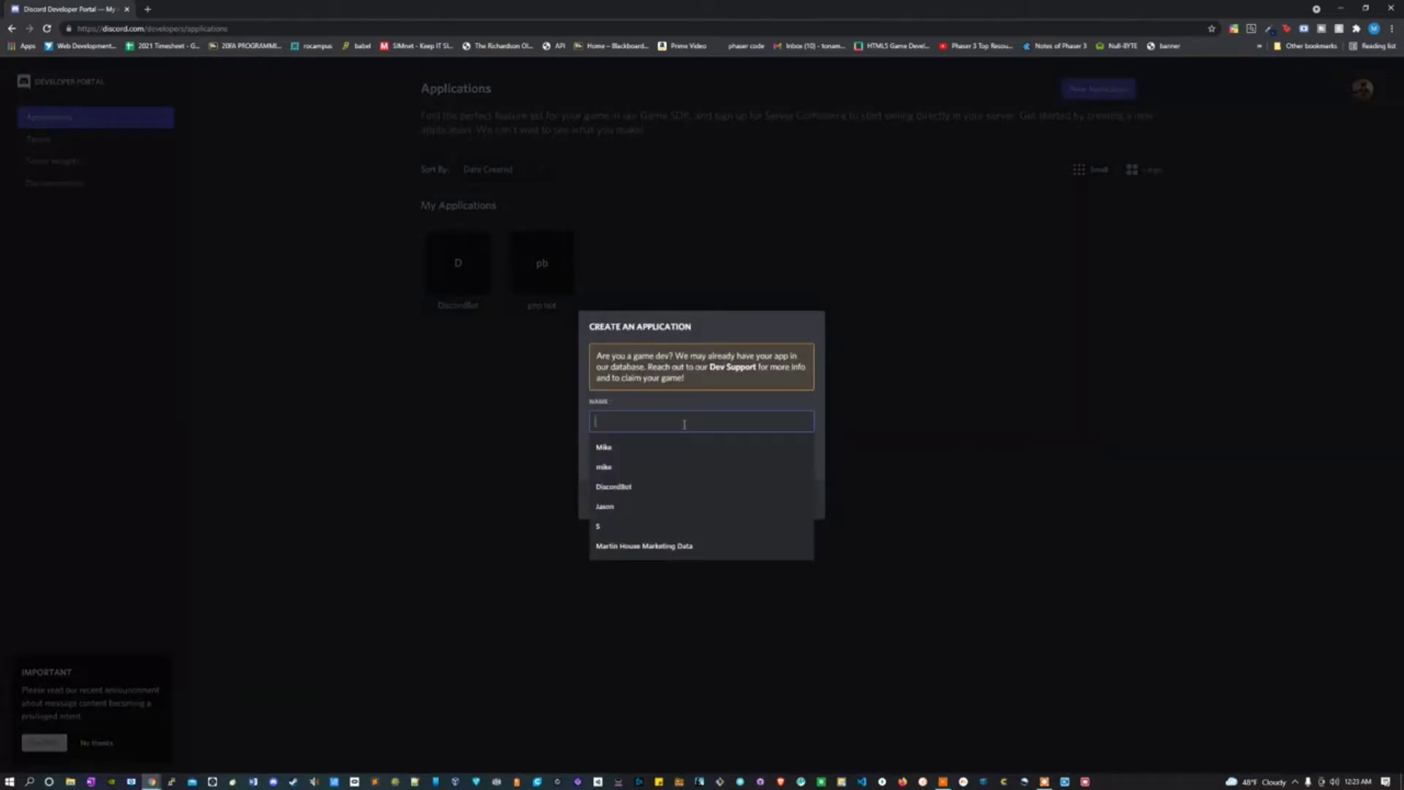
type("php tutoria")
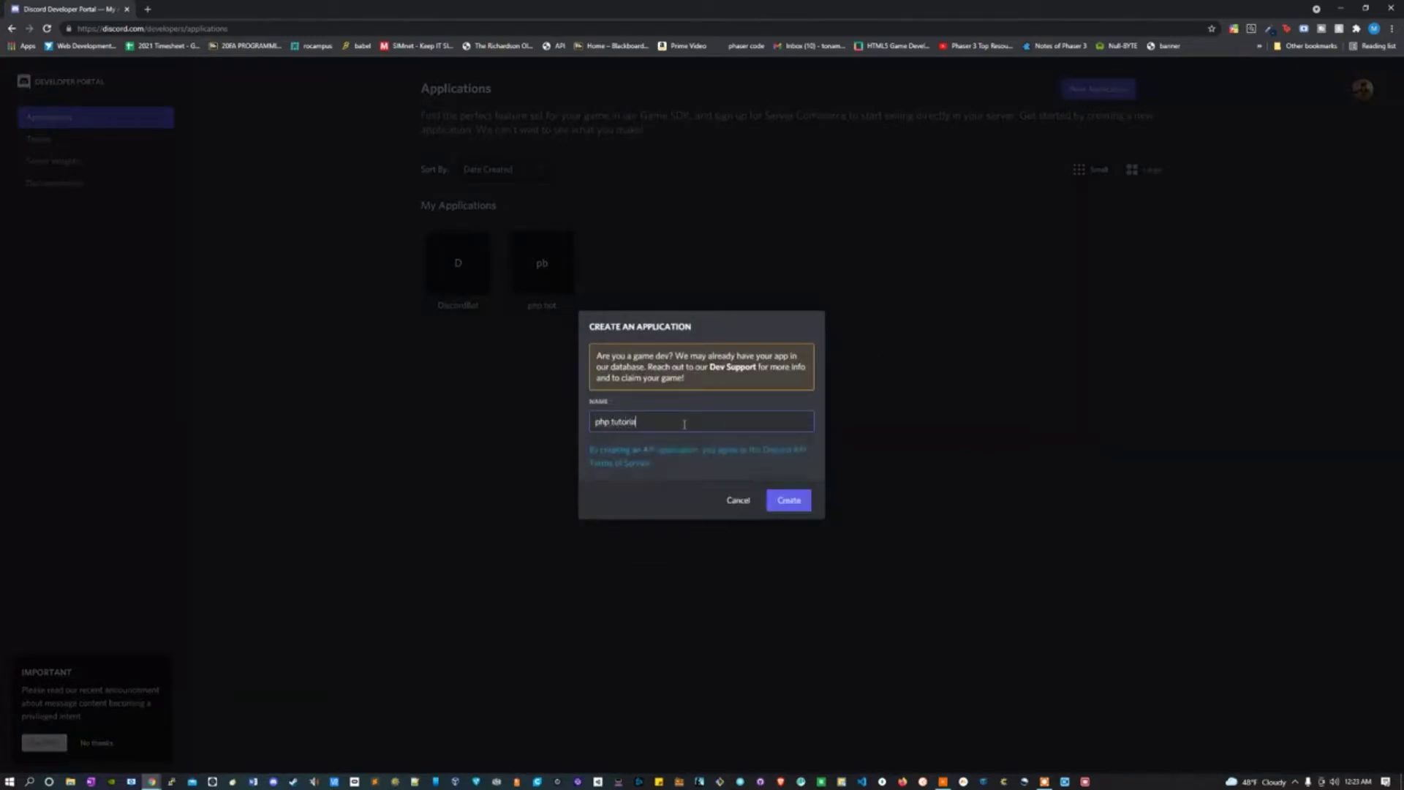
type("l bot")
key("Return")
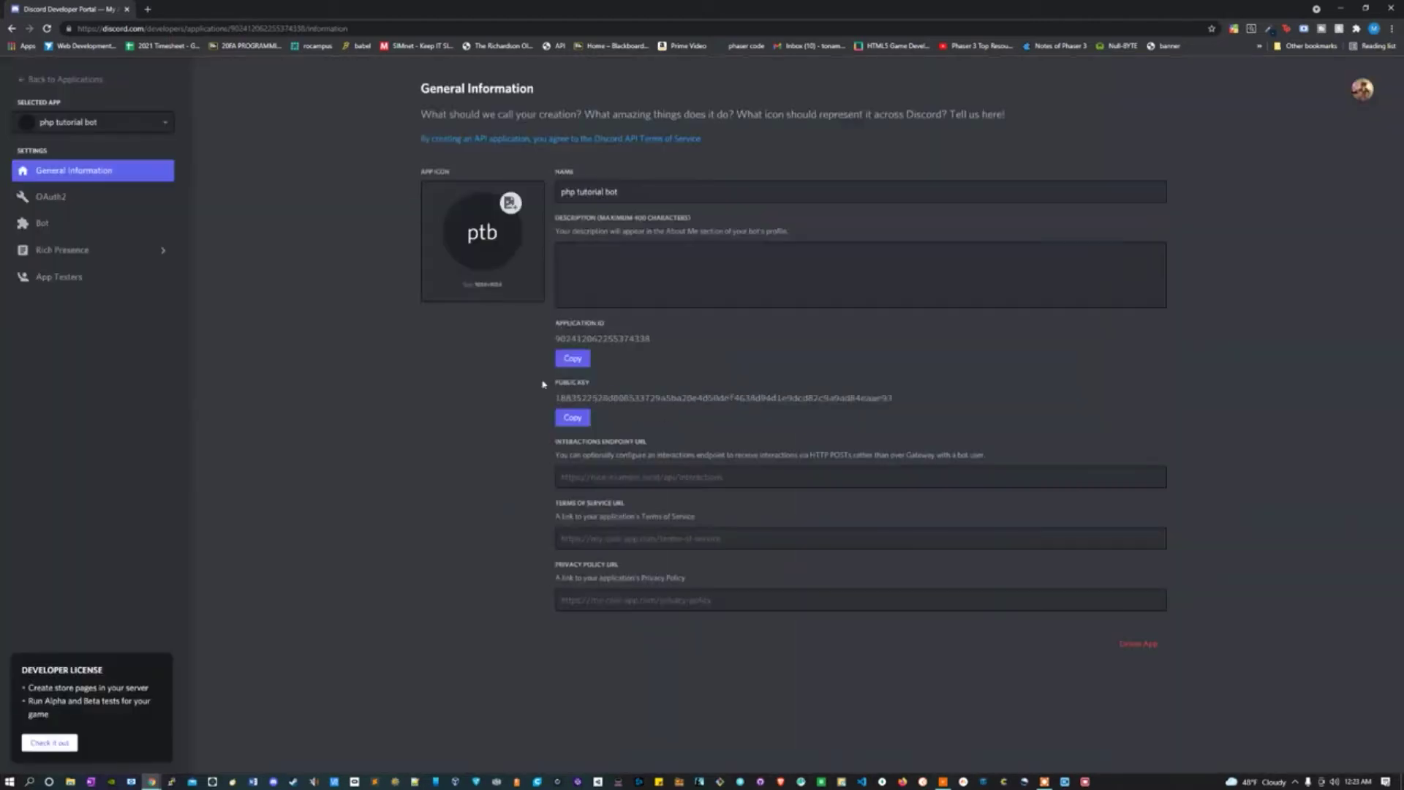
Select the Application ID and Public Key on the General Information page
double_click(581, 339)
double_click(581, 398)
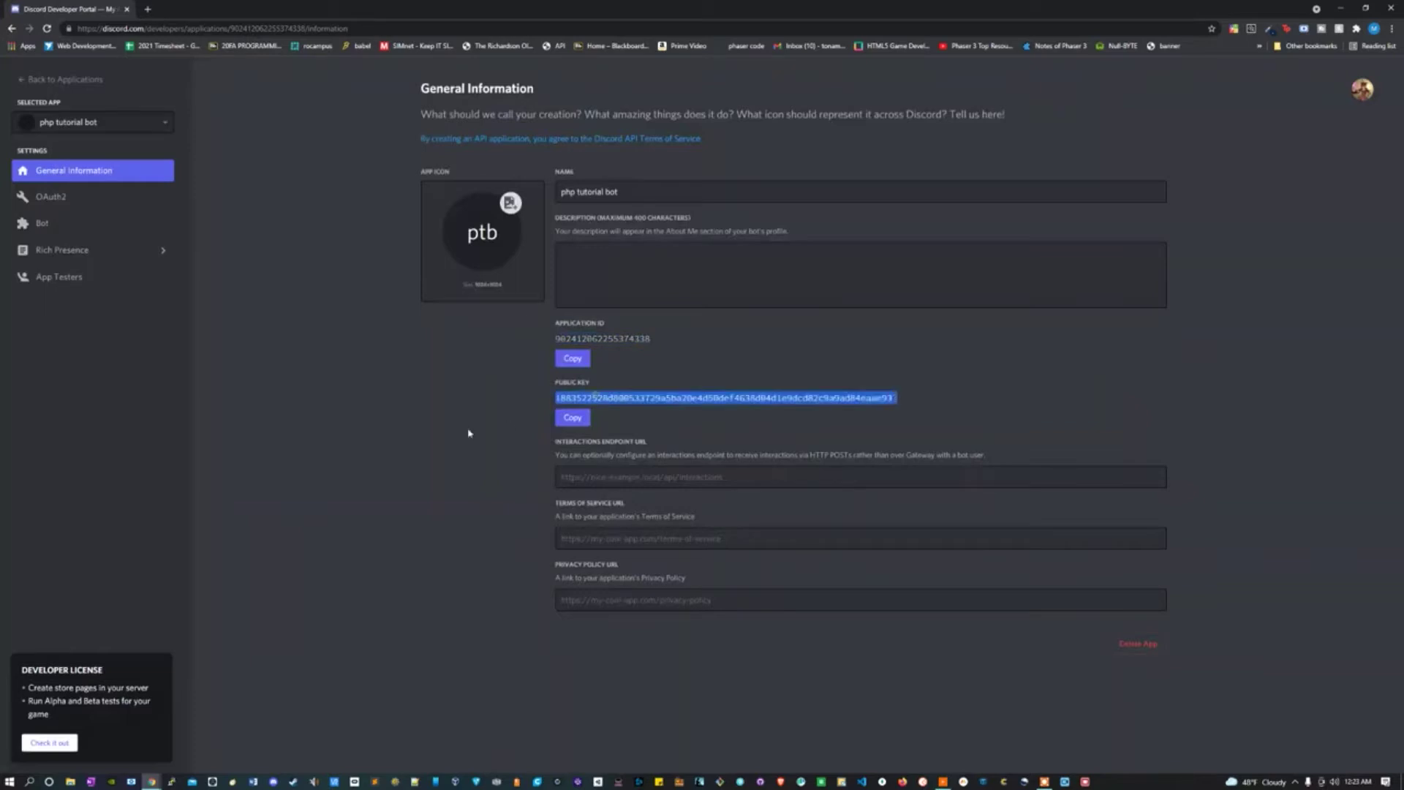
left_click(517, 385)
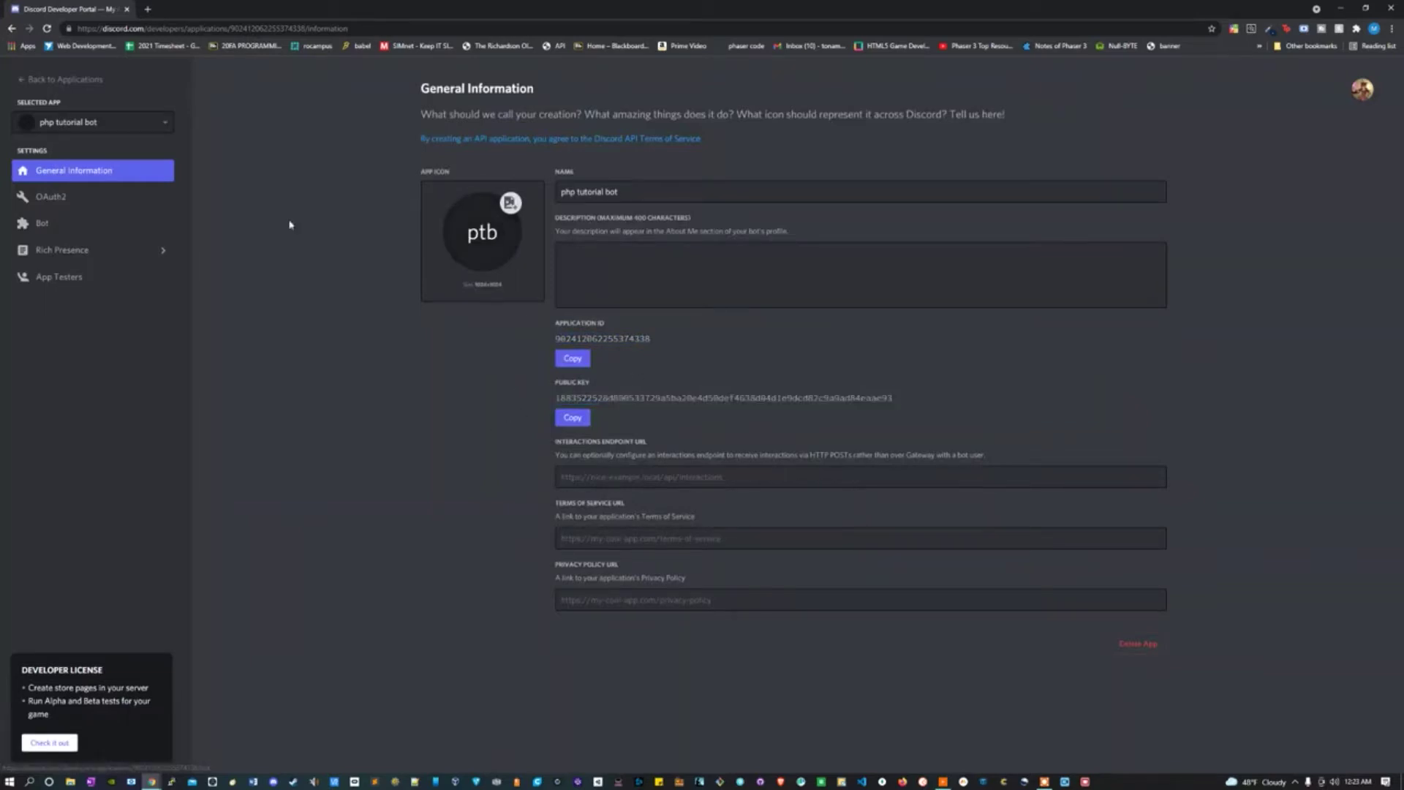
Add a bot user to the php tutorial bot application
left_click(77, 224)
left_click(1119, 195)
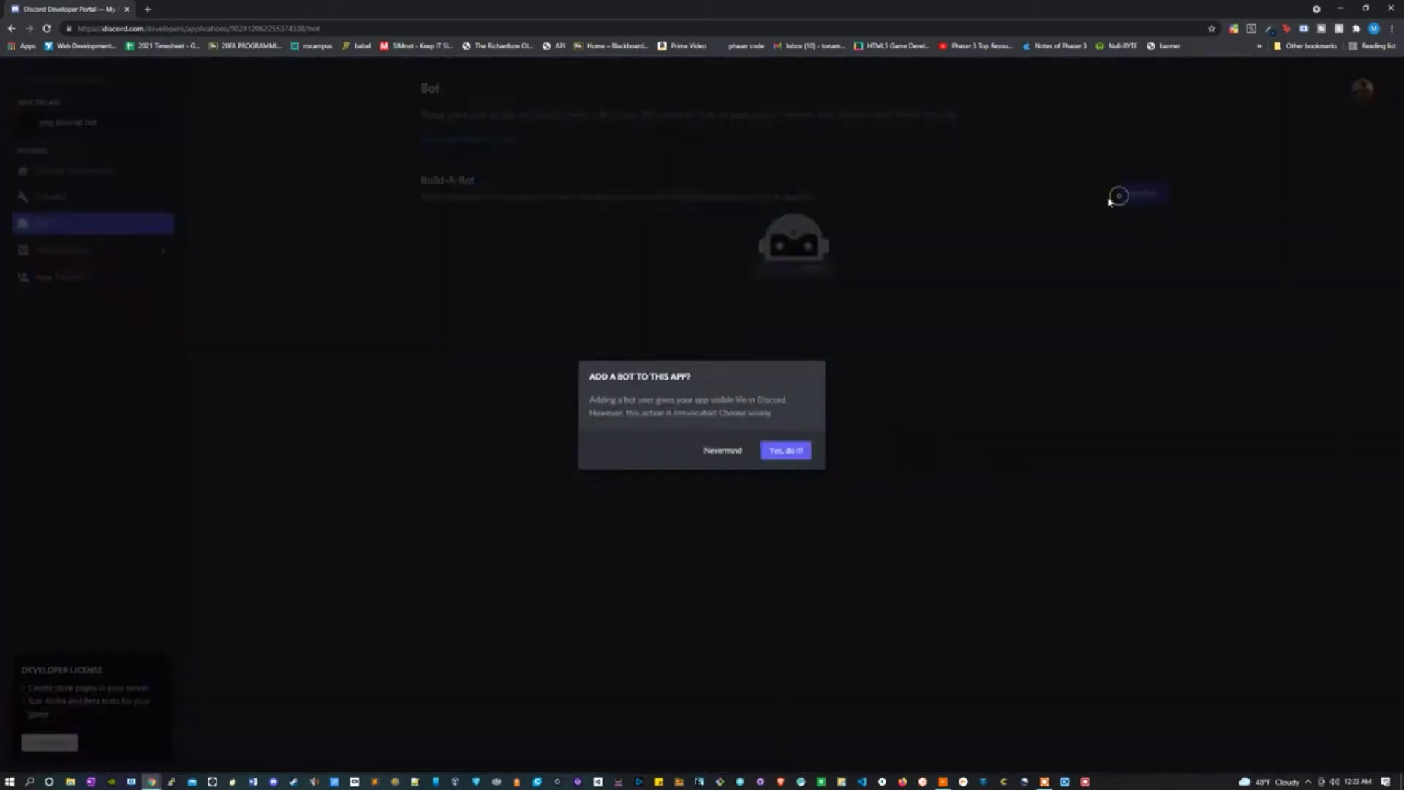
left_click(793, 454)
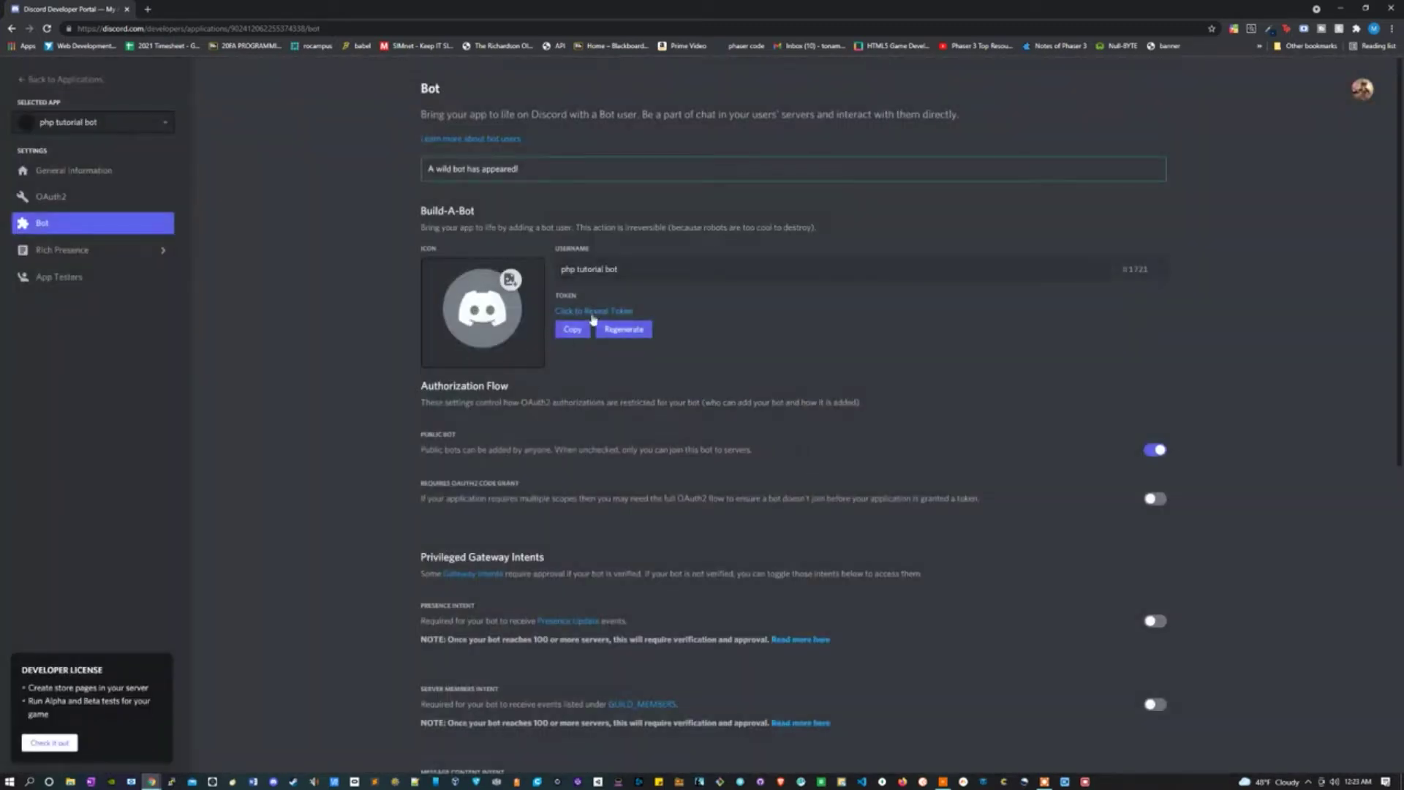
Reveal the bot's secret token and copy it
left_click(593, 312)
left_click(572, 331)
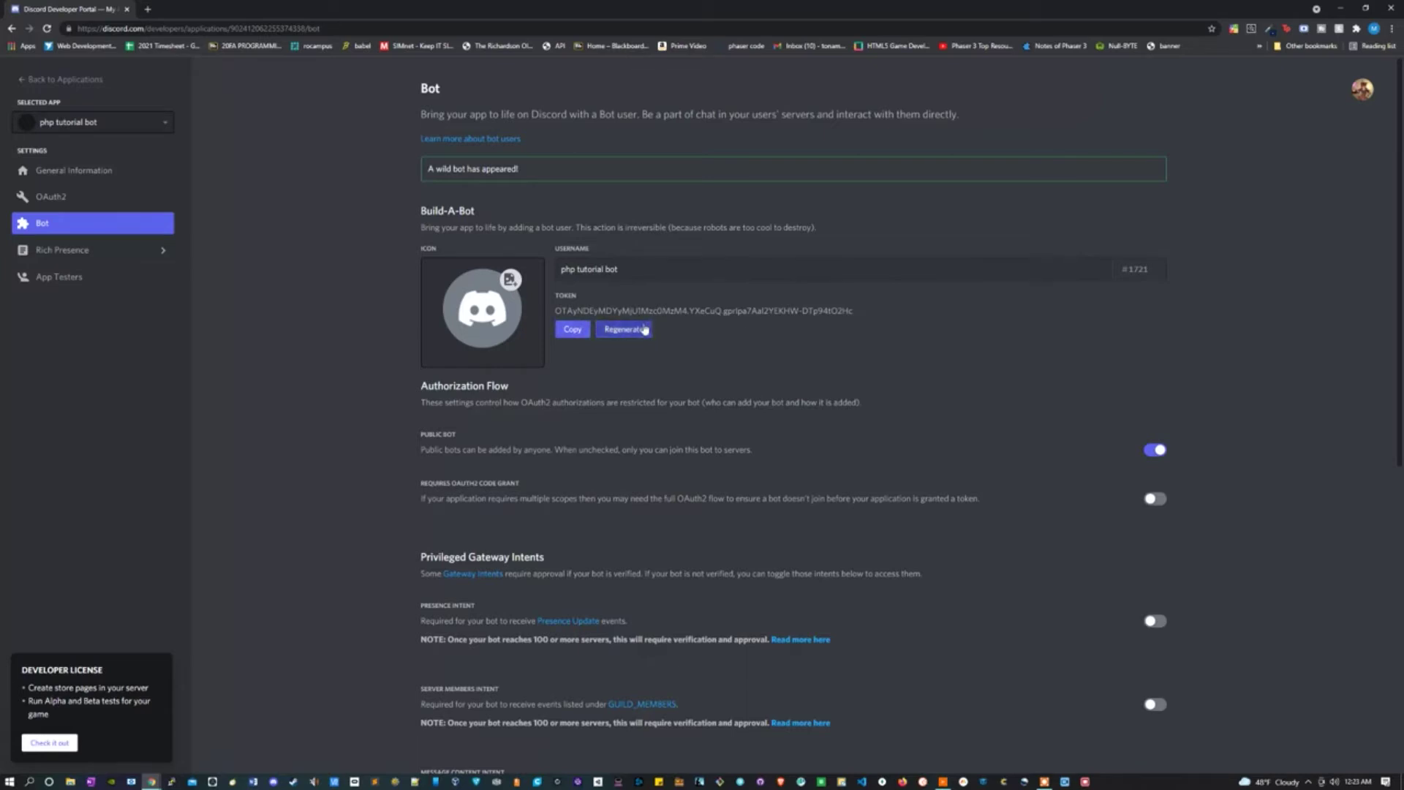
left_click(572, 329)
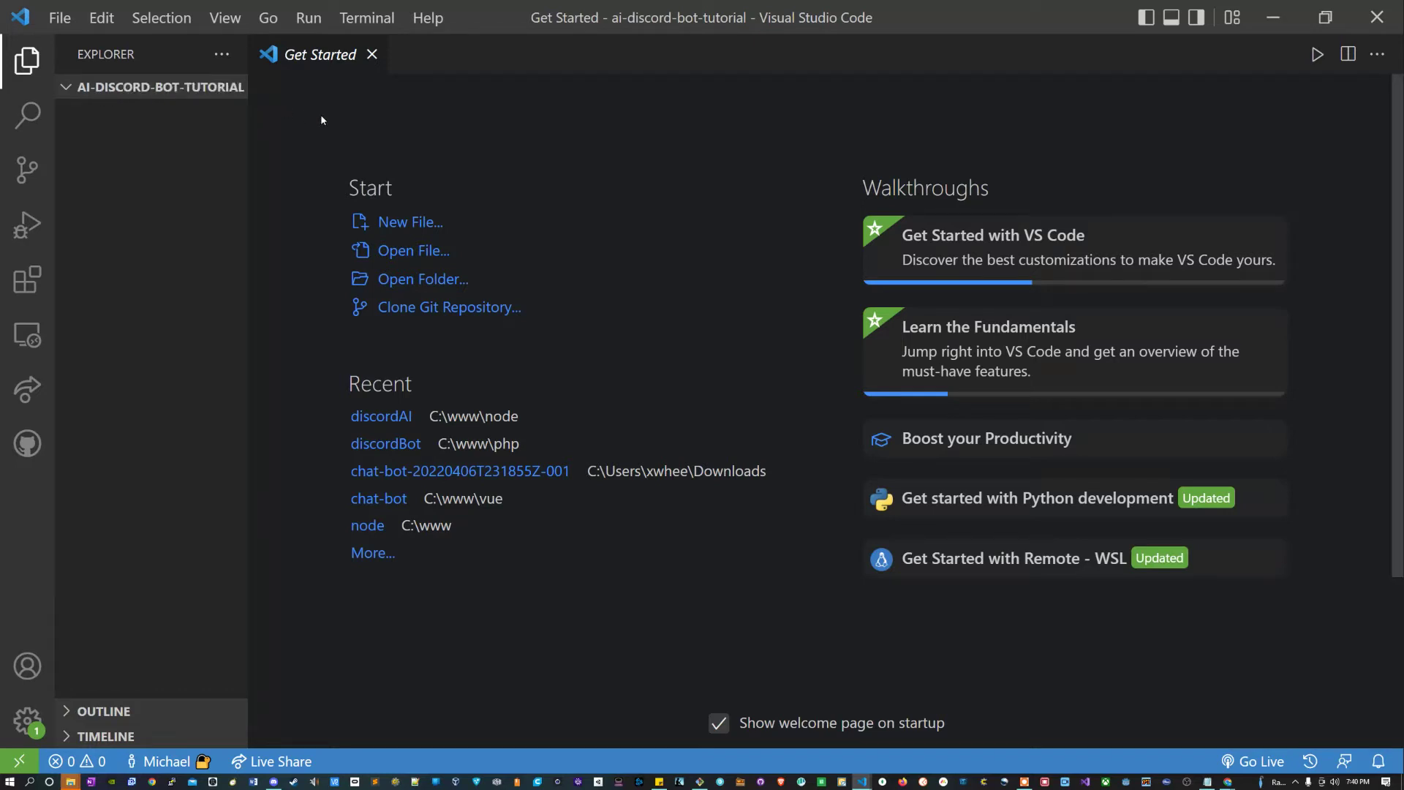
In an enlarged terminal, run npm i cleverbot-free dotenv discord.js
key("ctrl+grave")
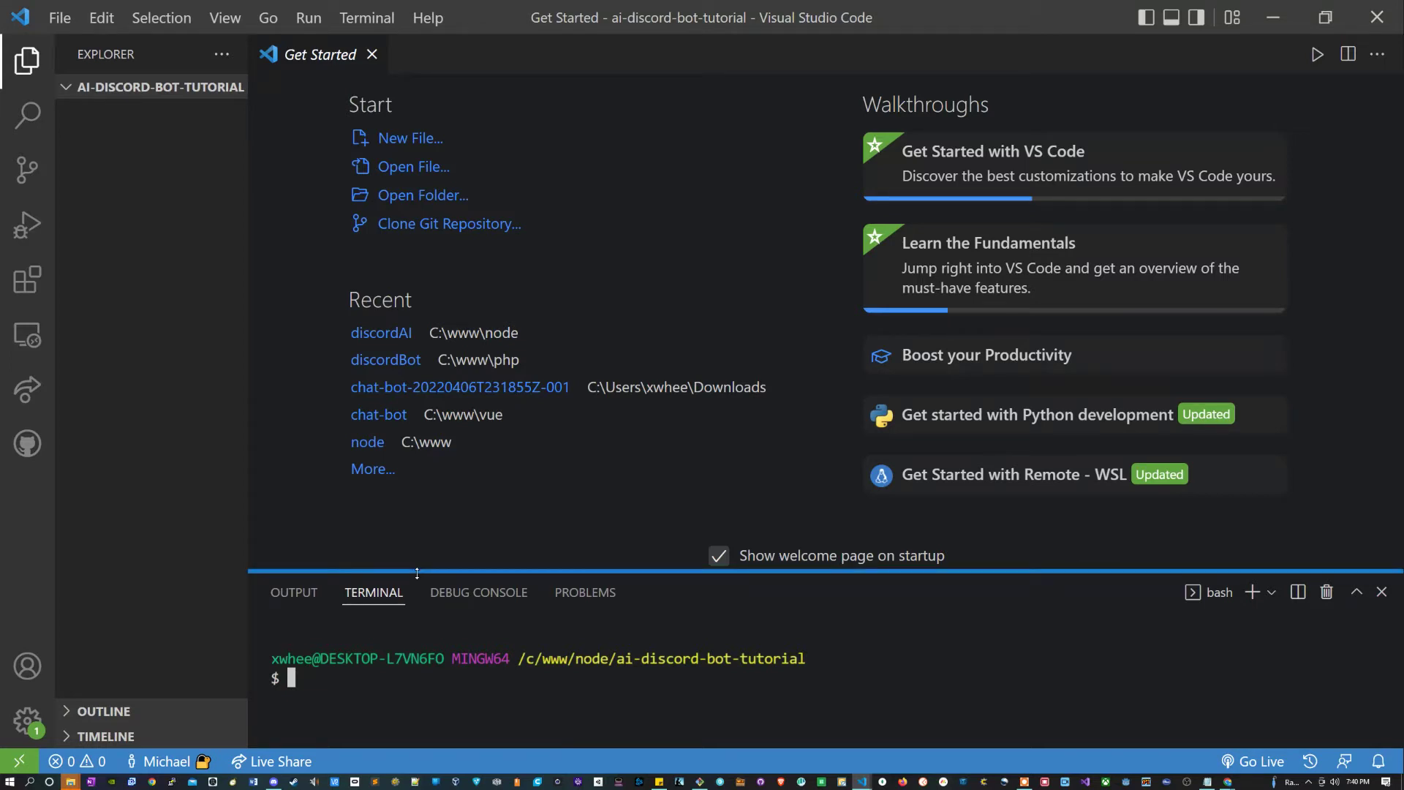
left_click_drag(417, 571, 415, 506)
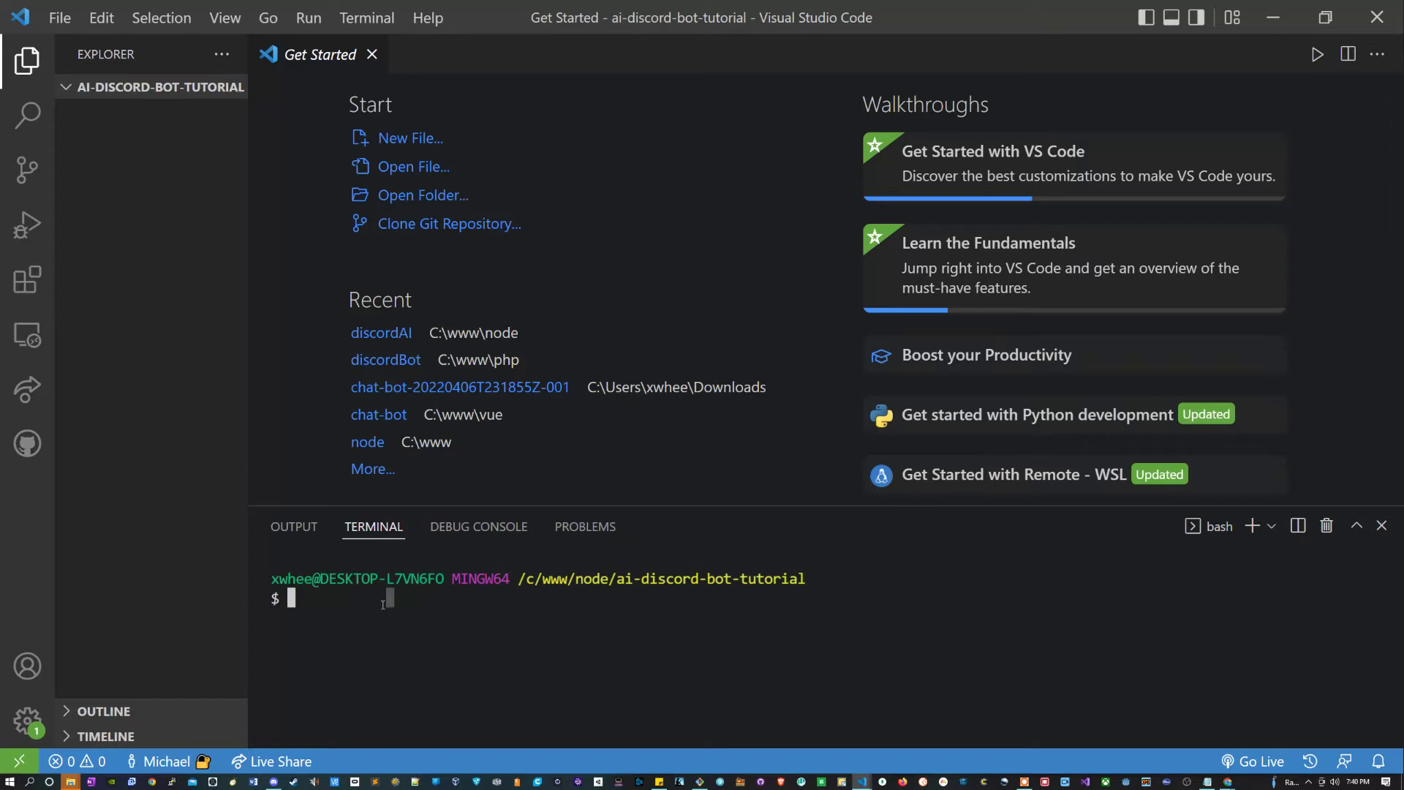
type("n")
type("pm i ")
type("cleverbot")
type("-free")
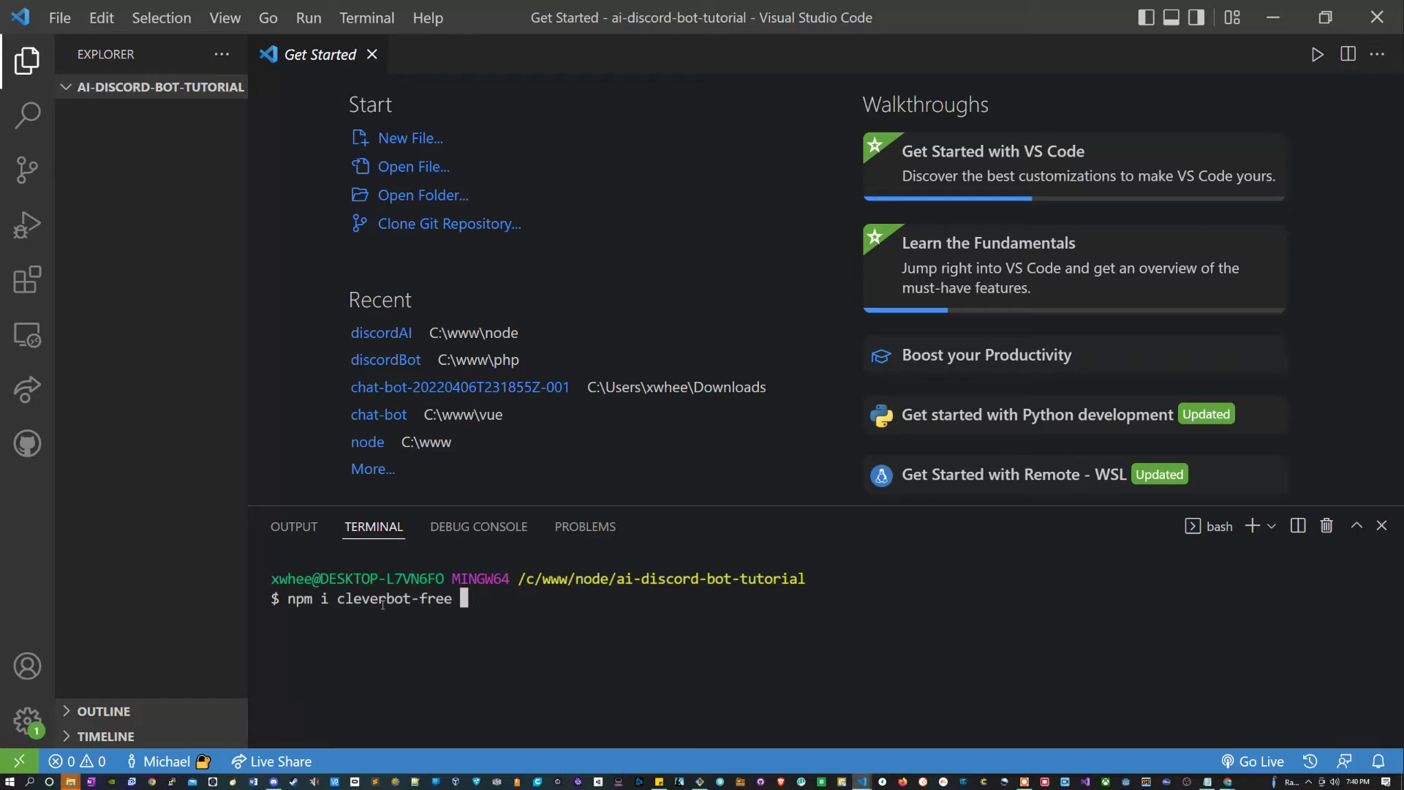
type(" dotenv")
type(" discor")
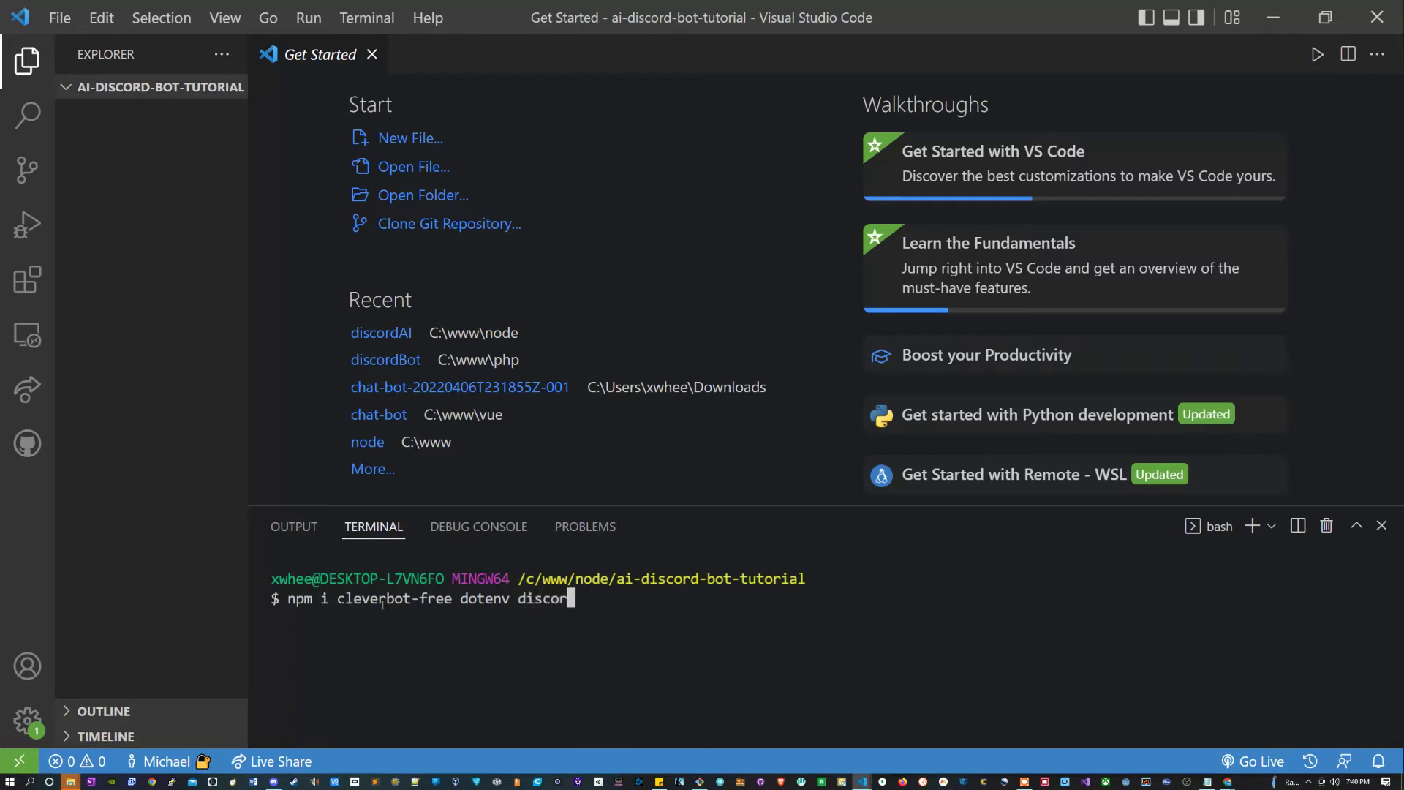
type("d.js")
key("Return")
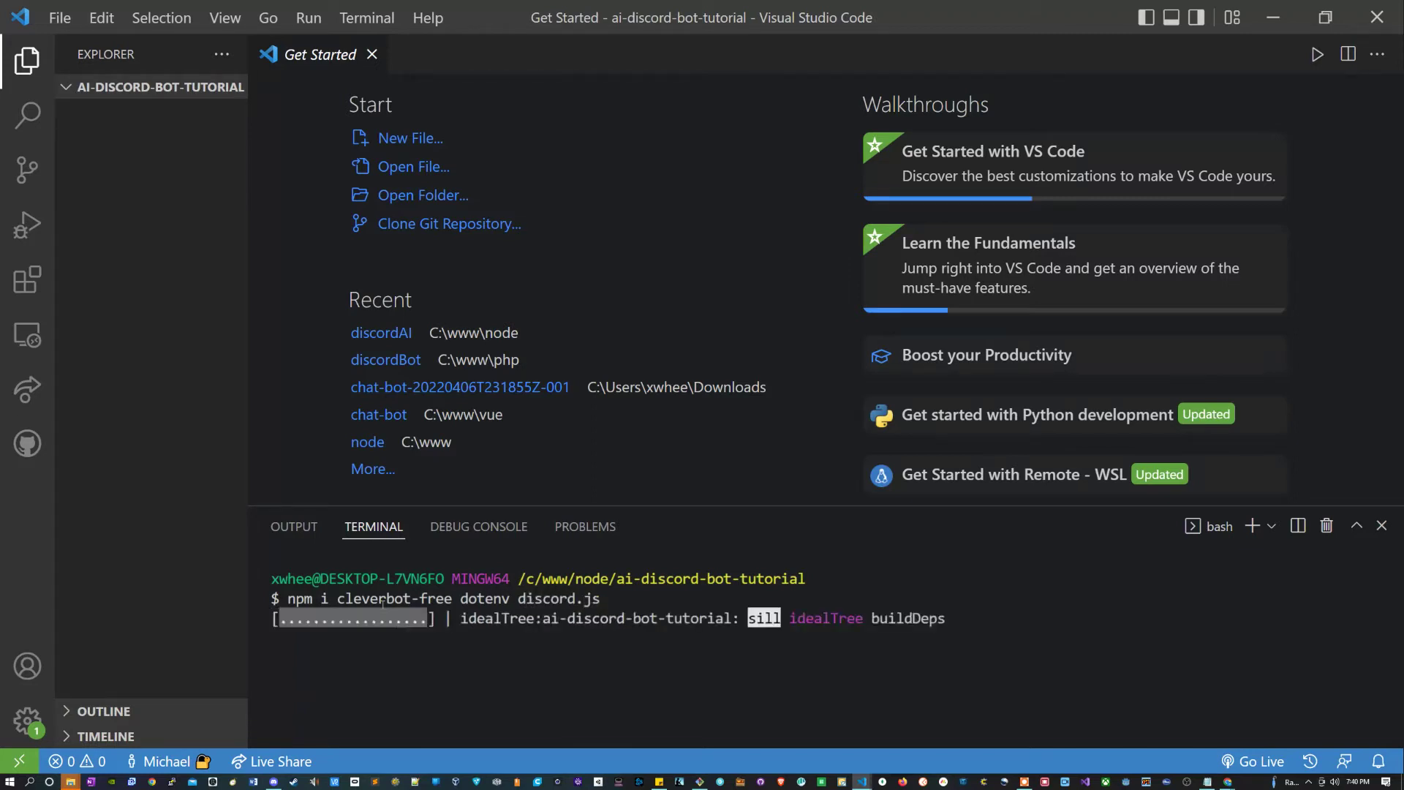
Create a .env file containing DISCORDTOKEN = ""
left_click(151, 129)
right_click(150, 127)
left_click(198, 147)
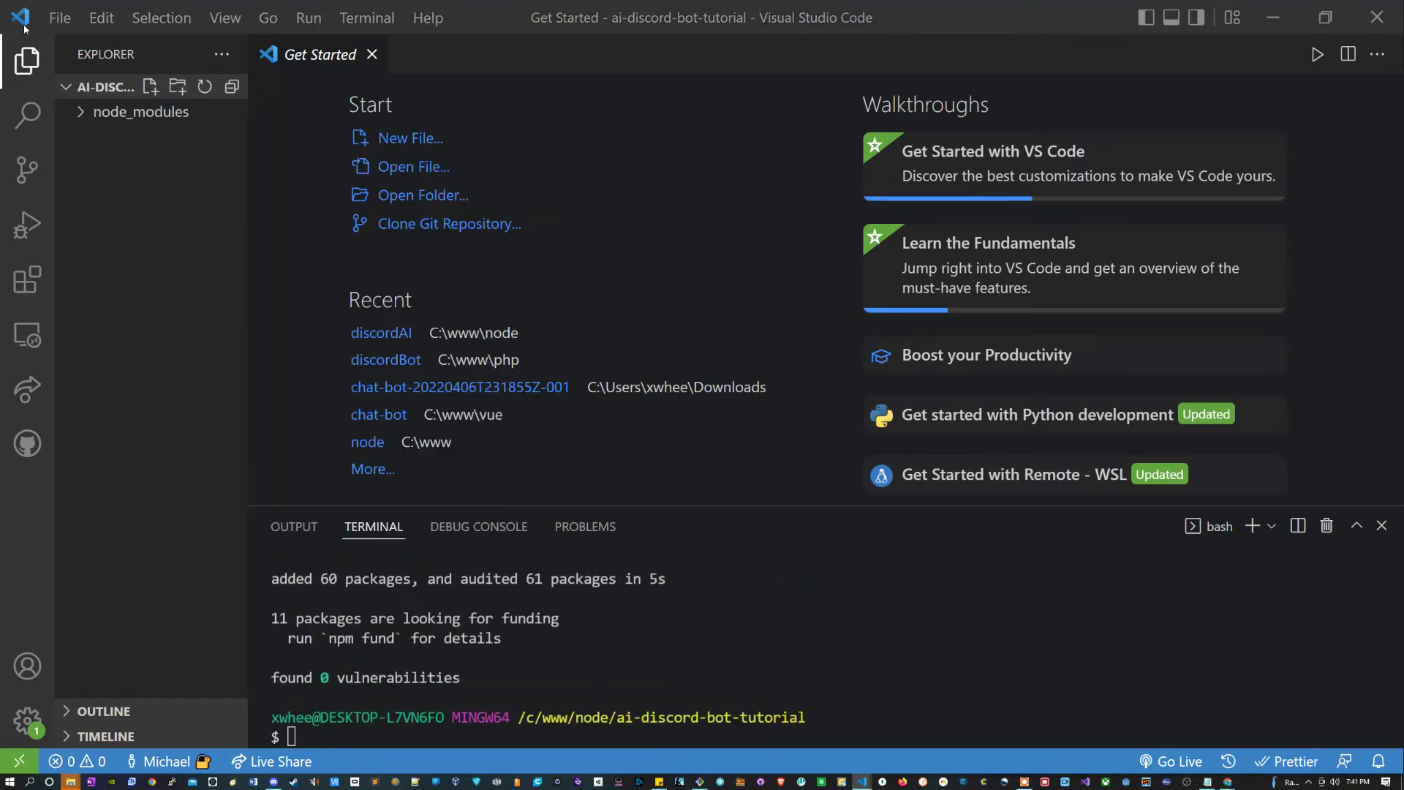
left_click(139, 210)
right_click(140, 213)
left_click(201, 236)
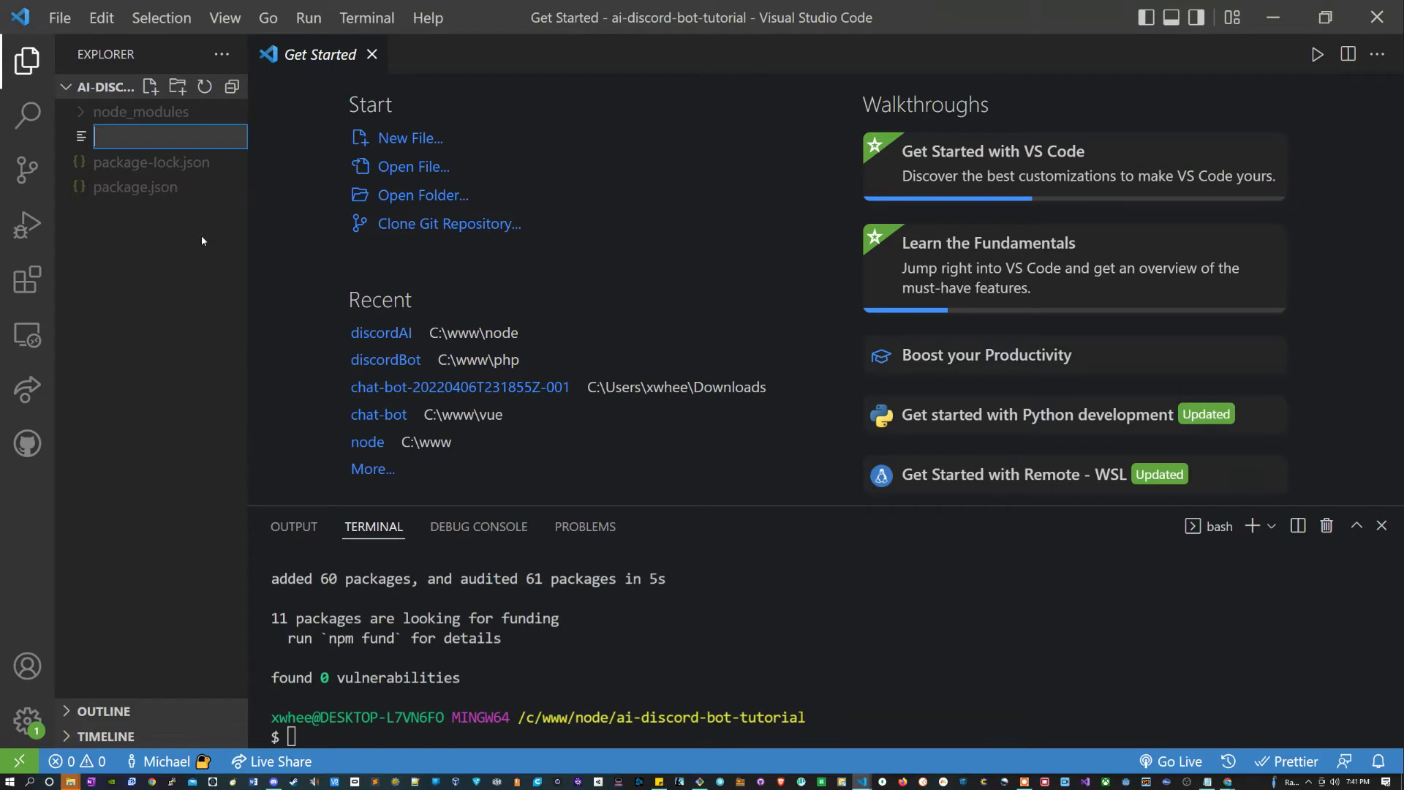
type(".")
key("BackSpace")
type("nv")
key("Return")
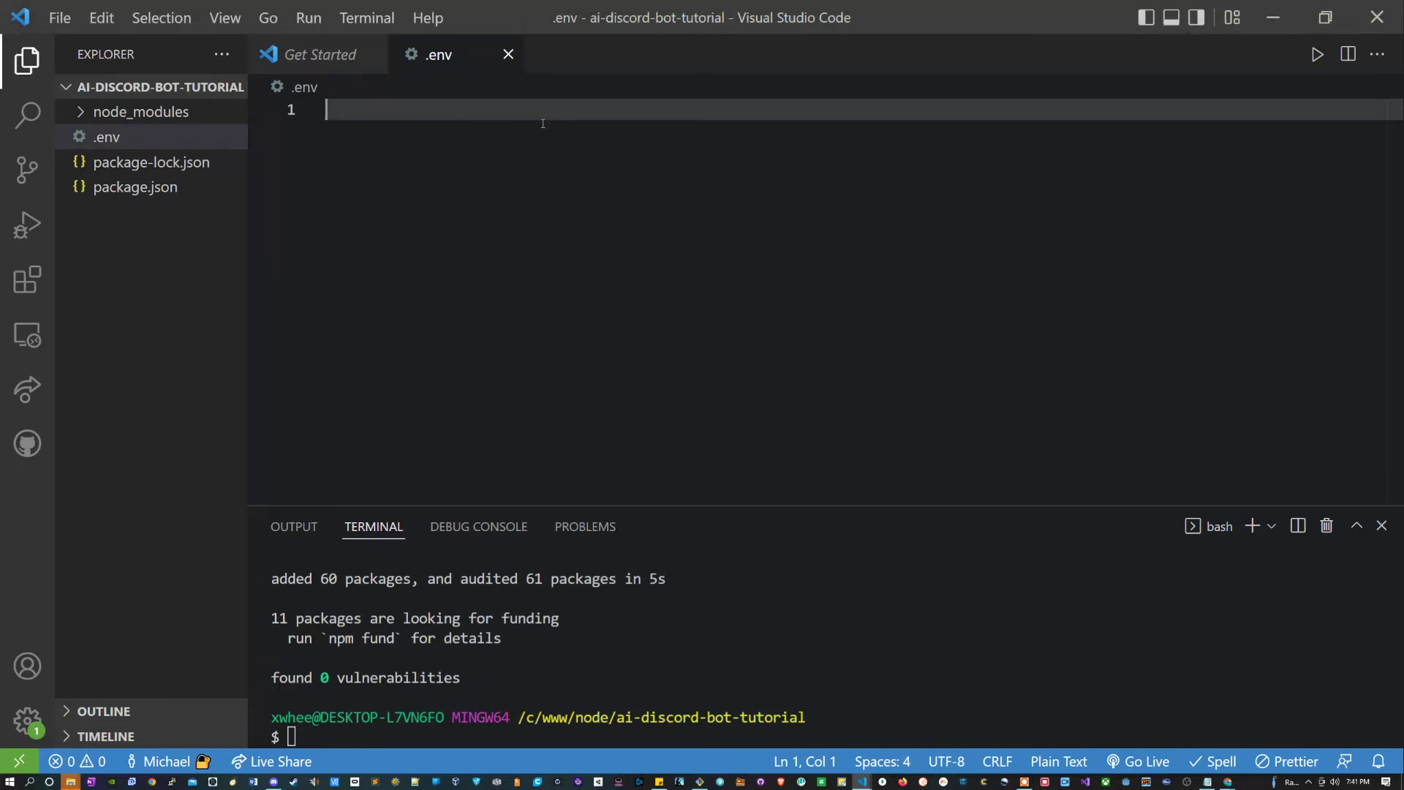
type("DISCORD")
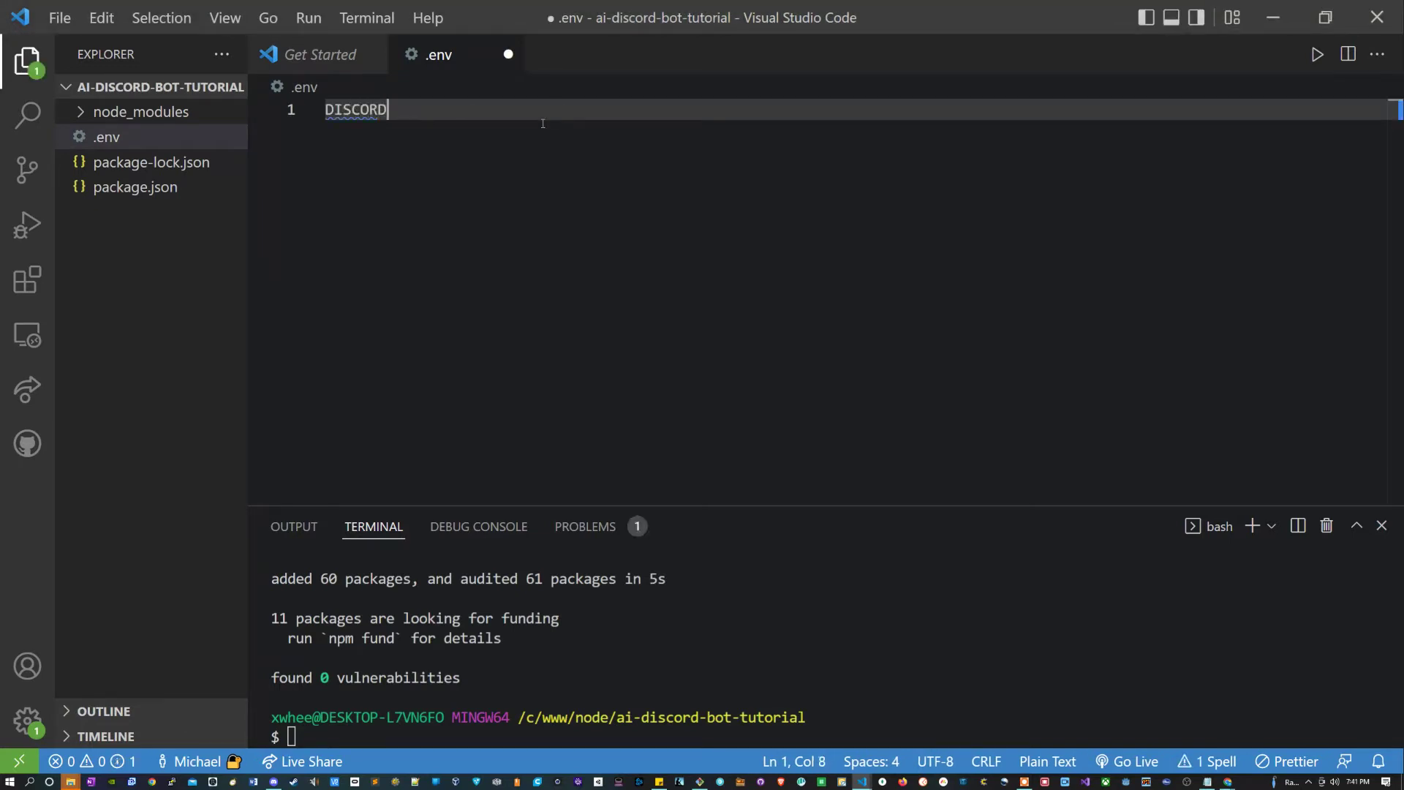
type("TO")
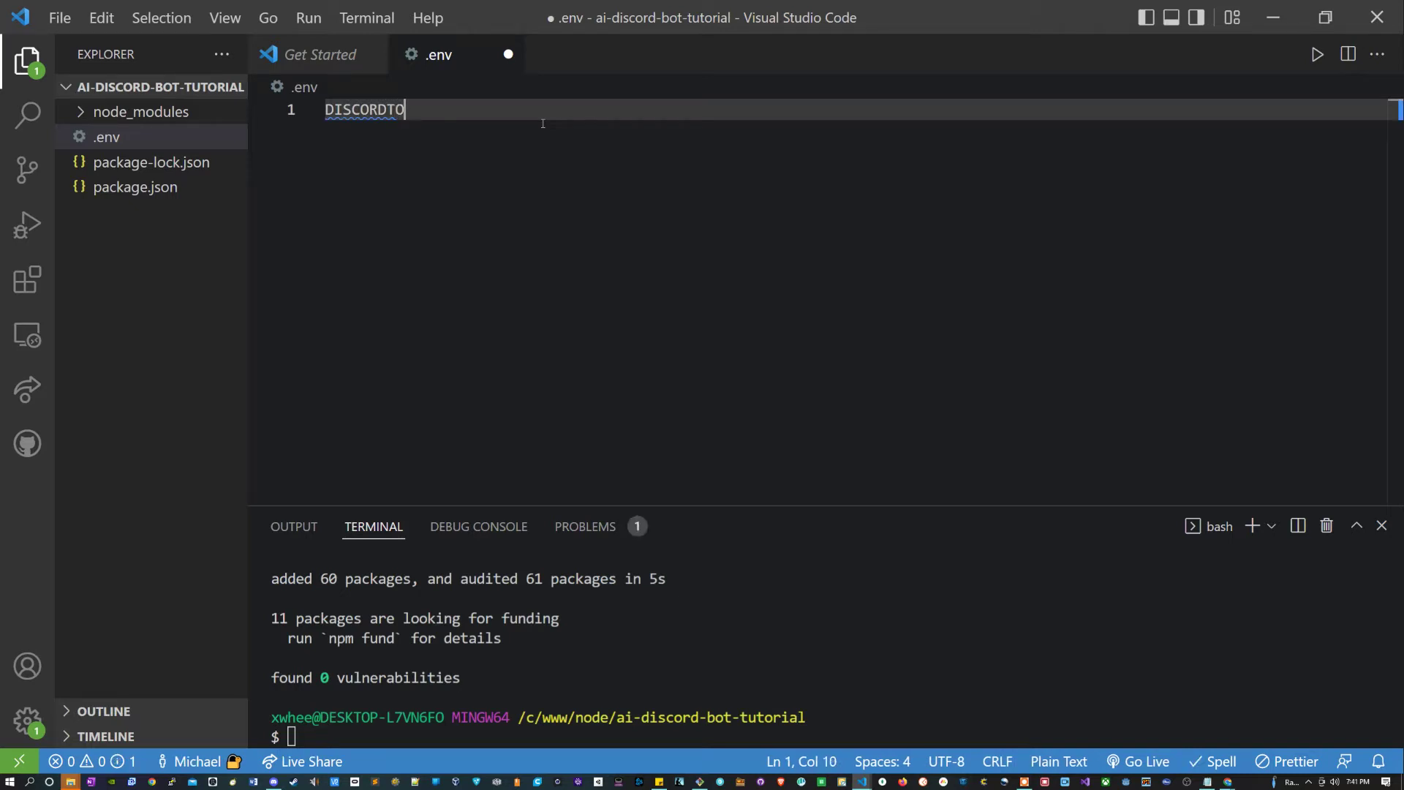
type("KEN = ")
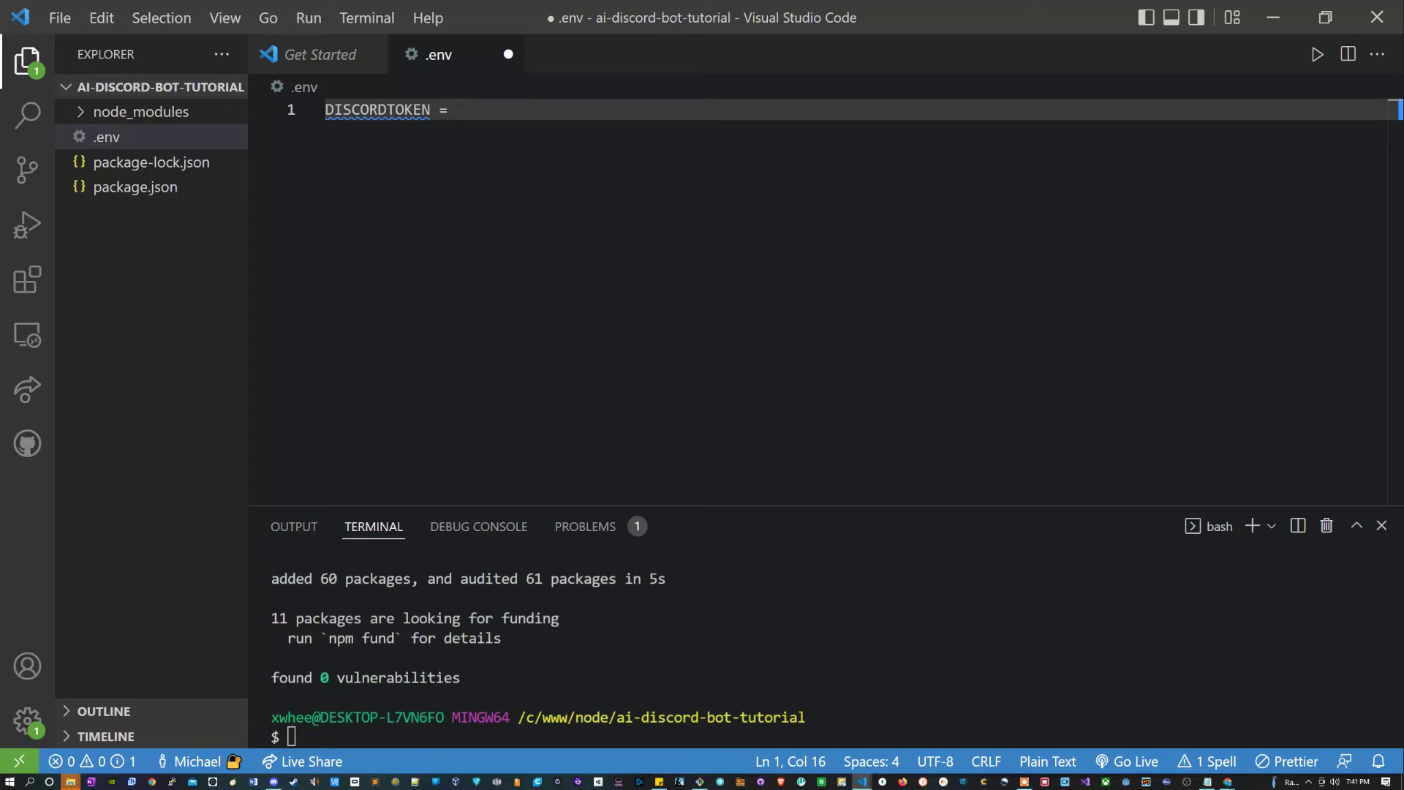
type("\"\"")
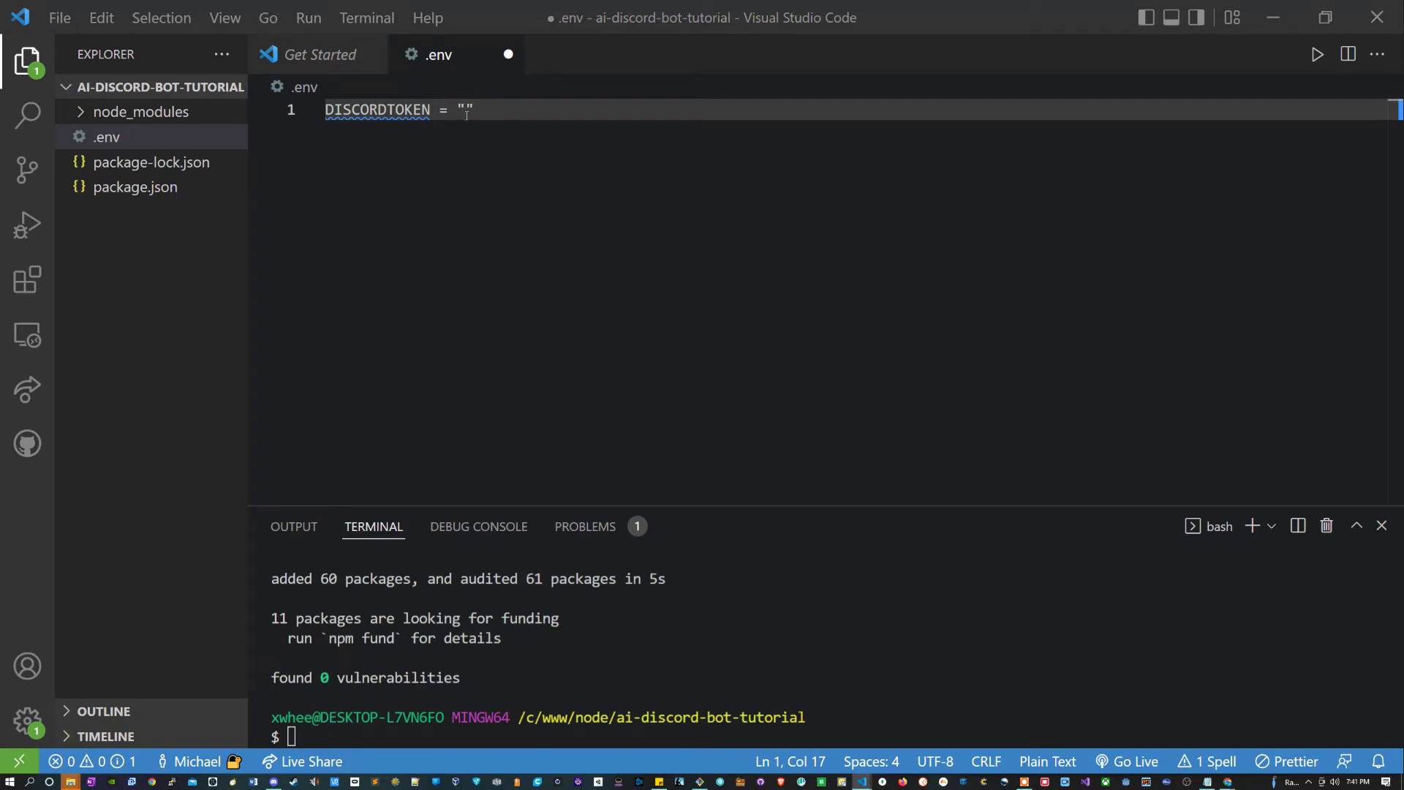
right_click(192, 251)
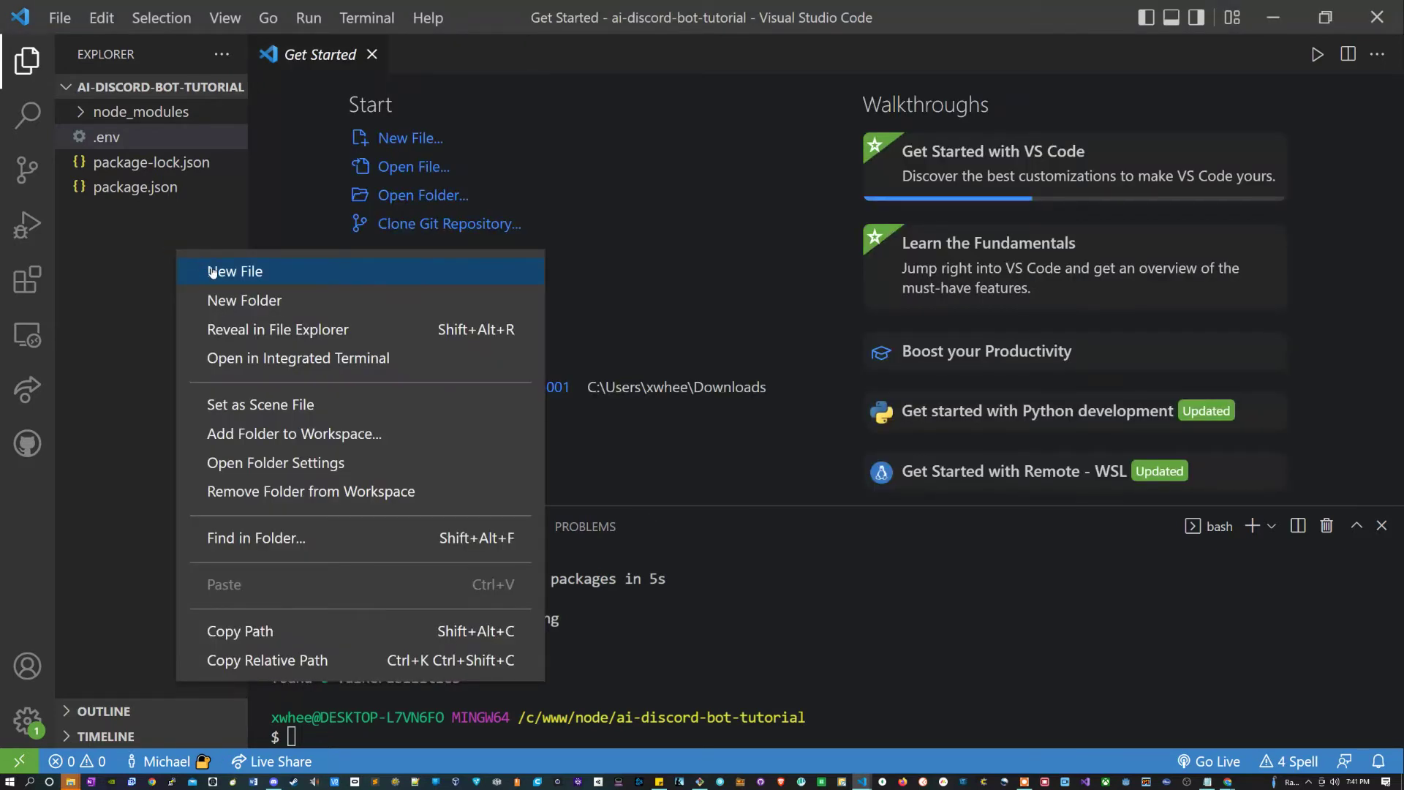
Create bot.js in the ai-discord-bot-tutorial project and open it
left_click(211, 271)
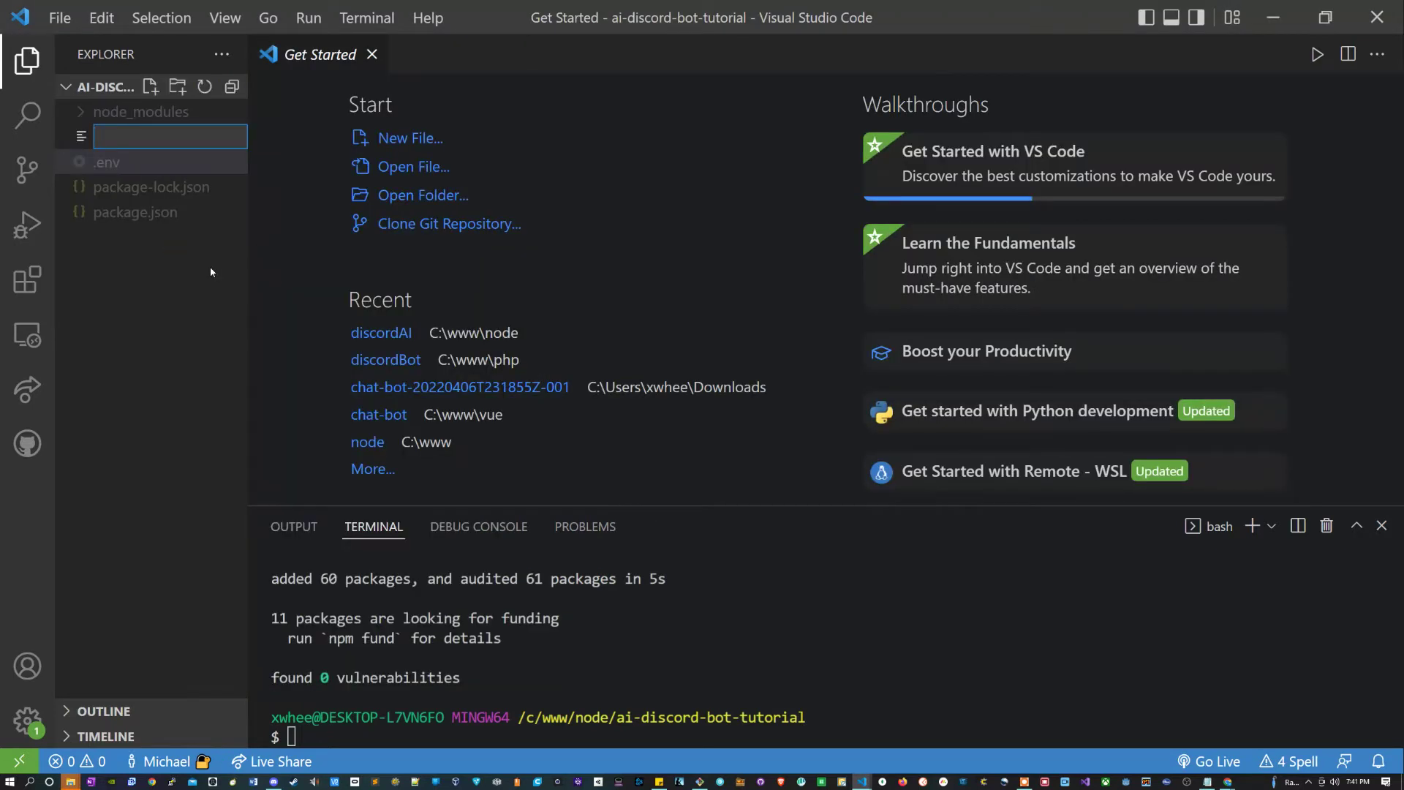
type("bot.js")
key("Return")
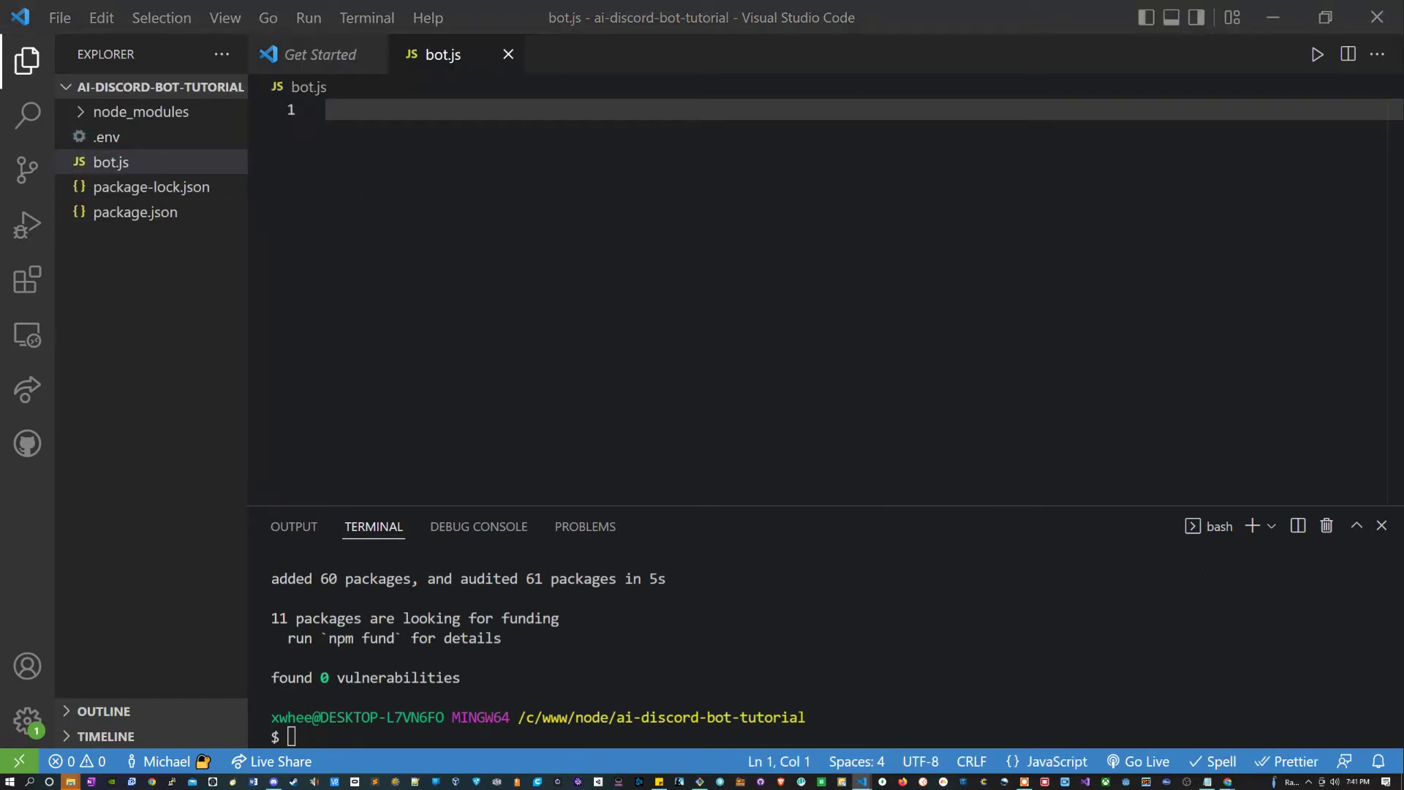
Add require lines for dotenv and cleverbot-free to bot.js
left_click(508, 123)
type("requi")
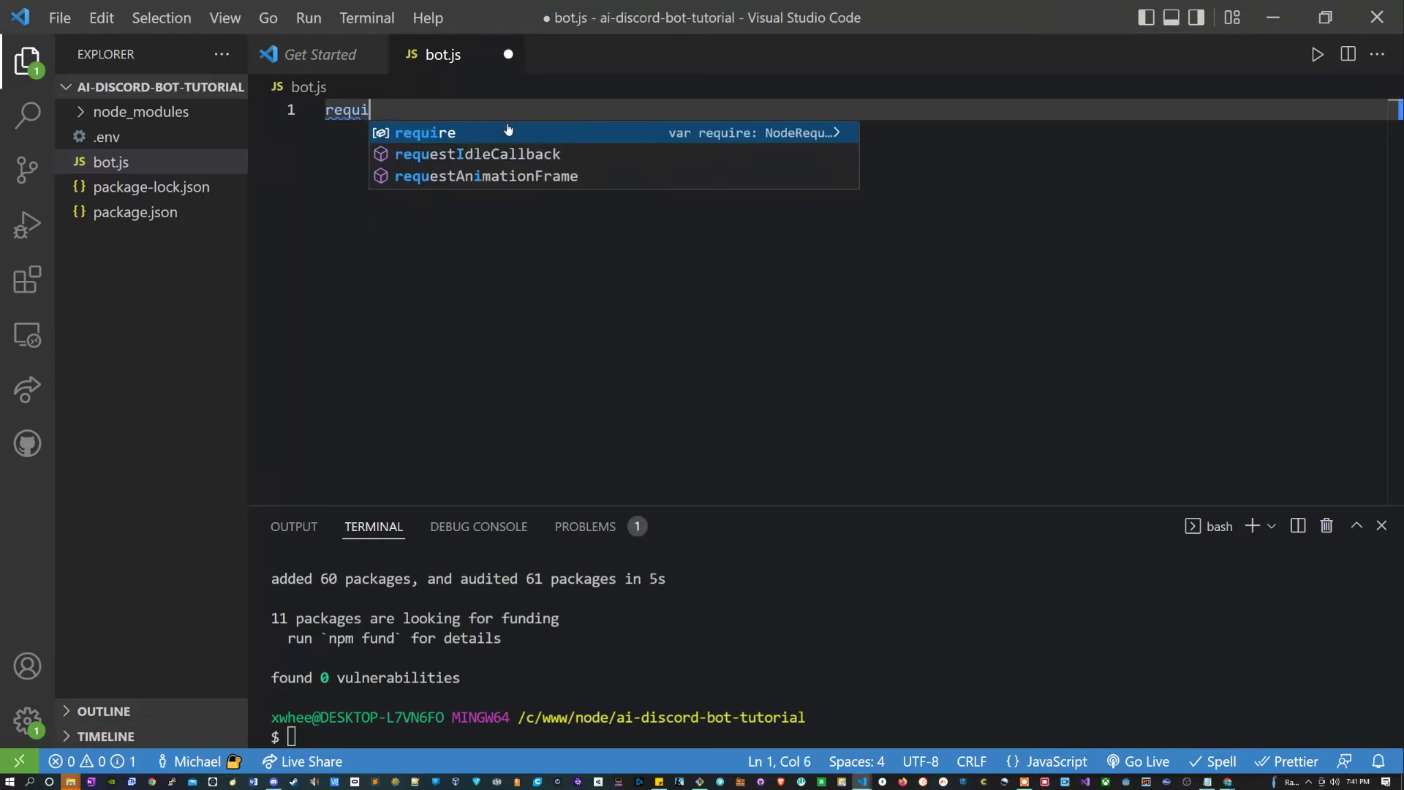
type("re('")
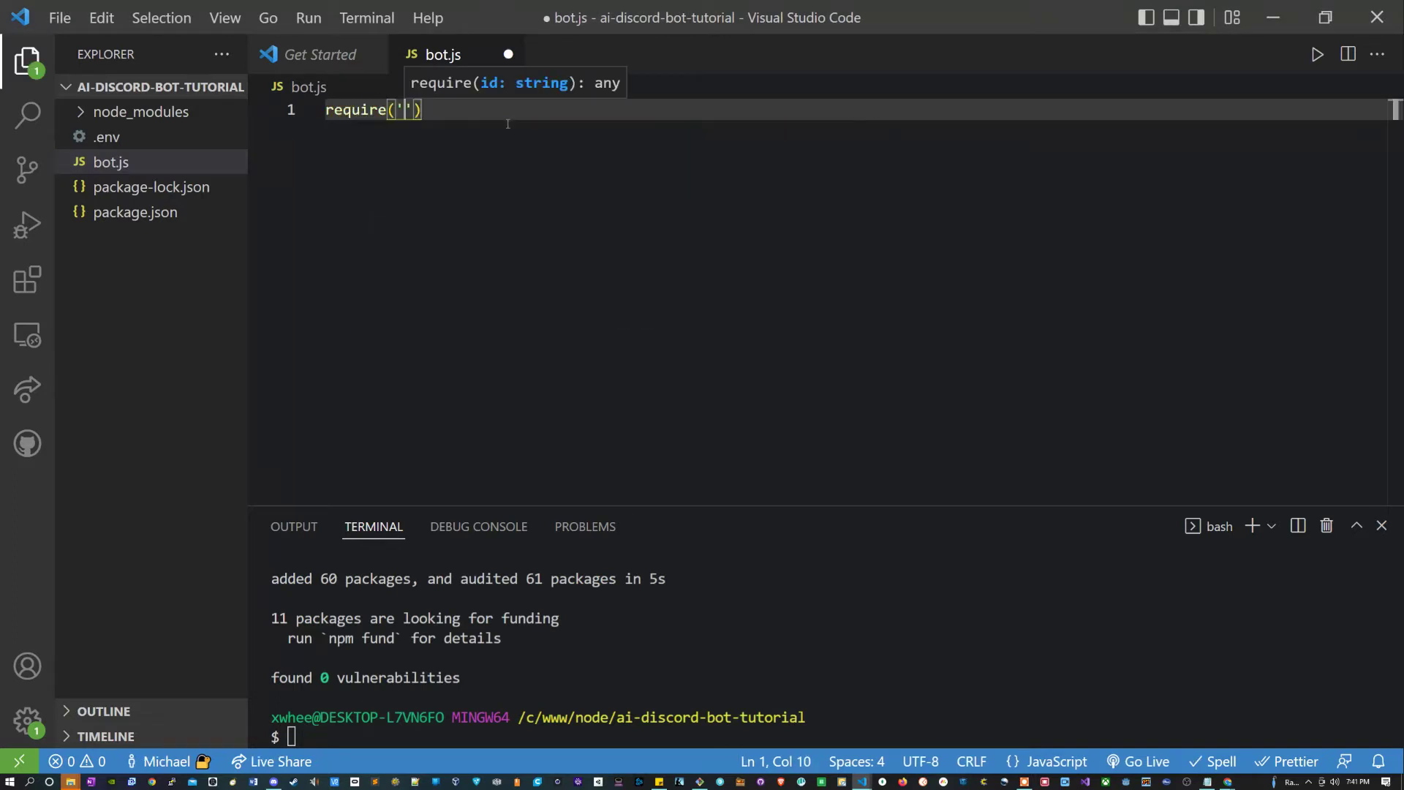
type("dotenv")
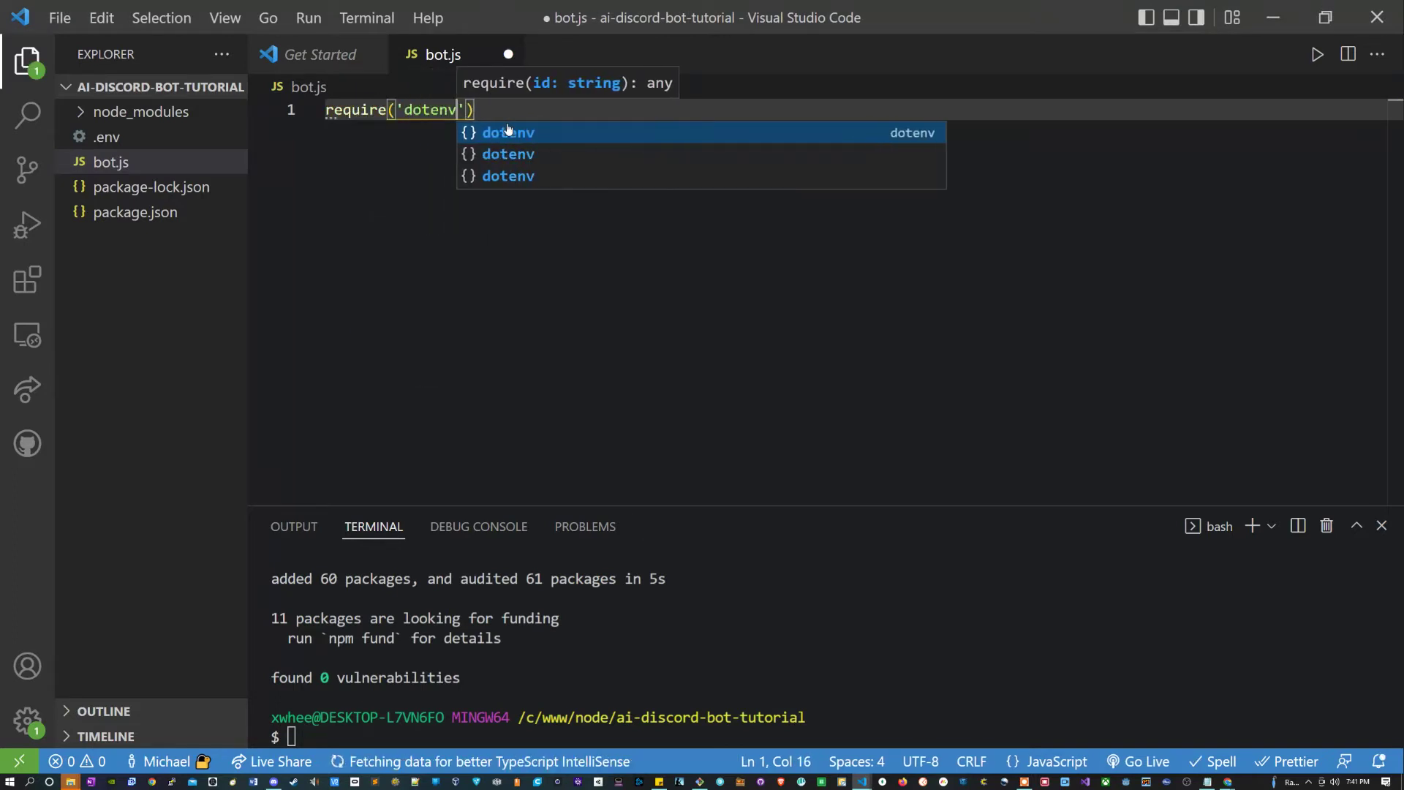
key("End")
type(".con")
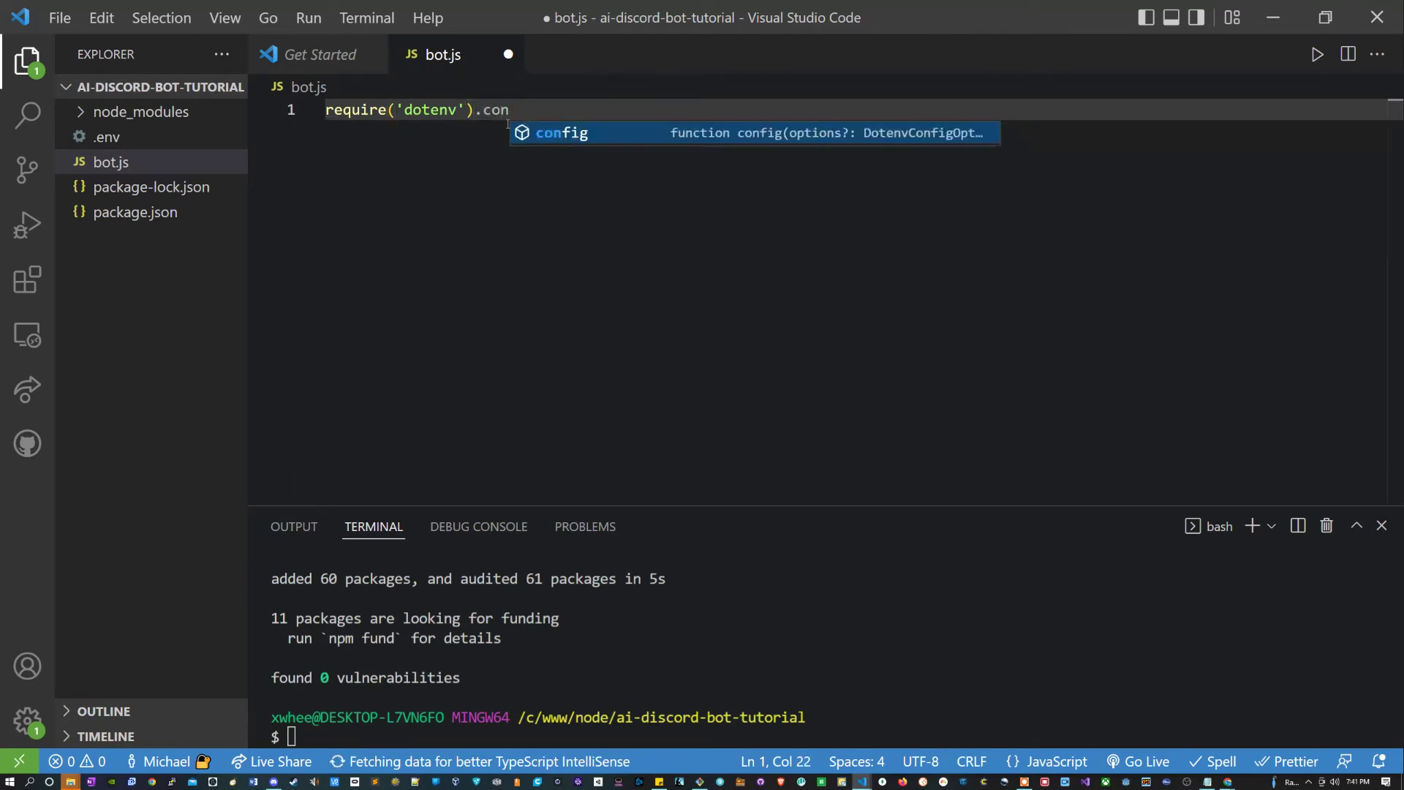
type("fig()")
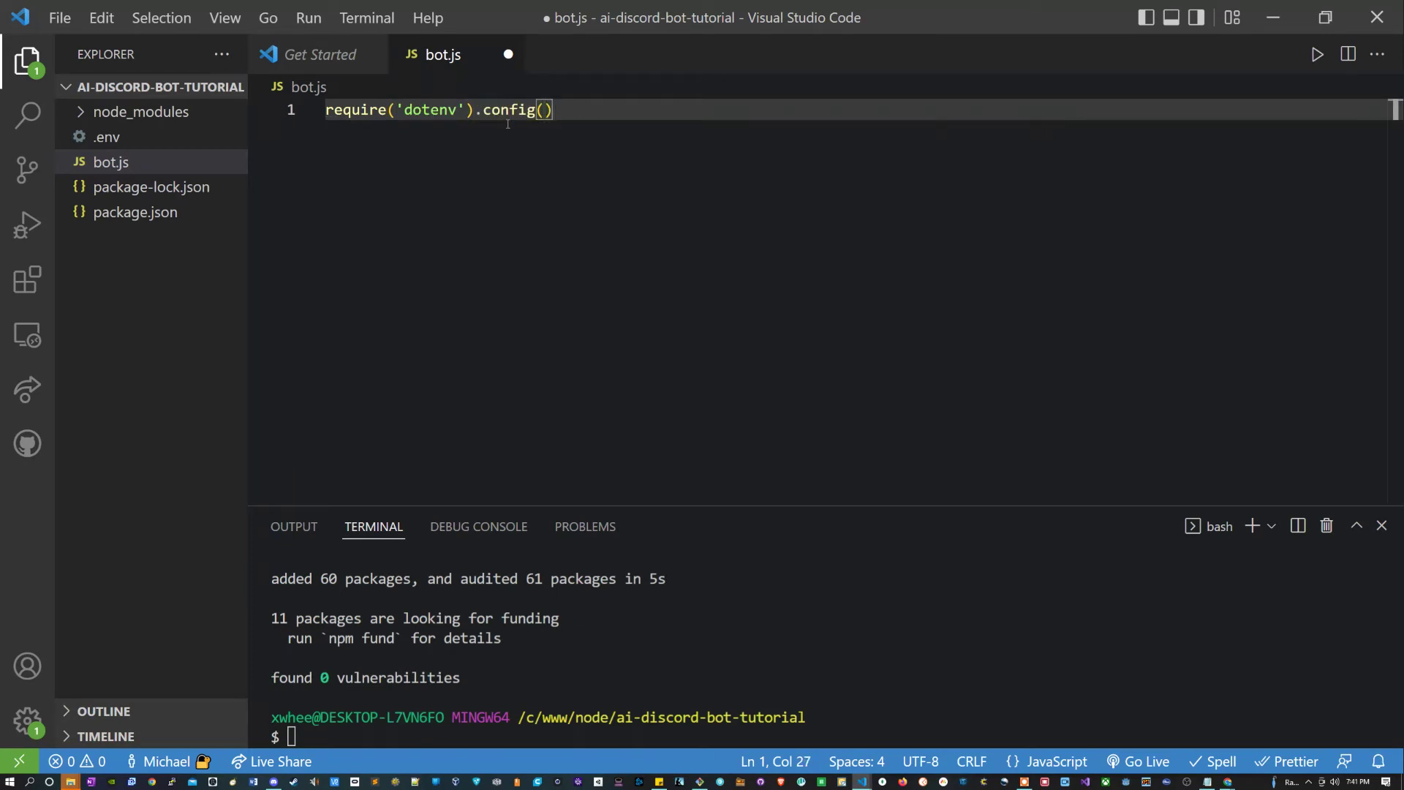
type(";")
key("Return")
key("ctrl+s")
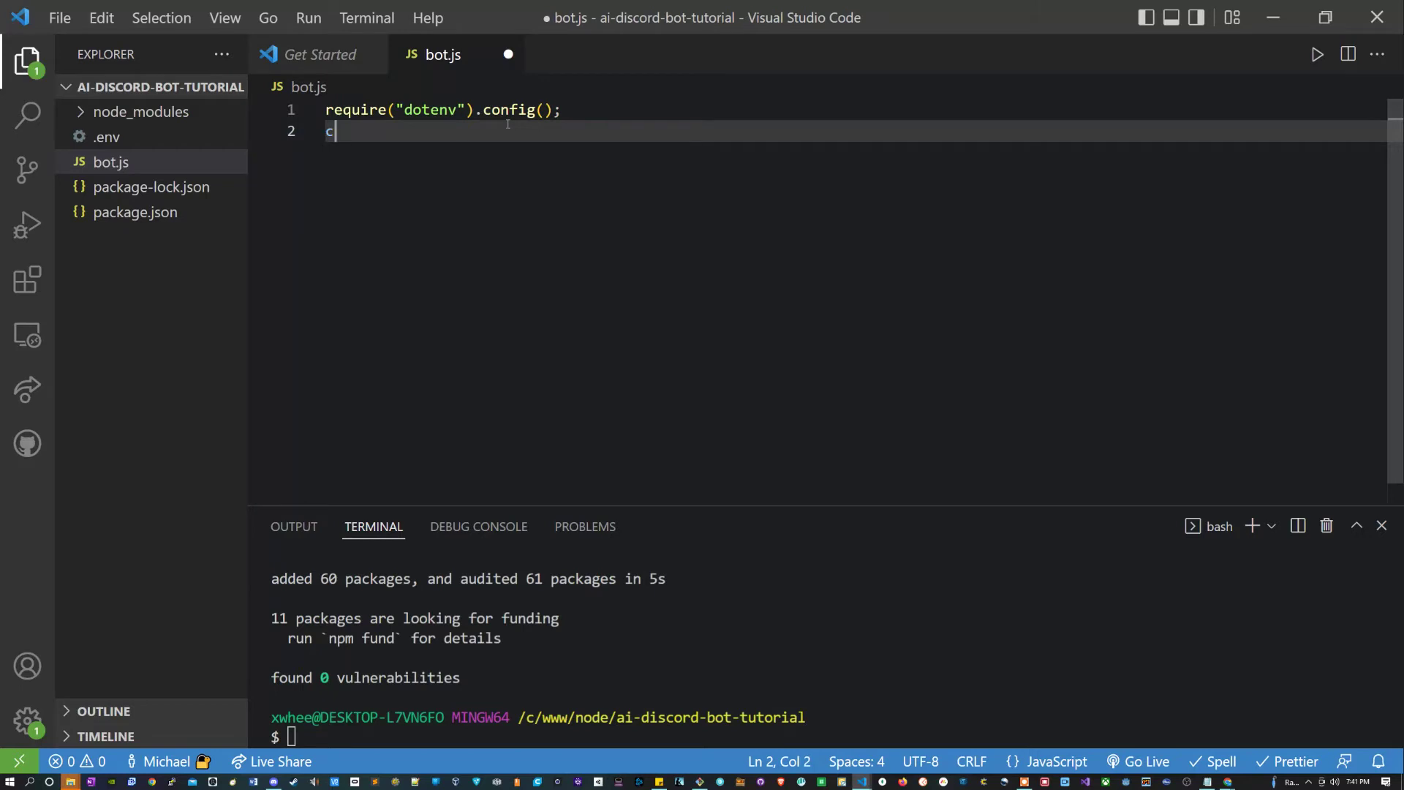
type("const cle")
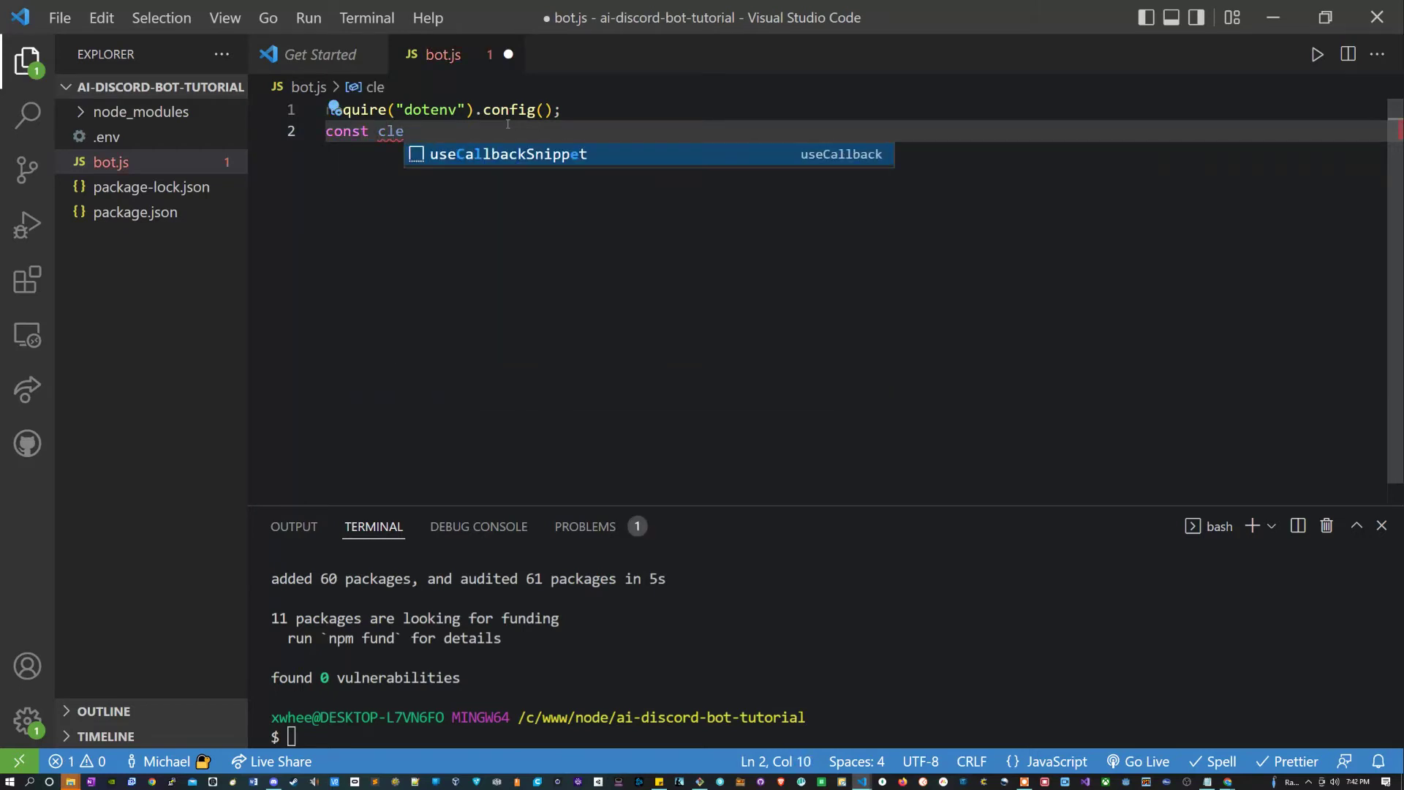
type("verbot = ")
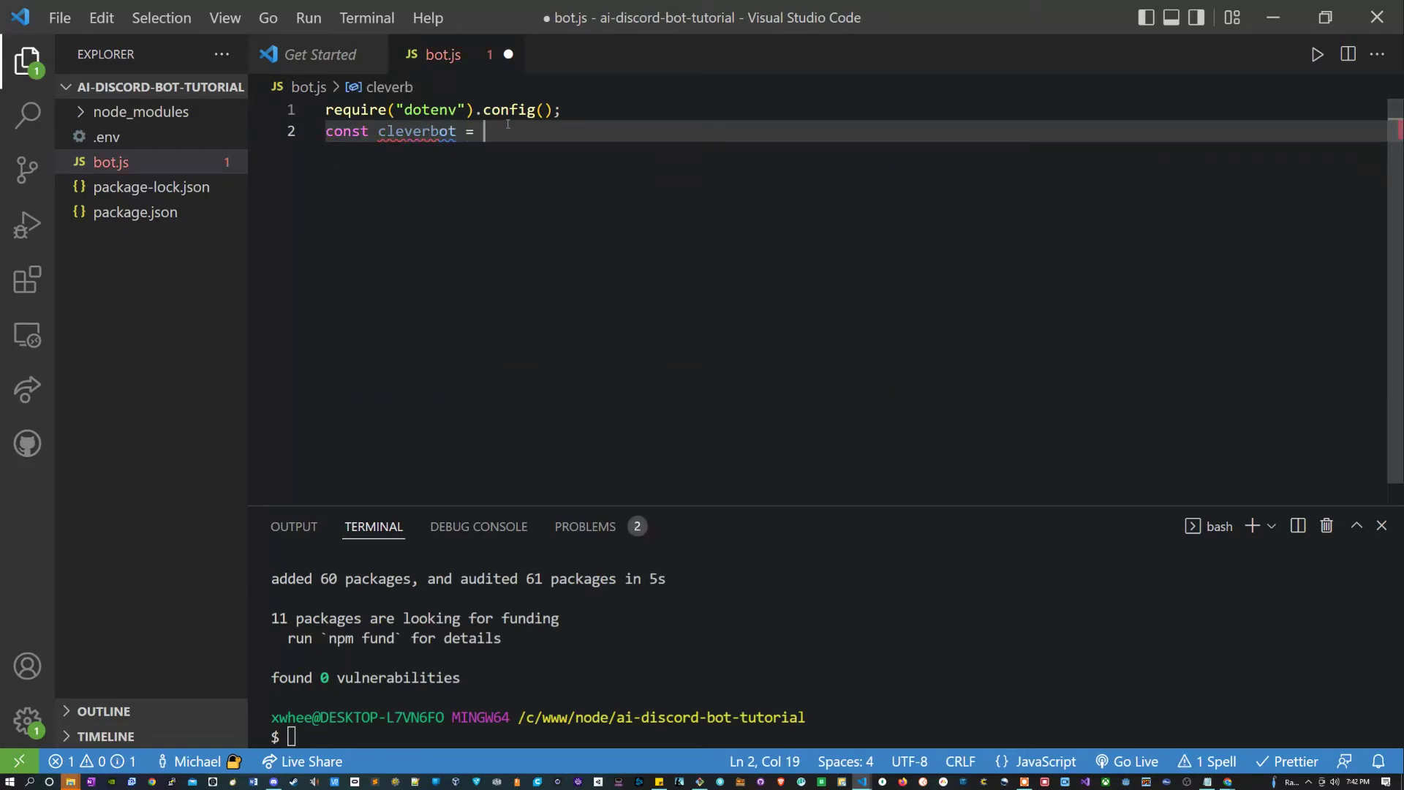
type("require(")
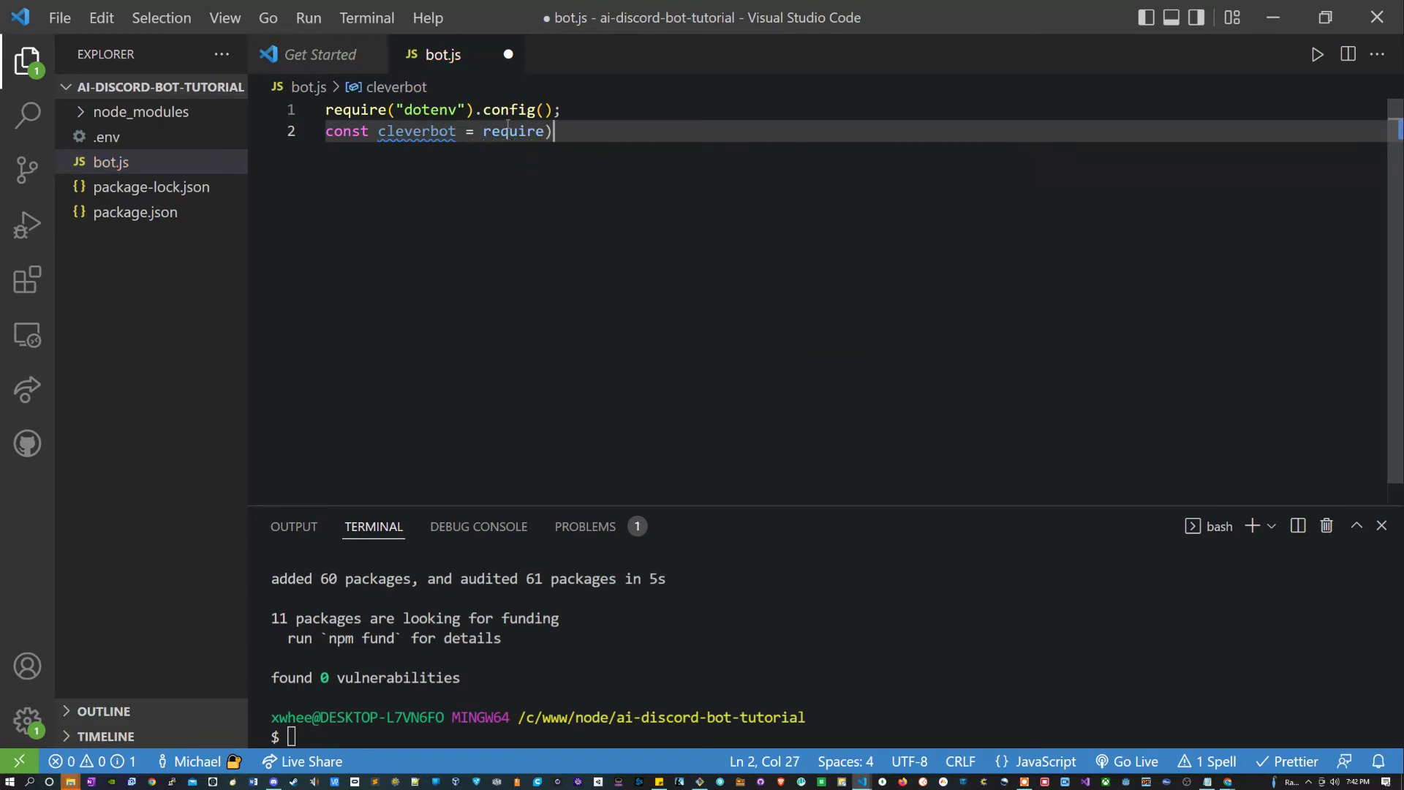
type("\"")
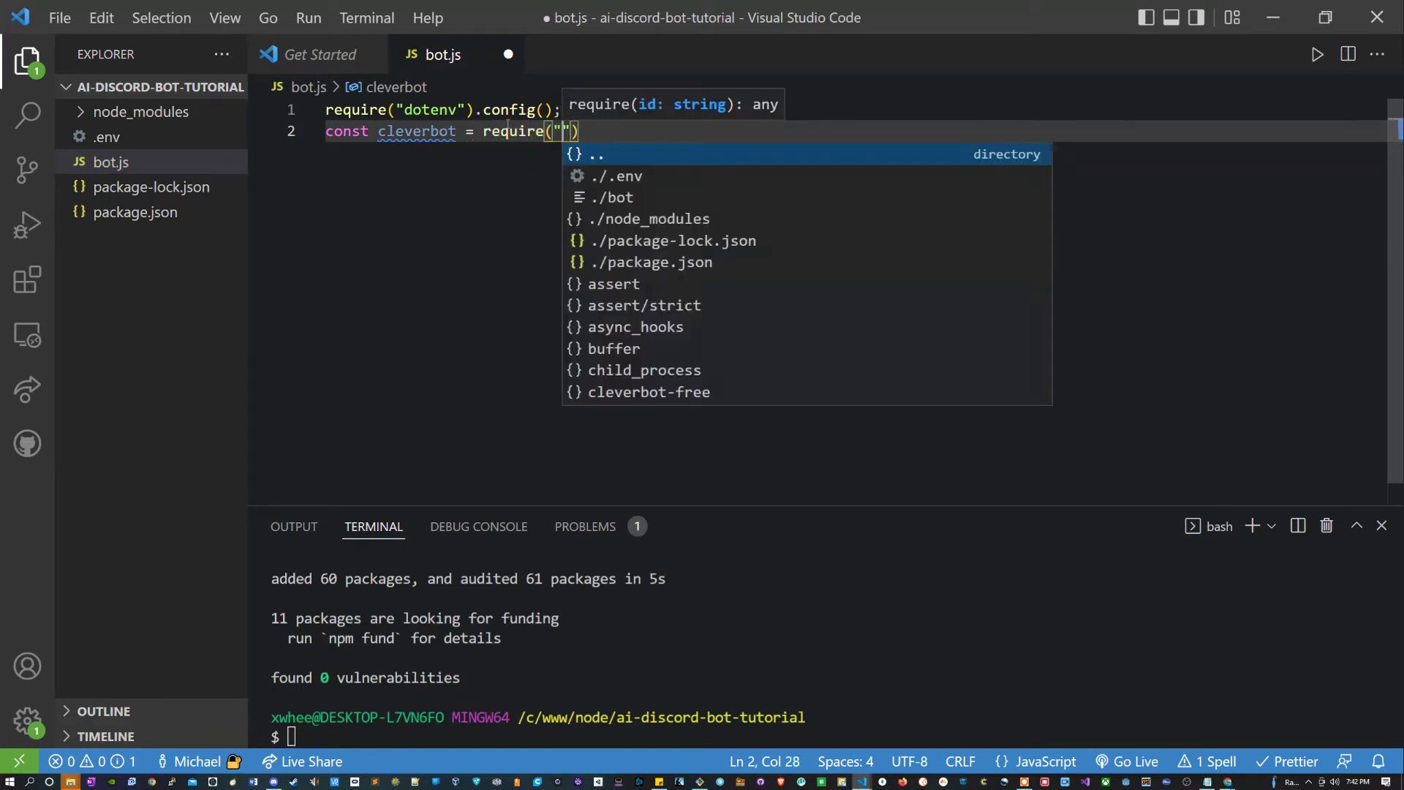
type("cle")
key("Return")
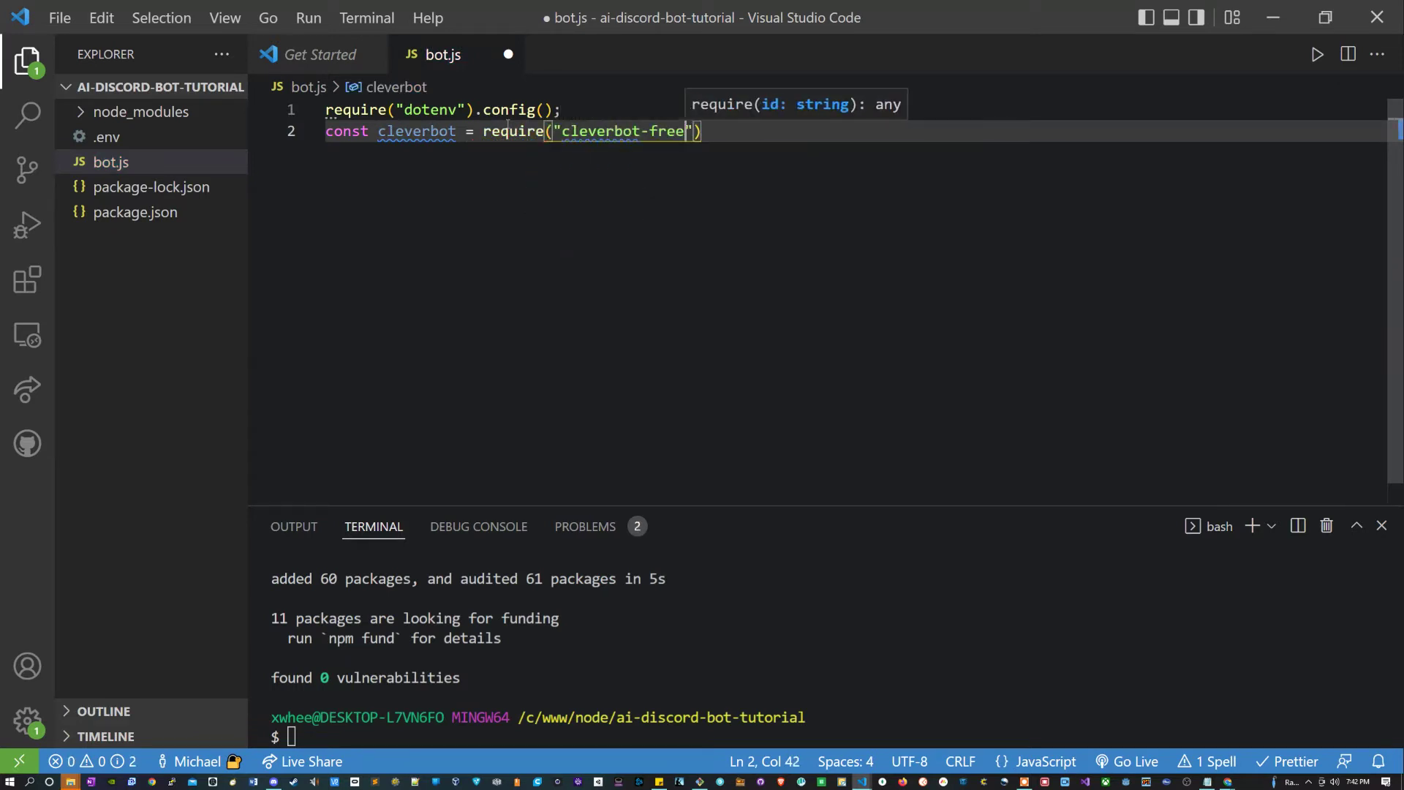
key("End")
type(";")
Import Client and Intents from discord.js and save bot.js
key("Return")
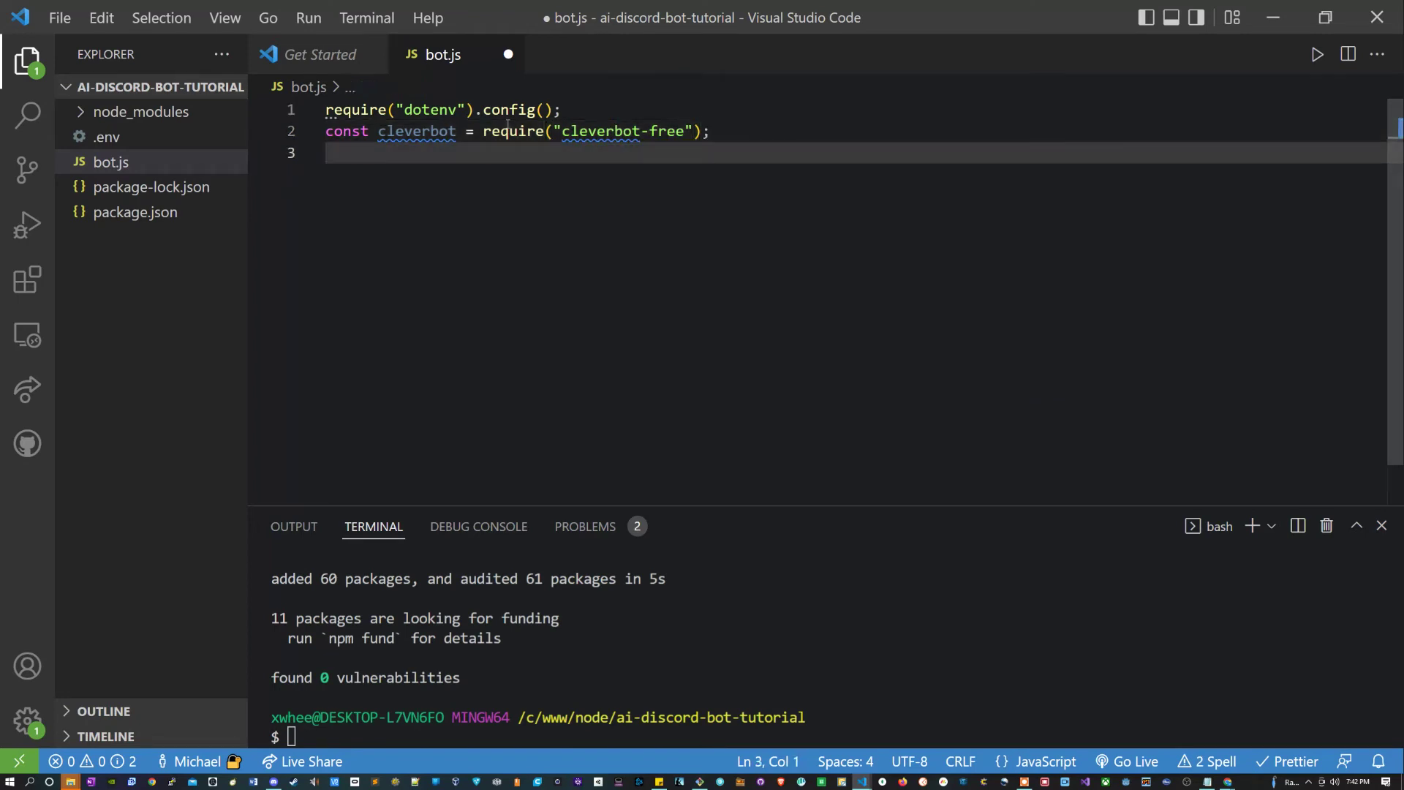
type("const ")
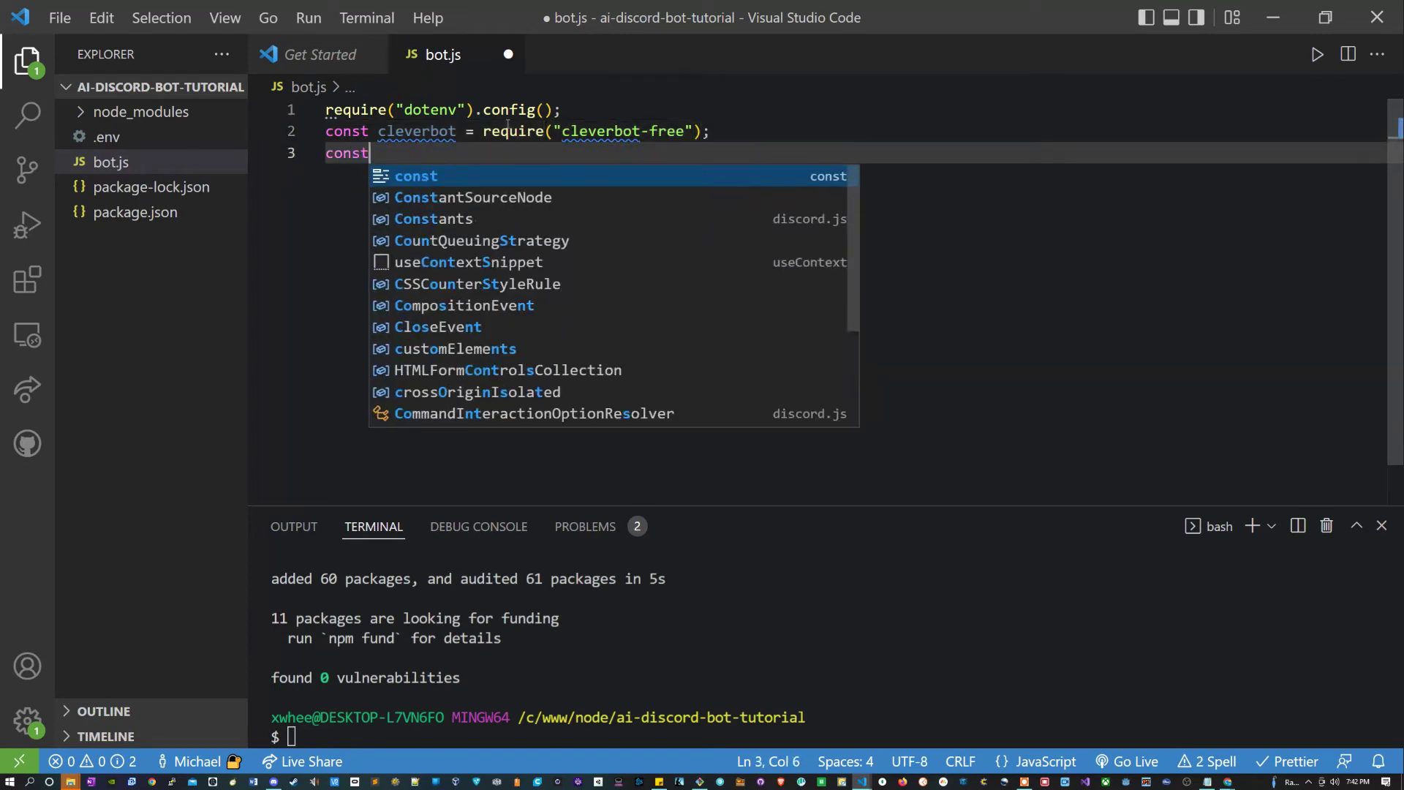
type("{")
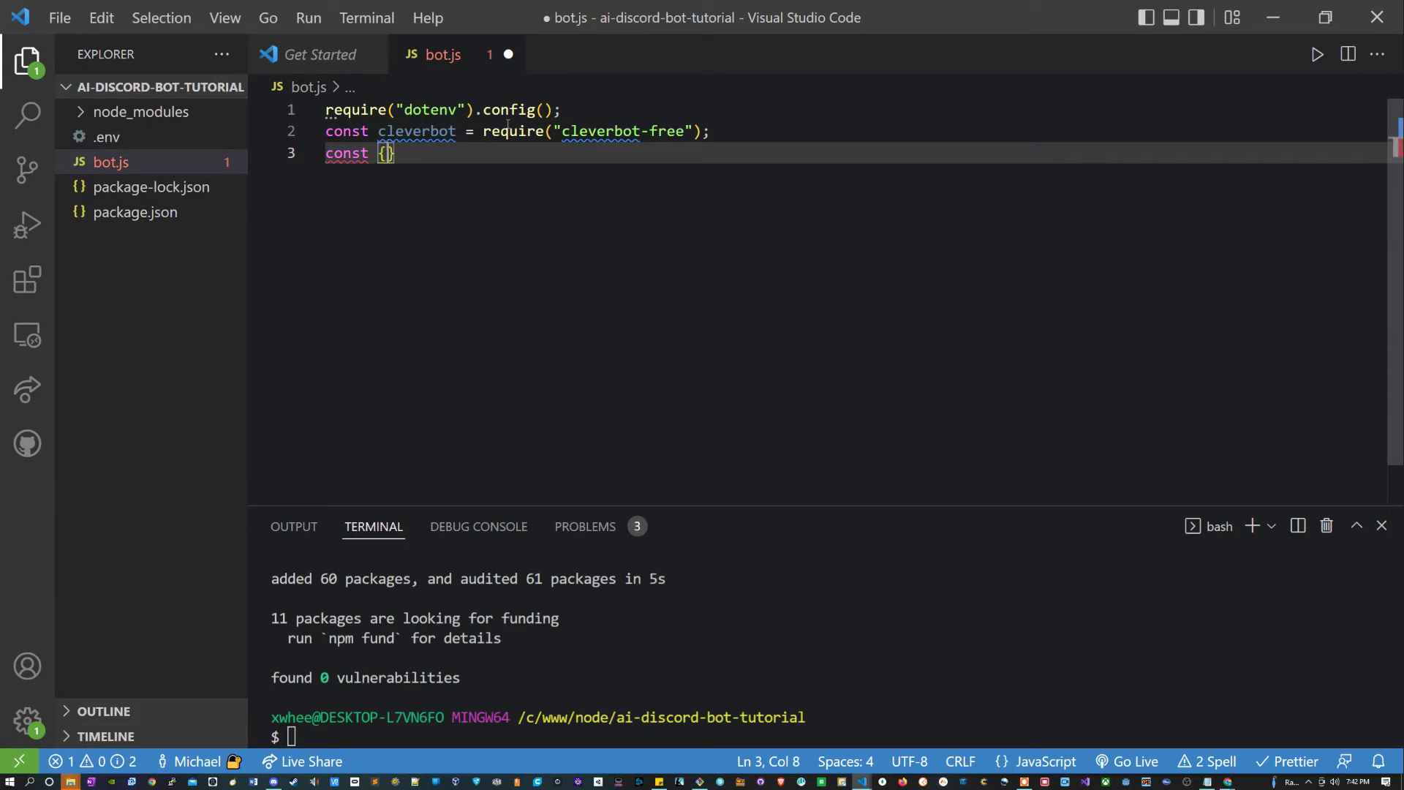
type("Cluien")
key("BackSpace")
key("BackSpace")
key("BackSpace")
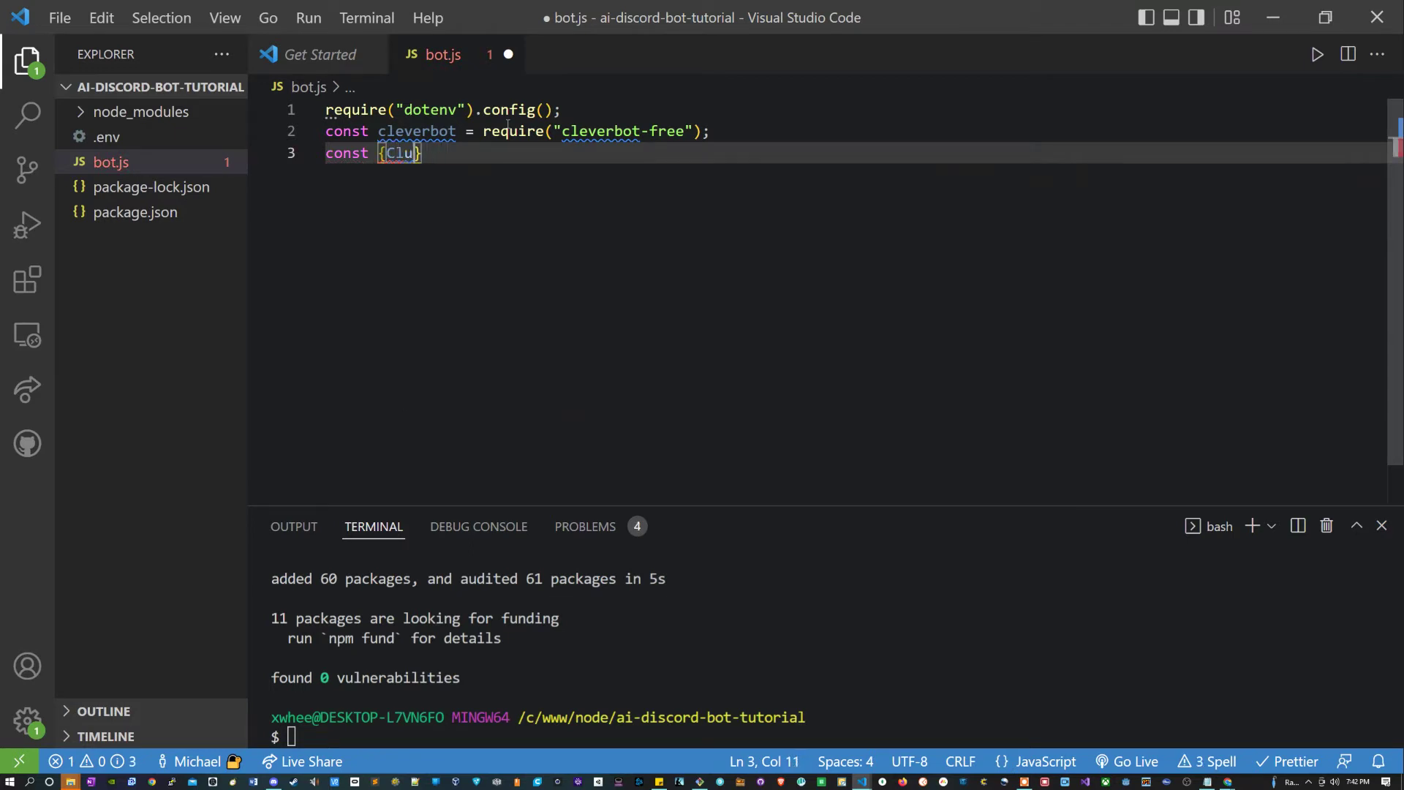
key("BackSpace")
type("ient, I")
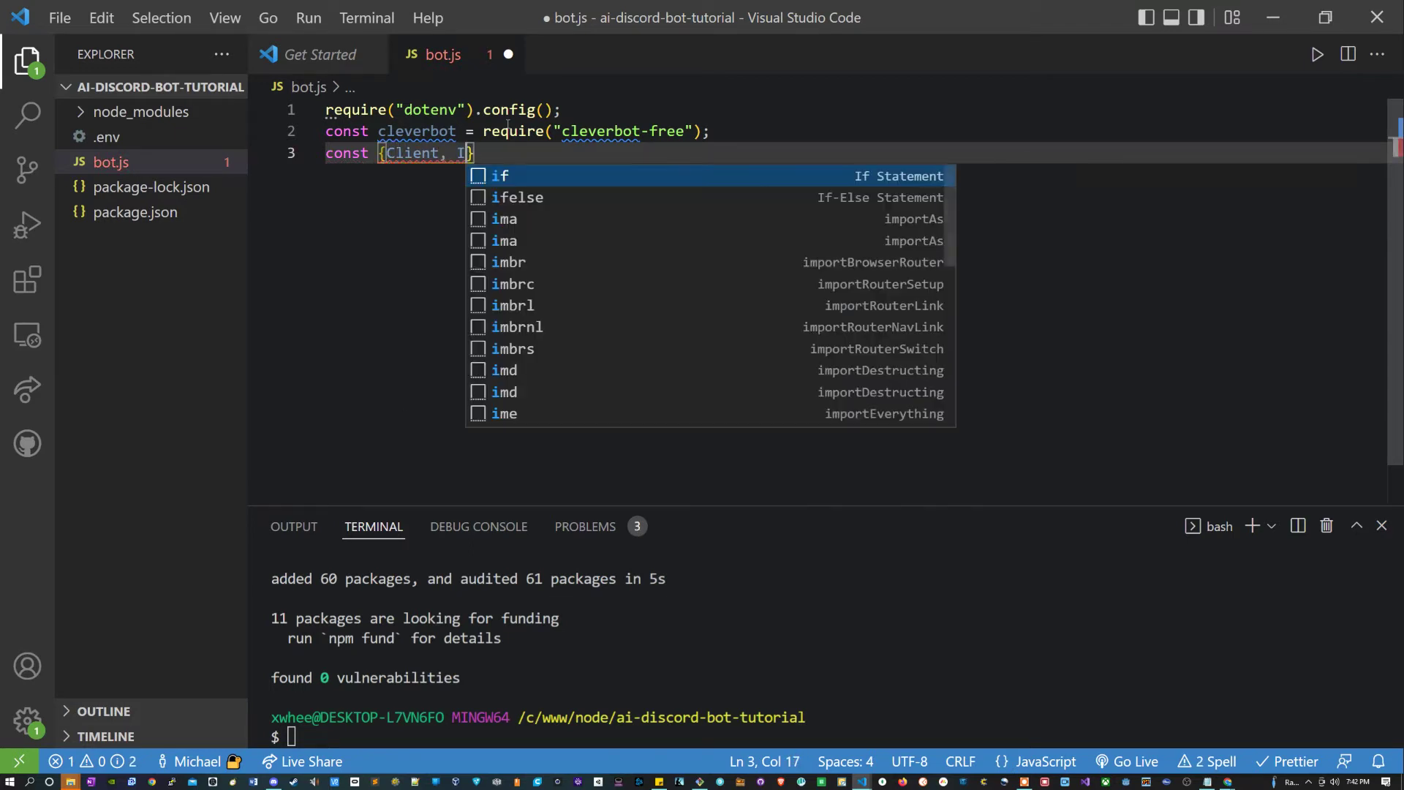
type("ntents}")
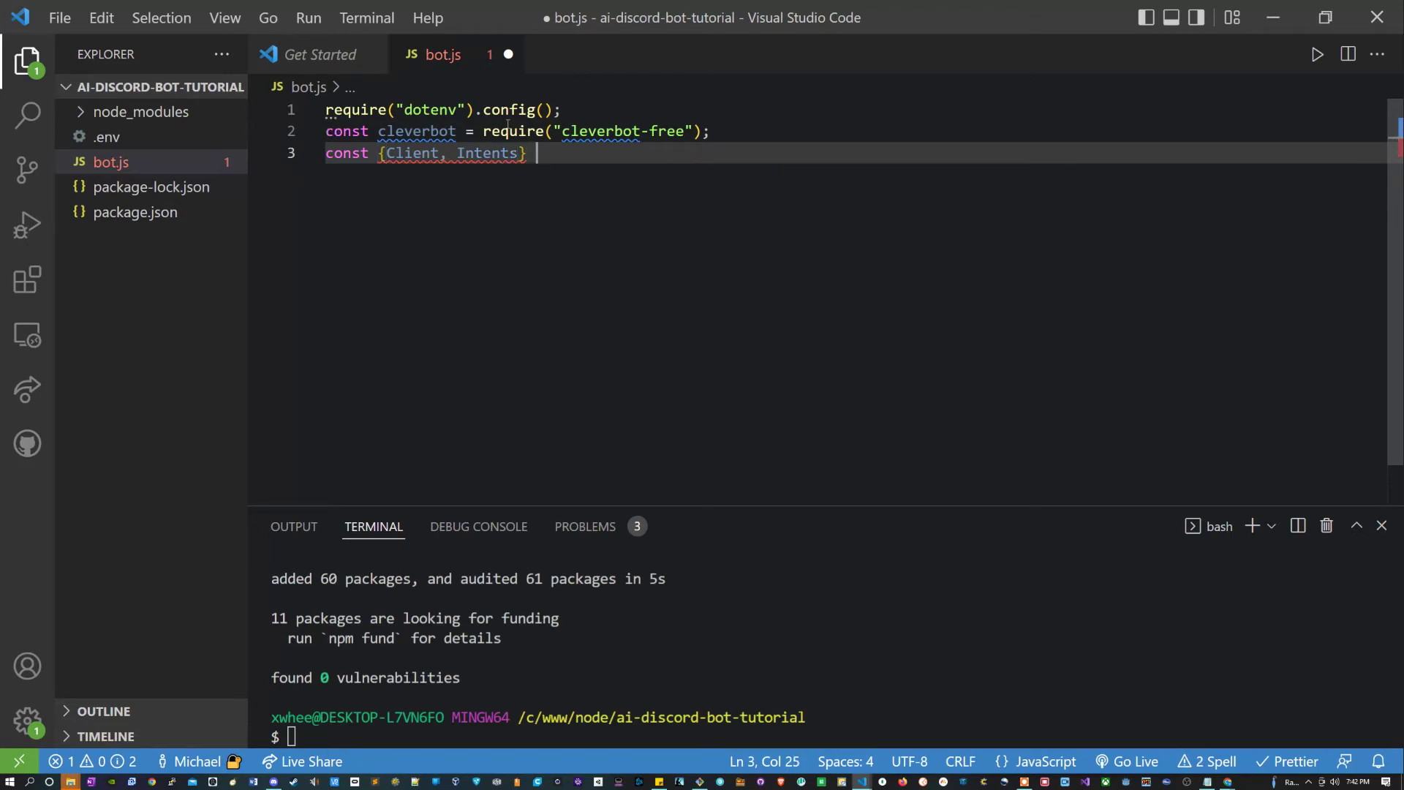
type(" = requ")
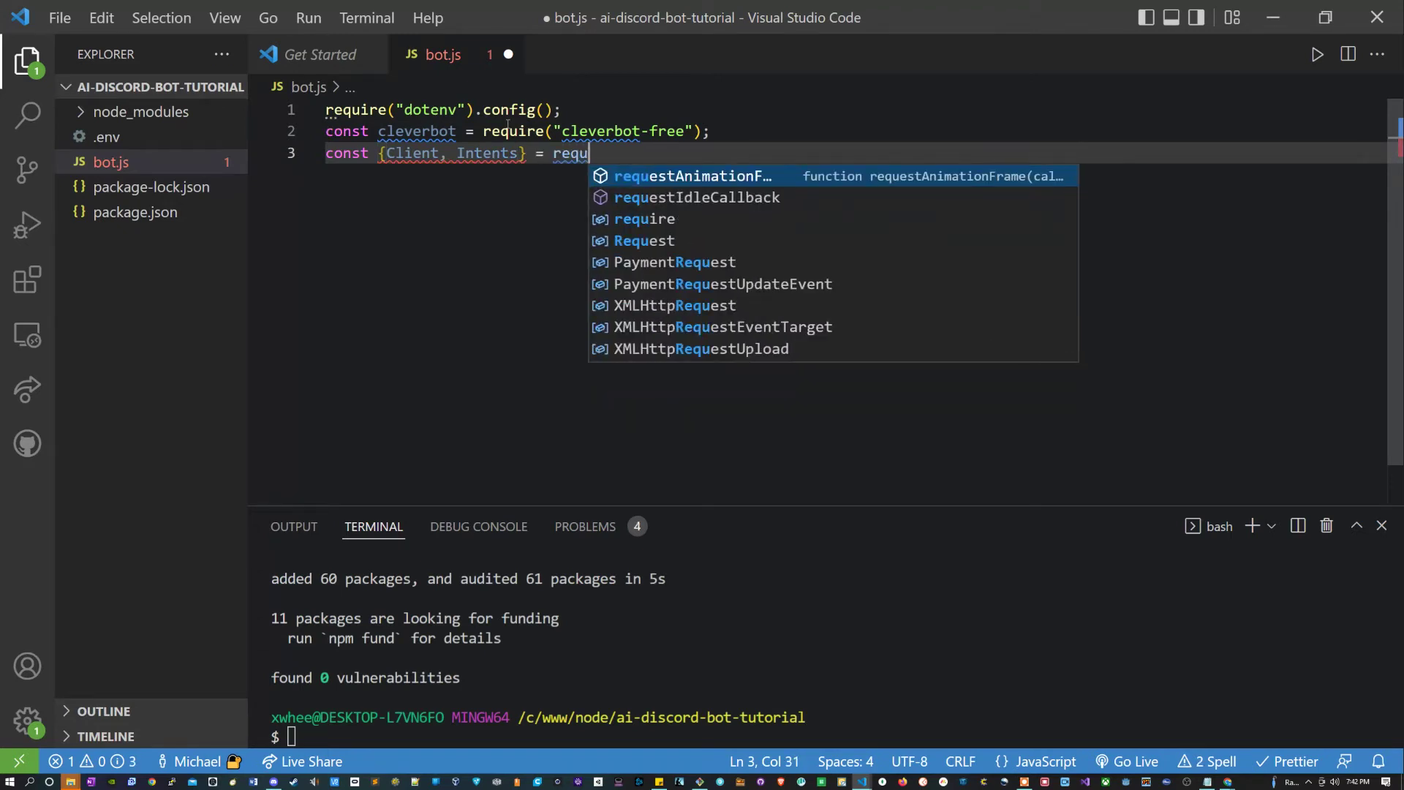
type("ire(")
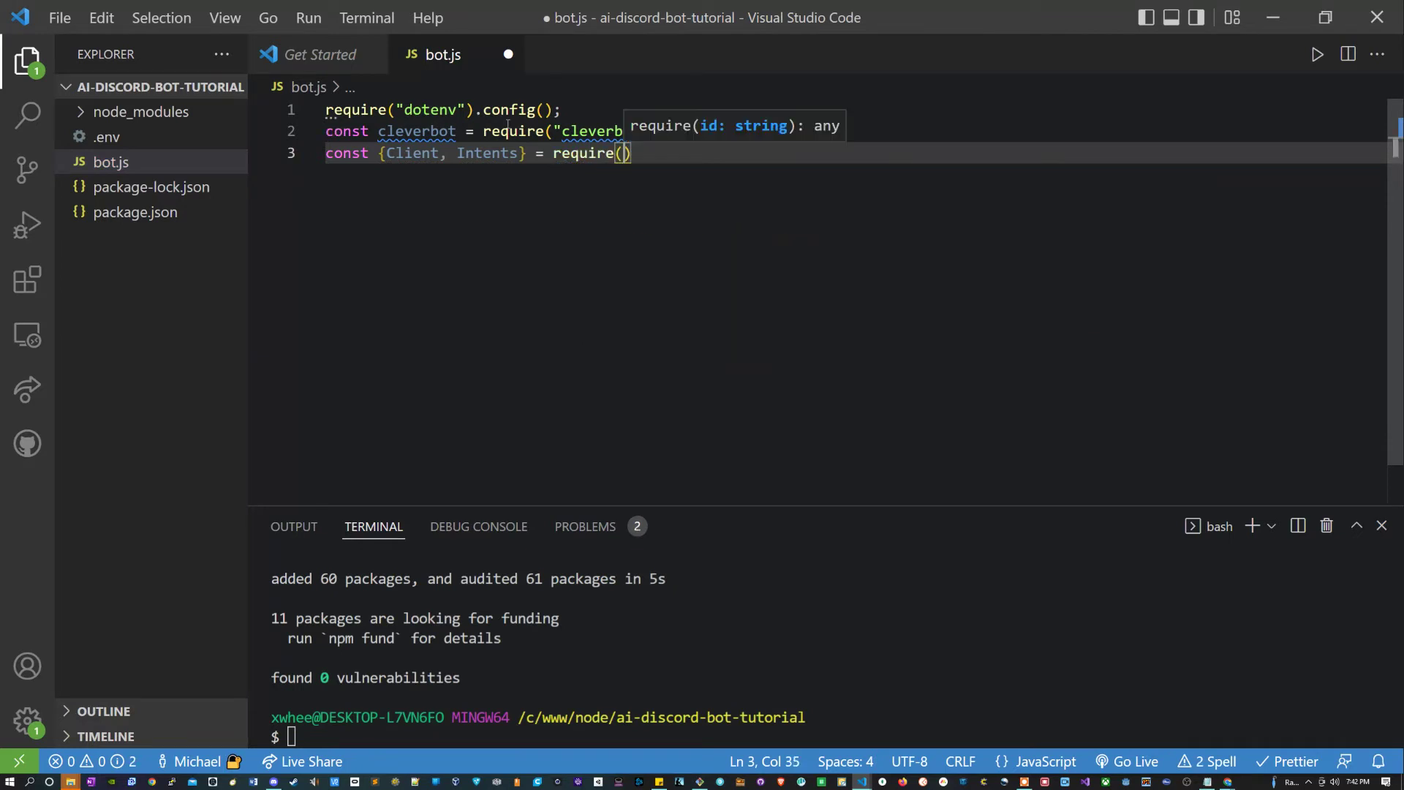
type("d")
key("BackSpace")
type("'di")
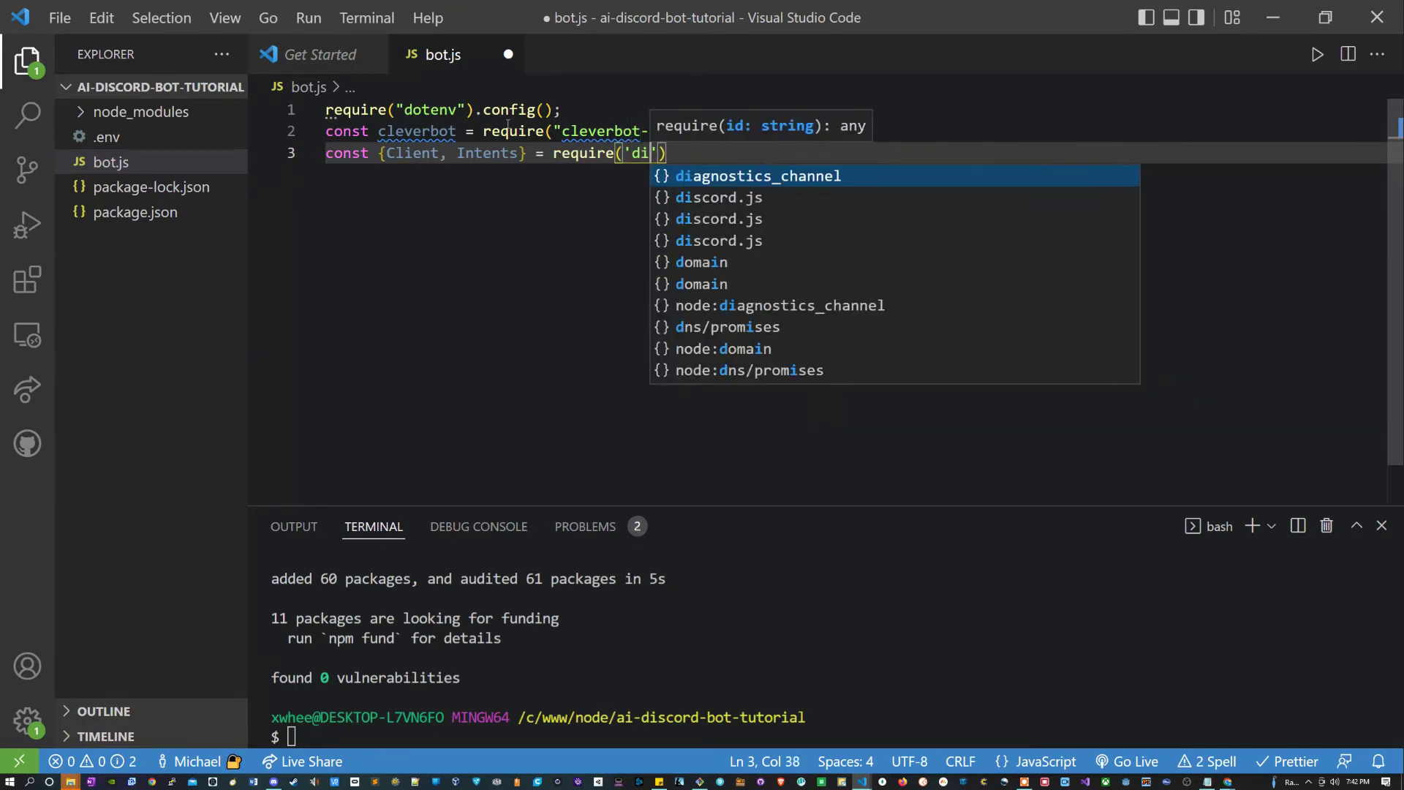
type("s")
key("Tab")
key("ctrl+s")
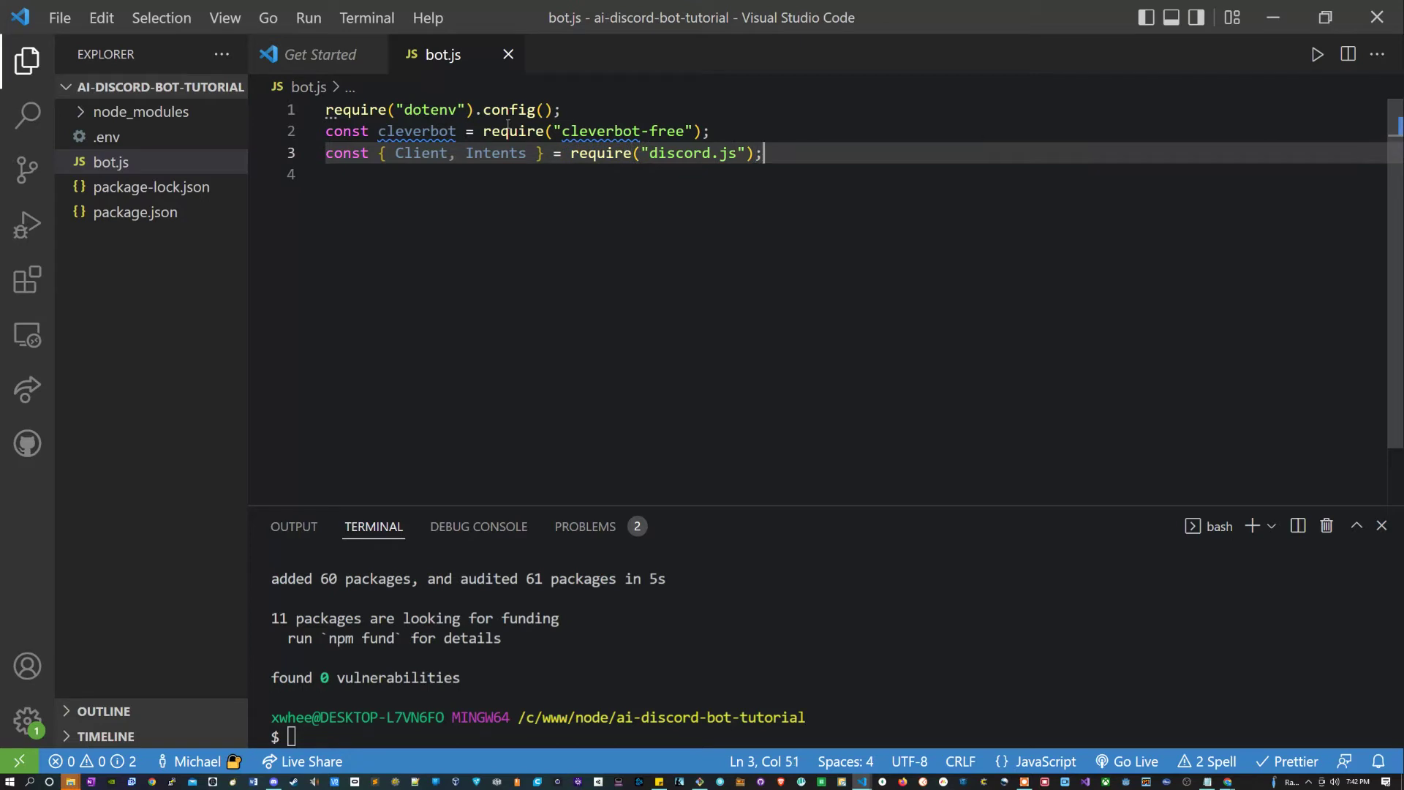
key("Return")
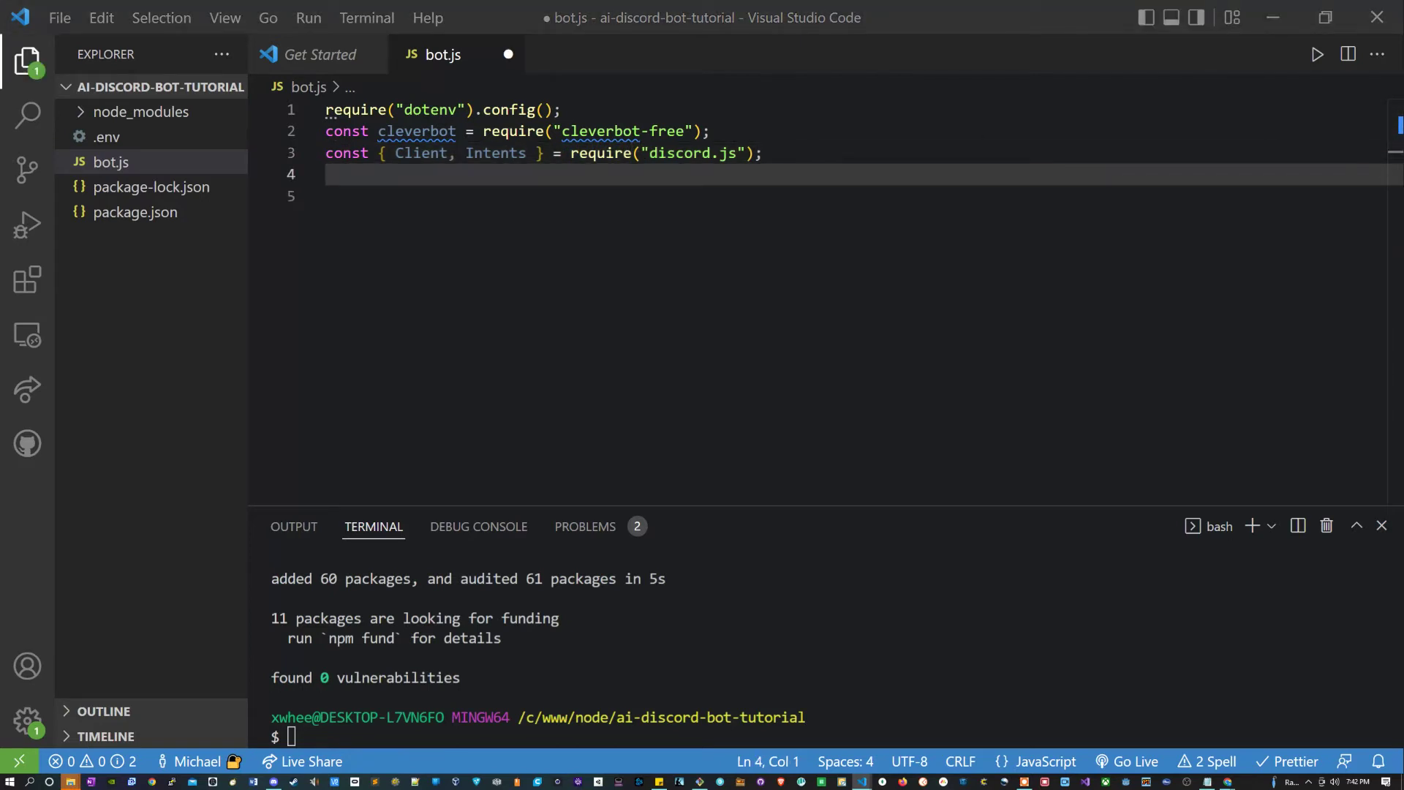
left_click(397, 179)
Spread the Client options over lines and add Intents.FLAGS.GUILD_MESSAGES beside GUILDS
key("Return")
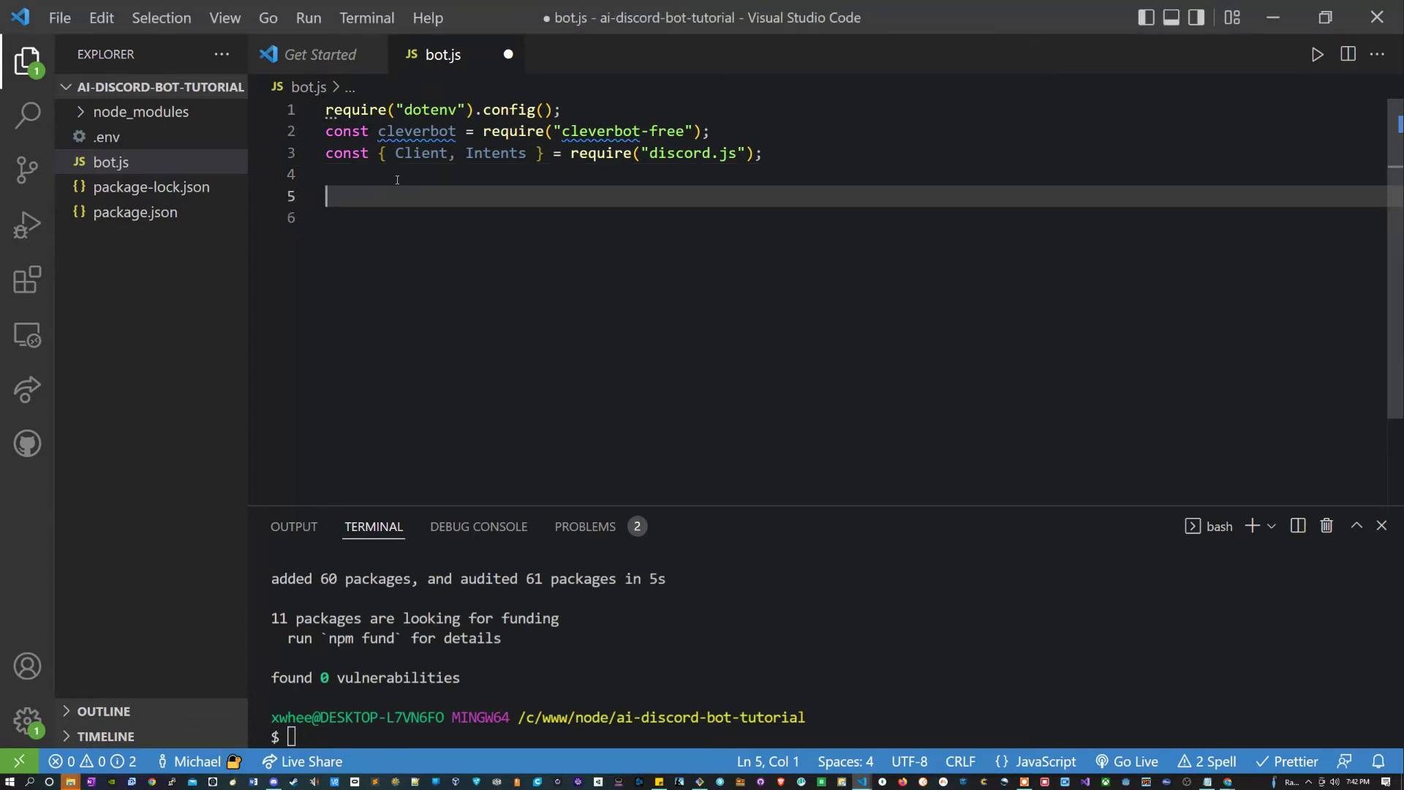
type("con")
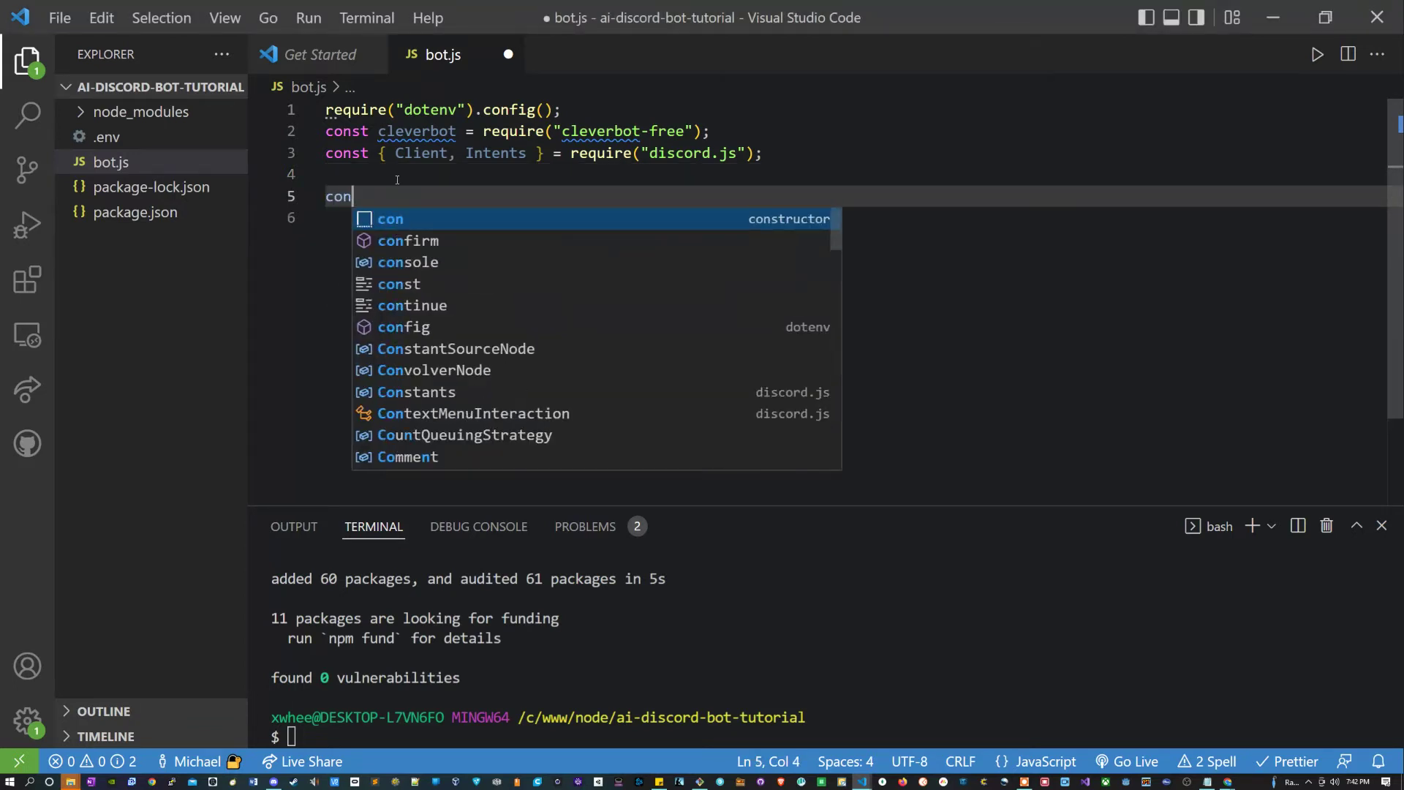
type("st client ")
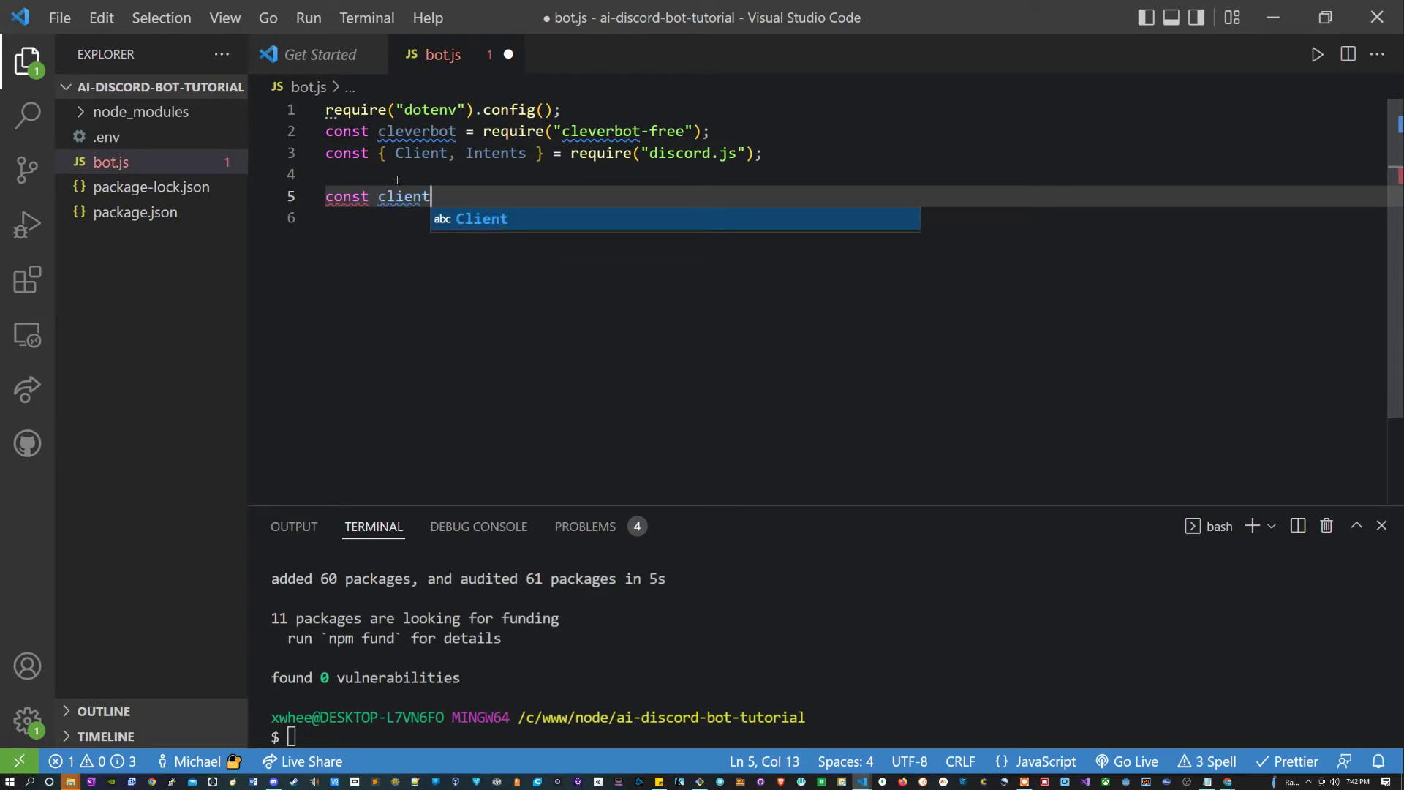
type("= ne")
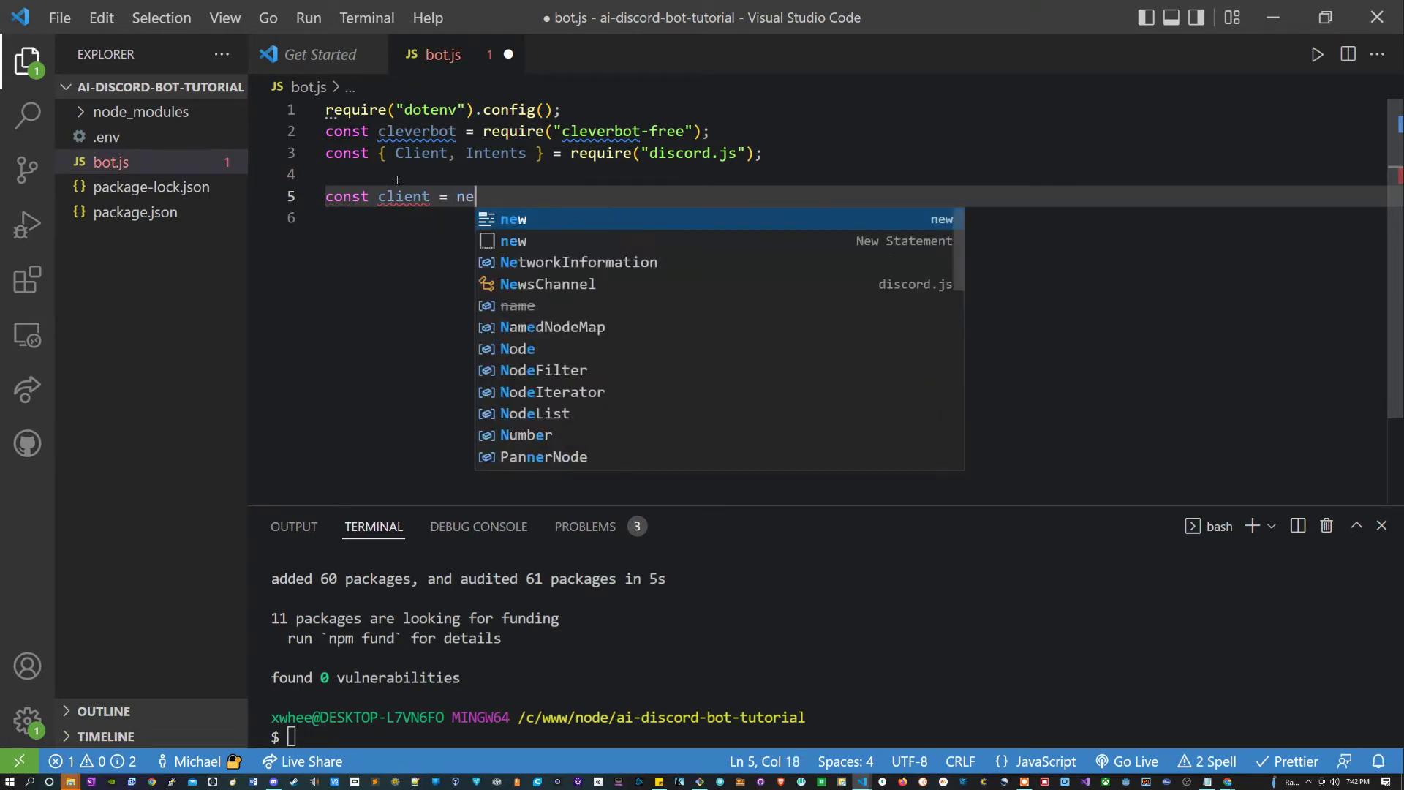
type("w Client(")
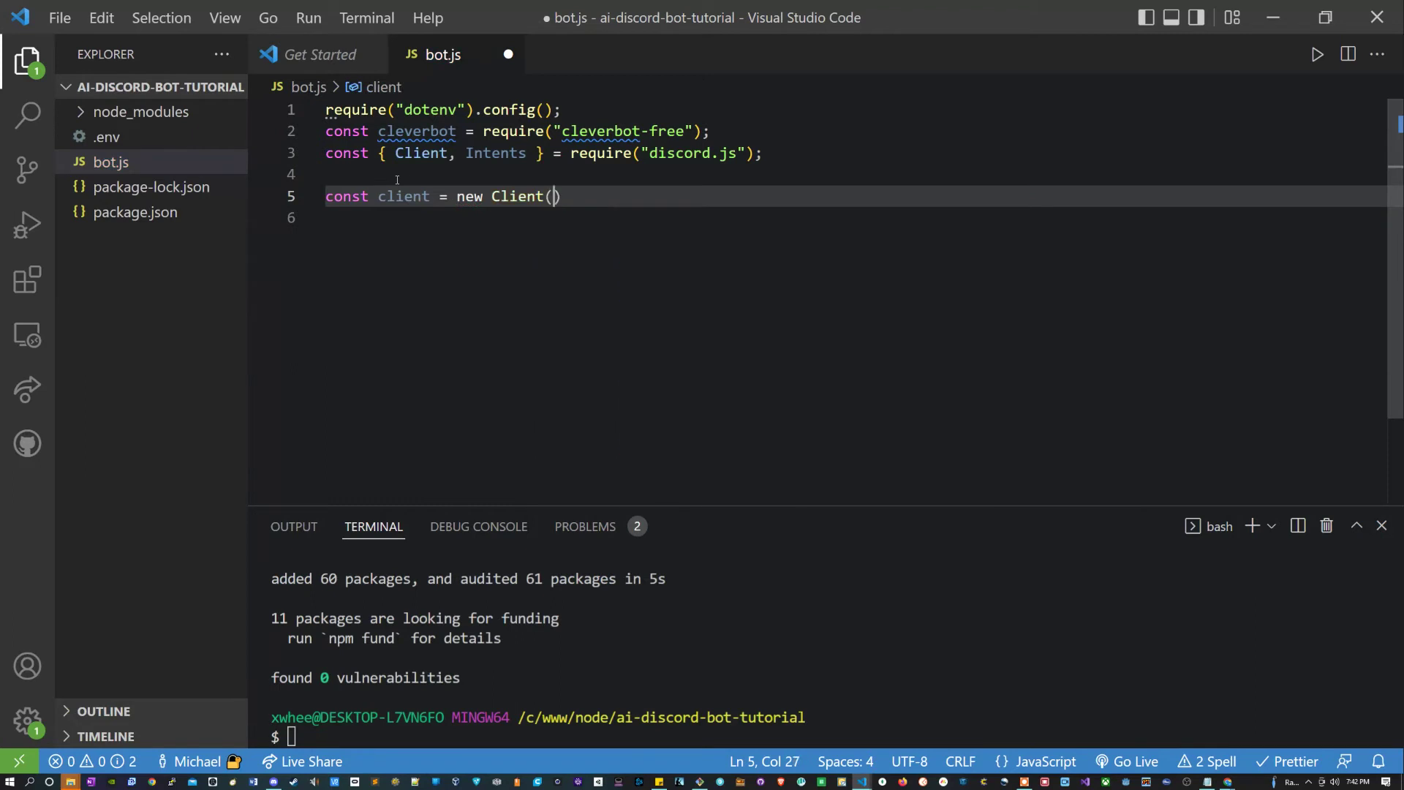
type("{")
key("Return")
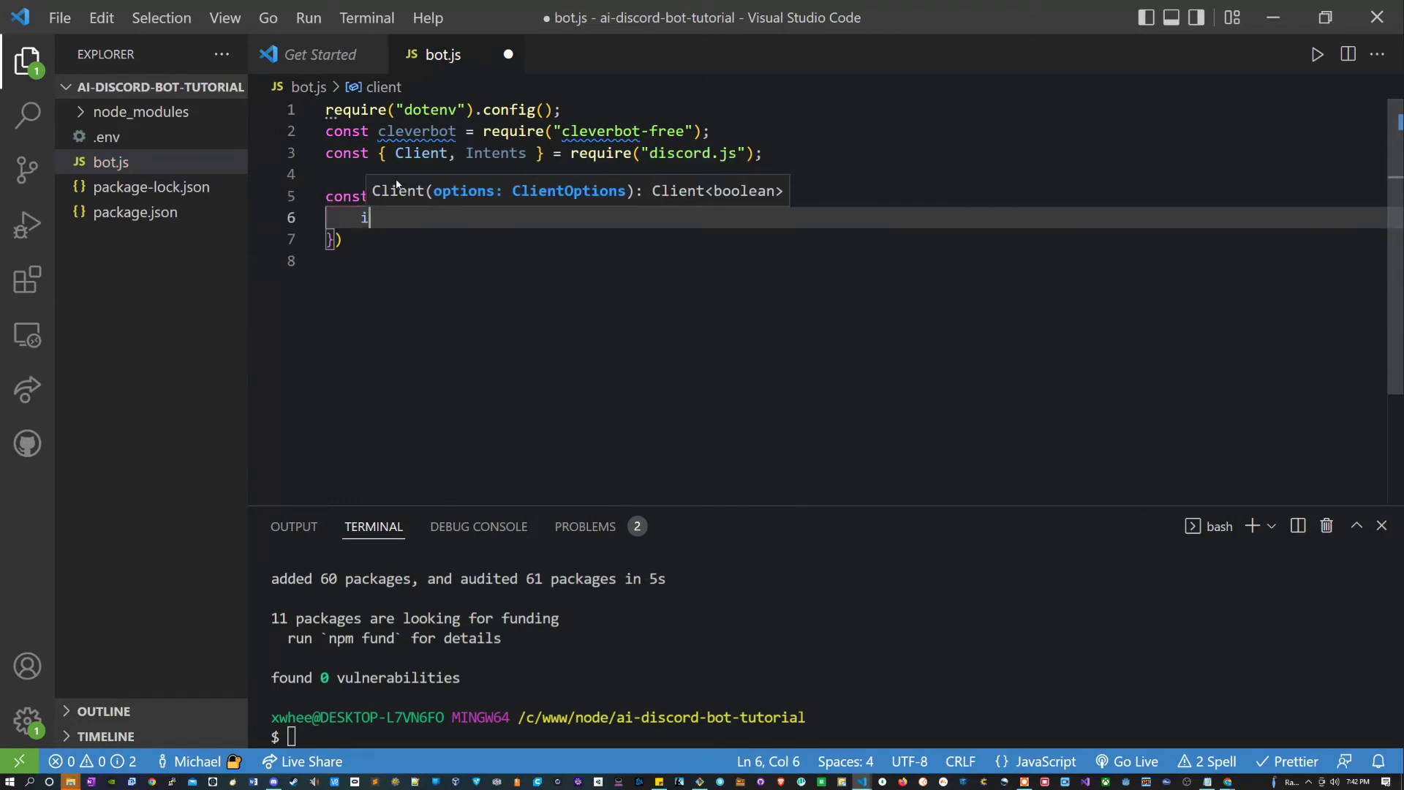
type("intents:")
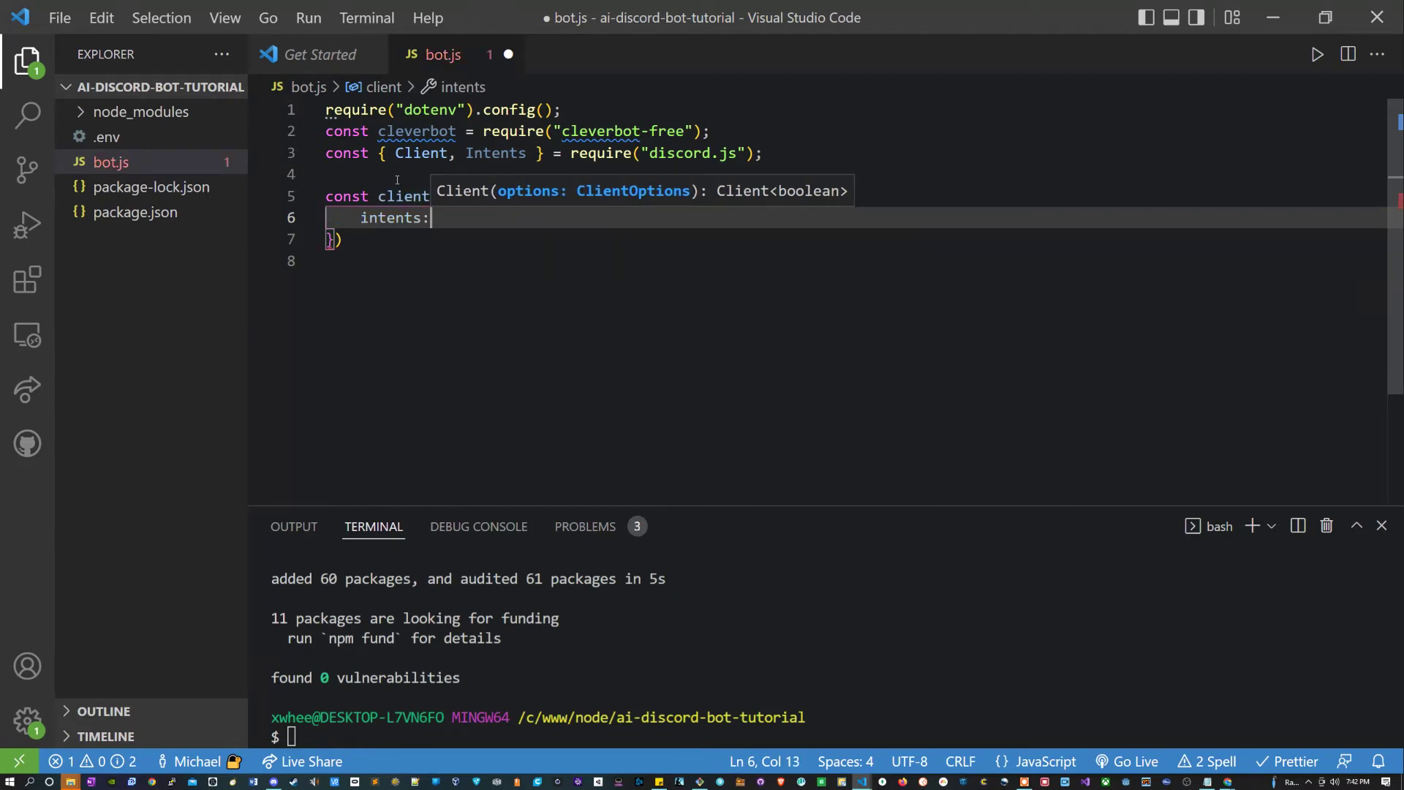
type("[")
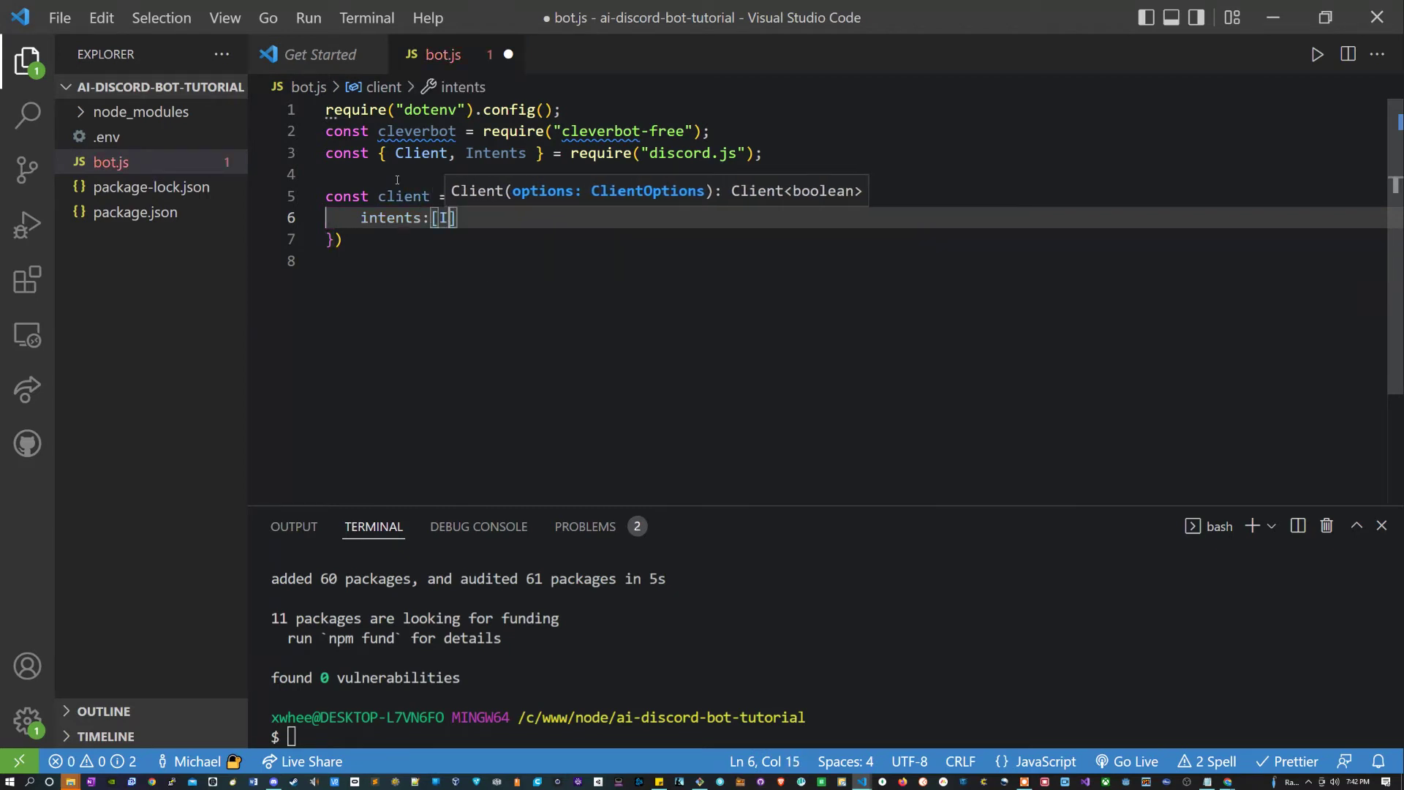
type("Intents.")
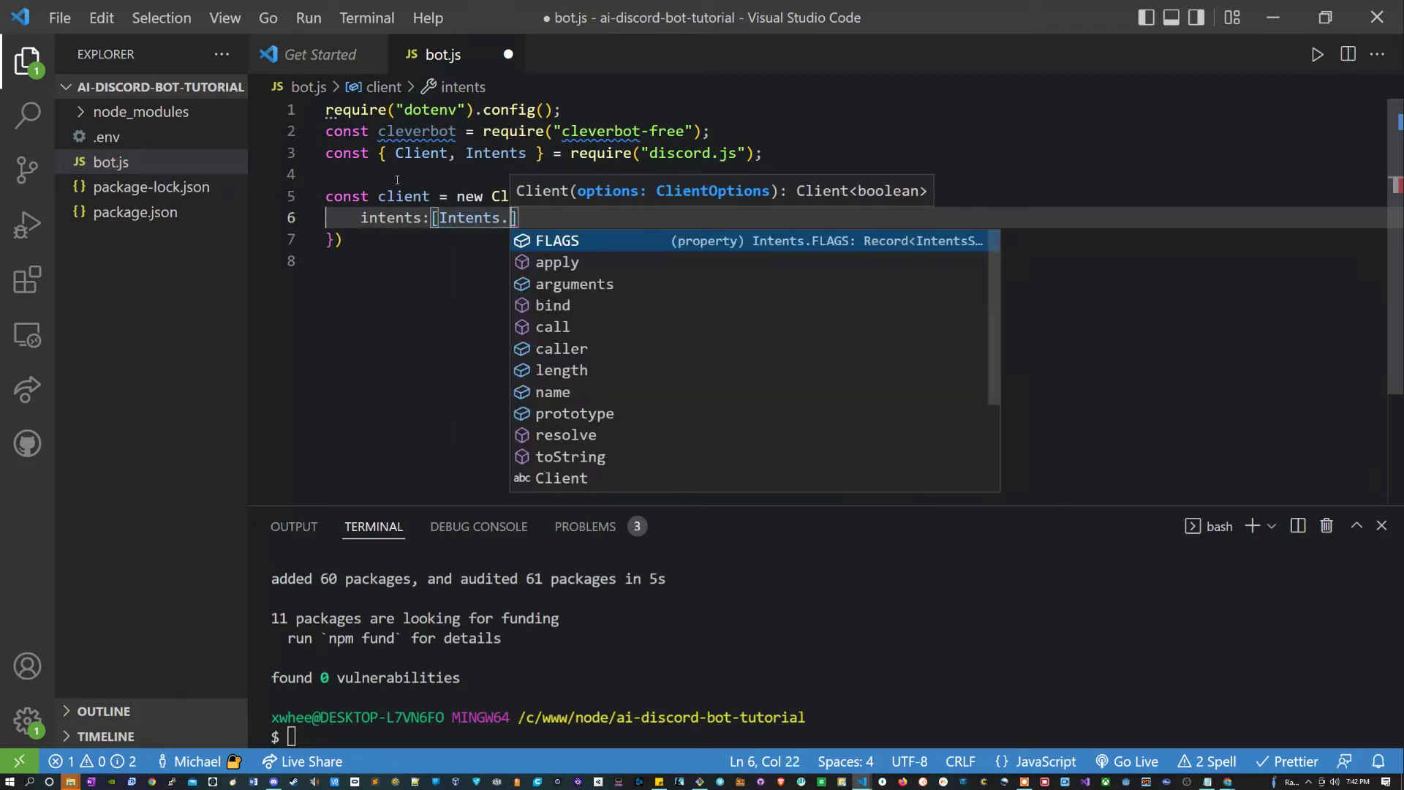
type("FLAGS.")
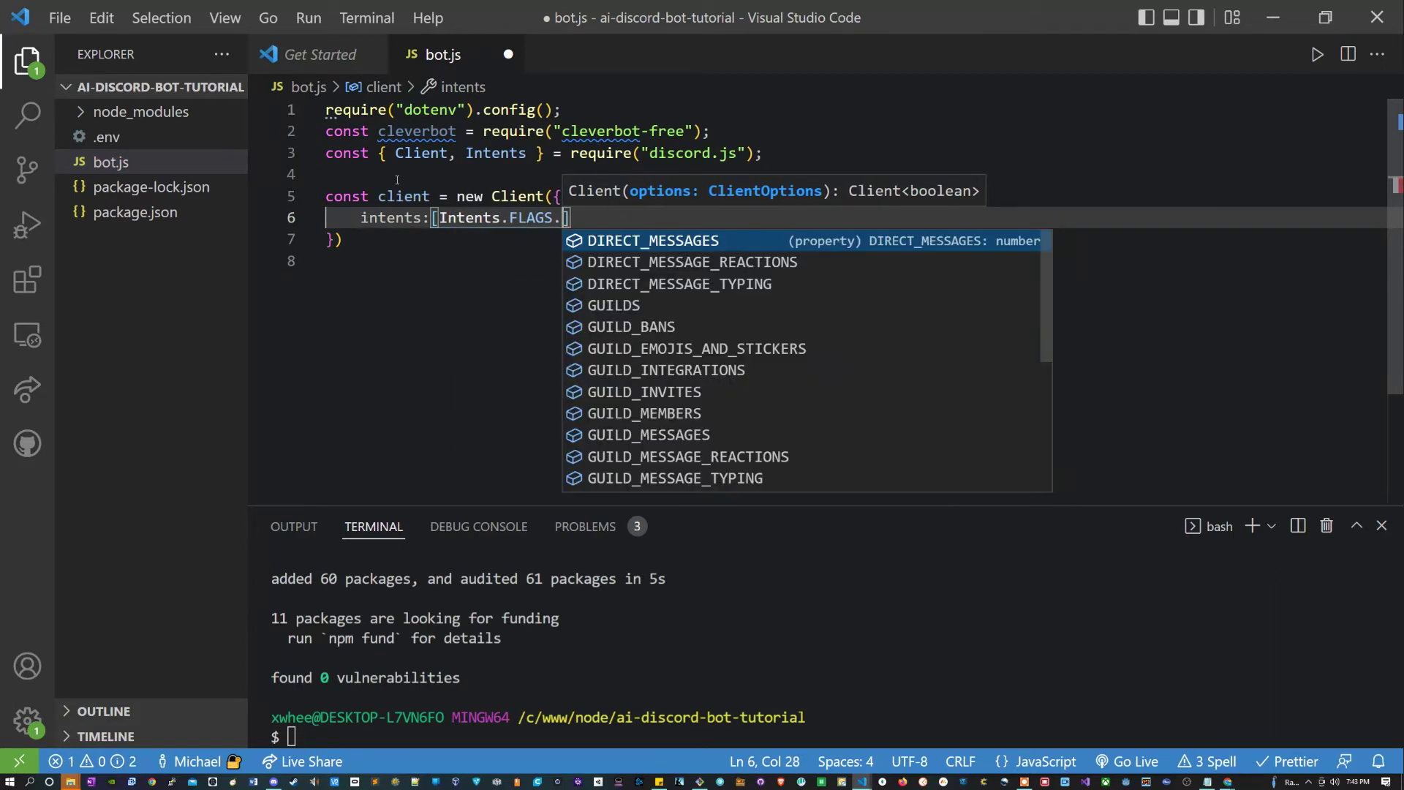
type("GUILDS")
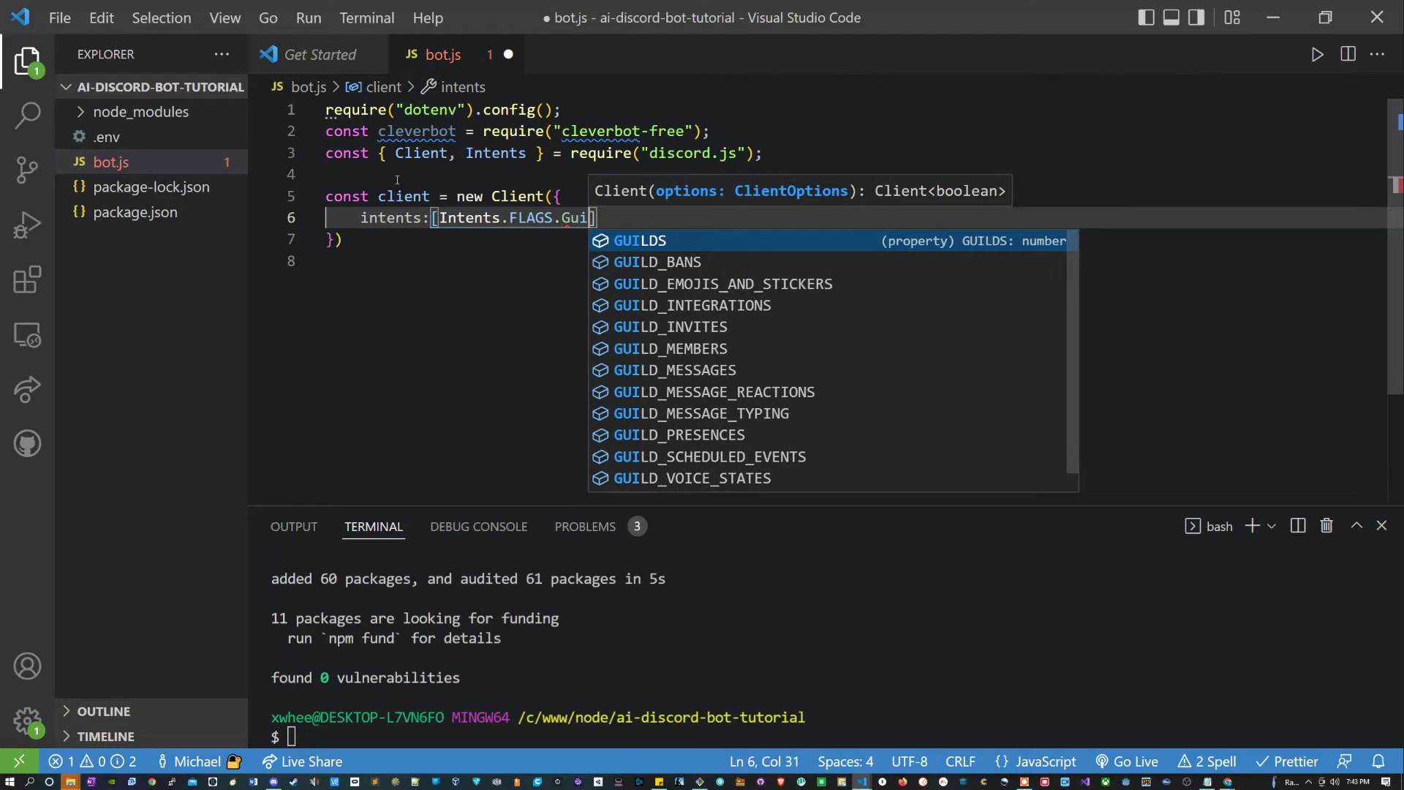
type("]")
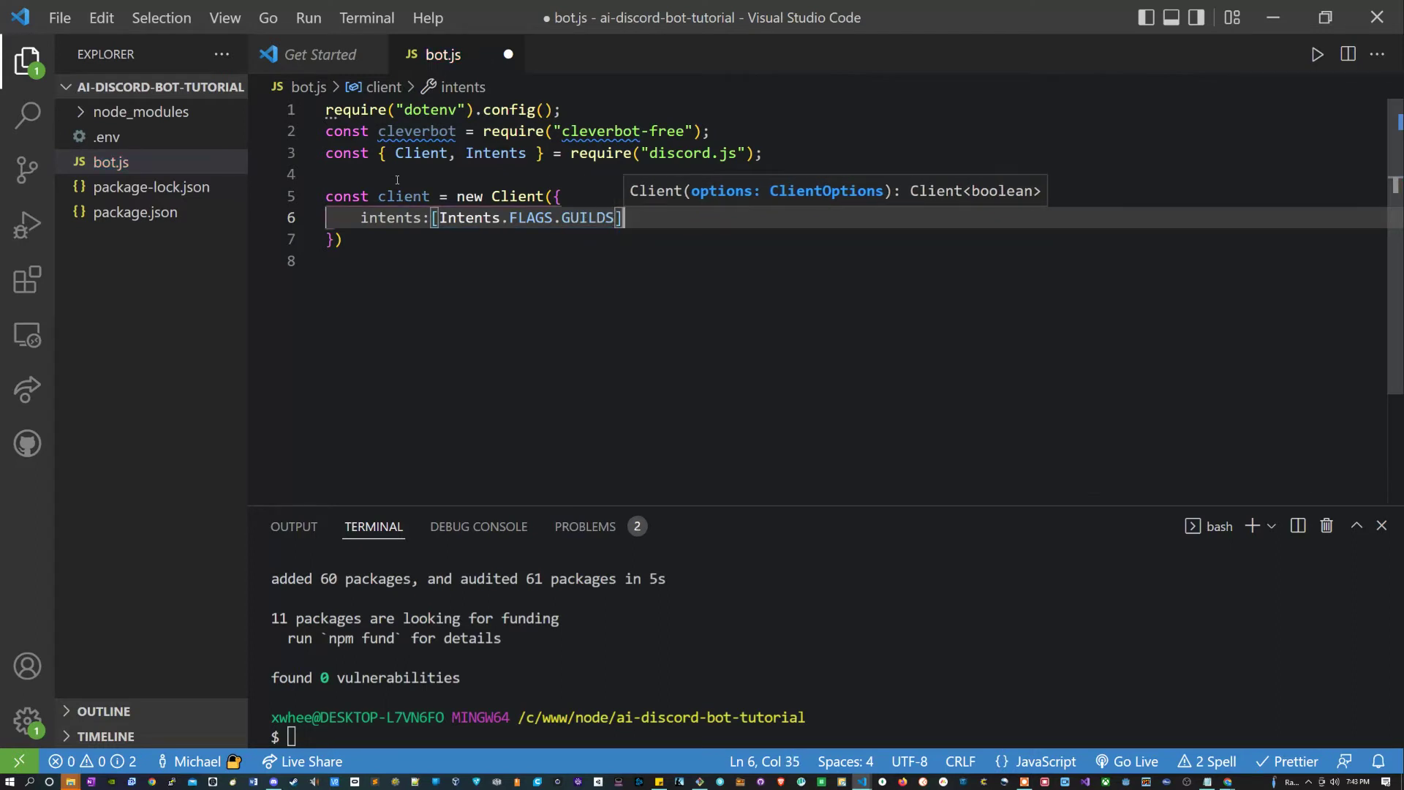
key("Left")
type(", ")
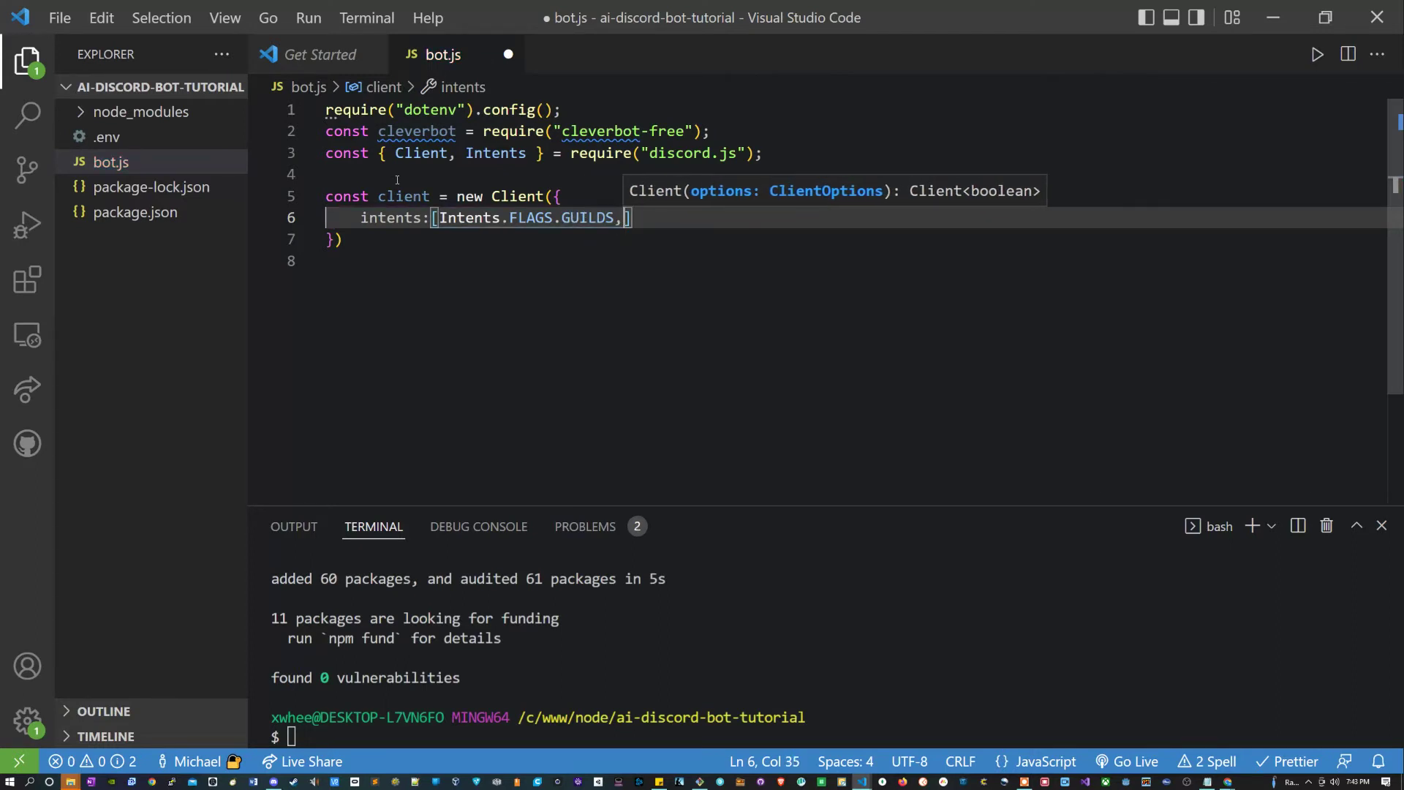
type("Int")
key("Return")
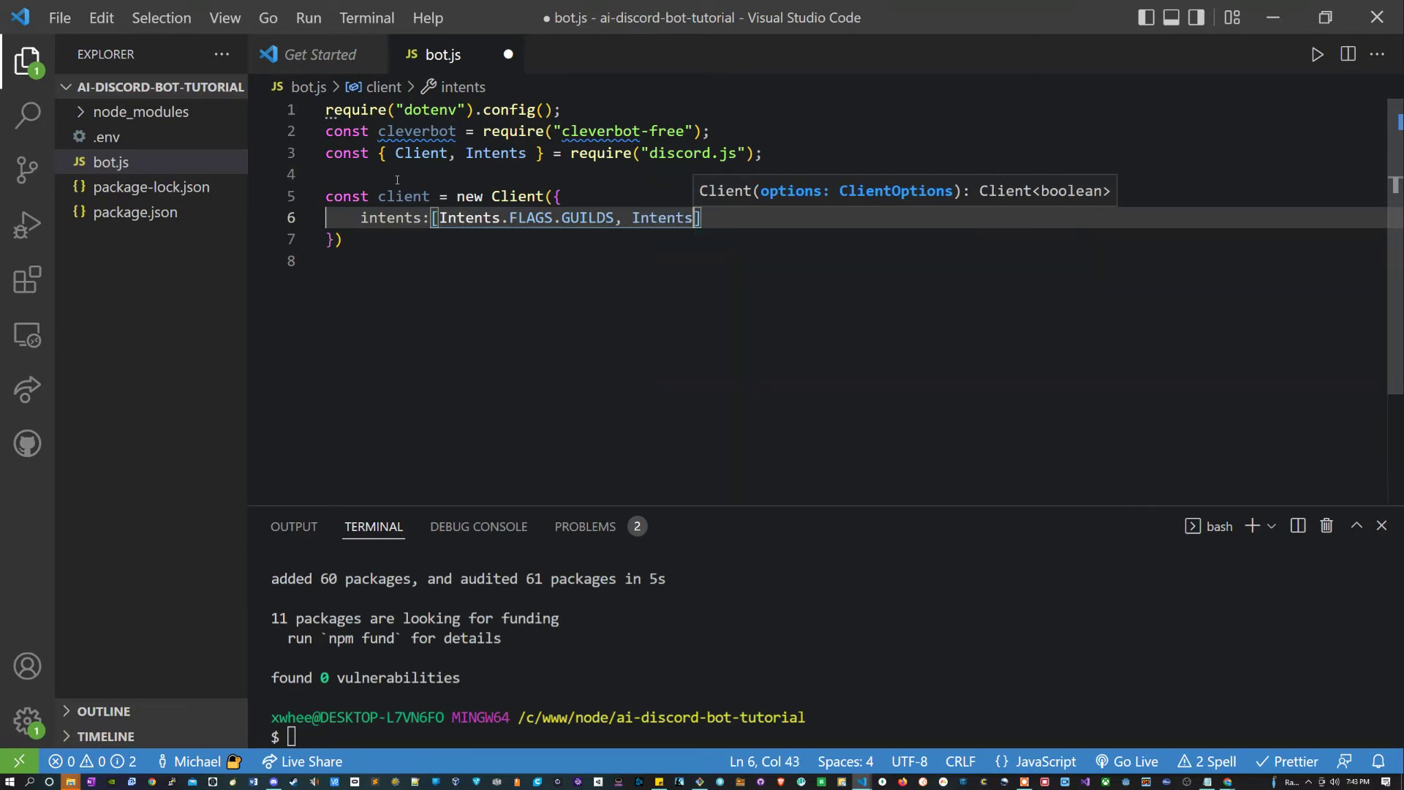
type(".Flag")
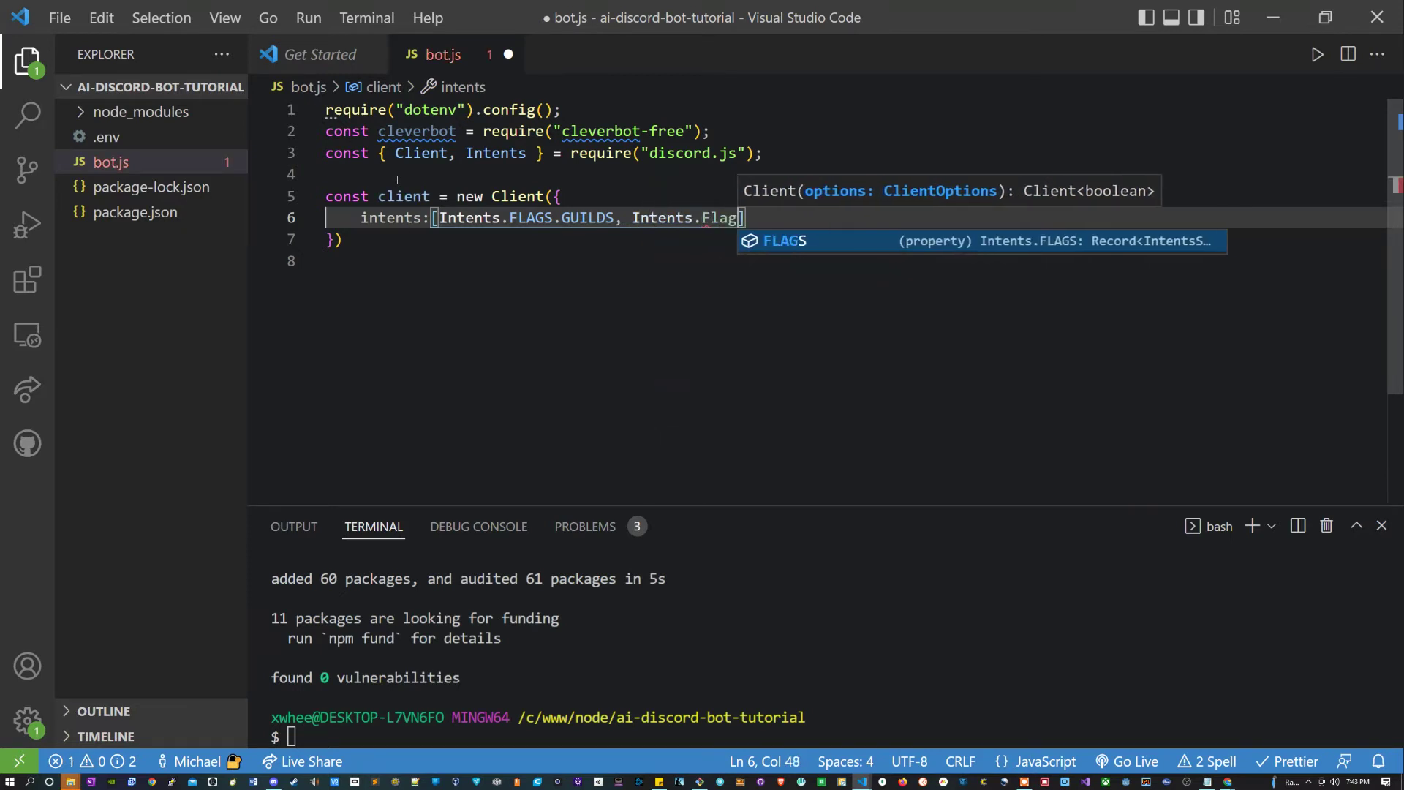
type("s")
key("Return")
type(".GUID")
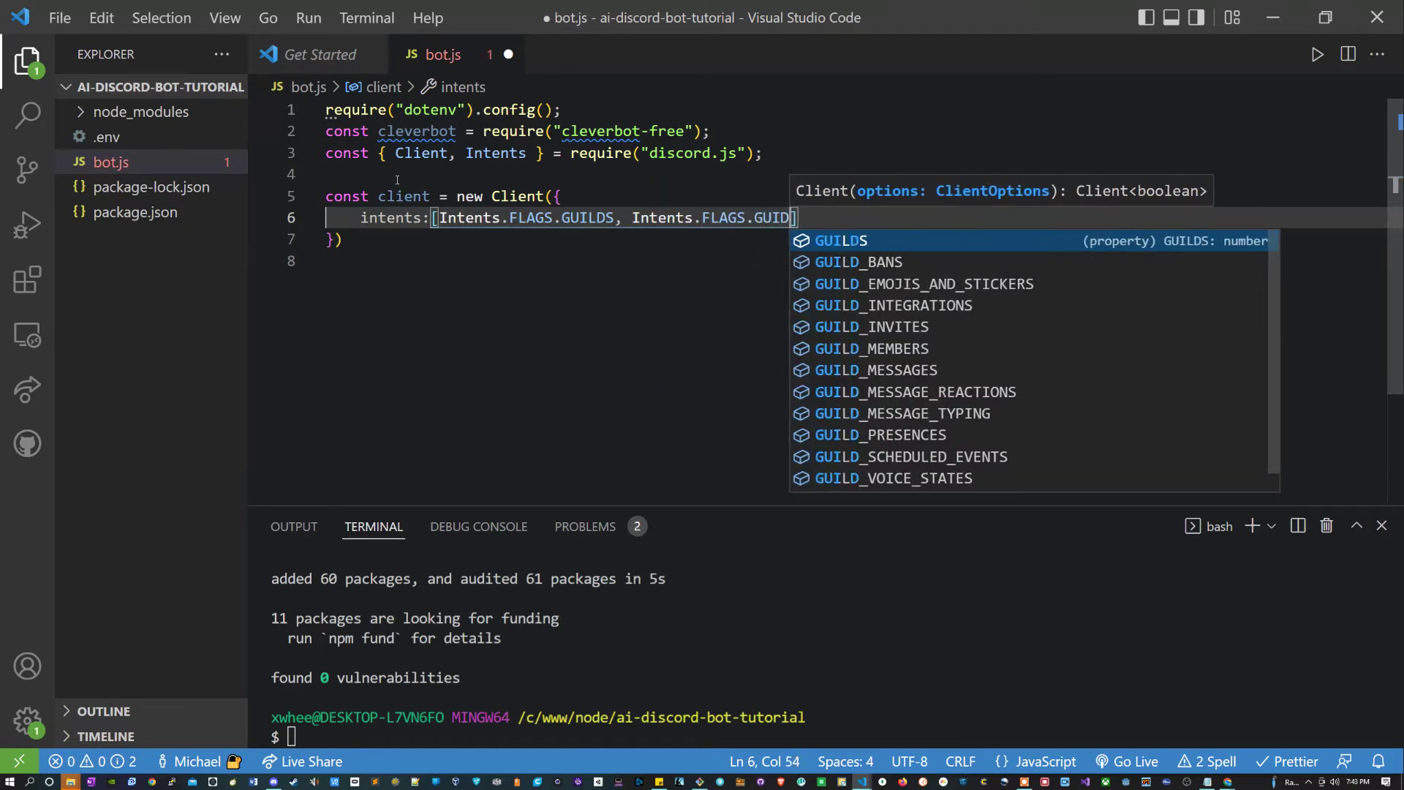
type("_Mes")
key("Return")
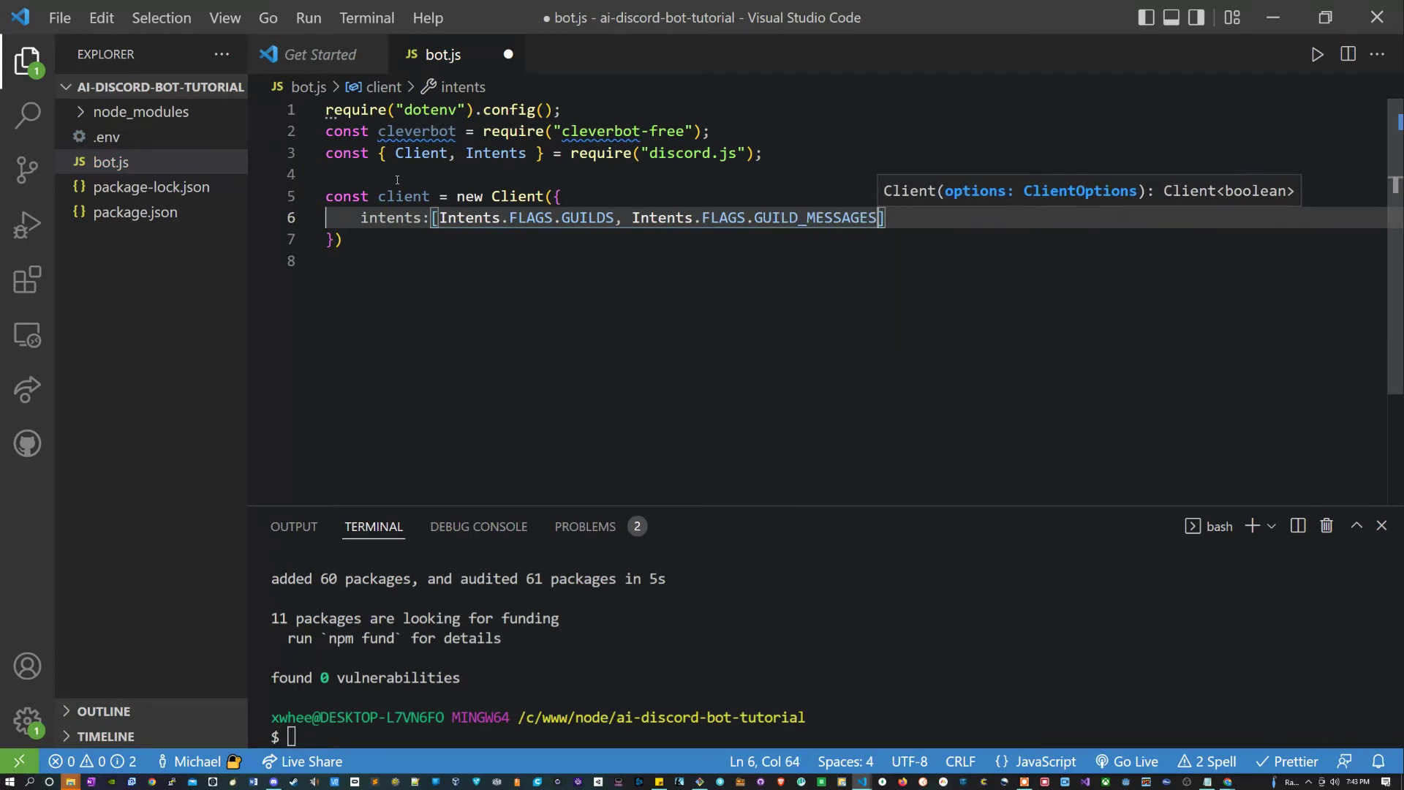
key("ctrl+s")
key("End")
key("Down")
Add client.login(process.env.DISCORDTOKEN) on line 8, right after the client definition
key("Return")
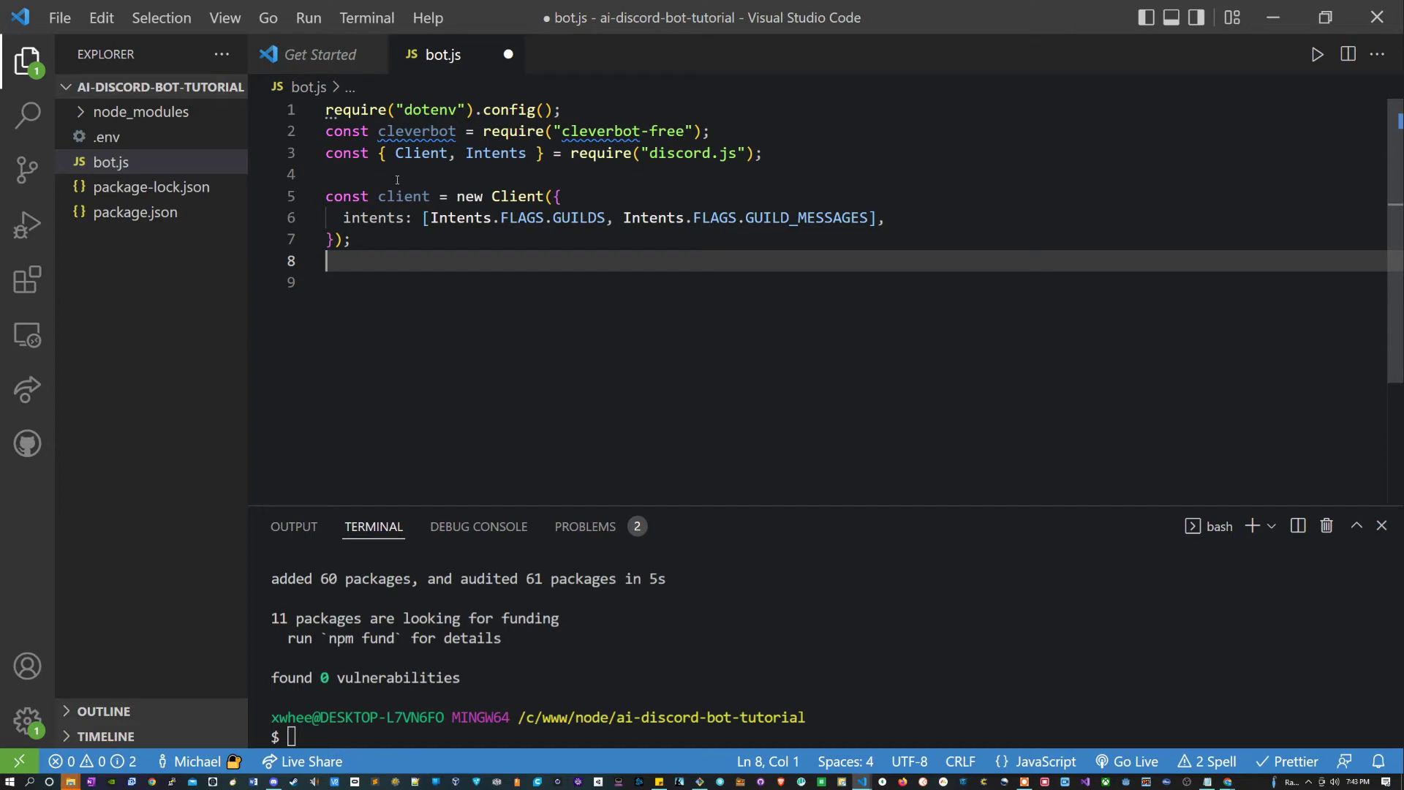
type("clie")
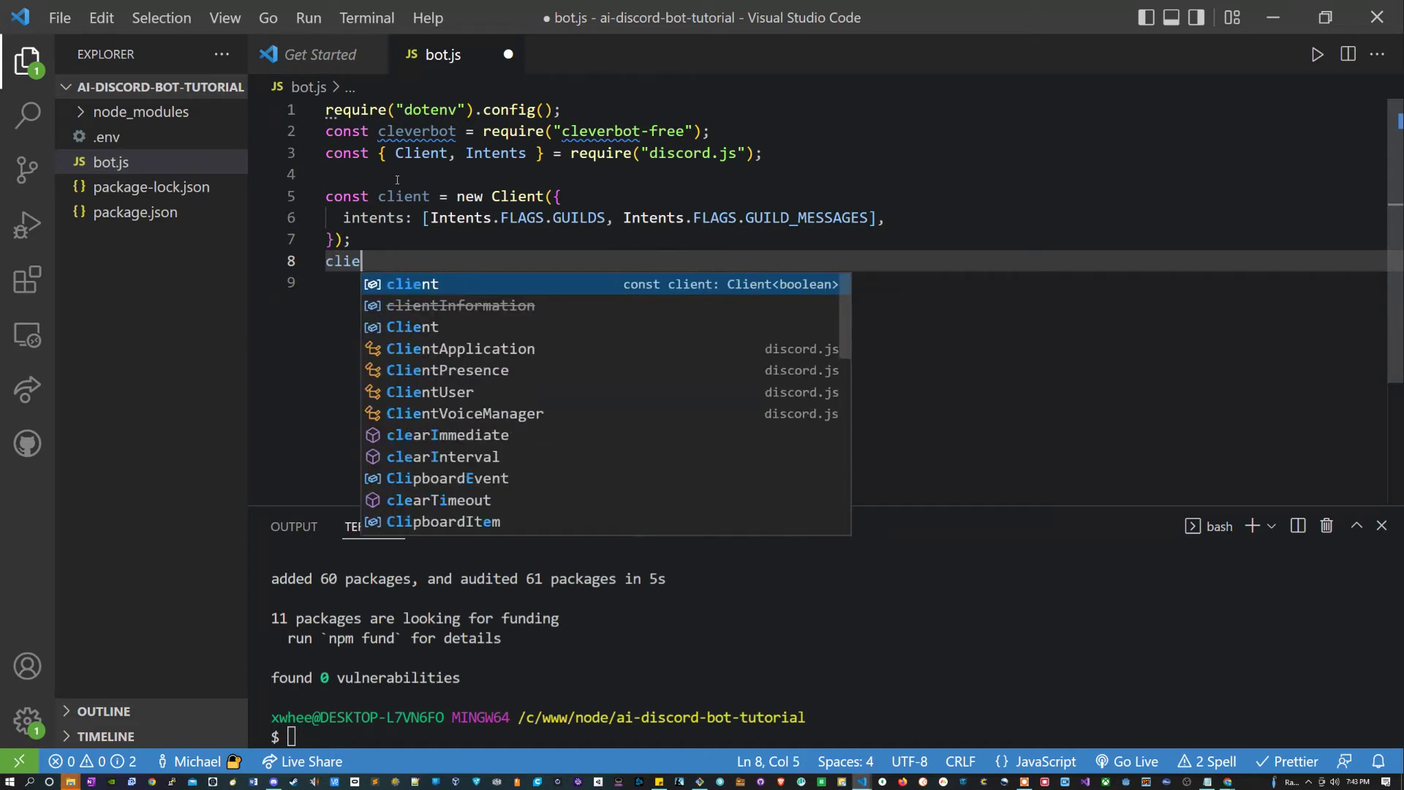
type("nt.loging(")
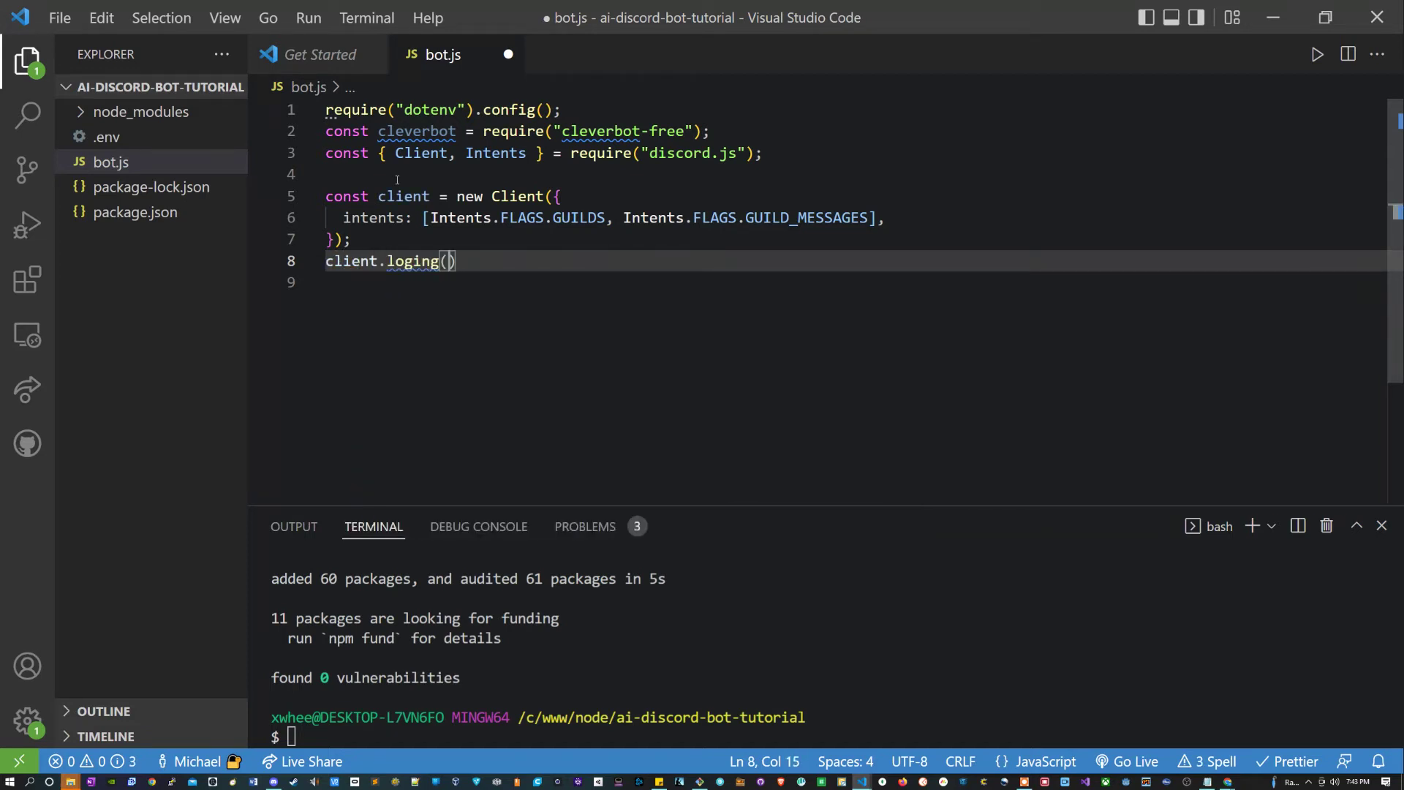
key("BackSpace")
key("BackSpace")
key("BackSpace")
type("n(")
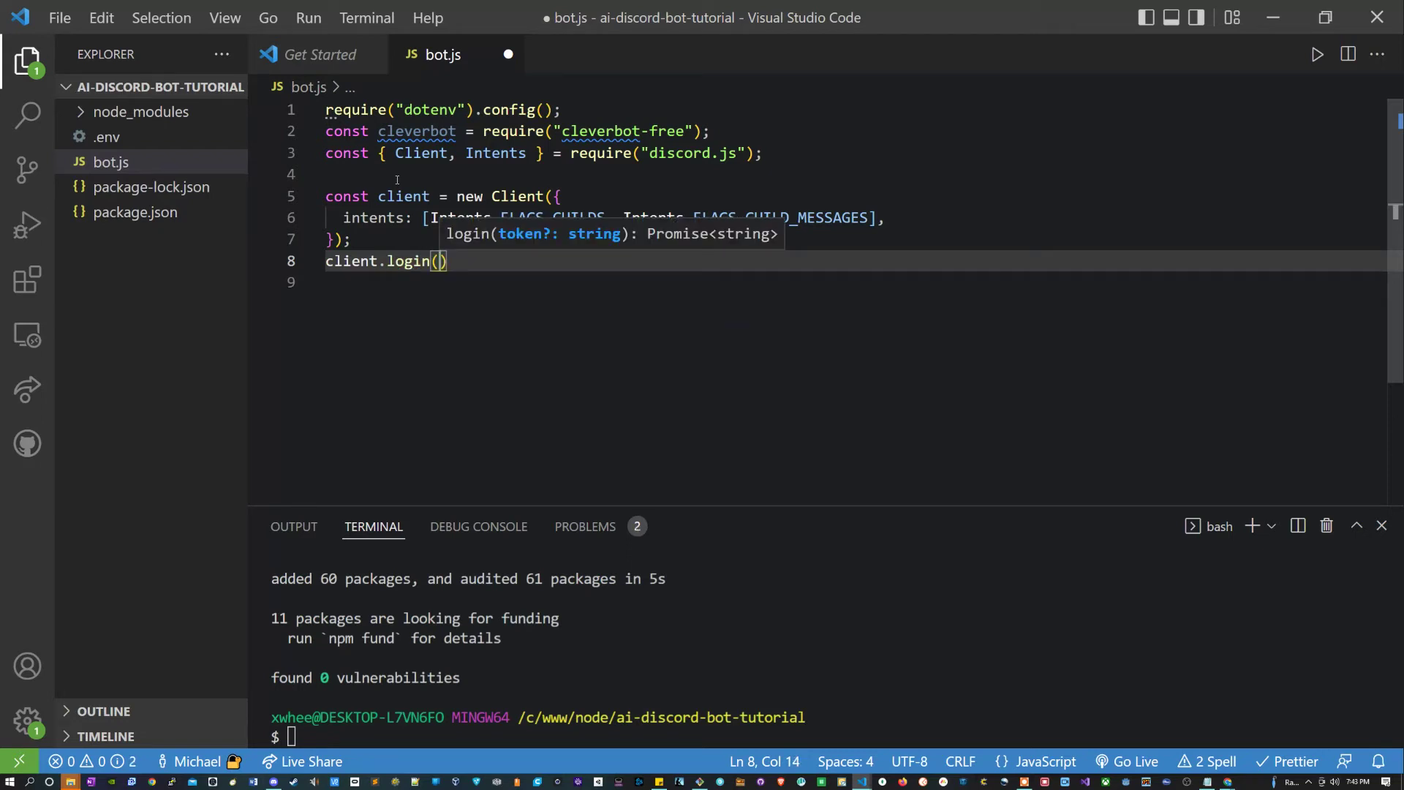
type("p")
key("BackSpace")
type("p")
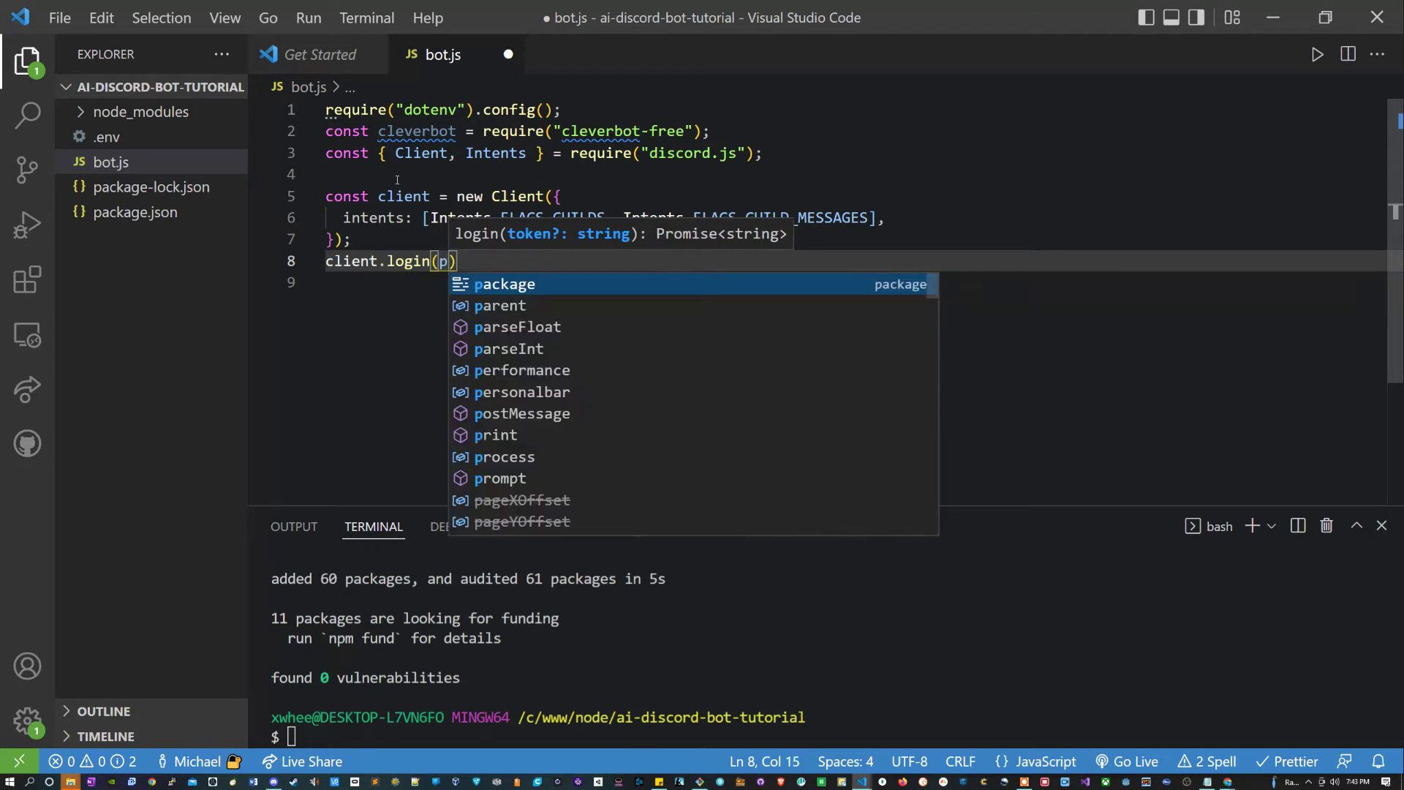
type("roc")
key("Return")
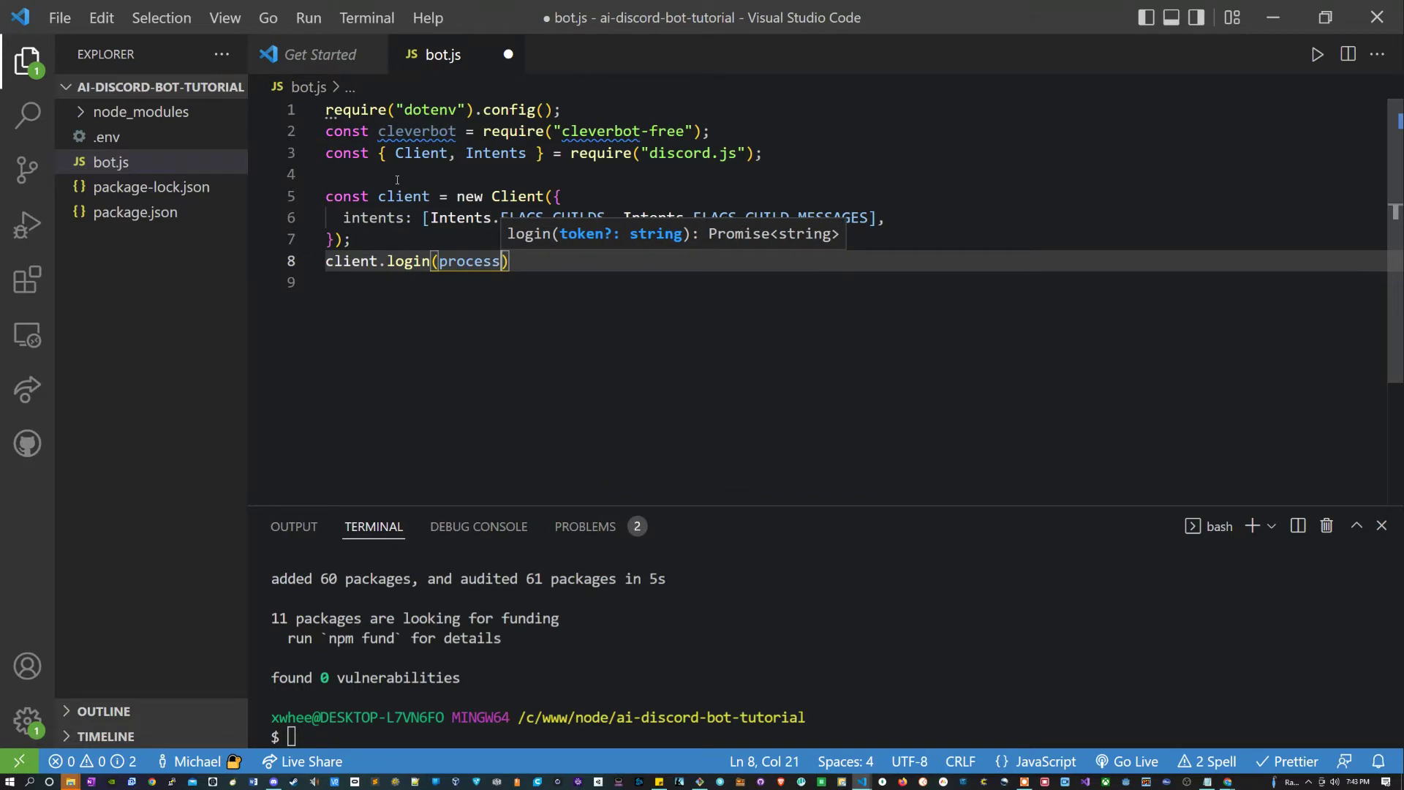
type(".env")
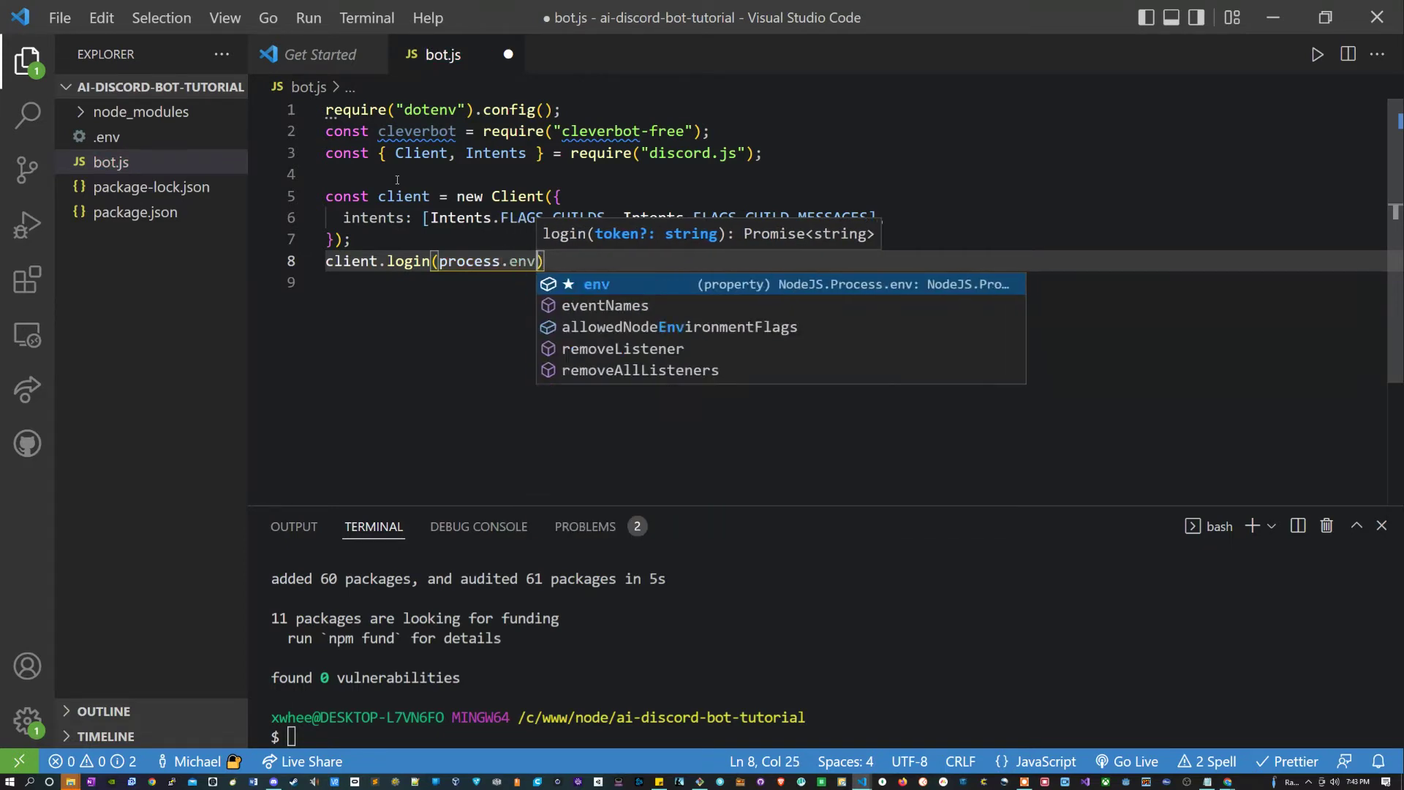
type(".Dis")
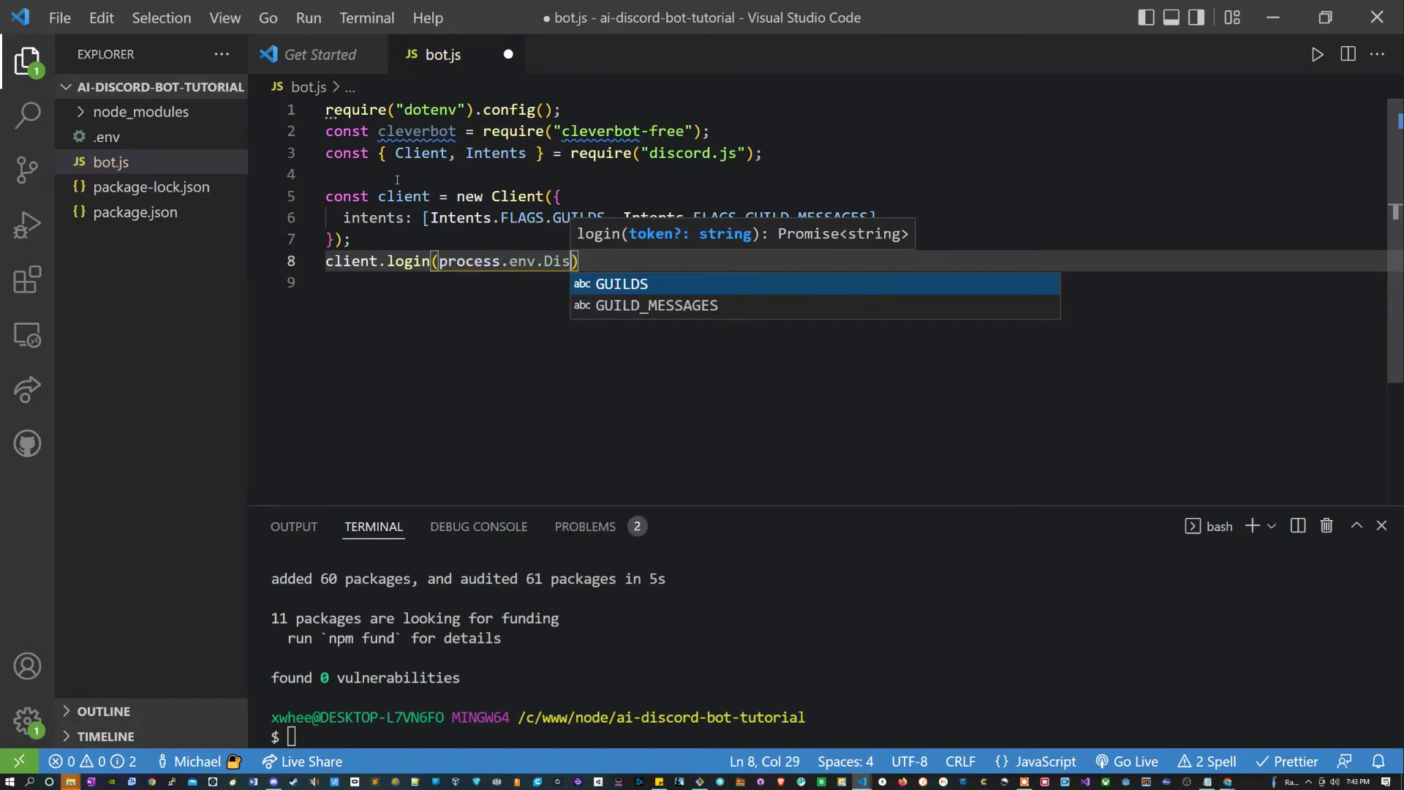
key("BackSpace")
key("BackSpace")
type("ISCORD")
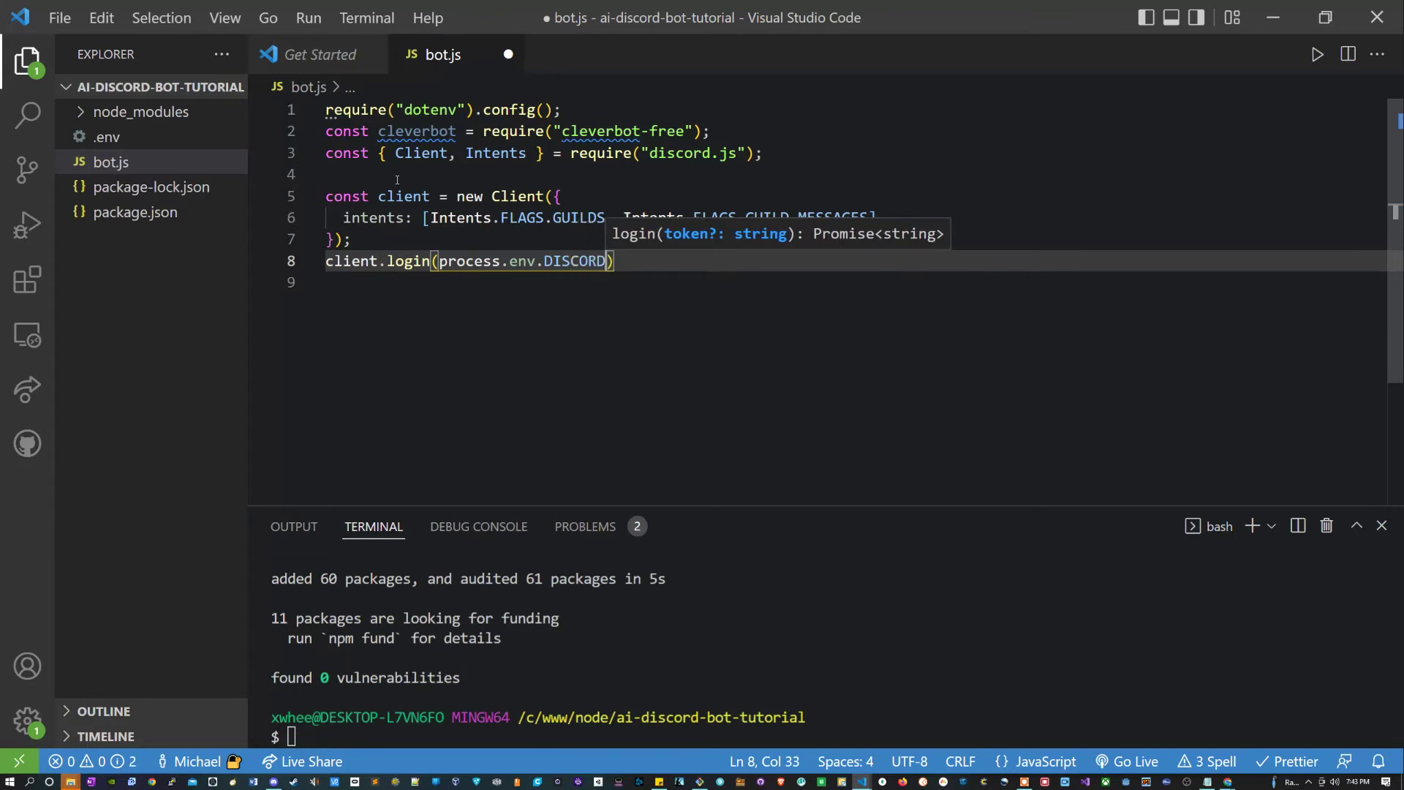
type("TOKEN")
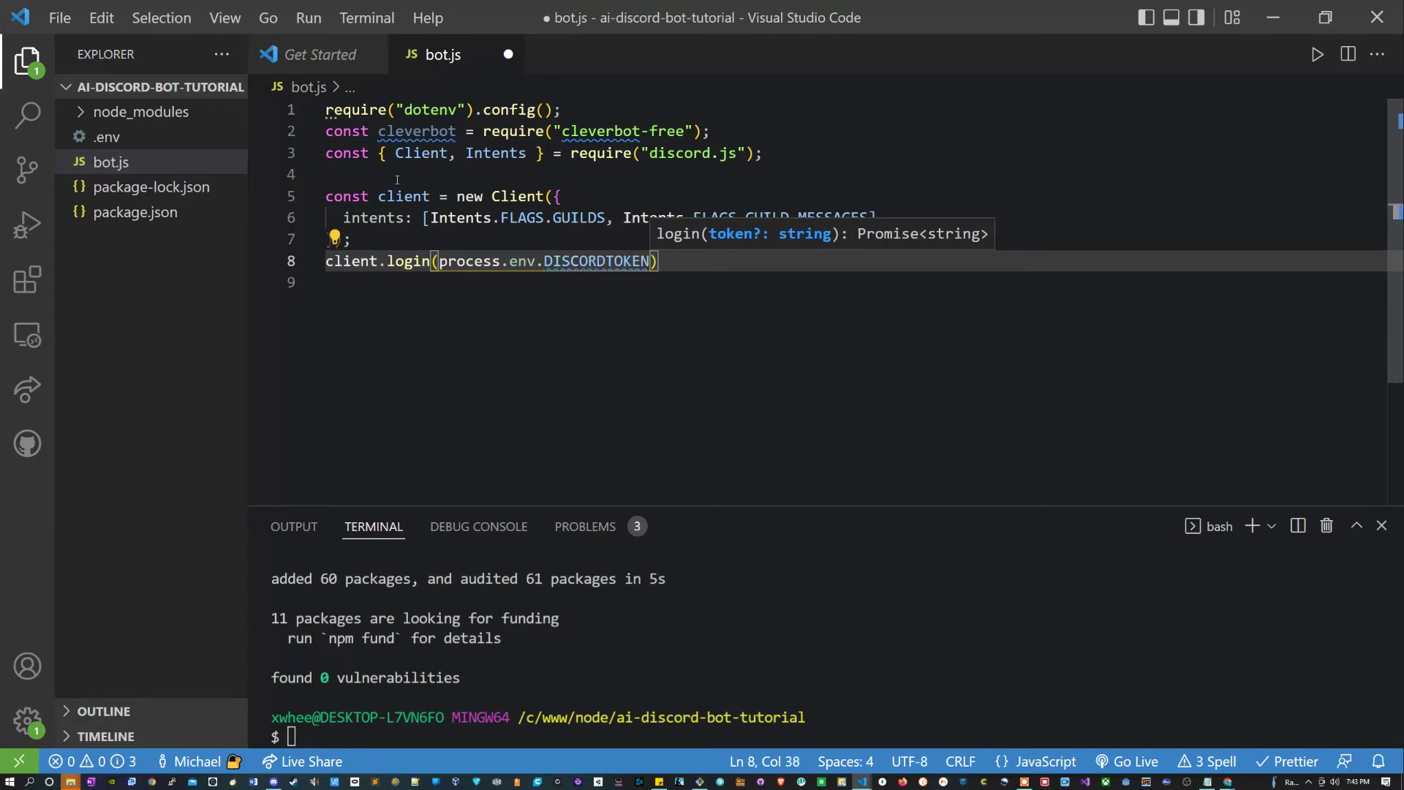
type("cl")
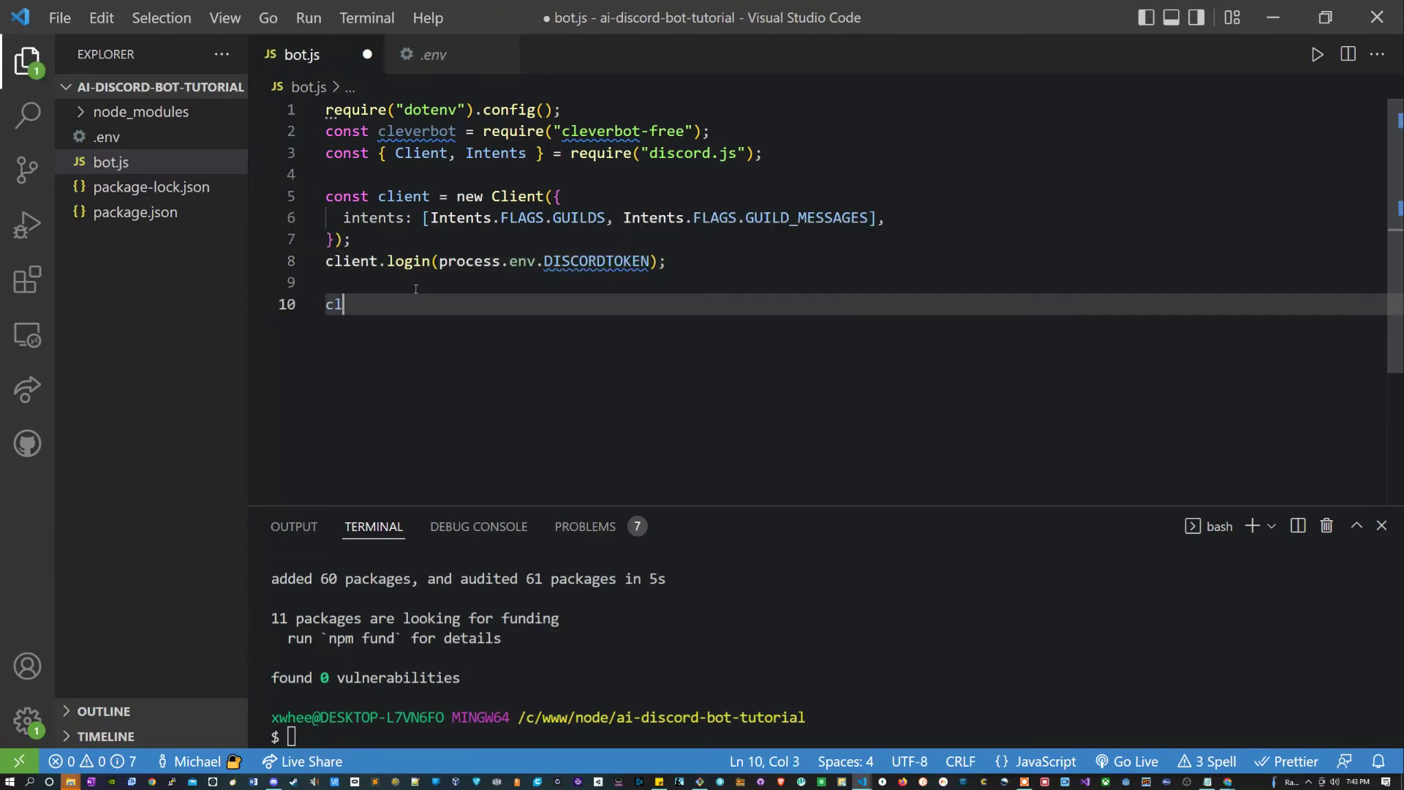
type("ient.onm")
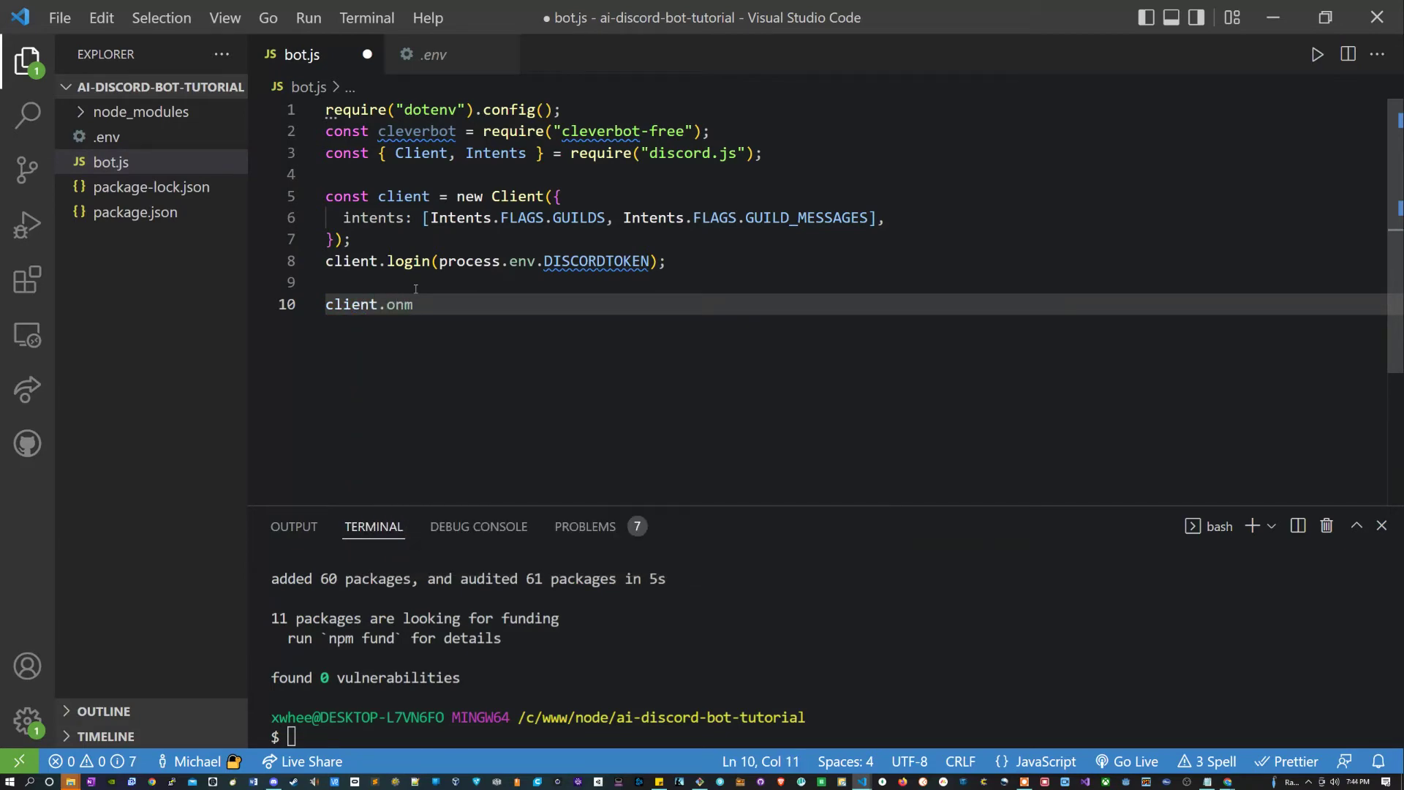
type("('ready")
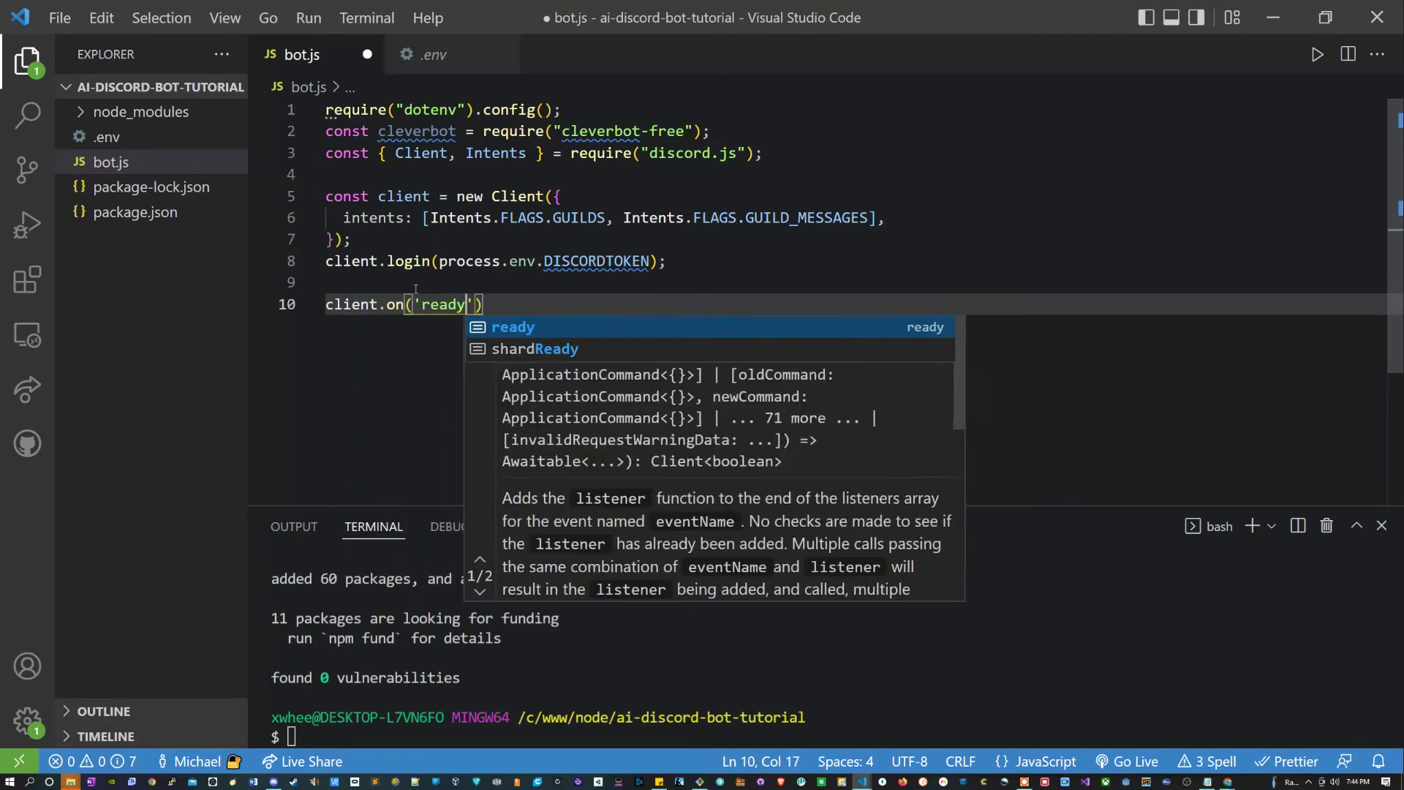
type("', ()")
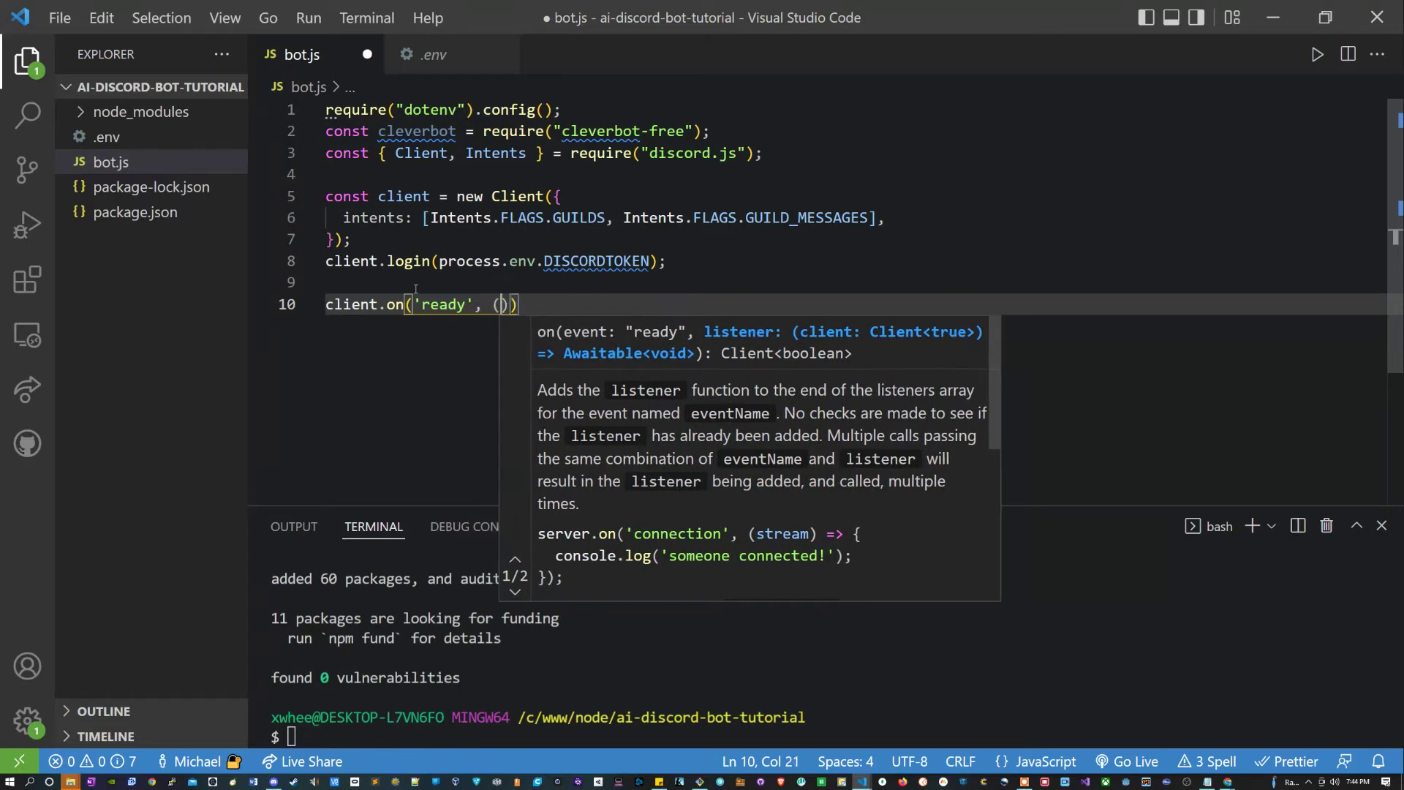
type("=>{")
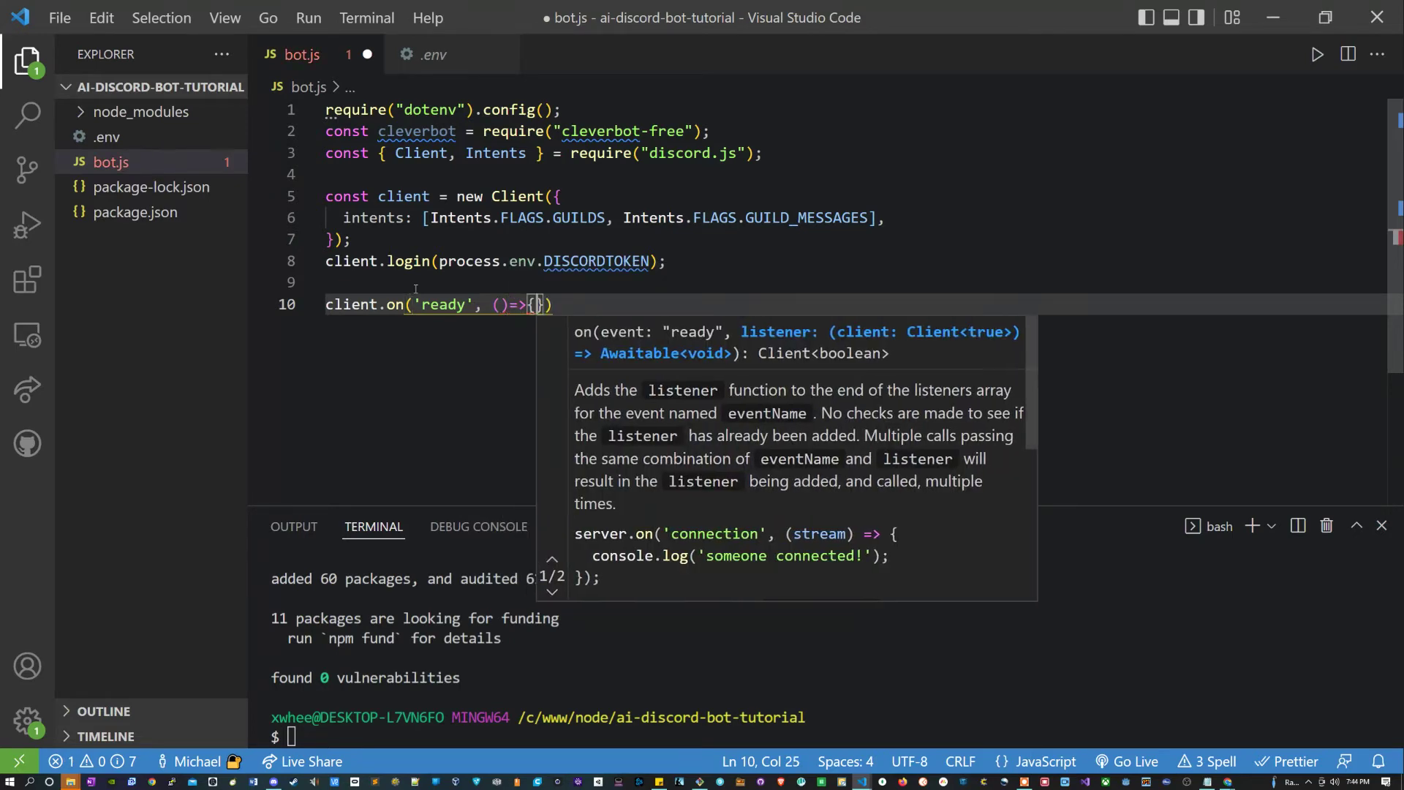
Add a client.on('ready') handler that logs 'ready', and save bot.js with Prettier
key("Return")
type("co")
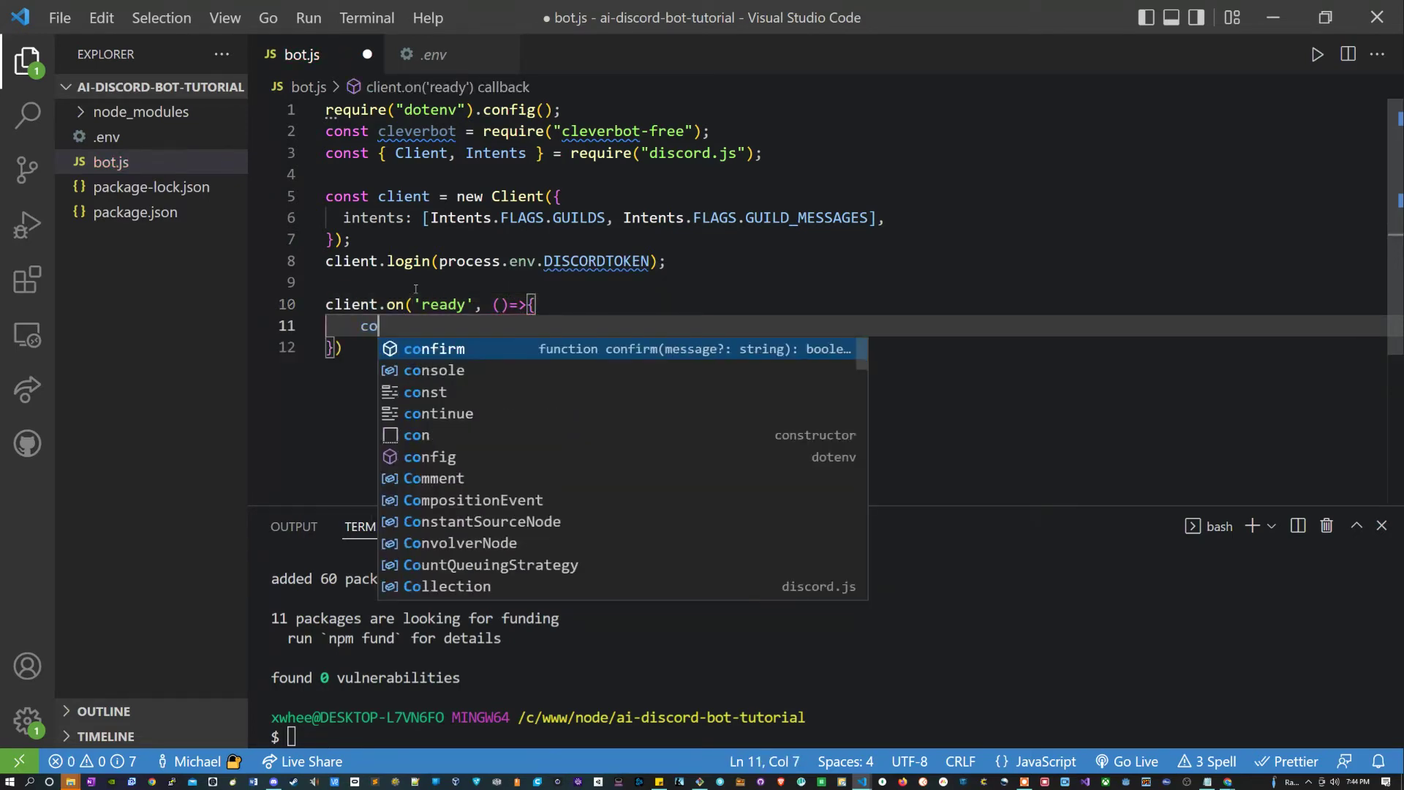
type("nsole.log")
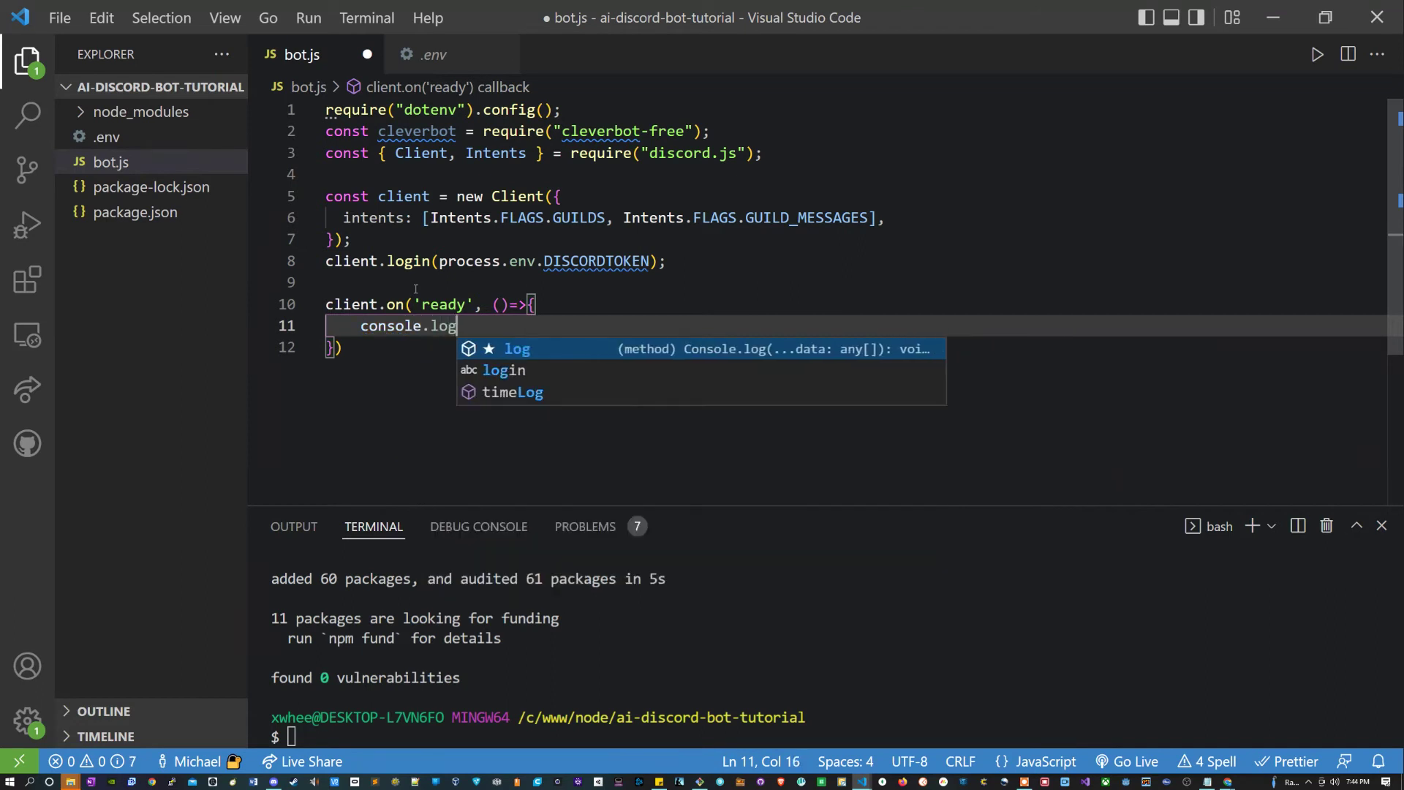
type("('ready")
key("ctrl+s")
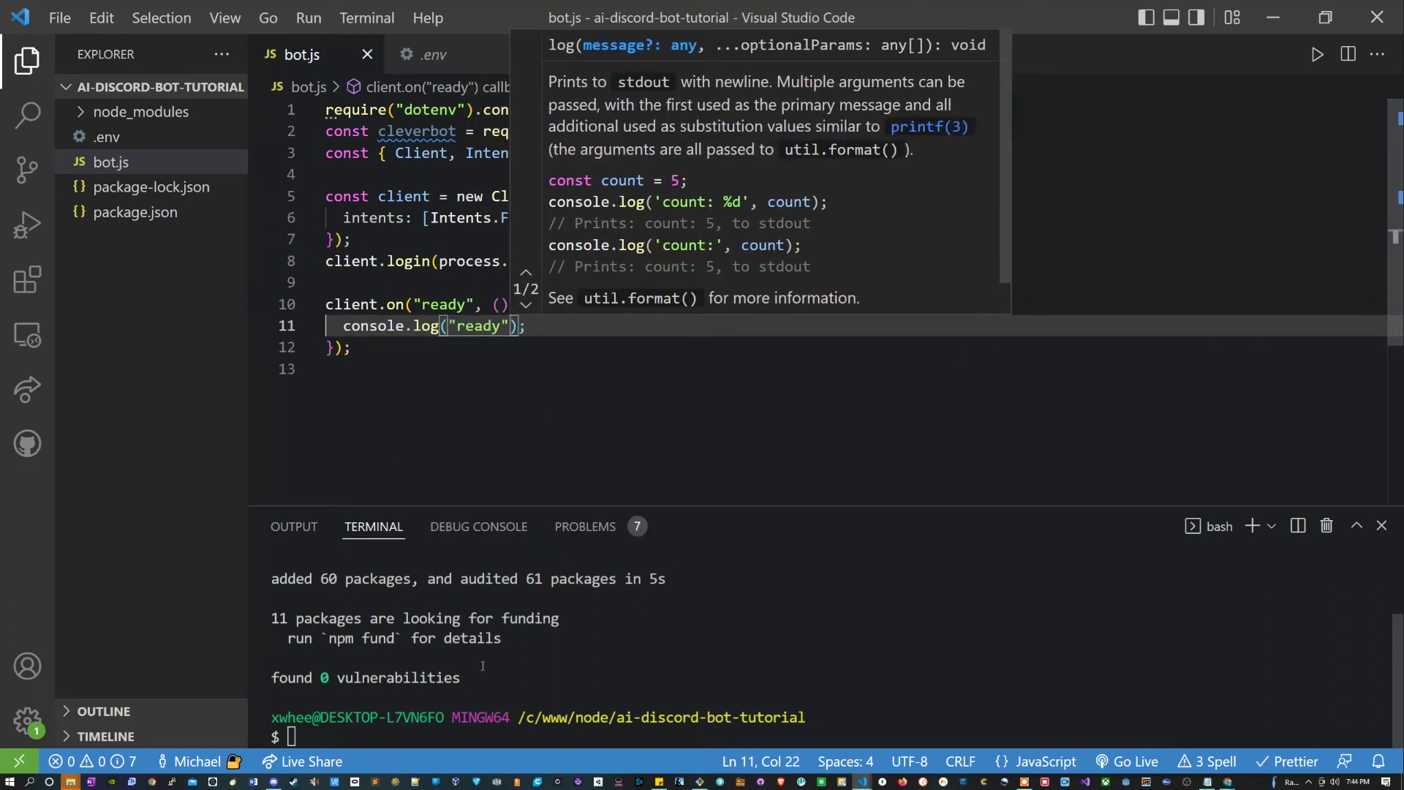
Run node bot.js to confirm 'ready' prints, stop it, and add a blank line after the handler
left_click(535, 665)
type("node")
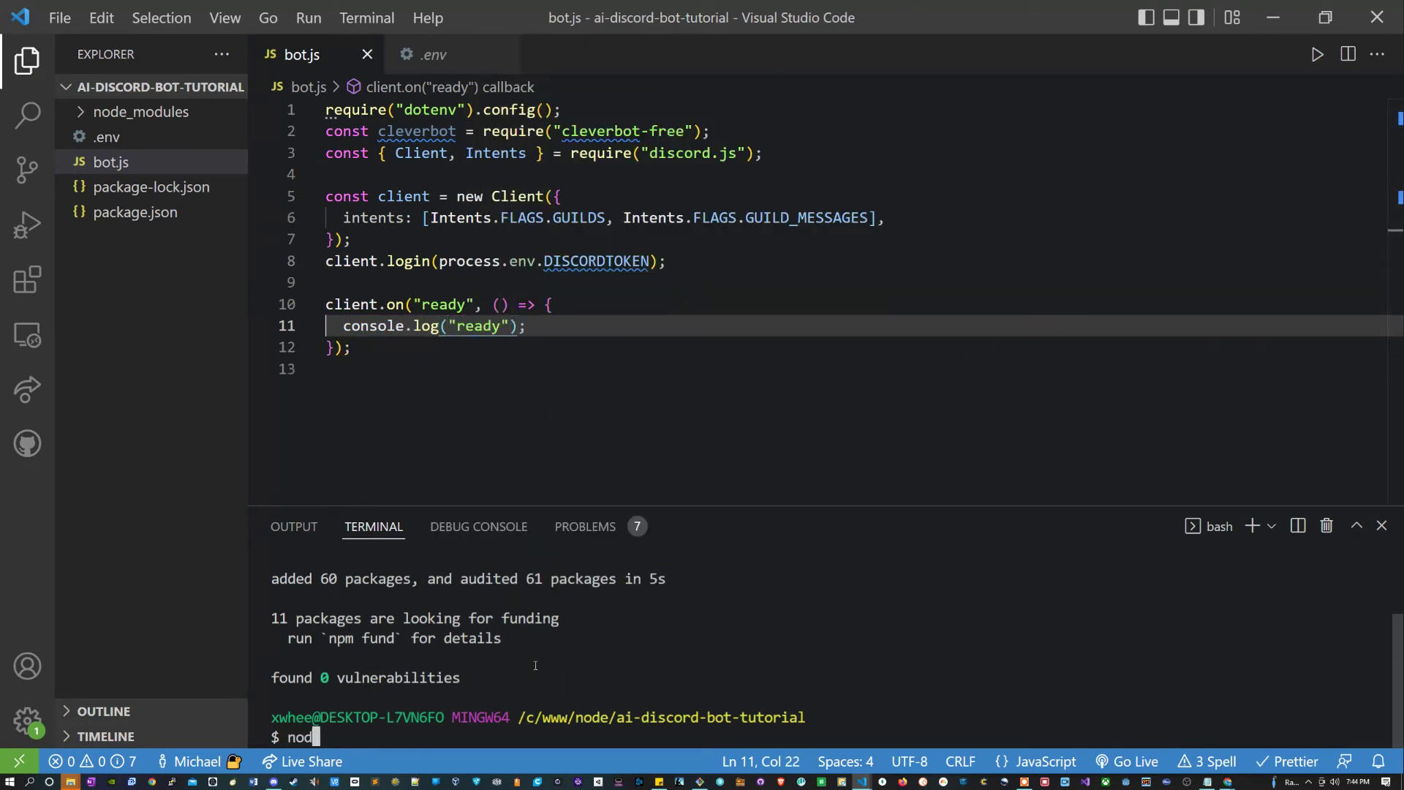
type(" bot.js")
key("Return")
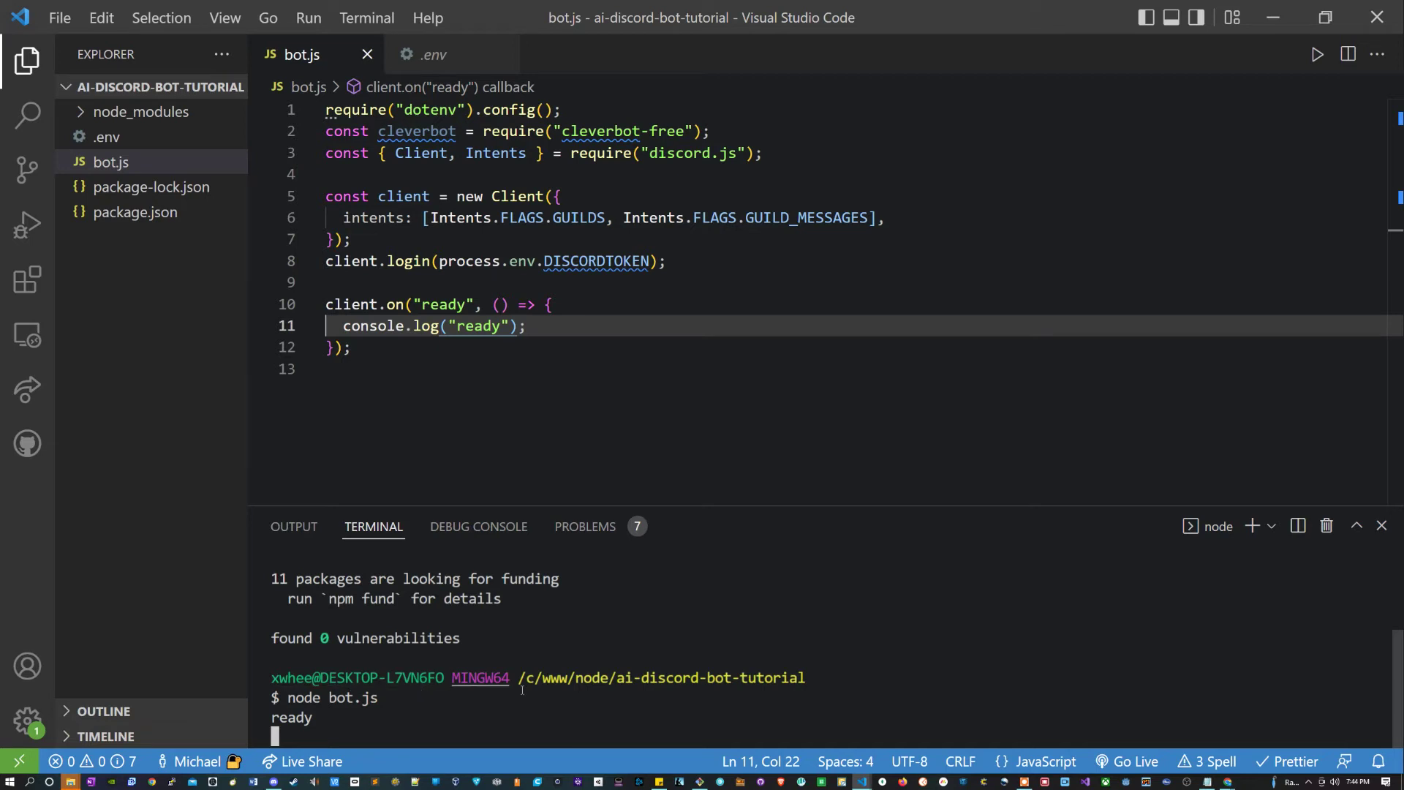
key("ctrl+c")
left_click(453, 349)
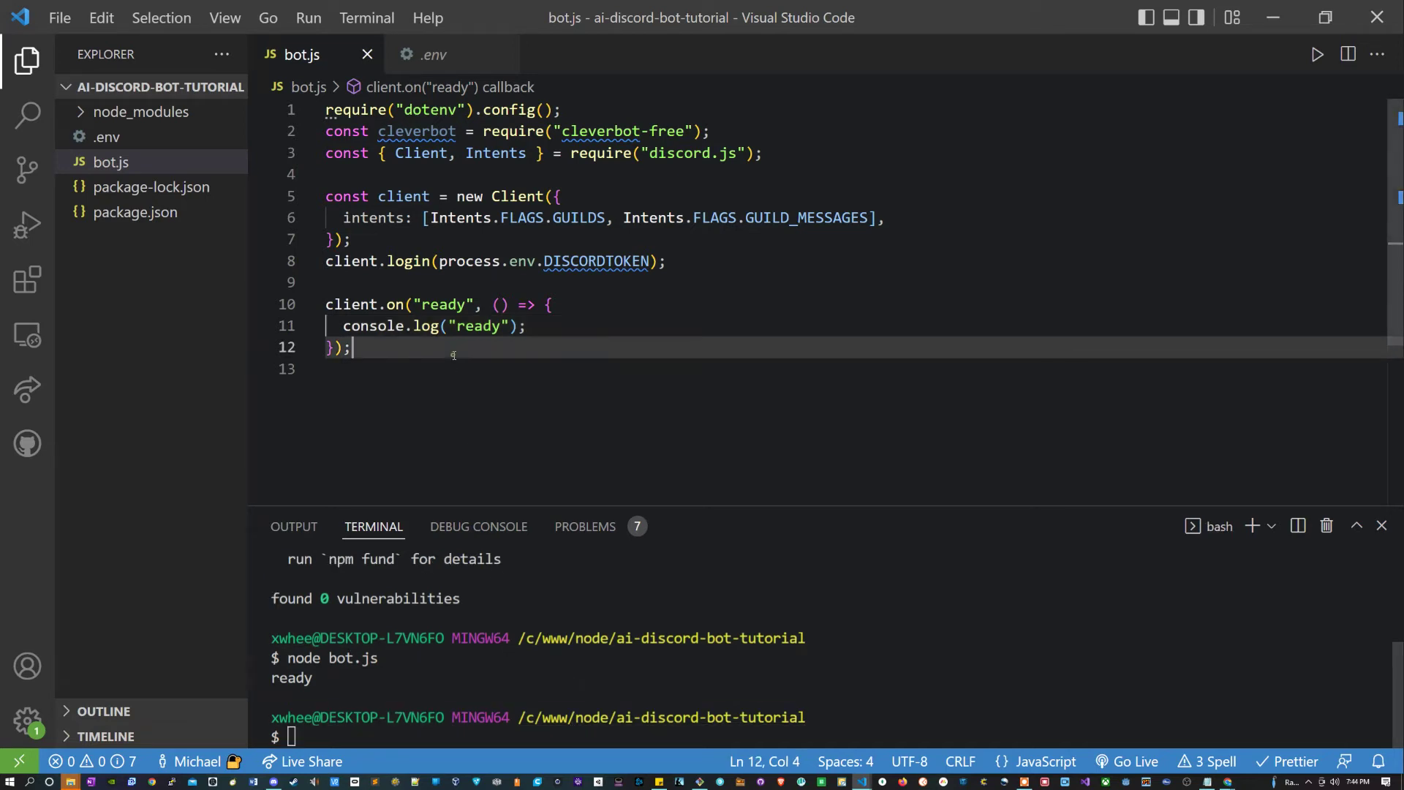
key("Return")
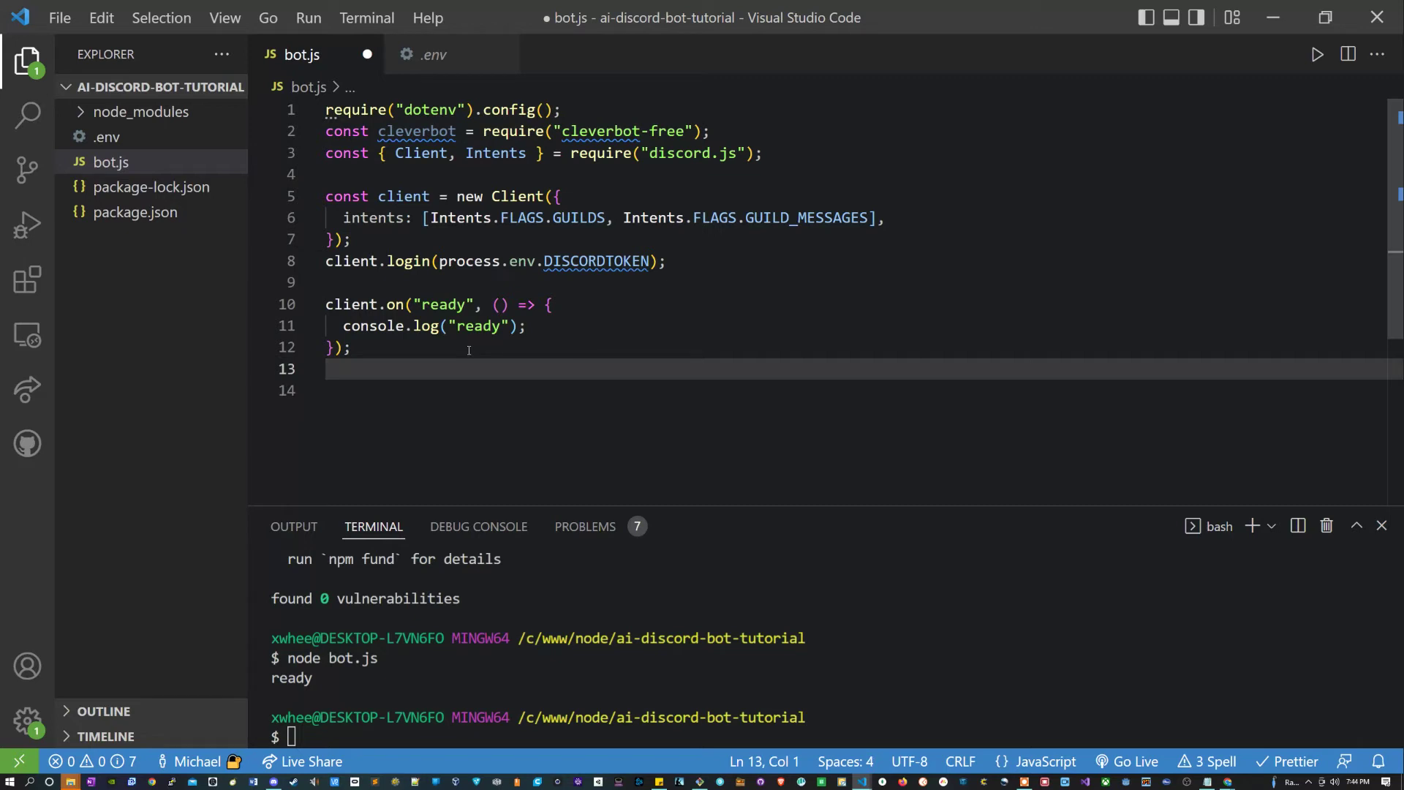
Declare let conversation = []; on line 14, followed by a blank line
key("Return")
type("le")
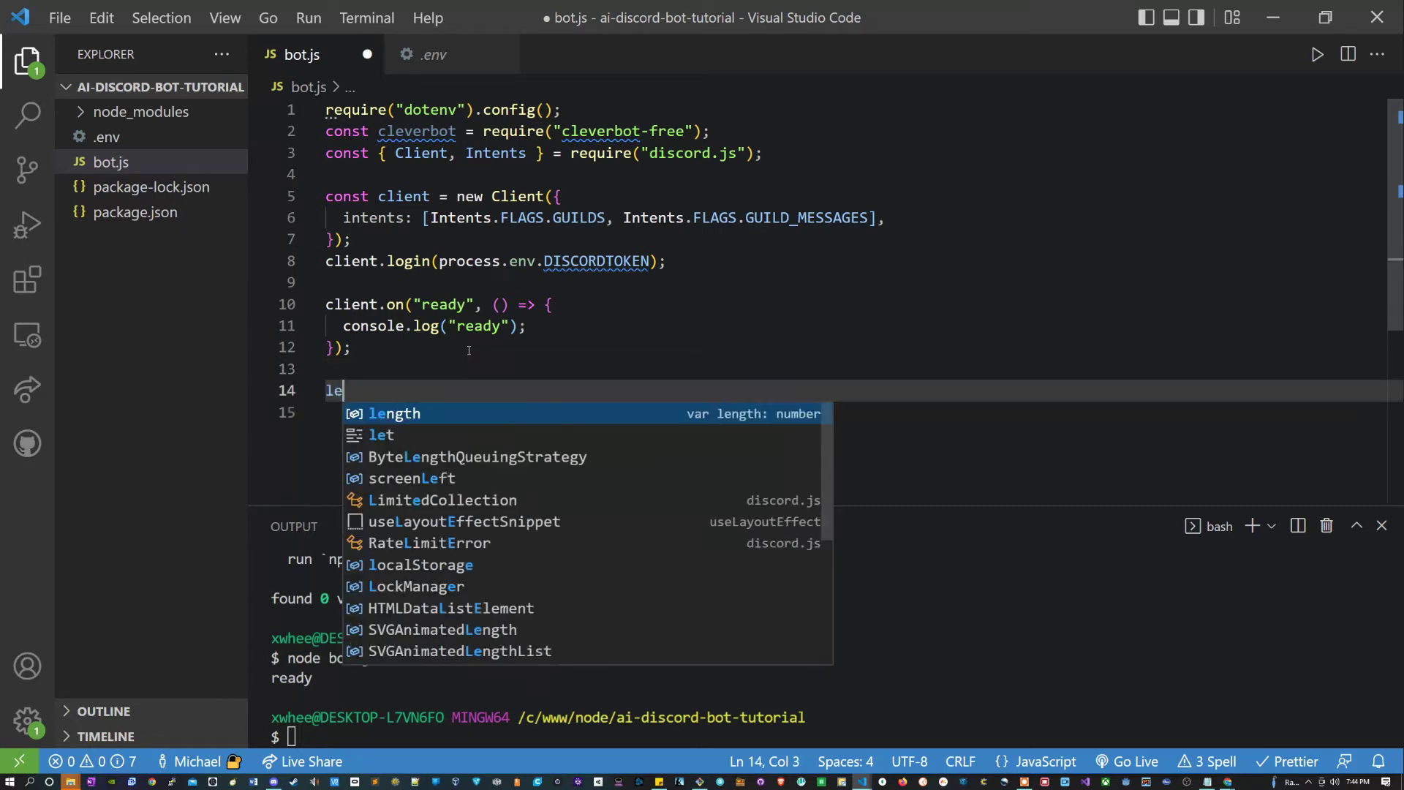
type("t conve")
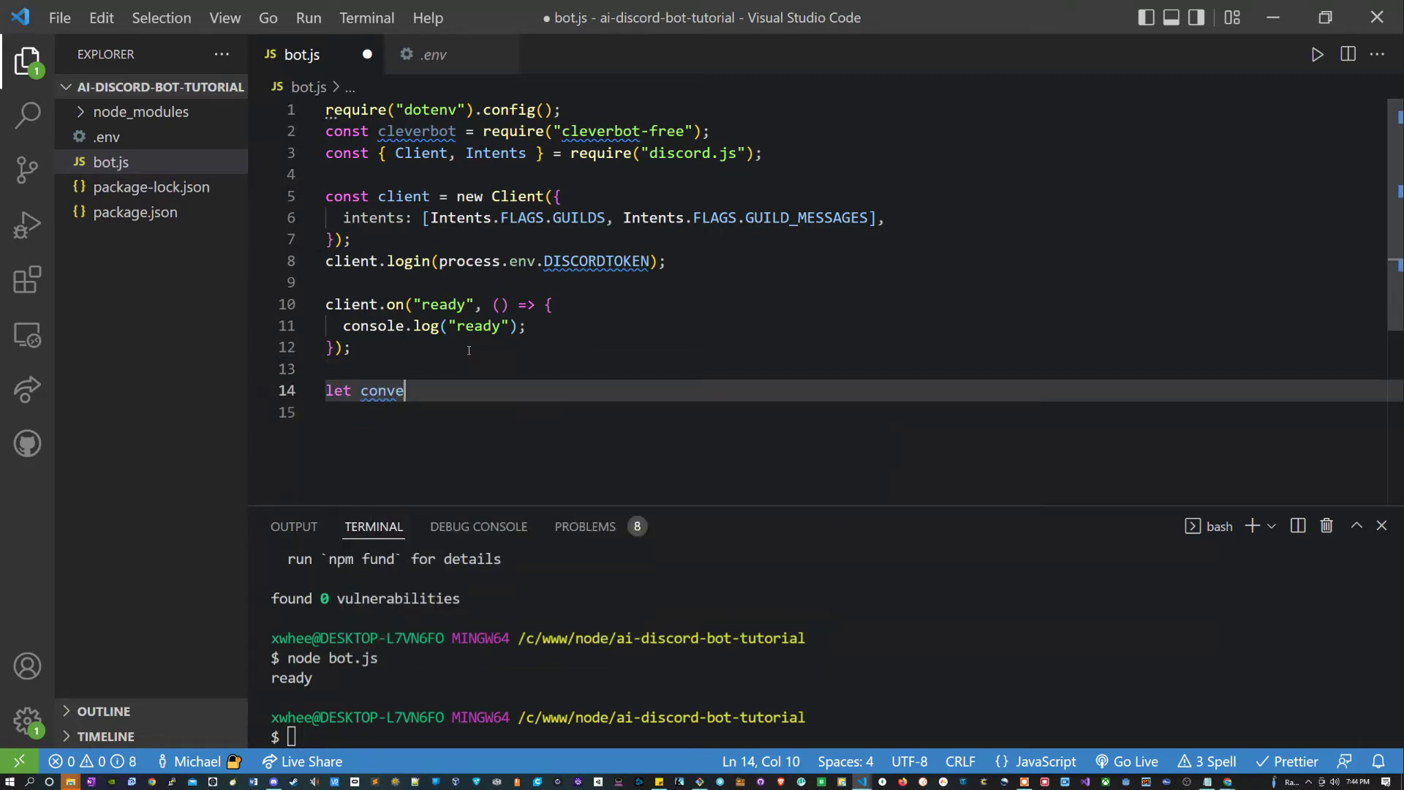
type("rsation [")
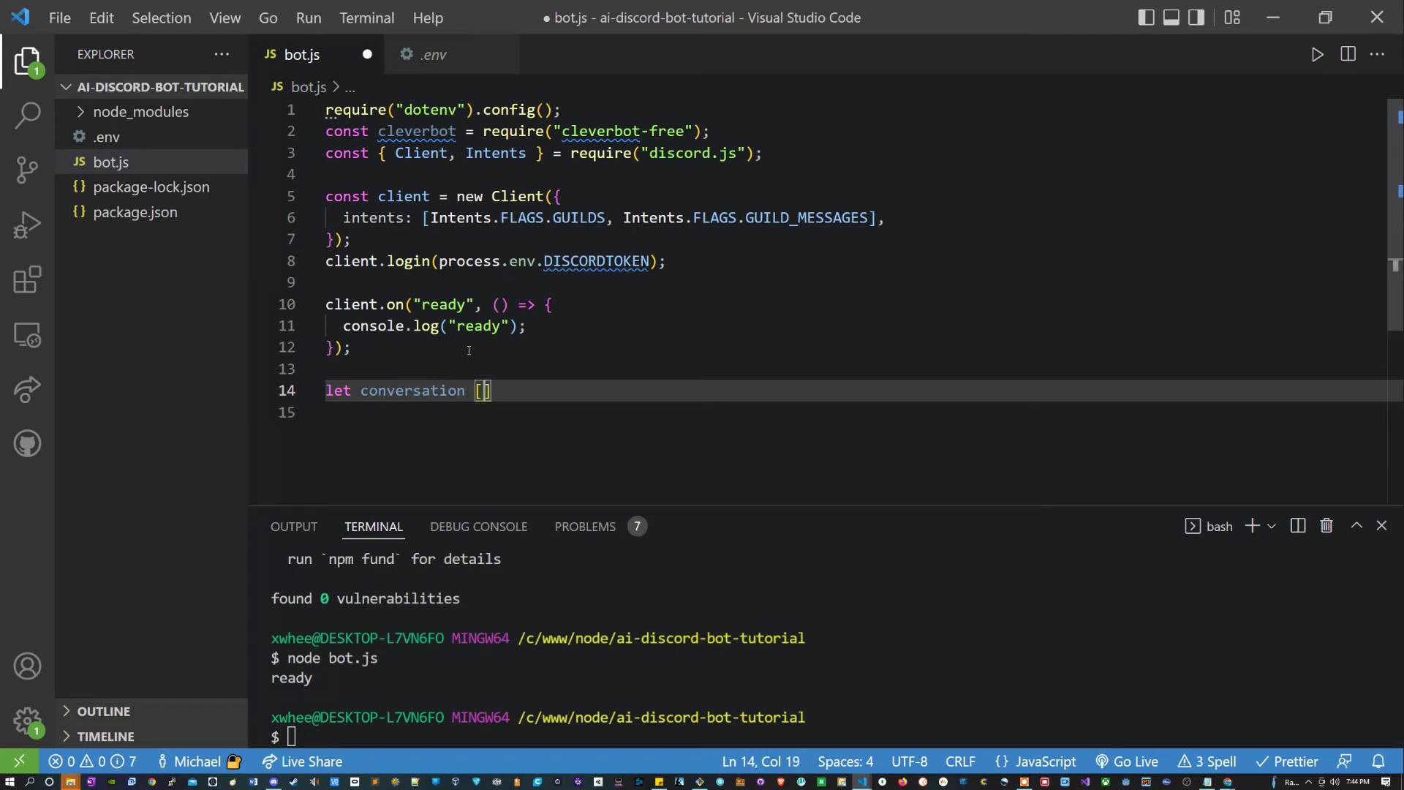
type("=")
key("End")
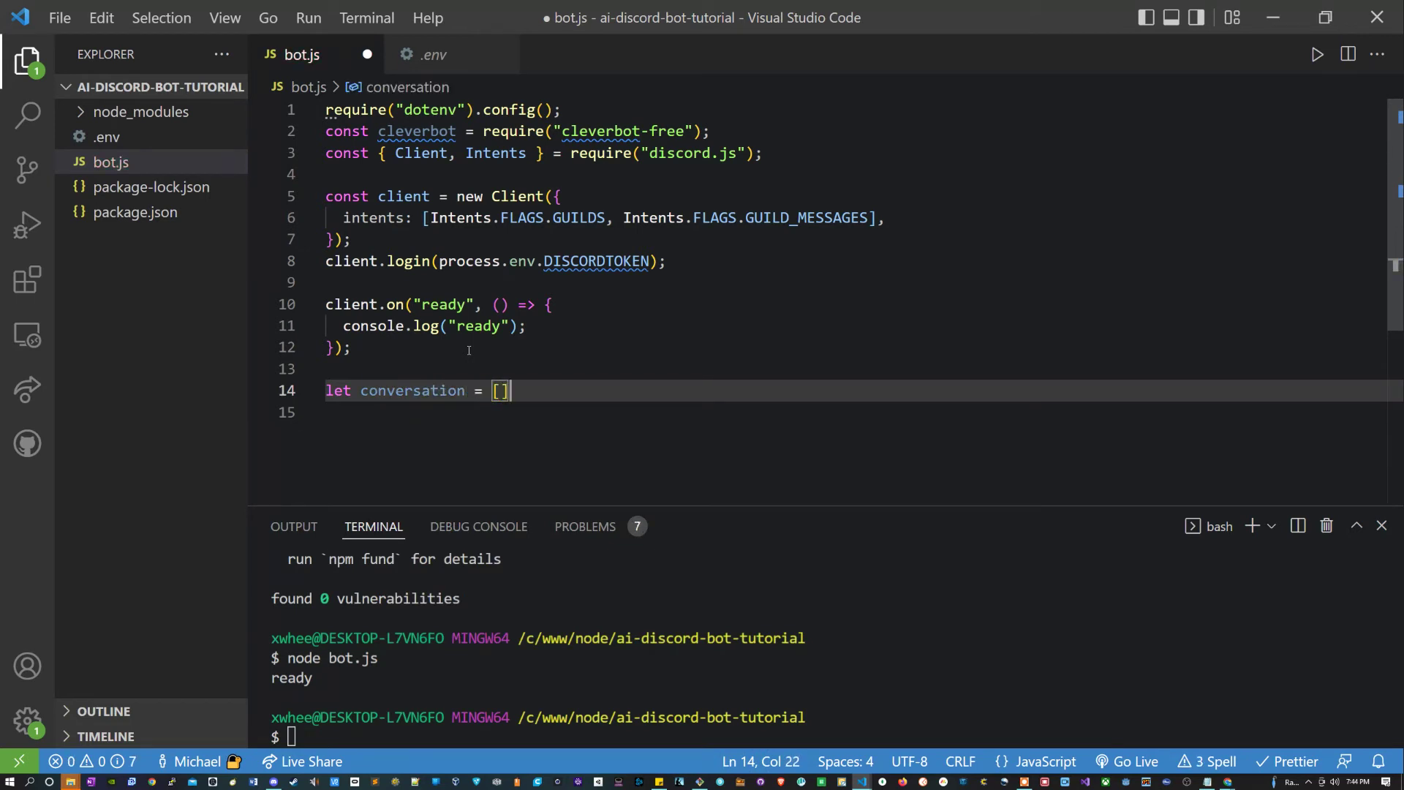
type(";")
key("Return")
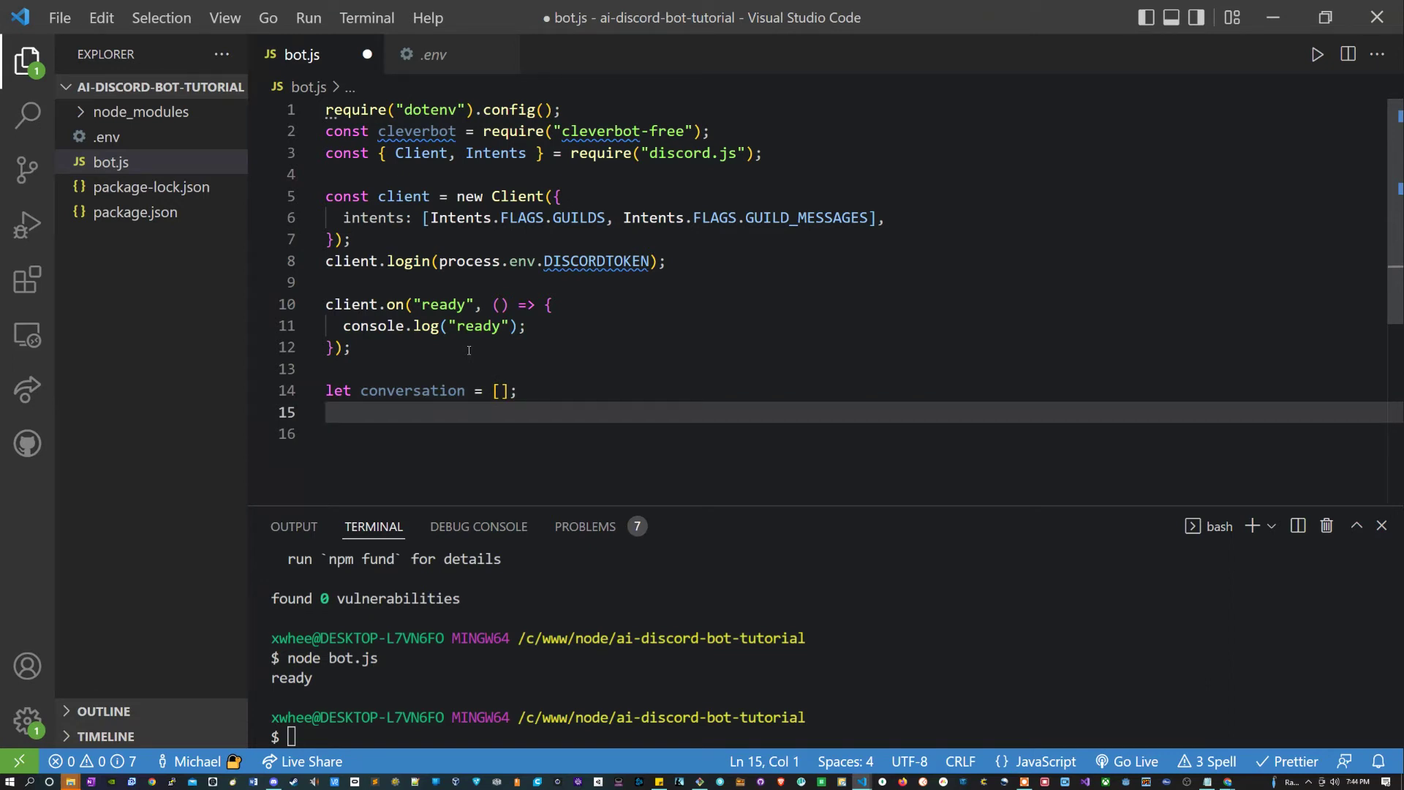
key("Return")
type("clie")
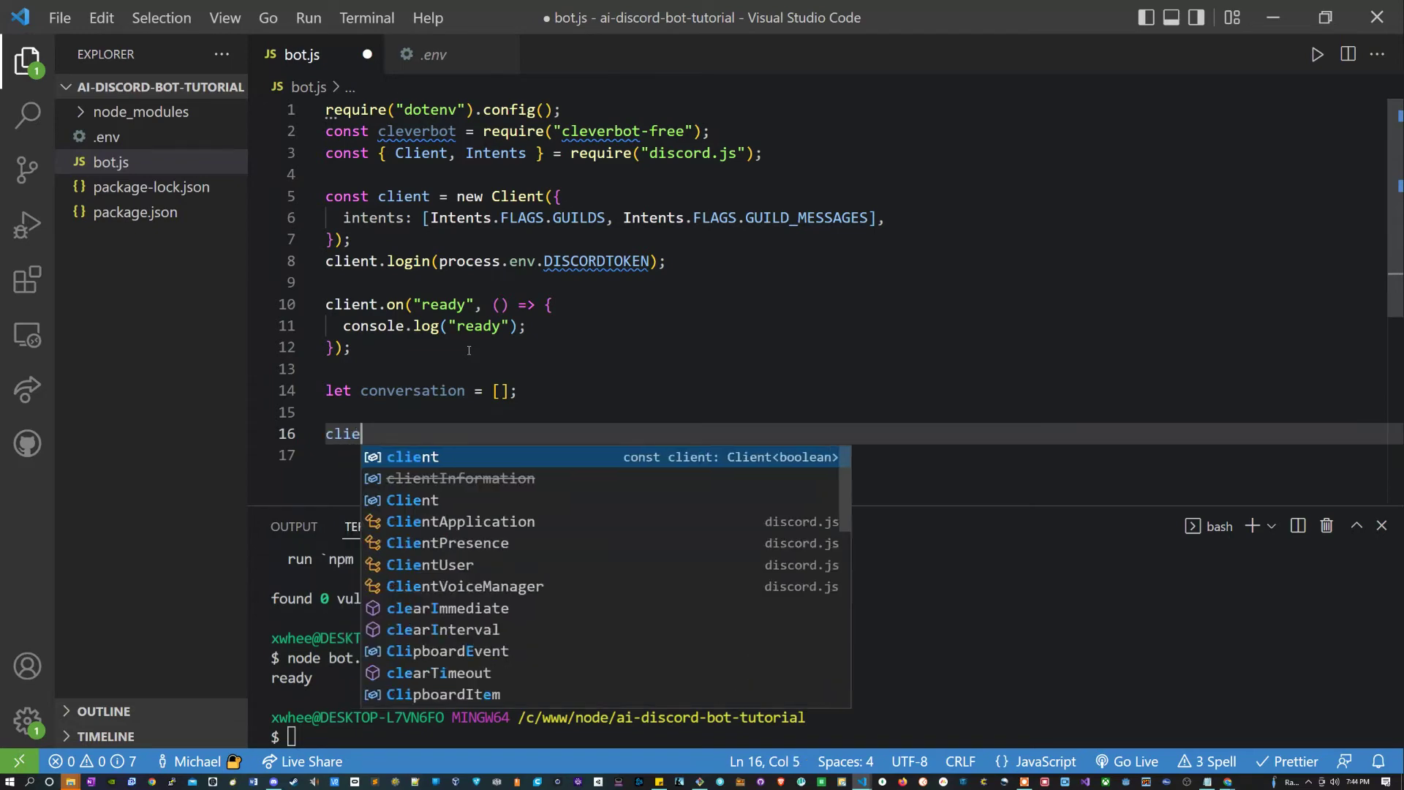
type("nt.on('")
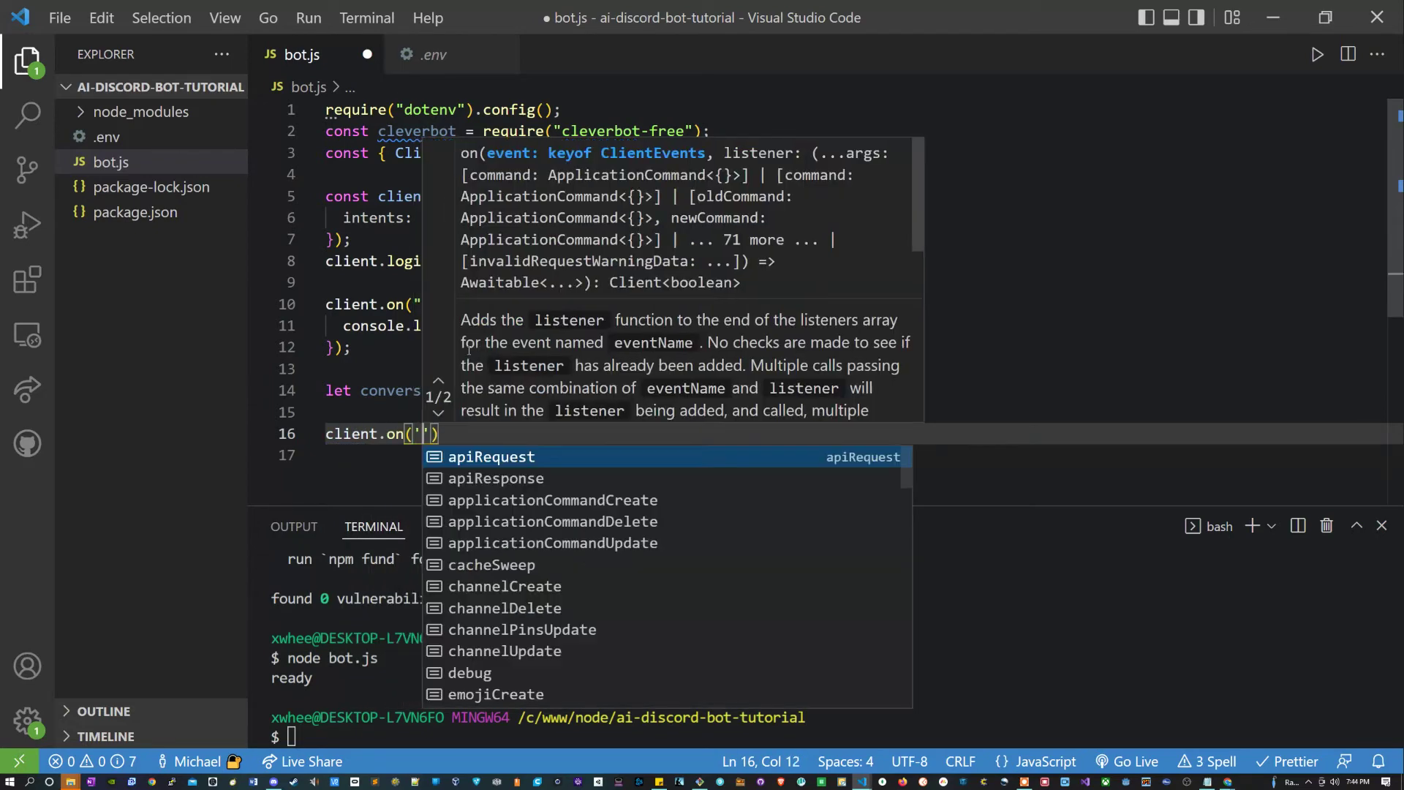
type("message")
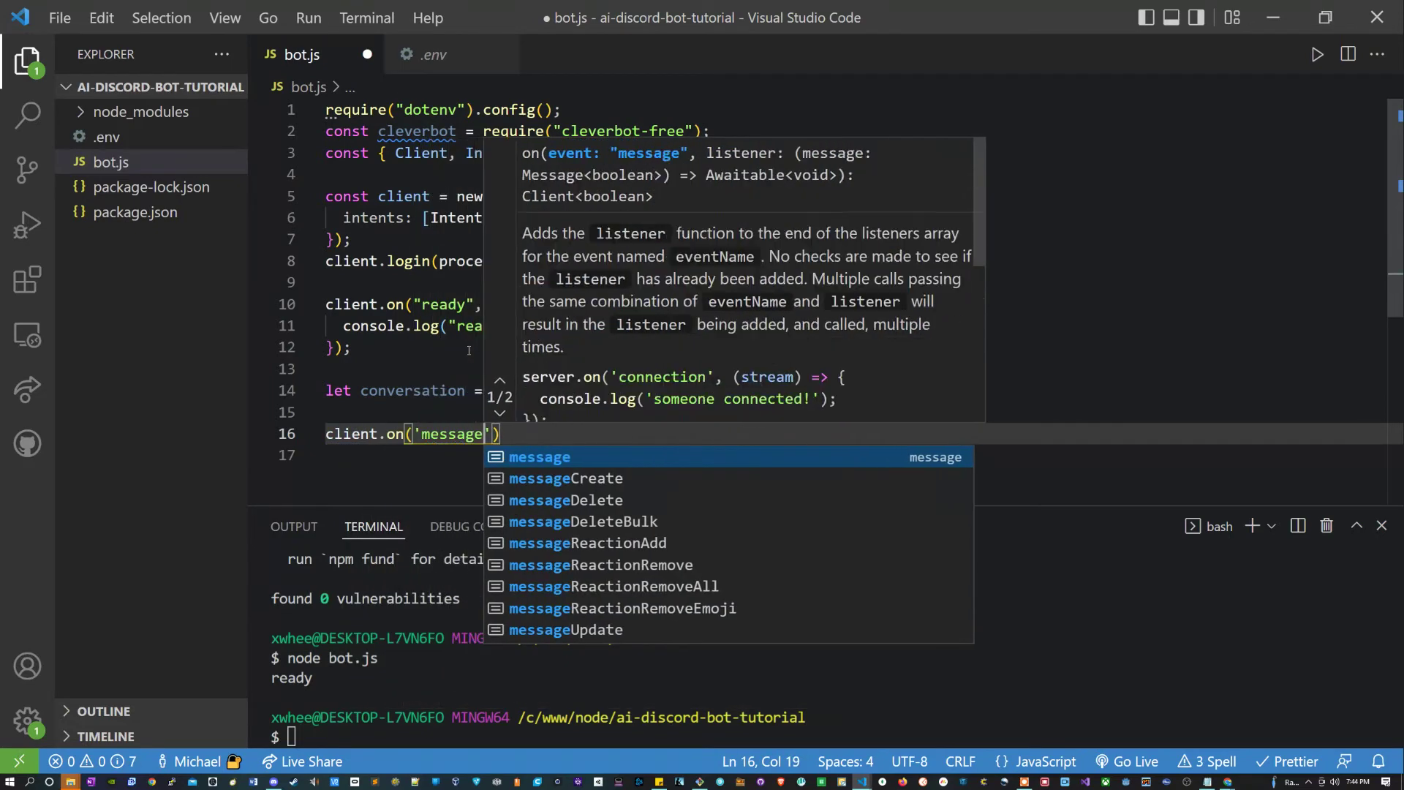
type("Create',")
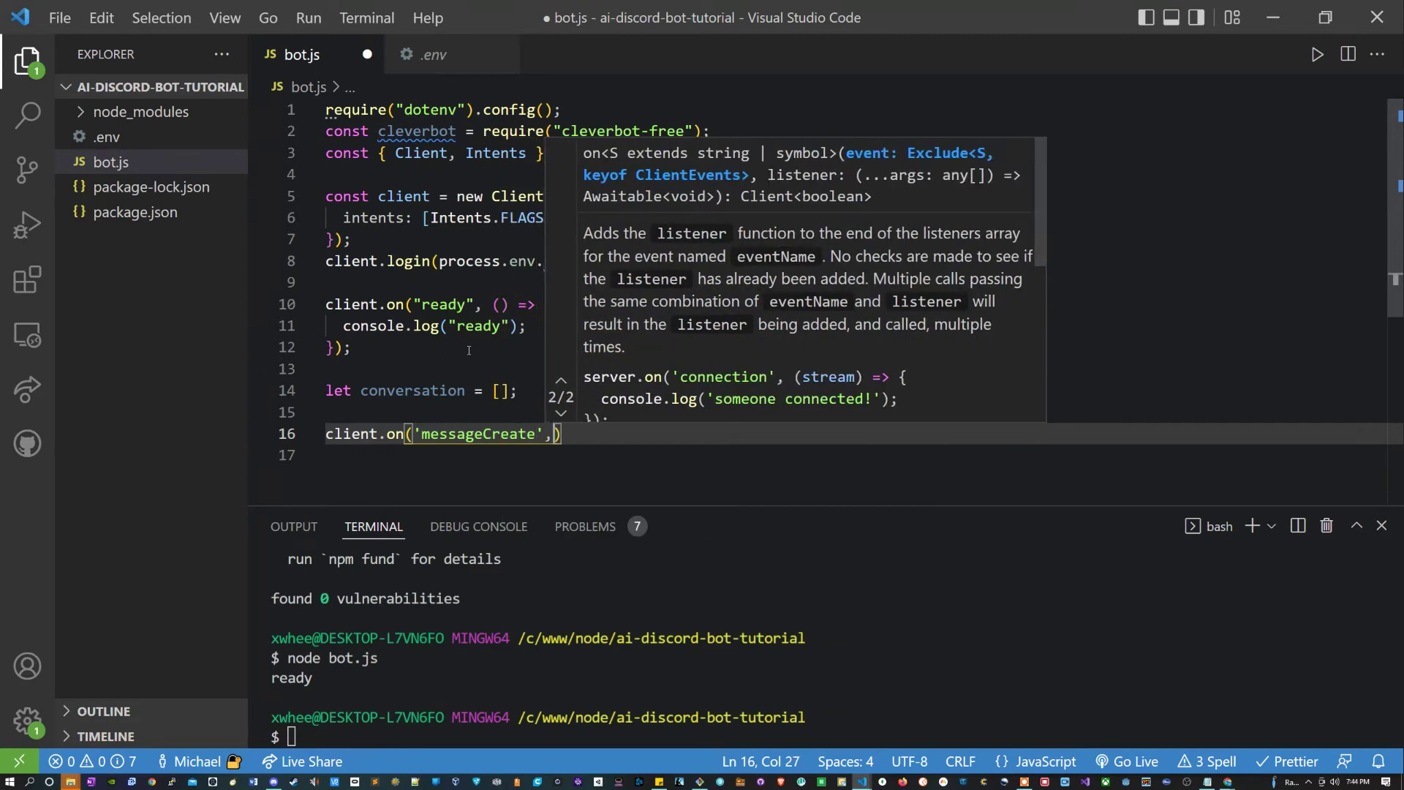
type("(mess")
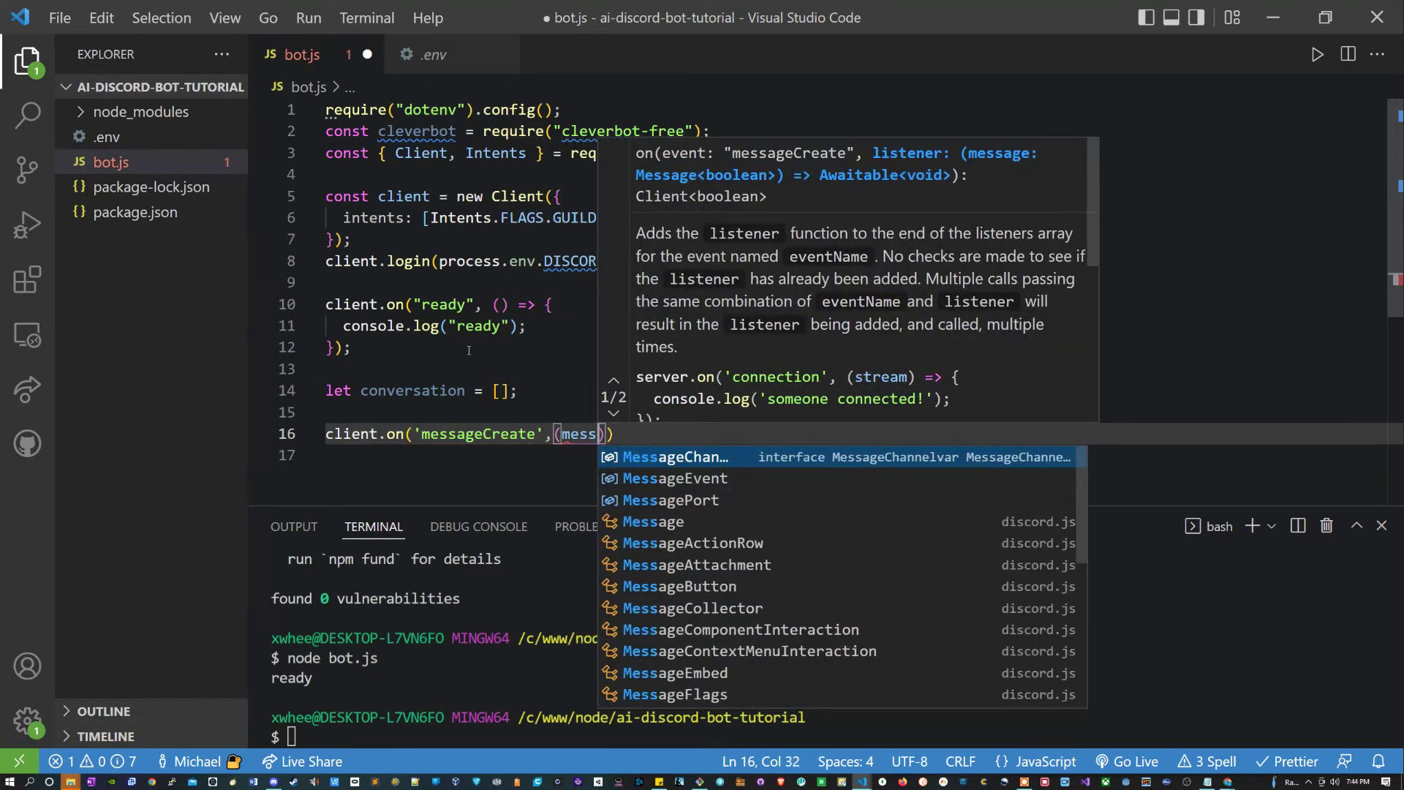
type("age)=>{")
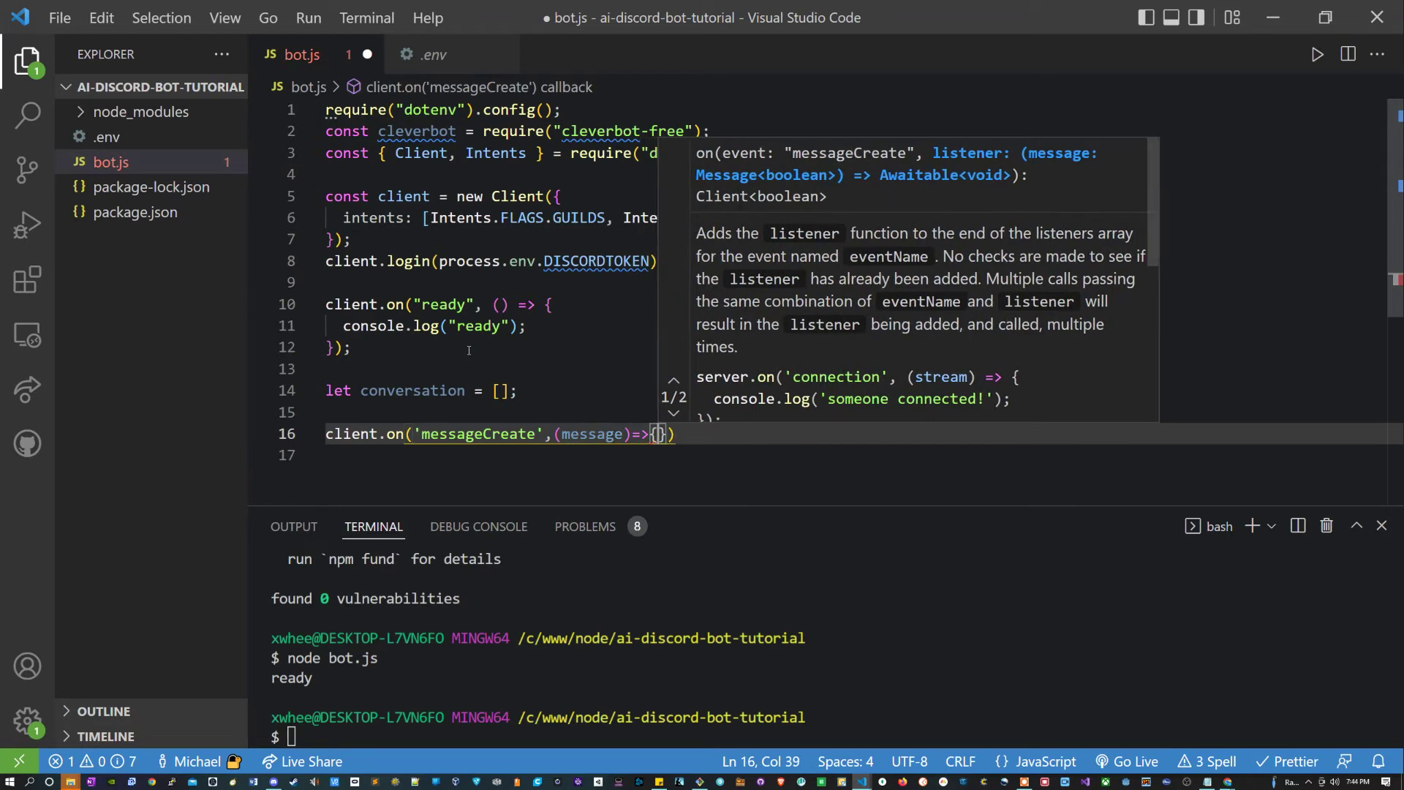
Write a messageCreate handler that skips bot authors and logs message.content on mentions, then save
key("Return")
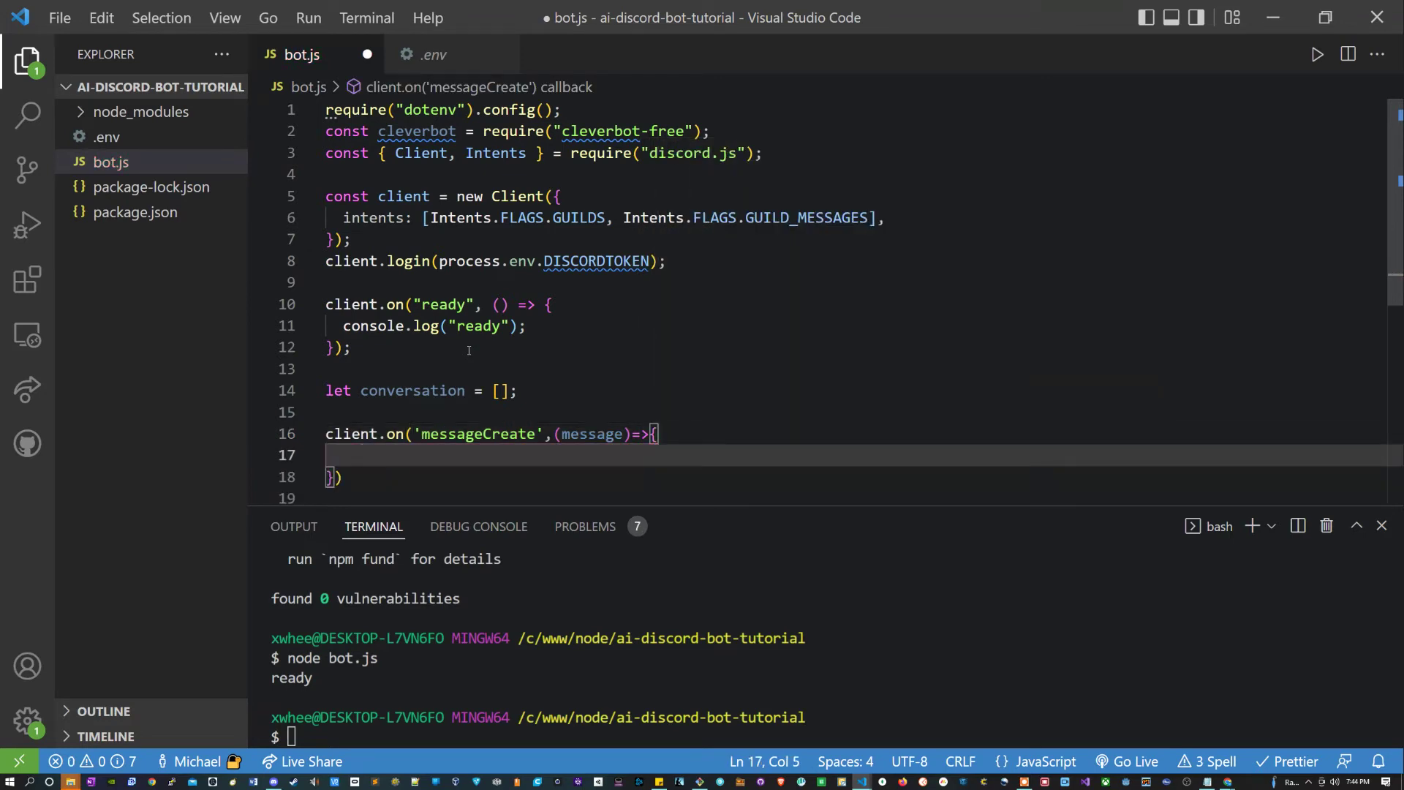
type("if(")
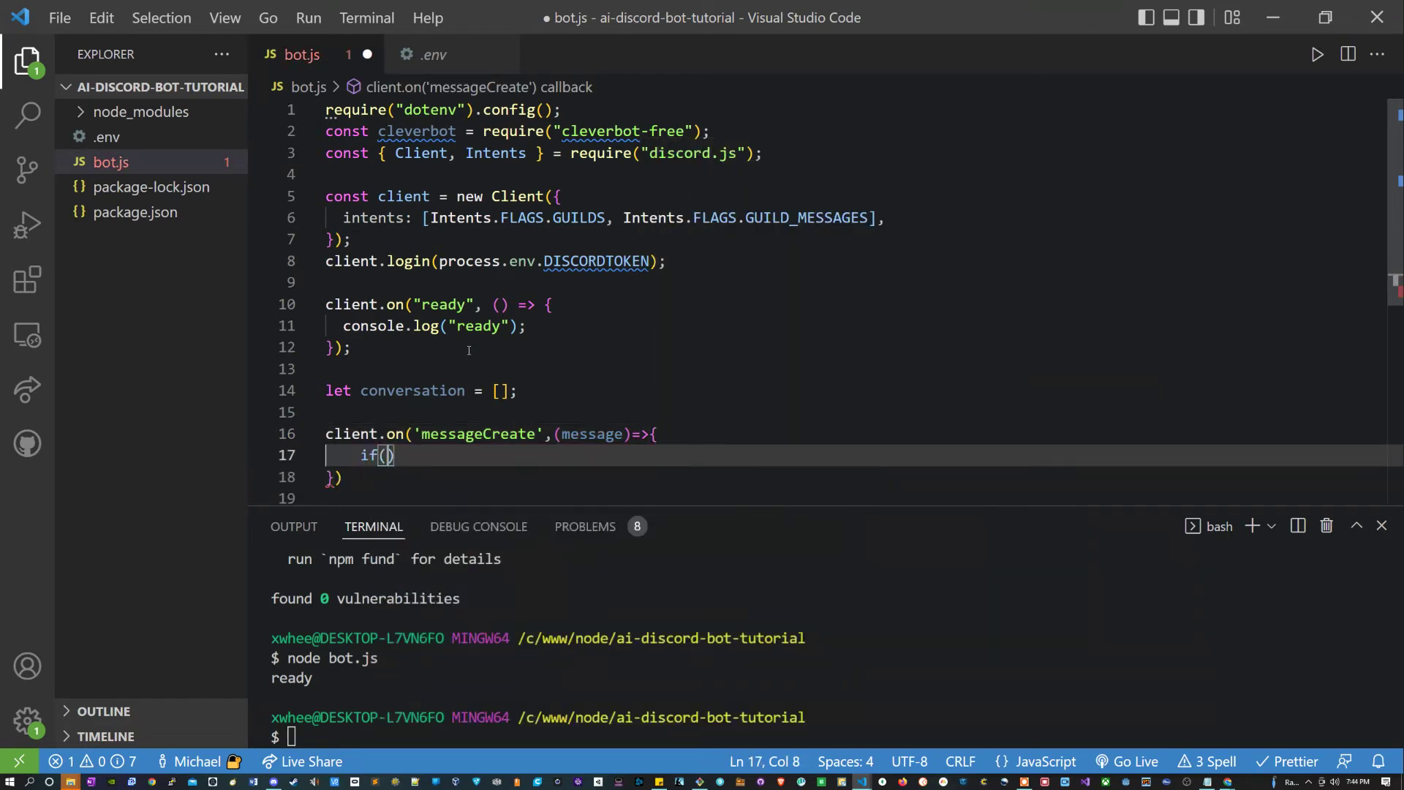
type("message.")
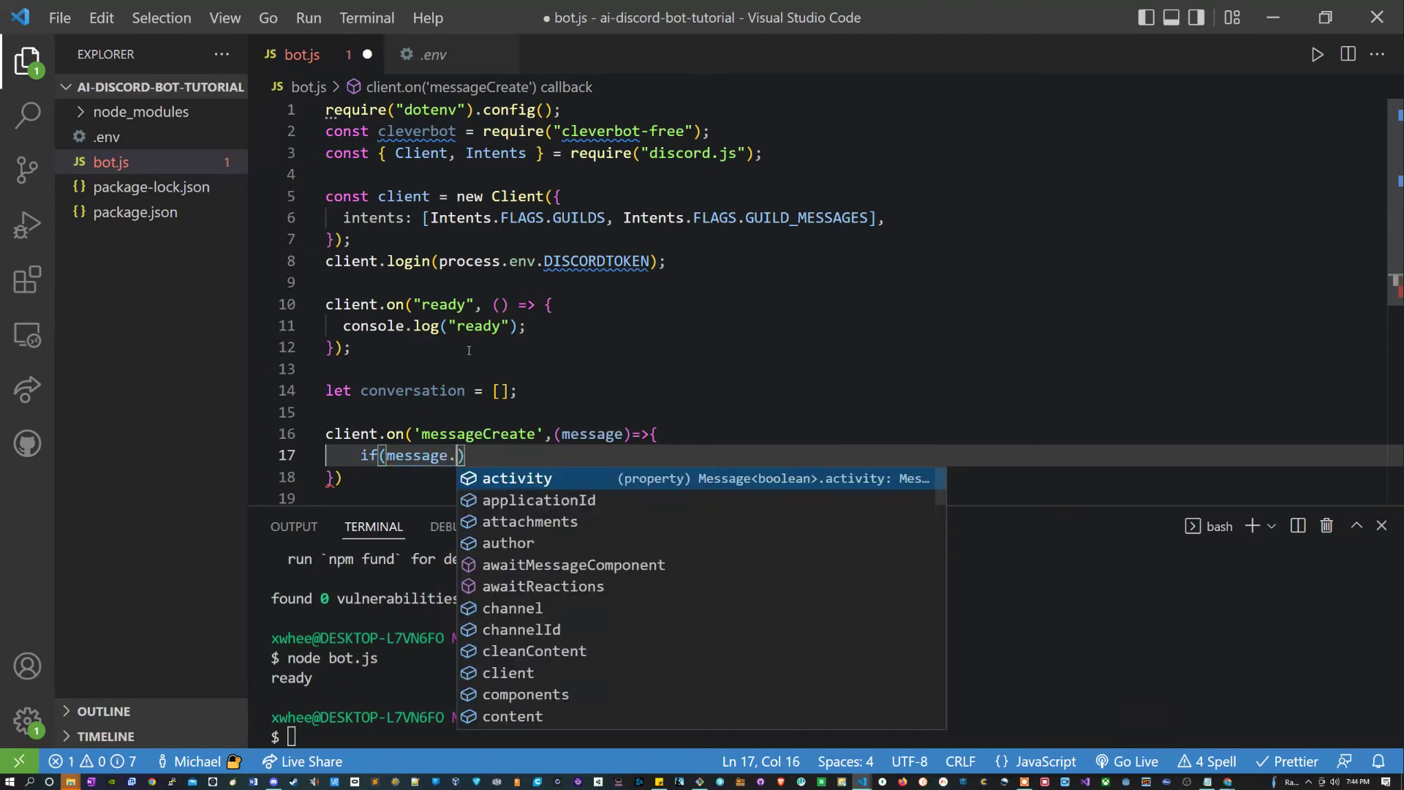
type("author.bot")
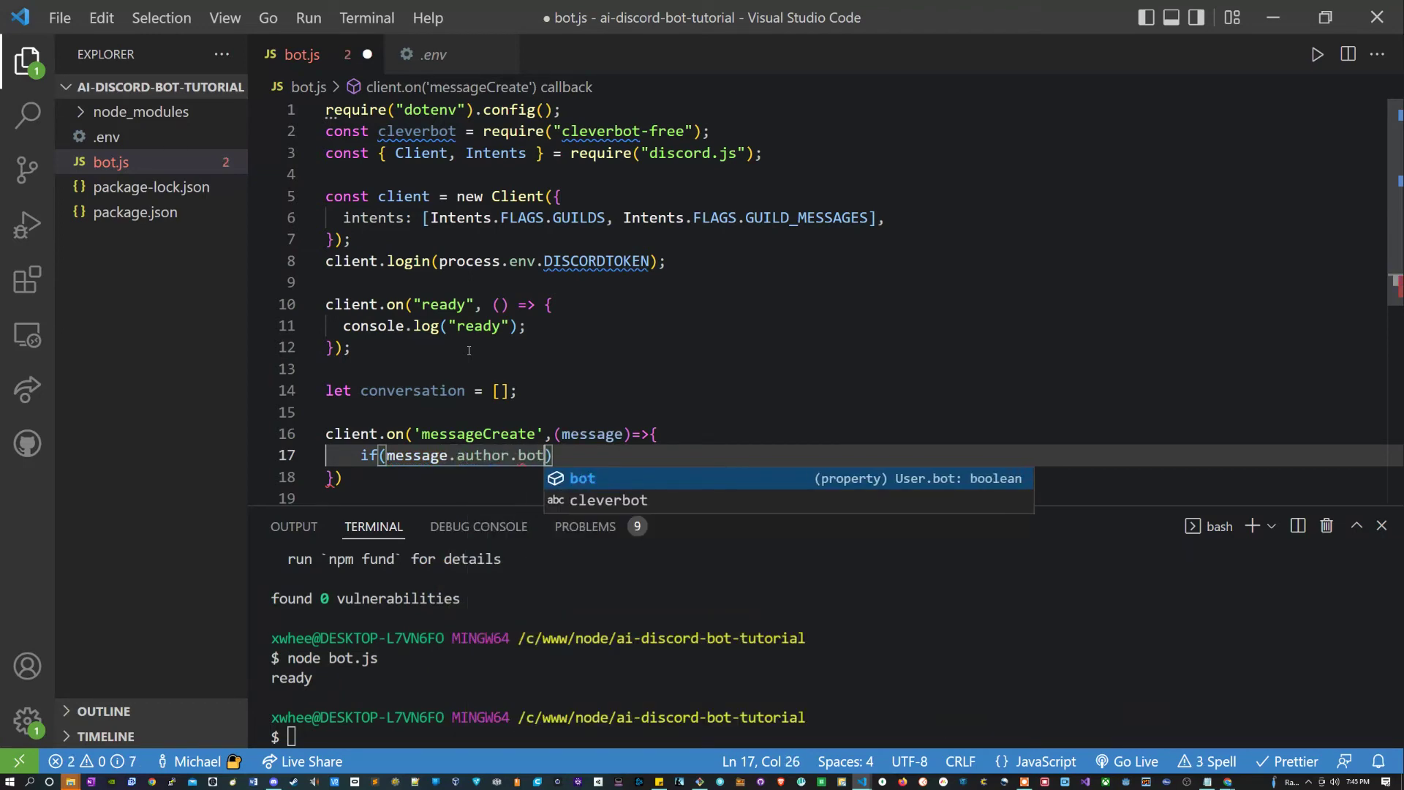
type(") return ")
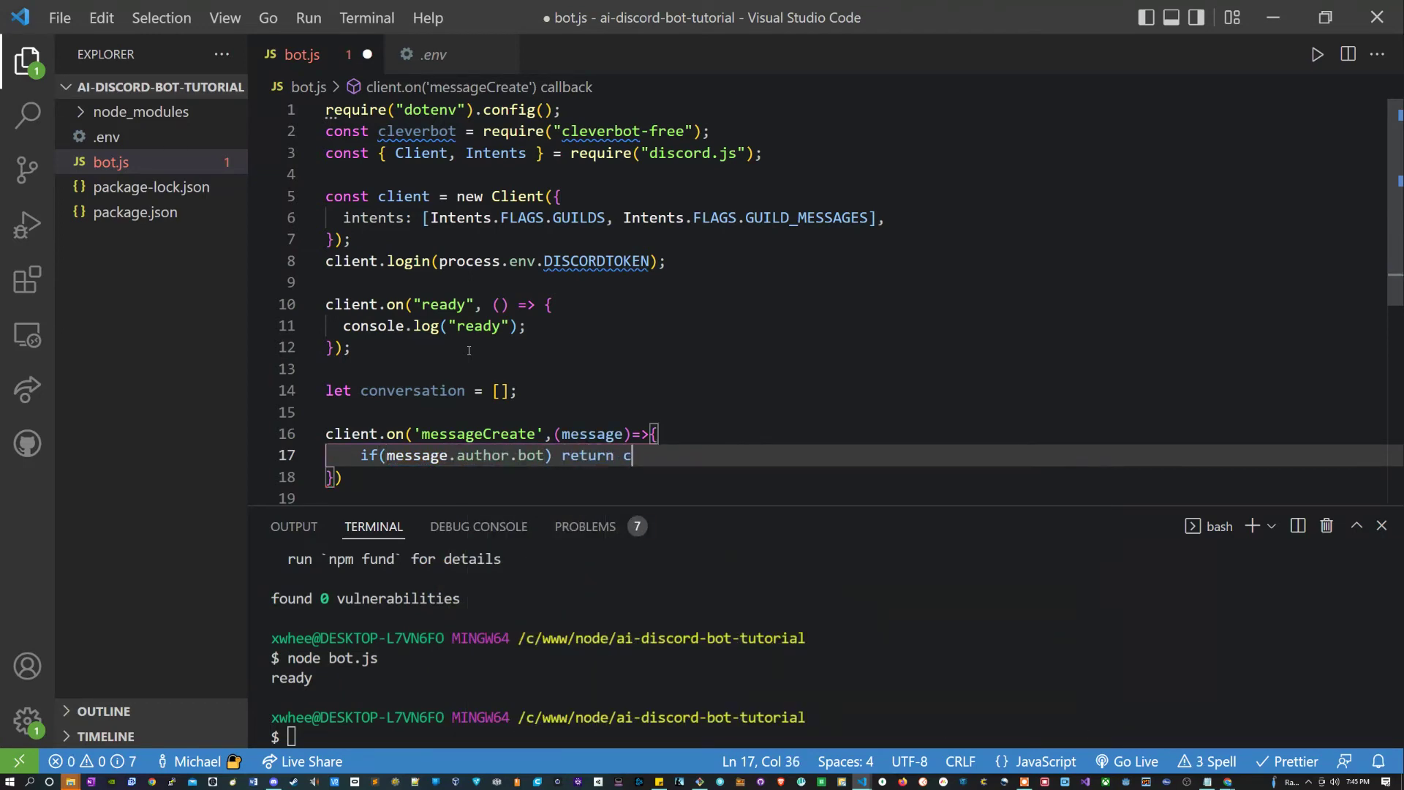
type("false;")
key("Return")
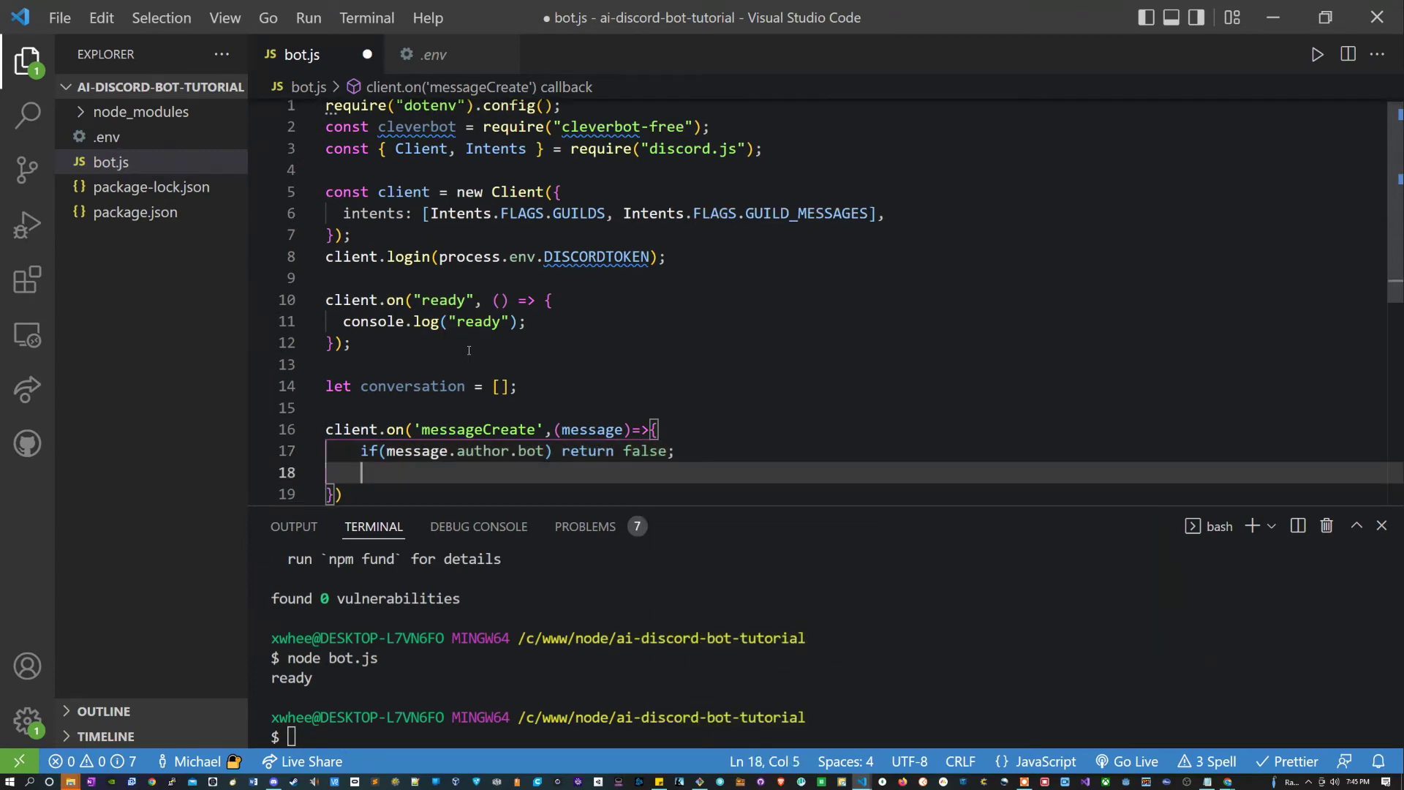
type("if")
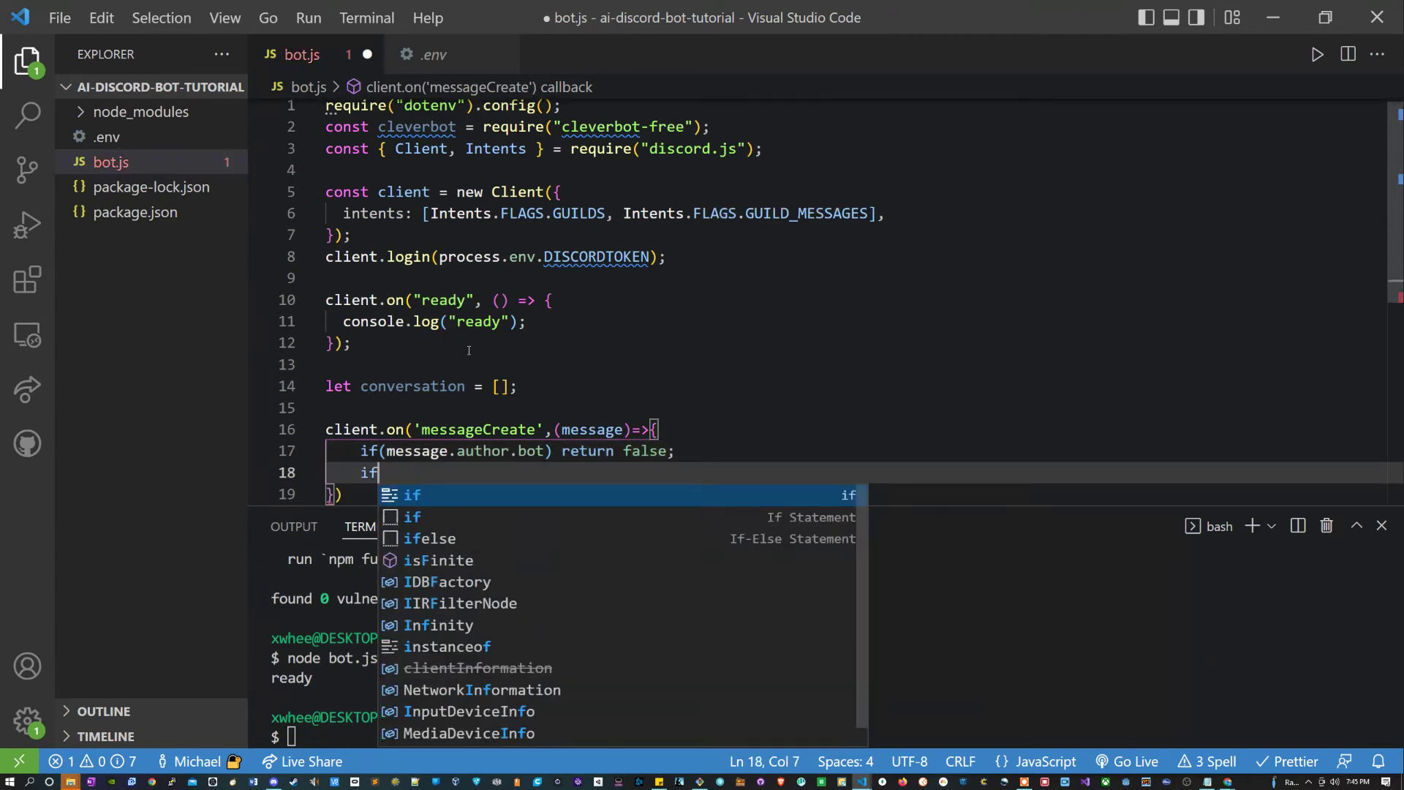
type("(")
type("message")
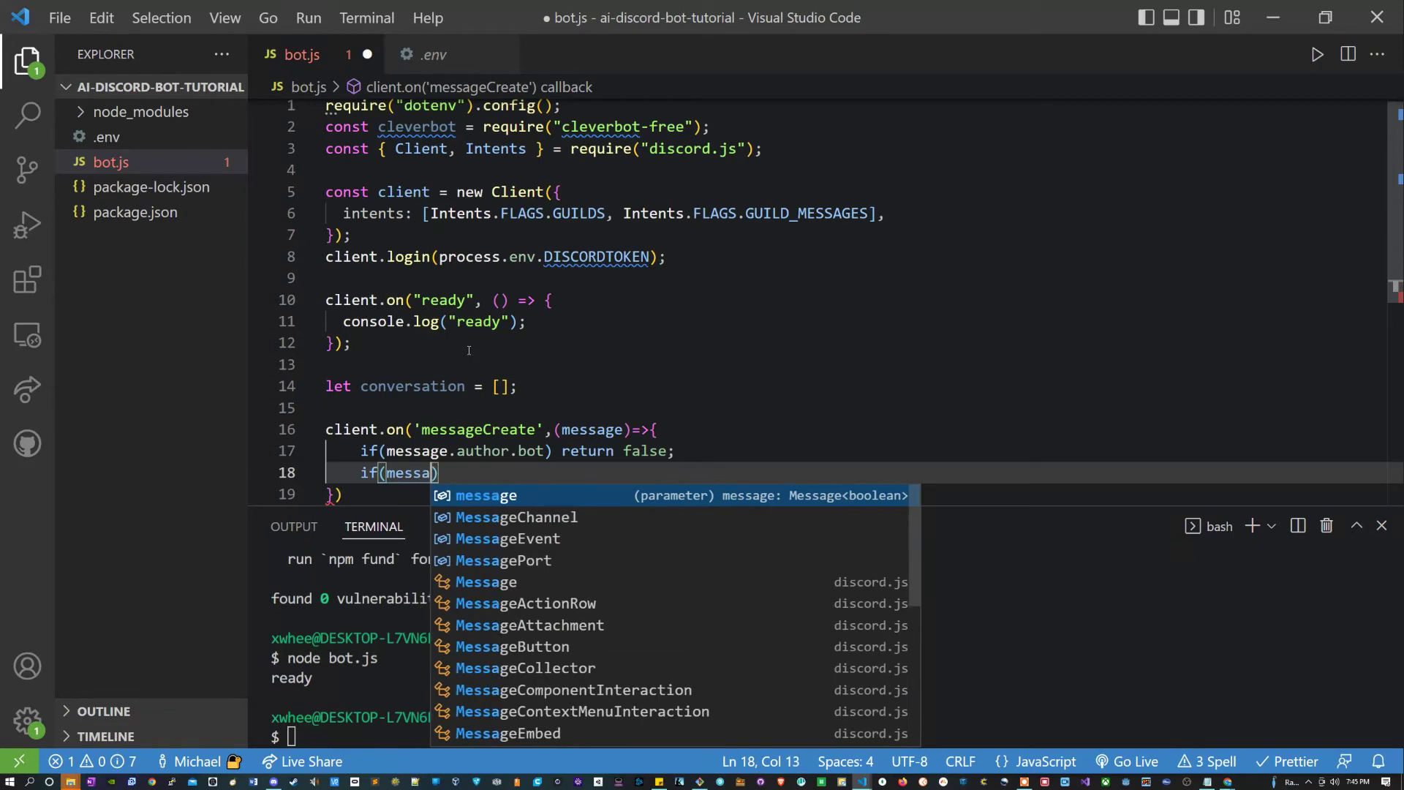
type(".ment")
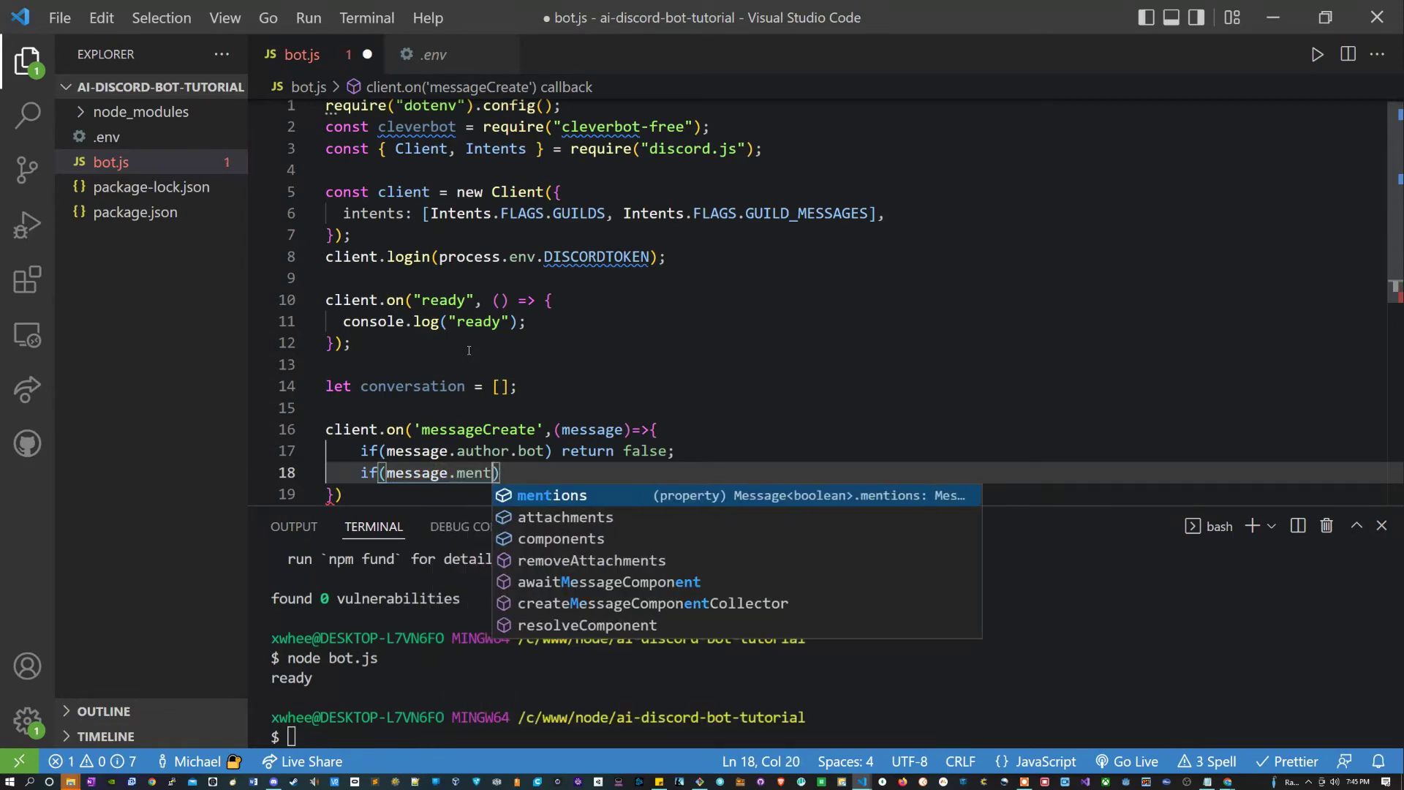
type("ions.has")
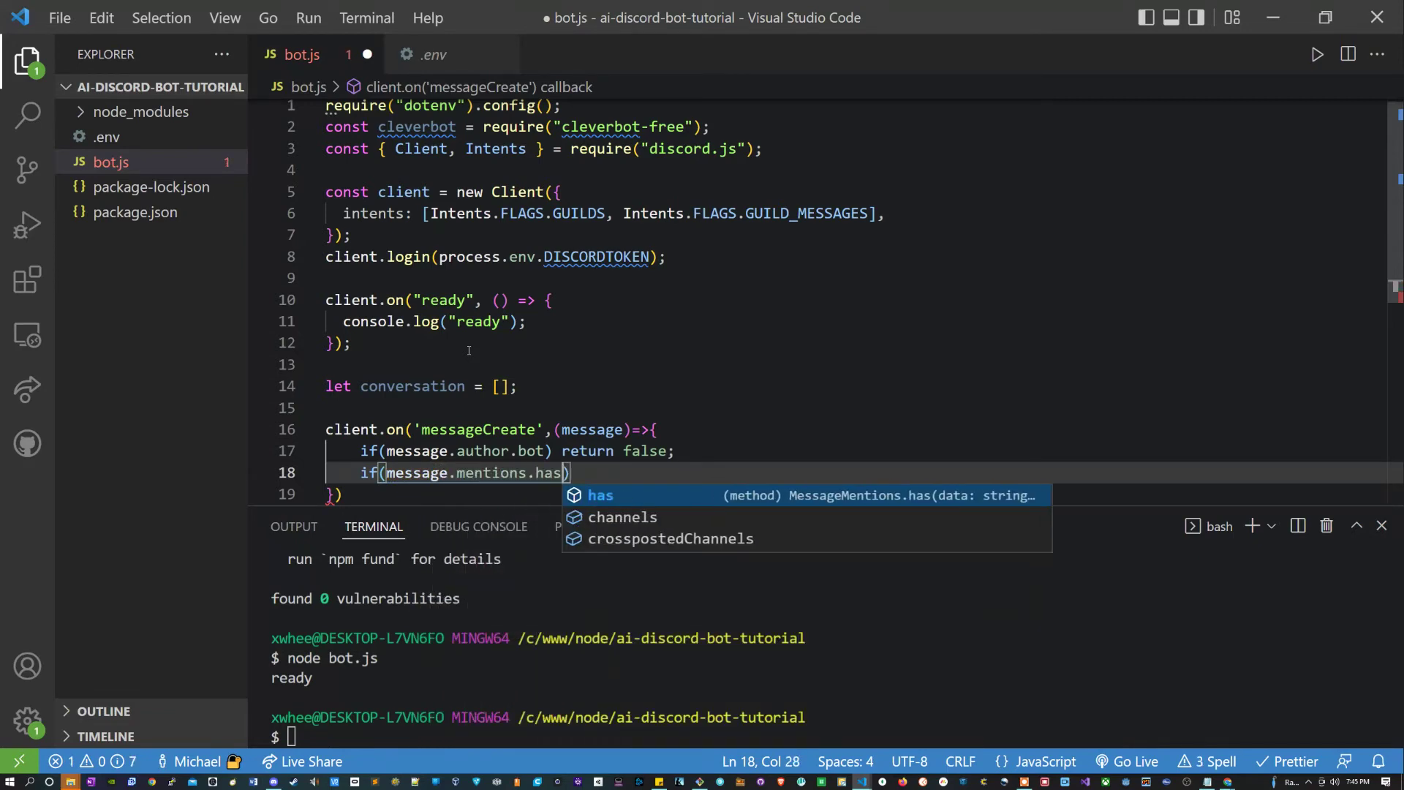
type("(")
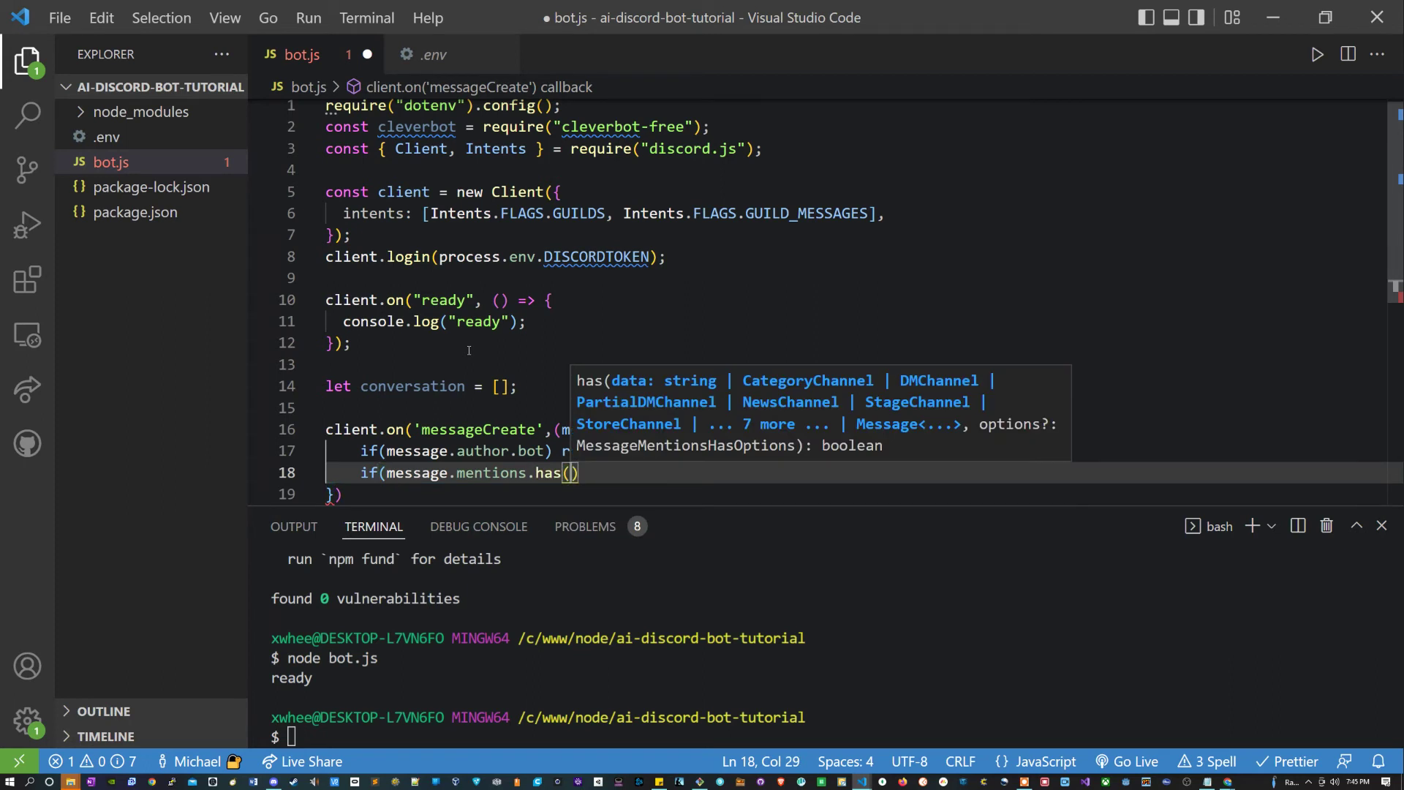
type("client.user")
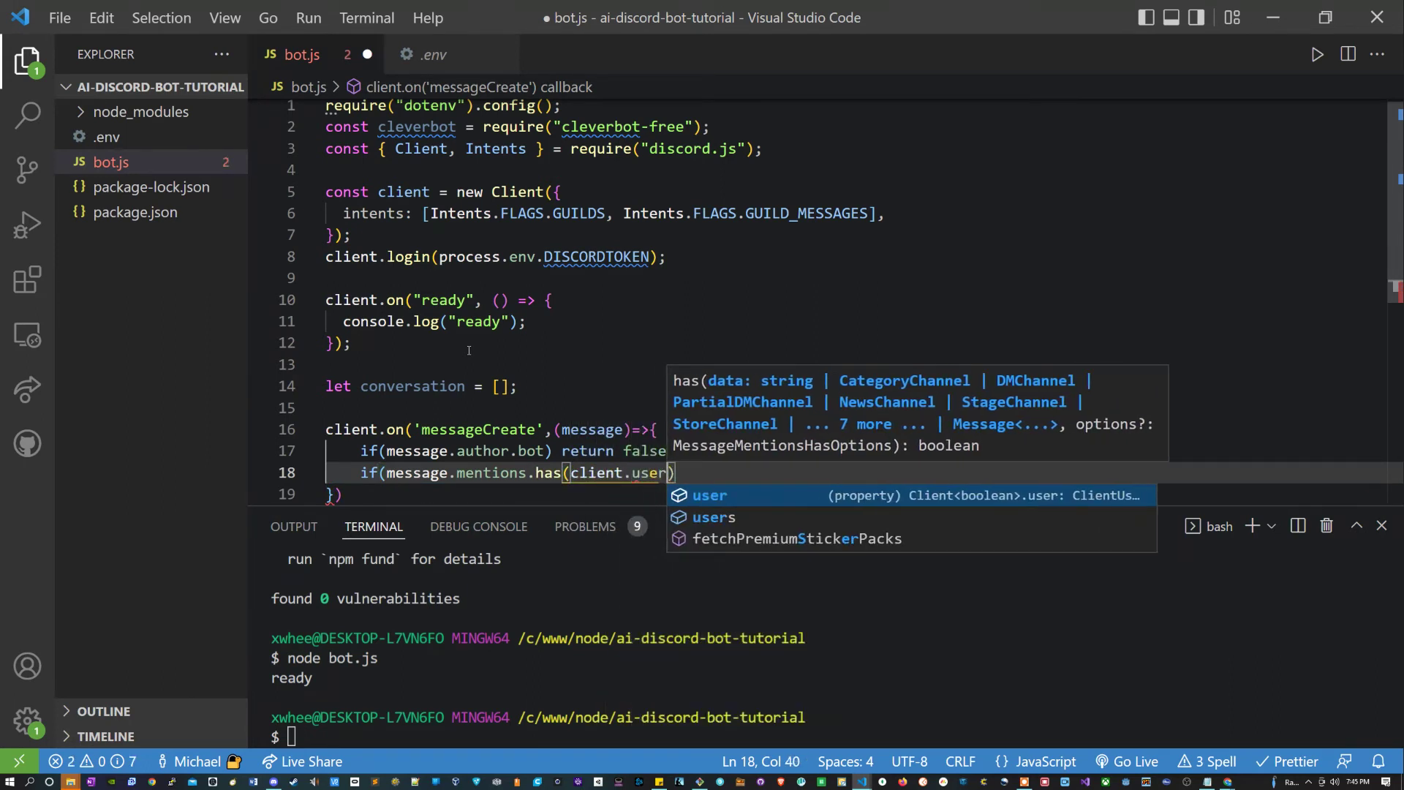
type(".id))")
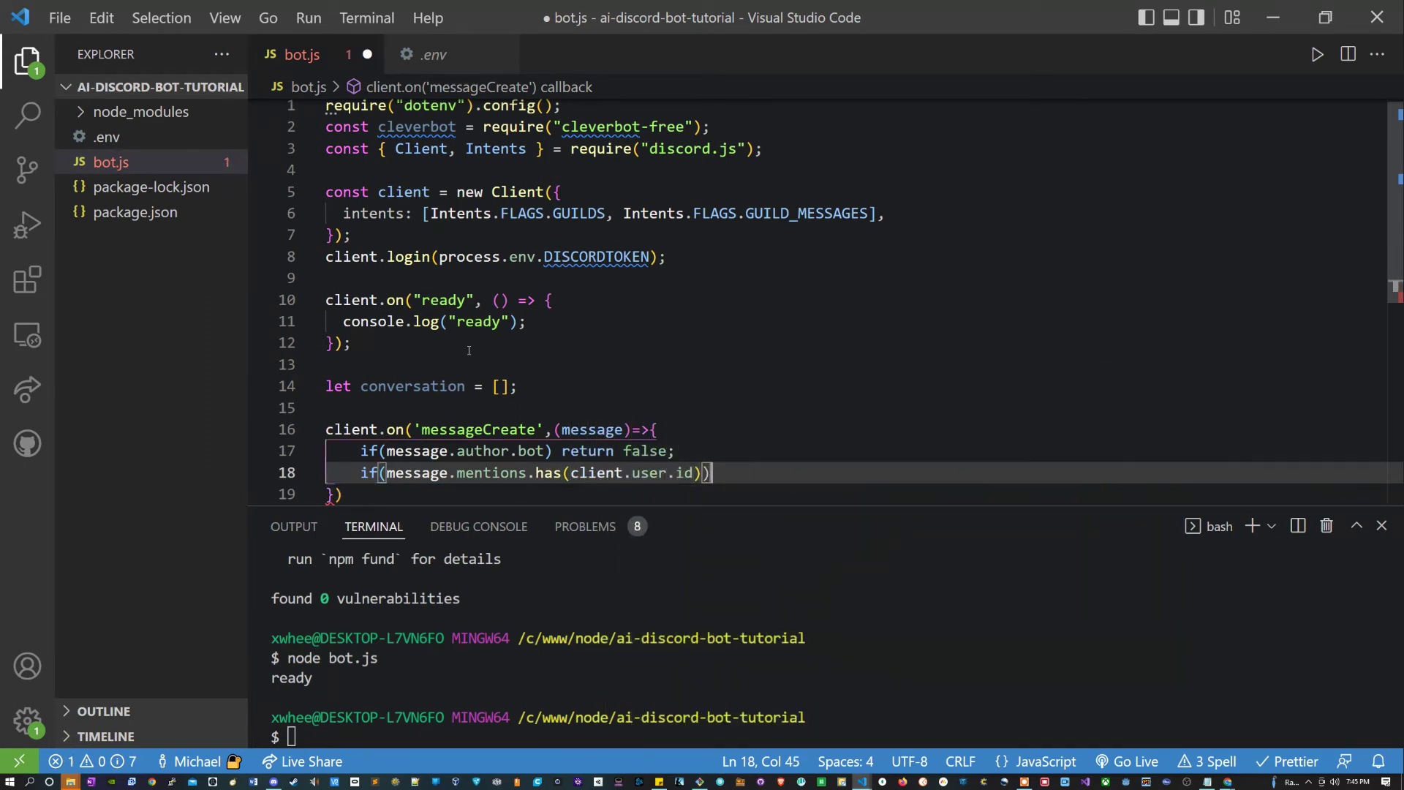
type("{")
key("Return")
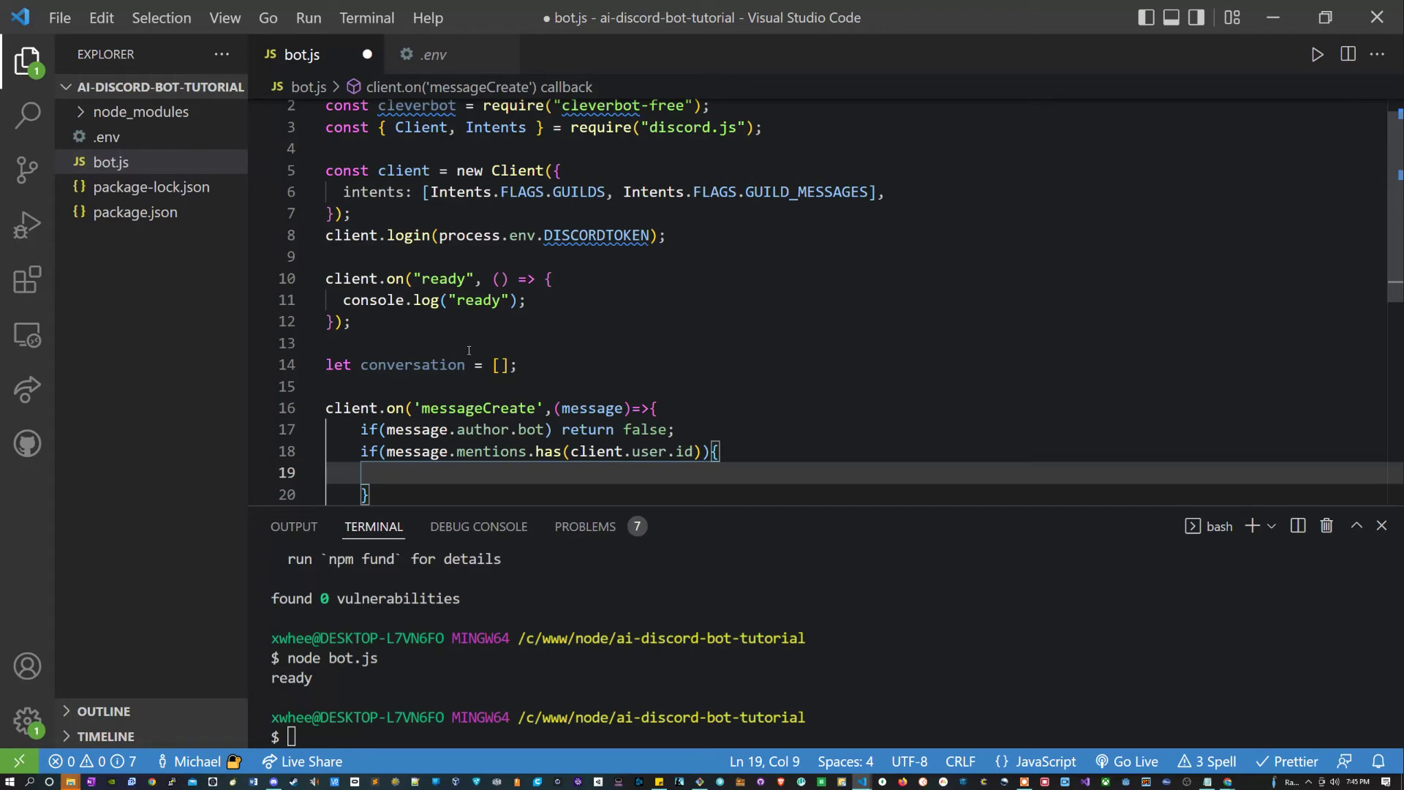
type("cons")
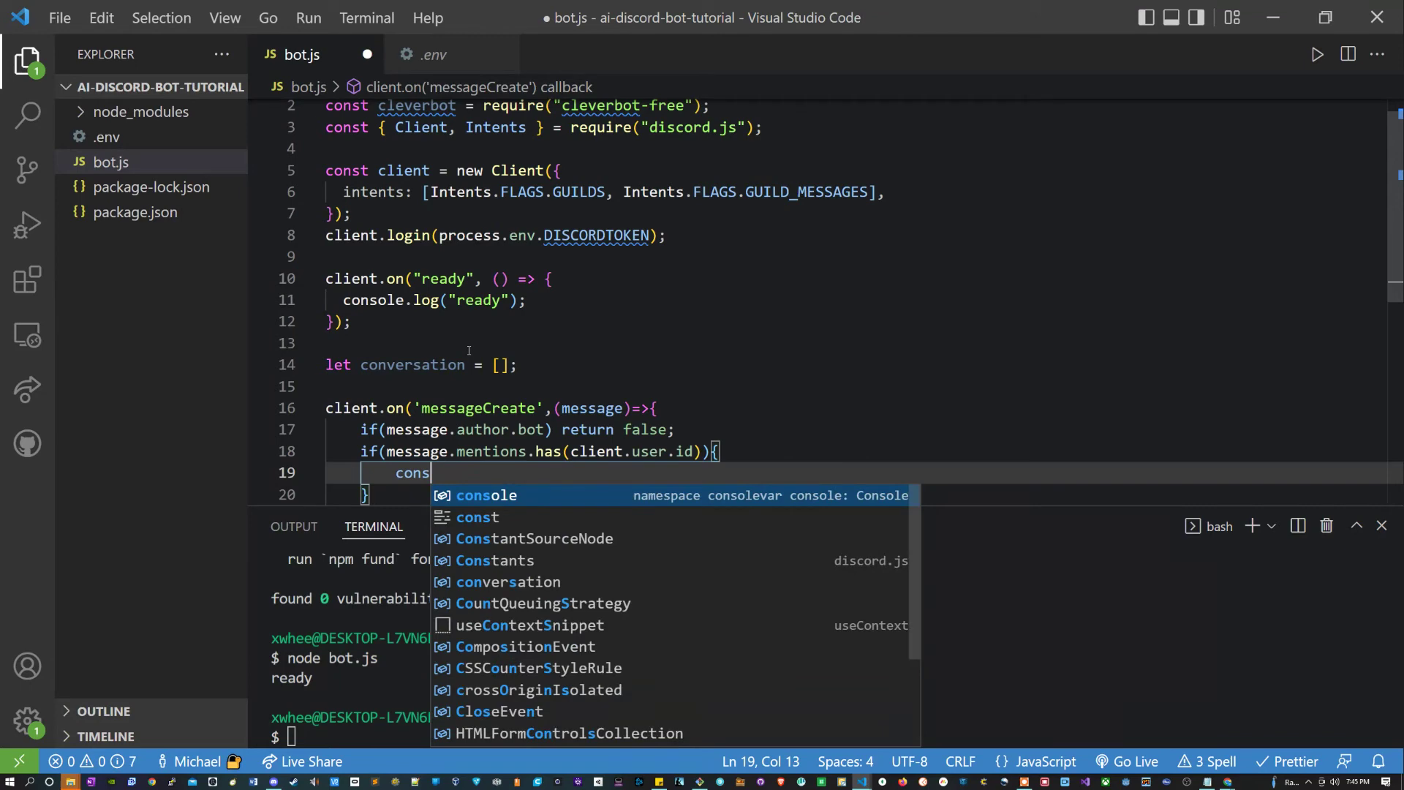
type("ole.lo")
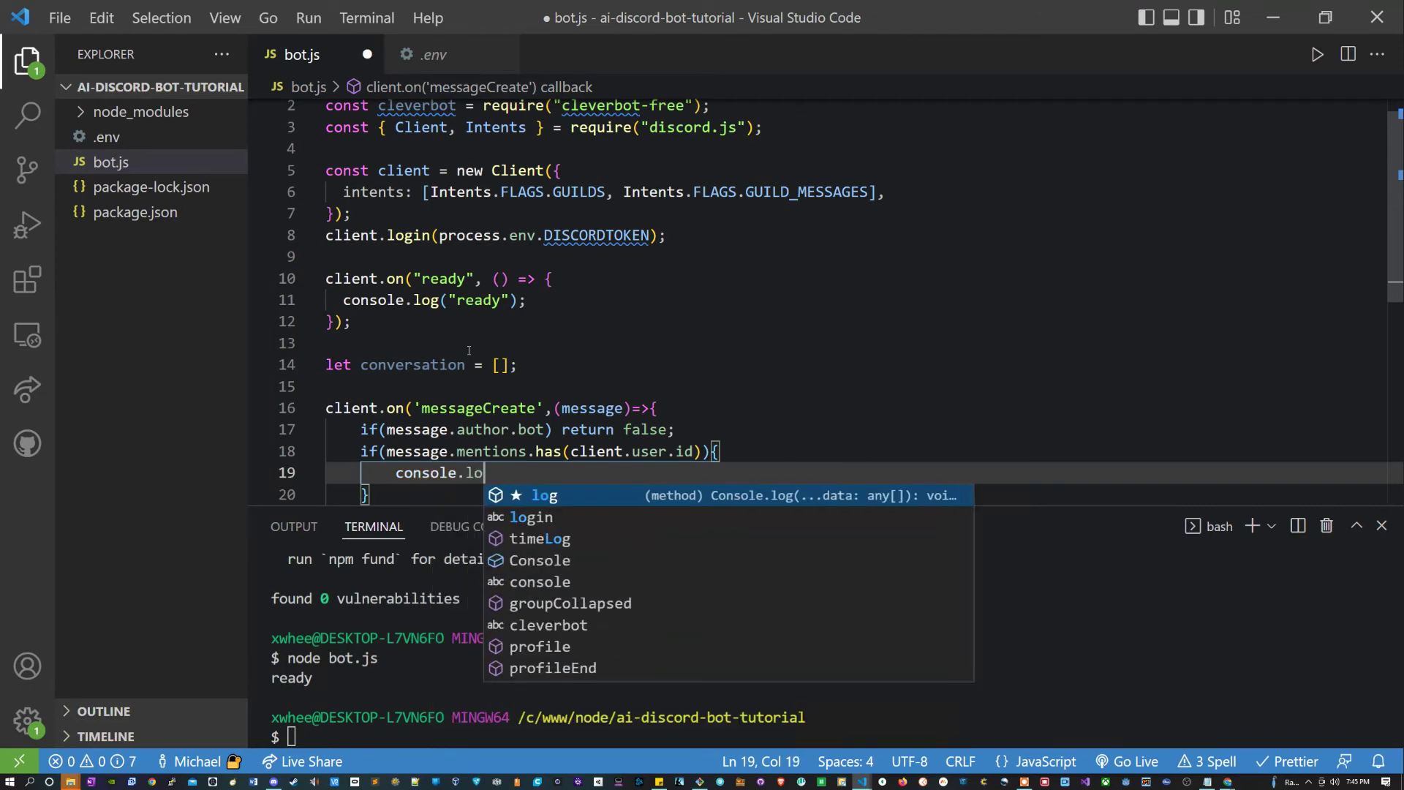
type("g(messa")
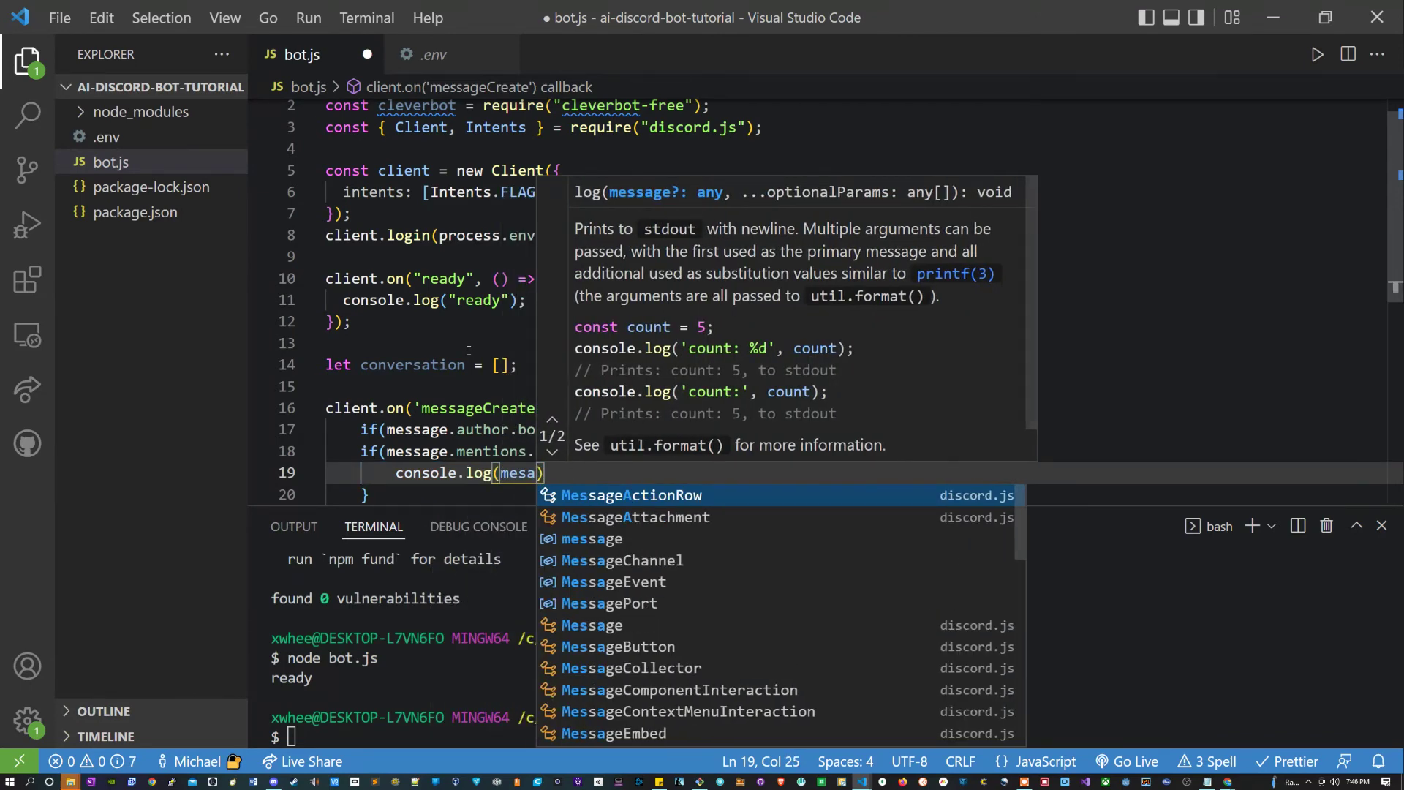
type("ge.com")
key("BackSpace")
type("n")
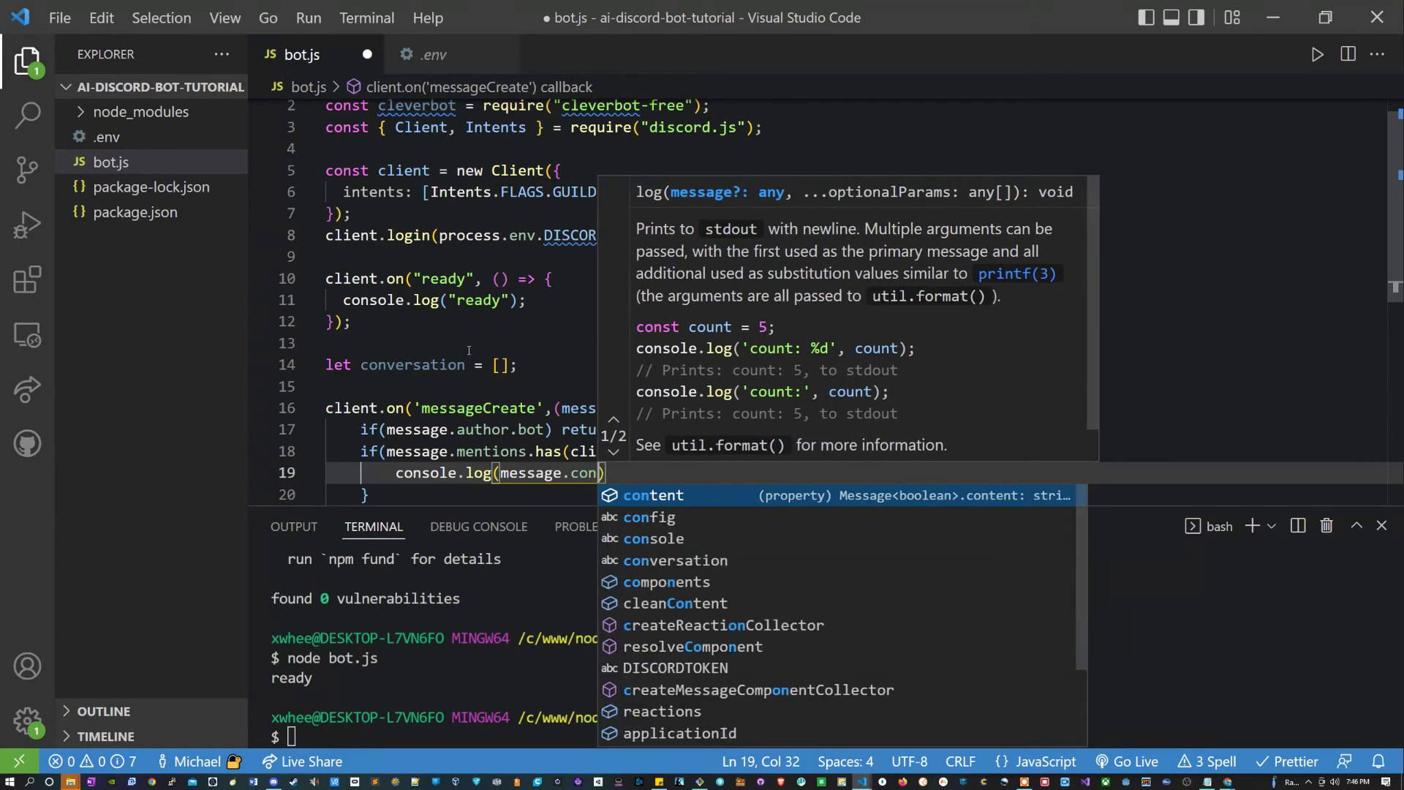
type("tent")
key("ctrl+s")
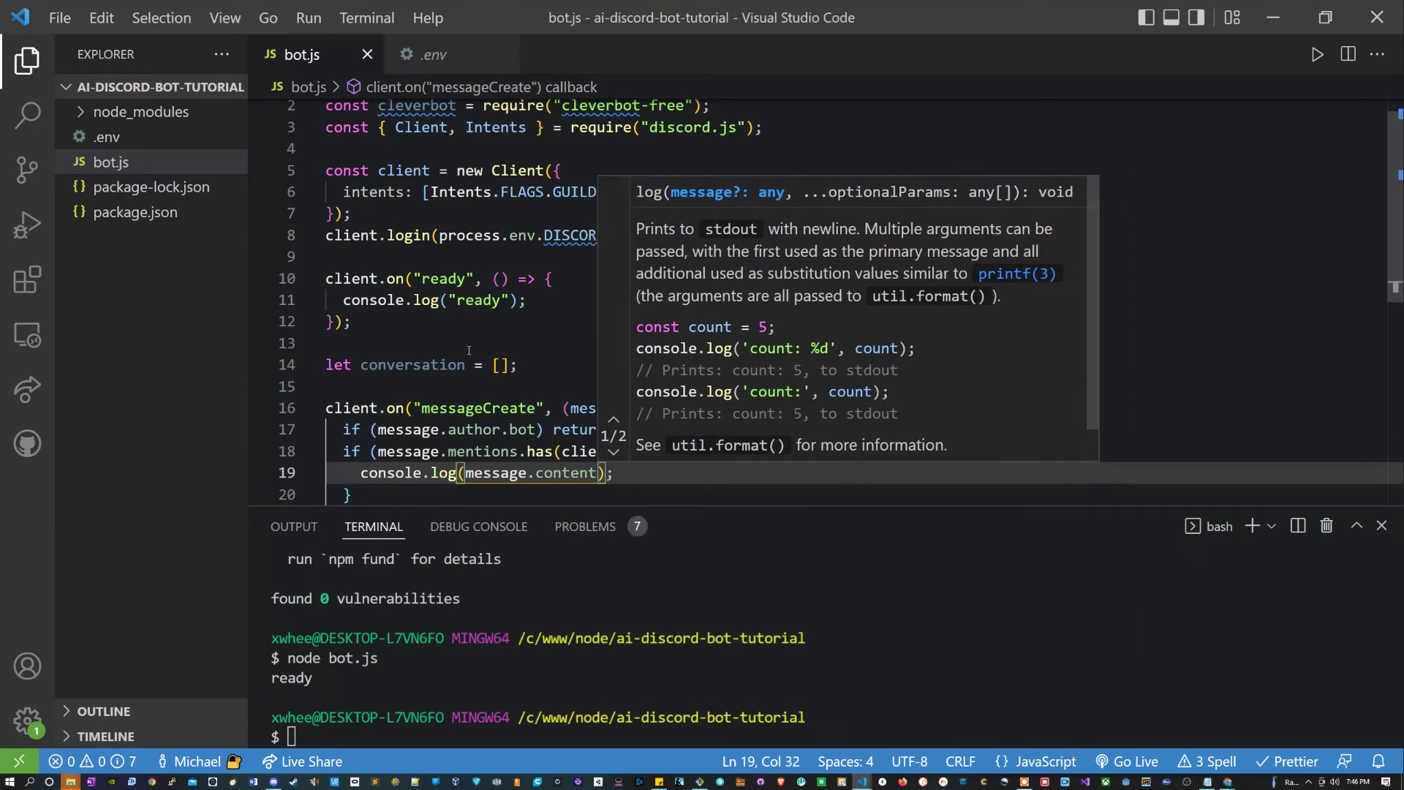
Rerun node bot.js in the terminal
left_click(514, 637)
key("Up")
key("Return")
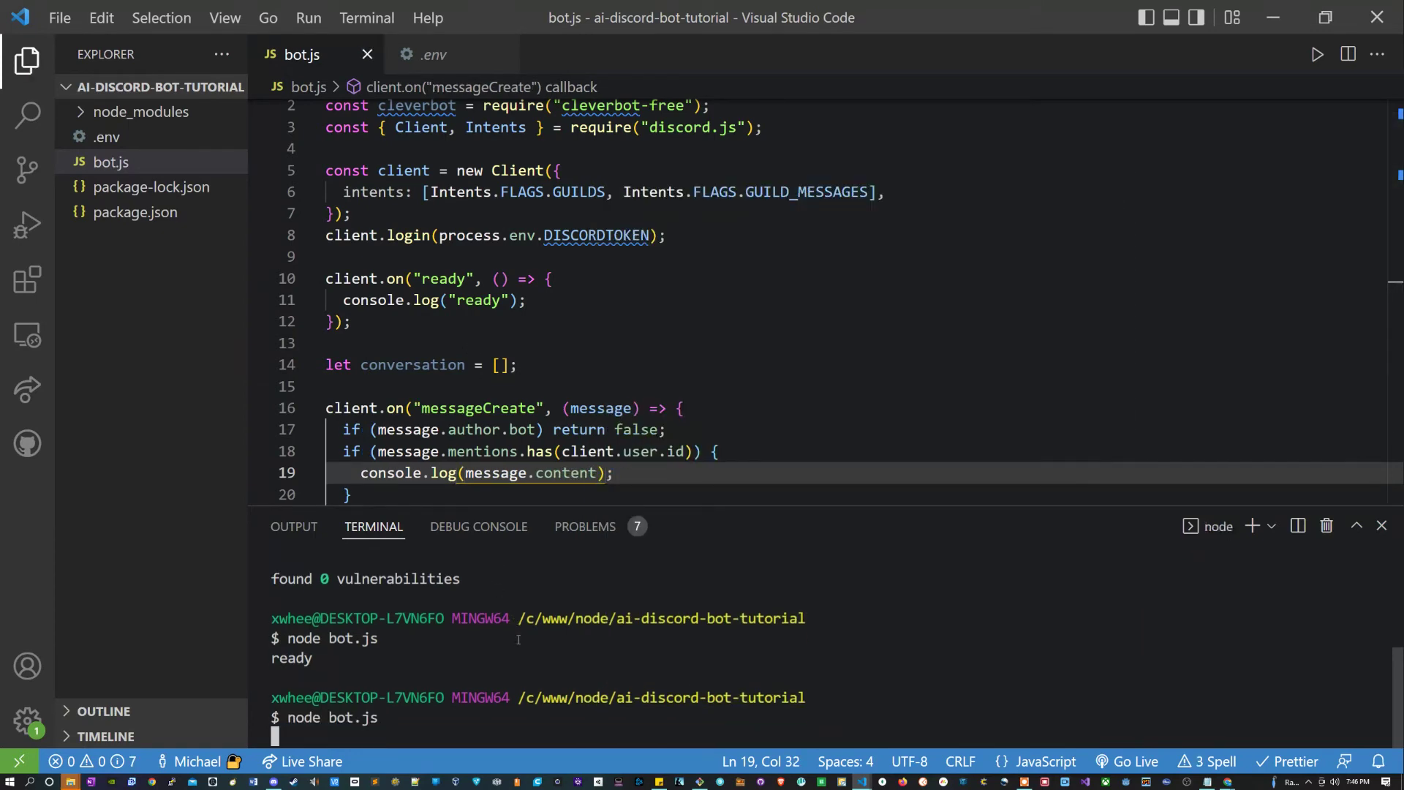
left_click(1325, 18)
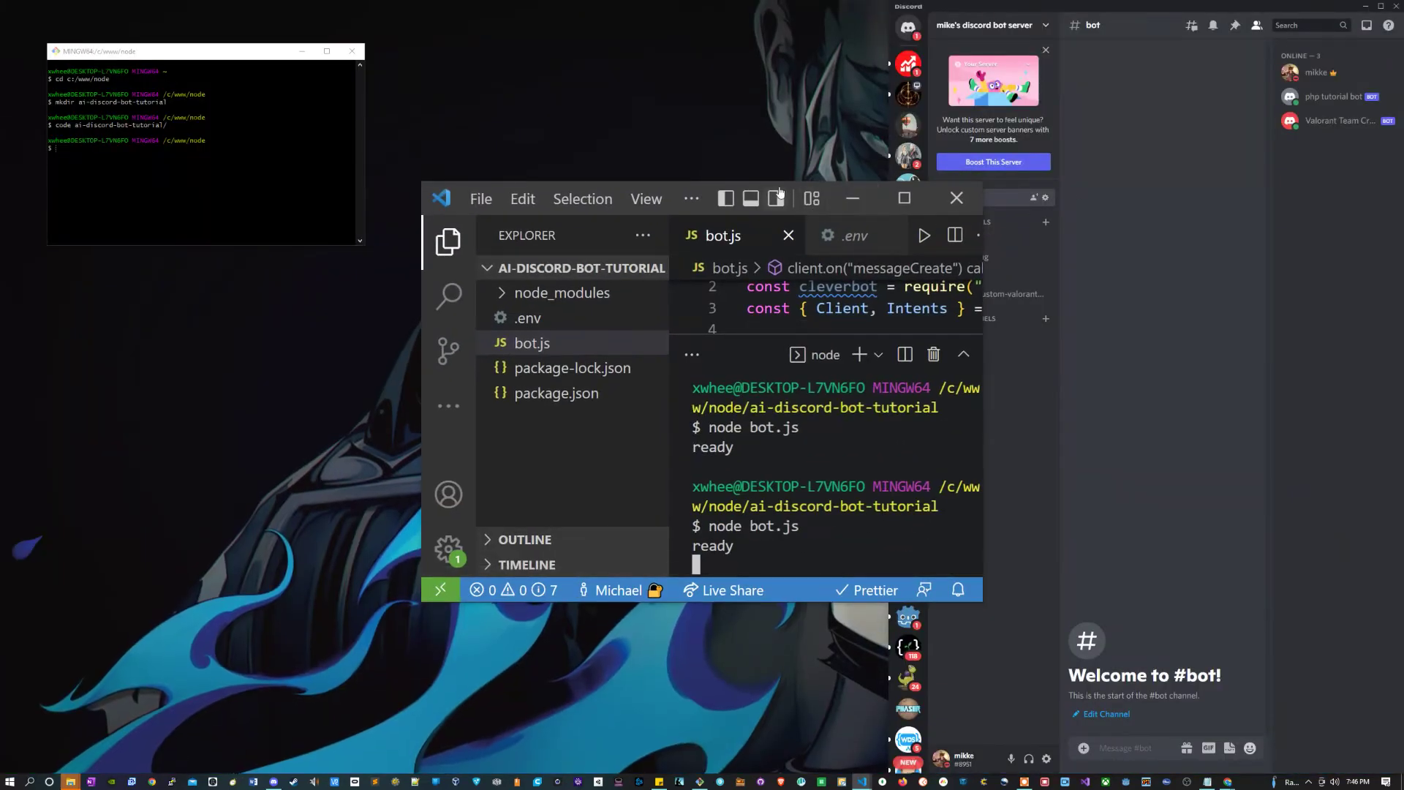
left_click_drag(689, 196, 546, 175)
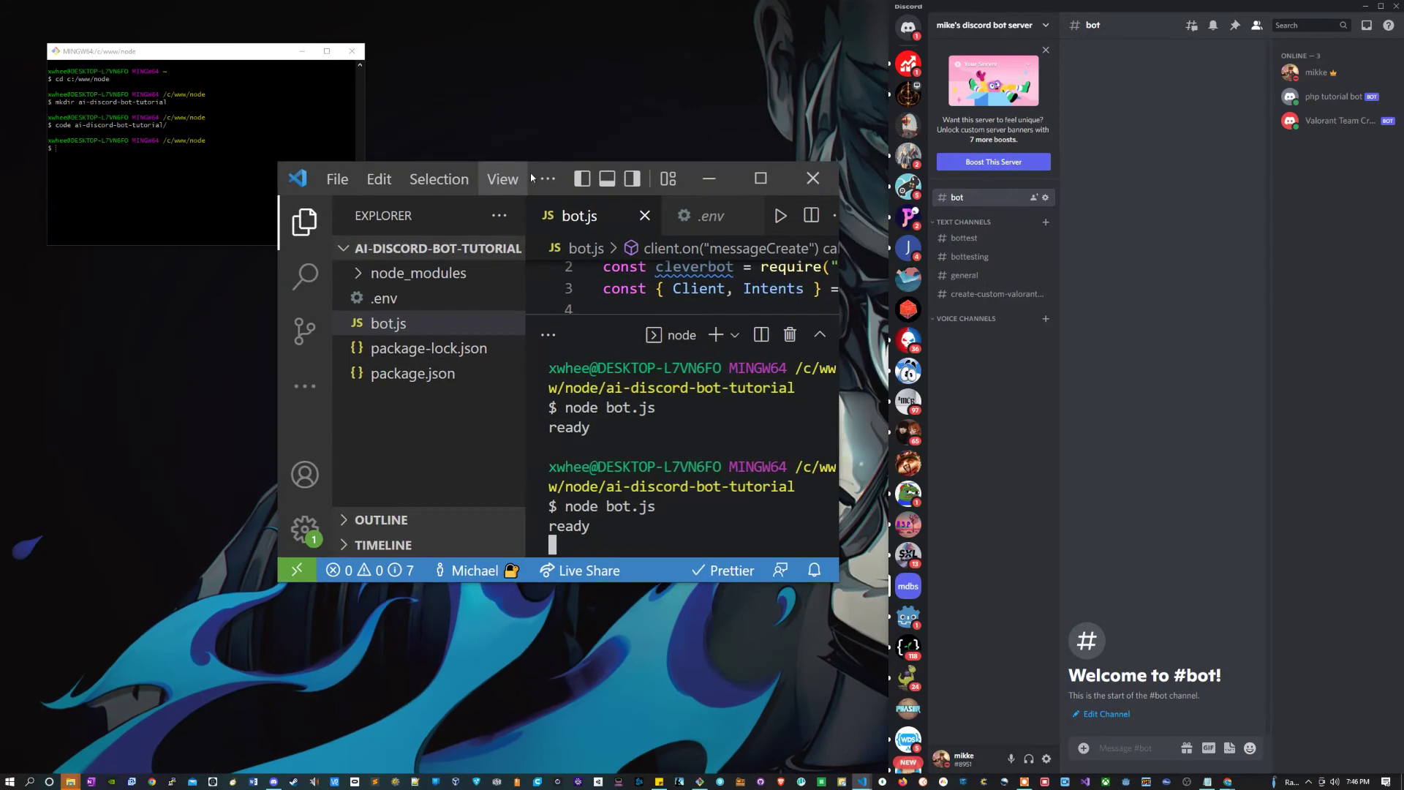
left_click(1136, 737)
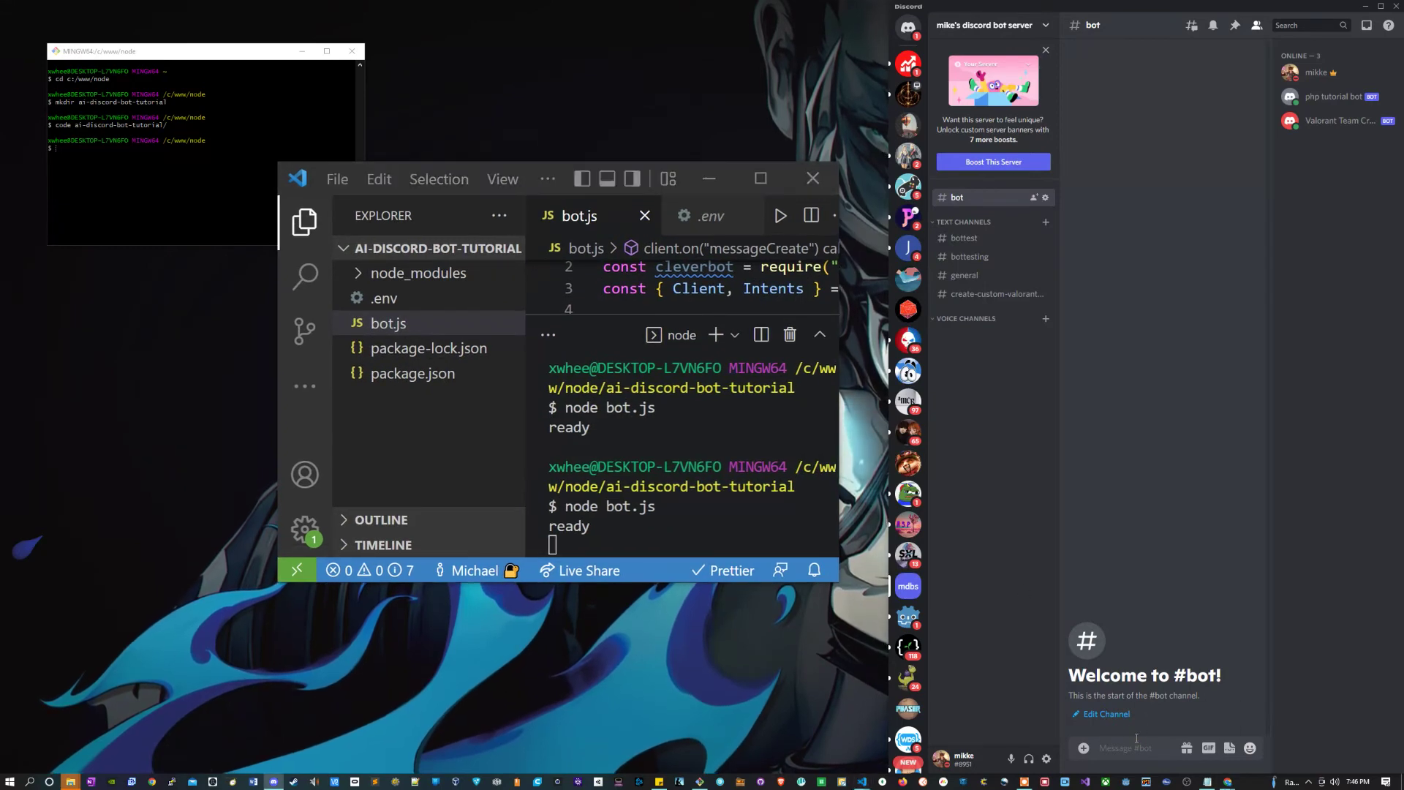
type("@ph")
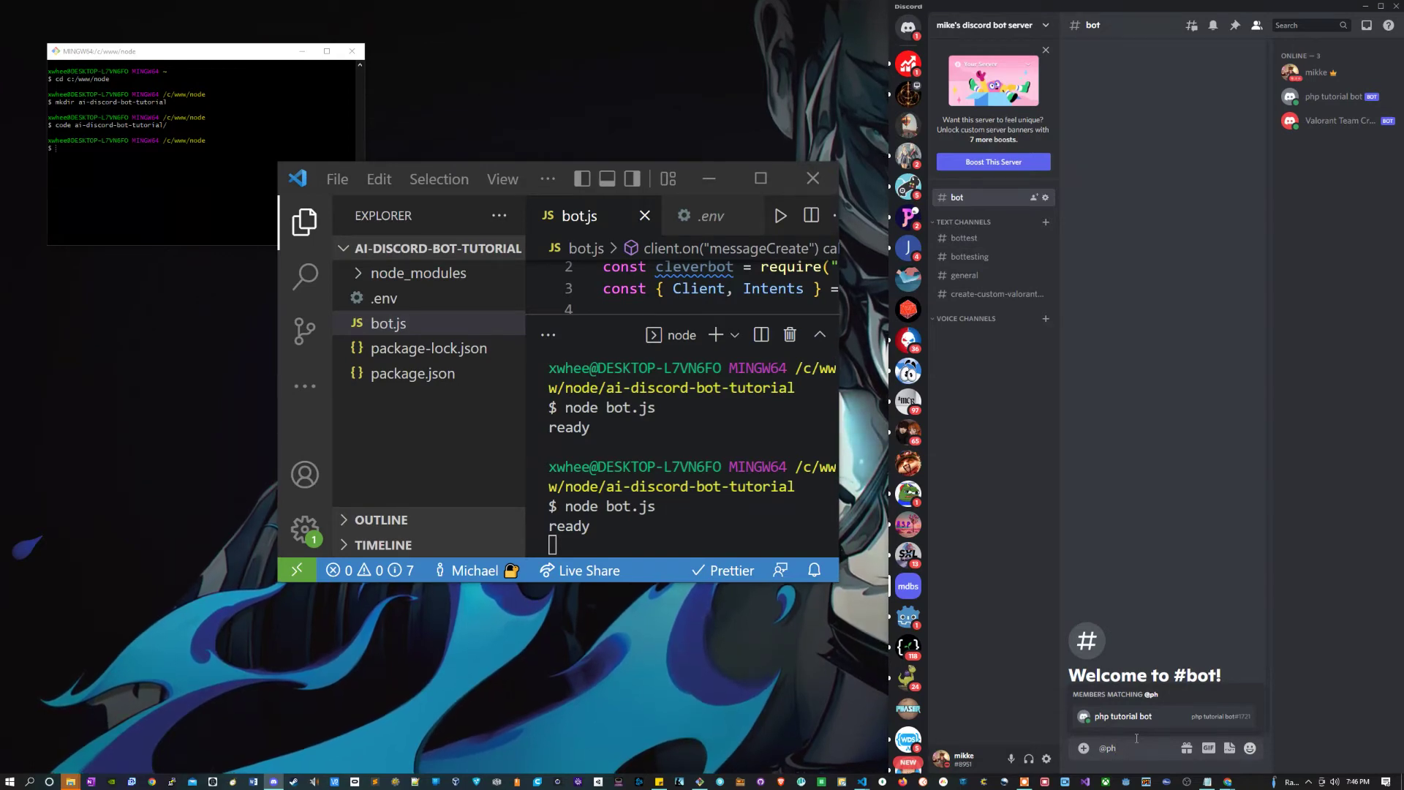
key("Tab")
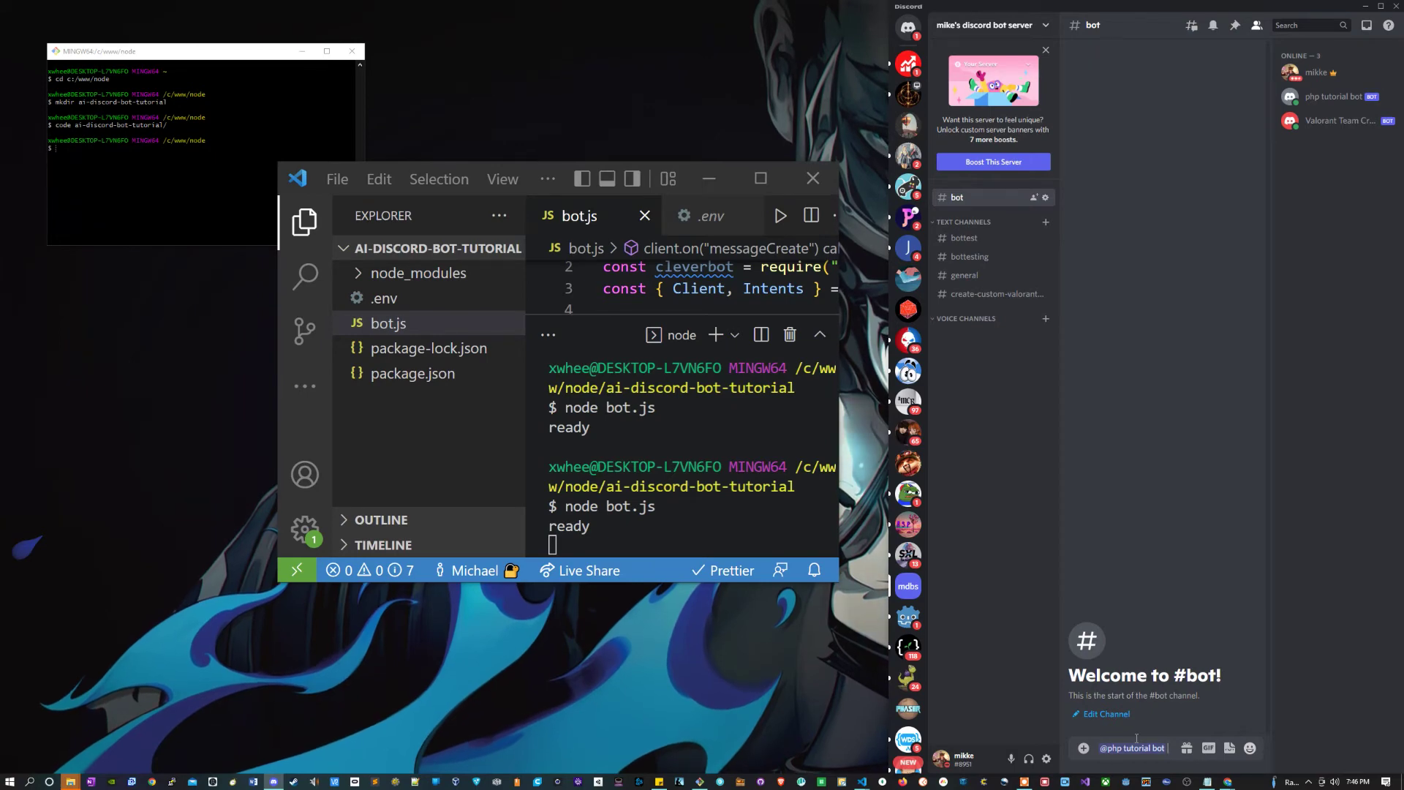
type("Hello")
key("Return")
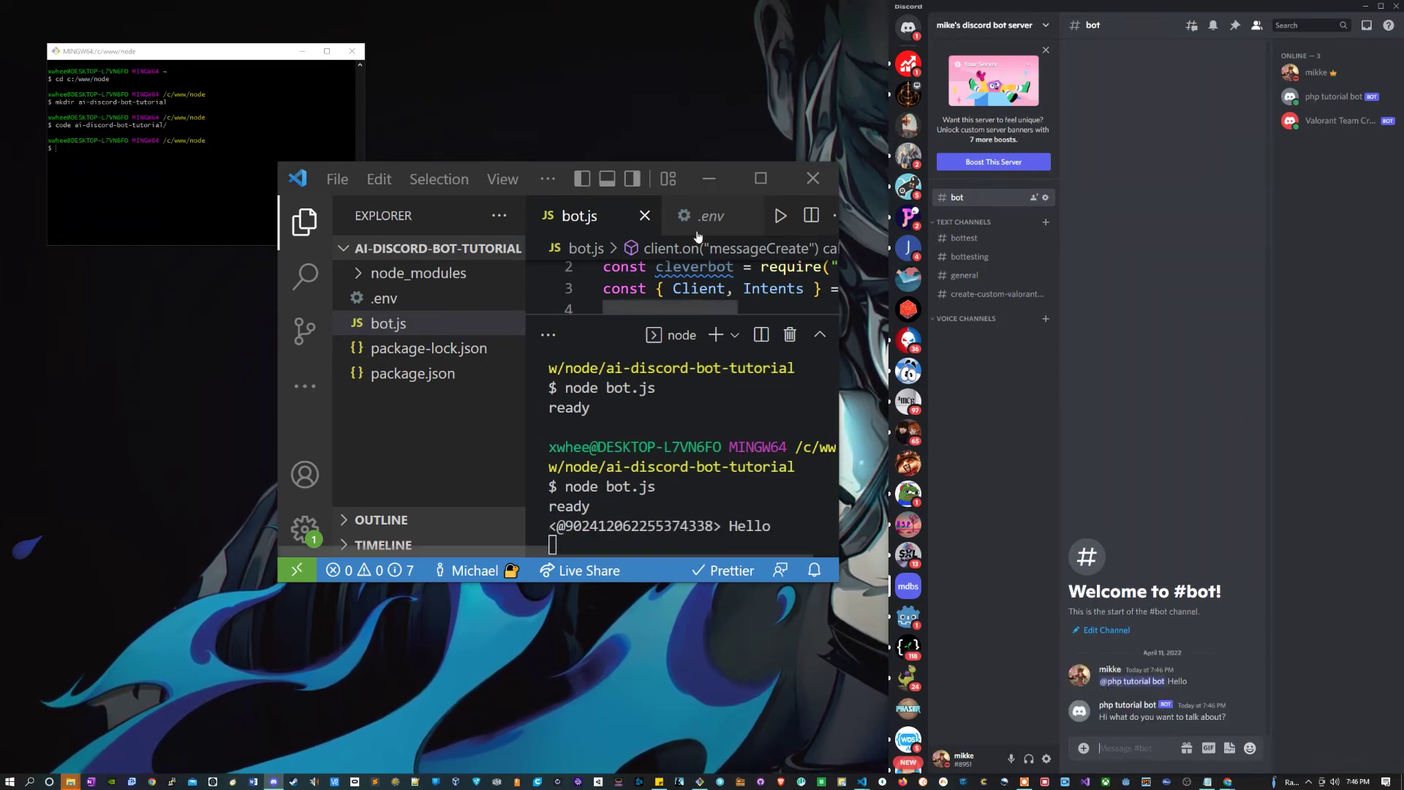
double_click(737, 171)
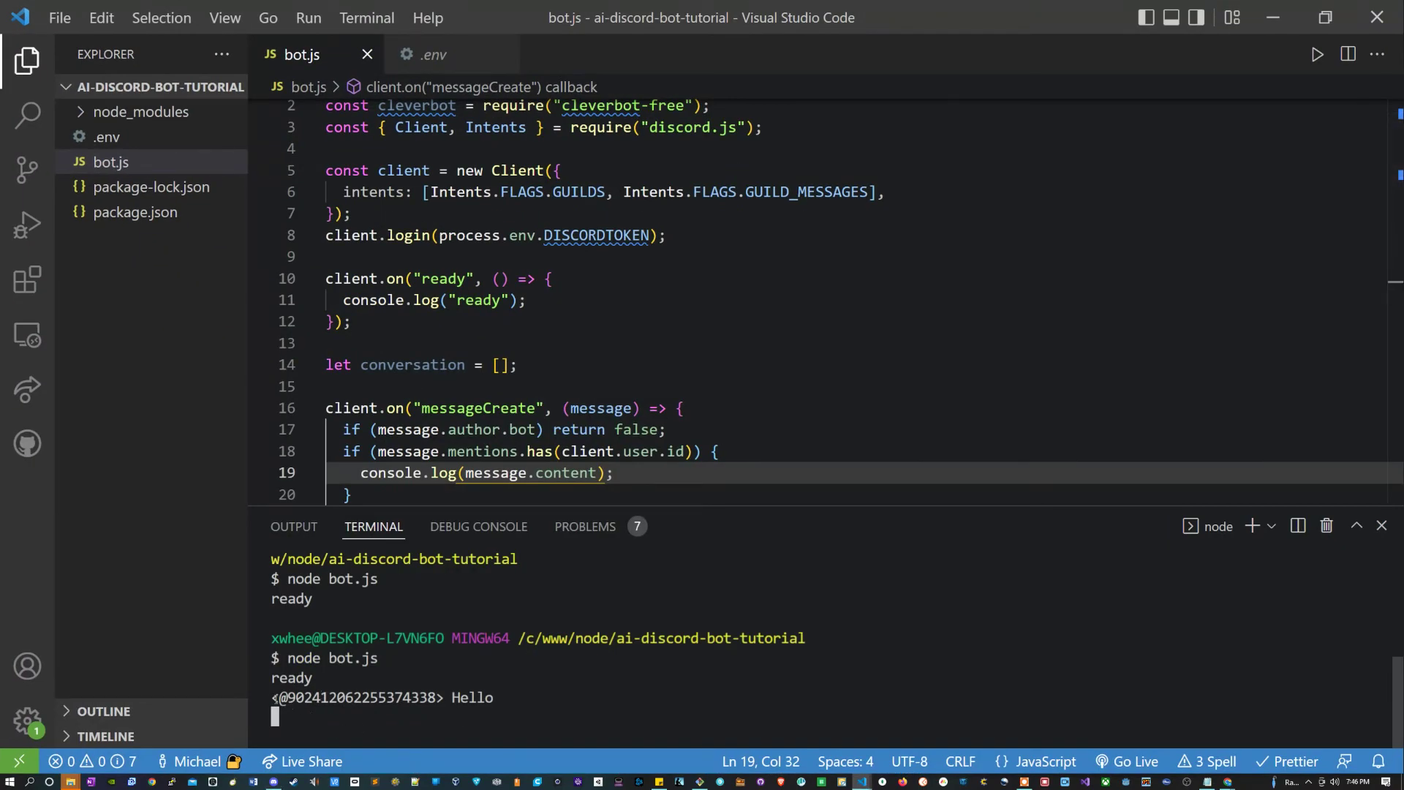
Copy the logged mention ID and remove the old console.log line from the handler
left_click_drag(273, 698, 443, 693)
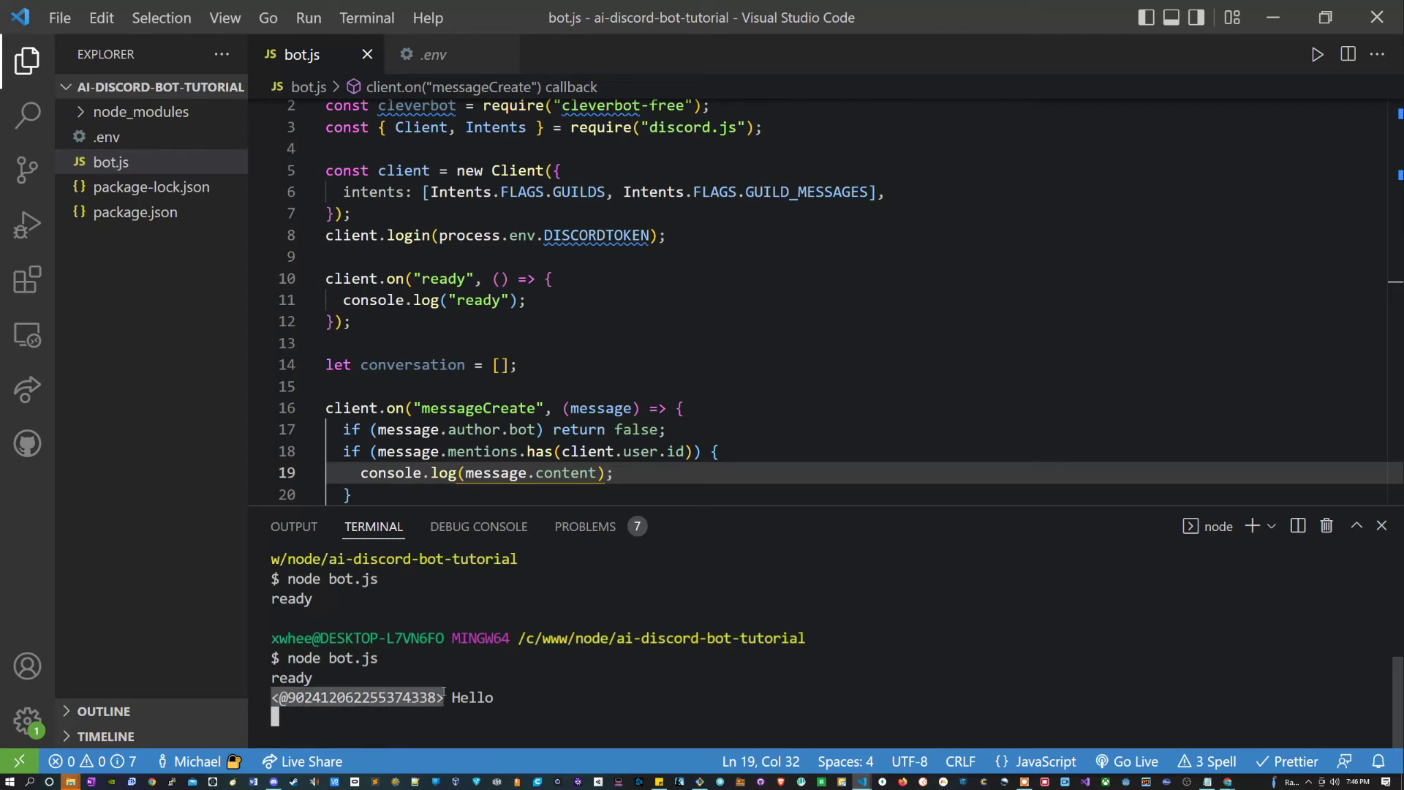
key("ctrl+c")
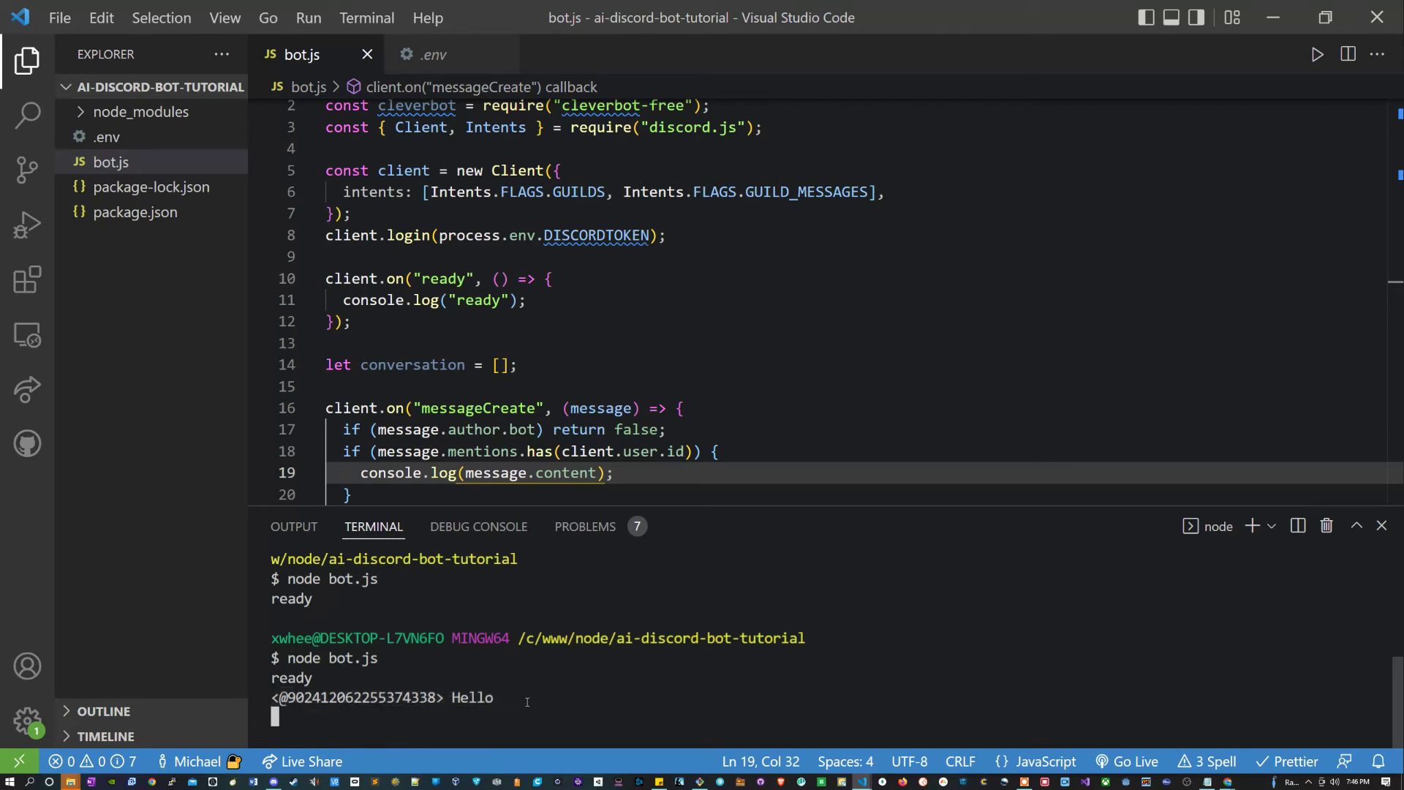
left_click(656, 474)
key("Return")
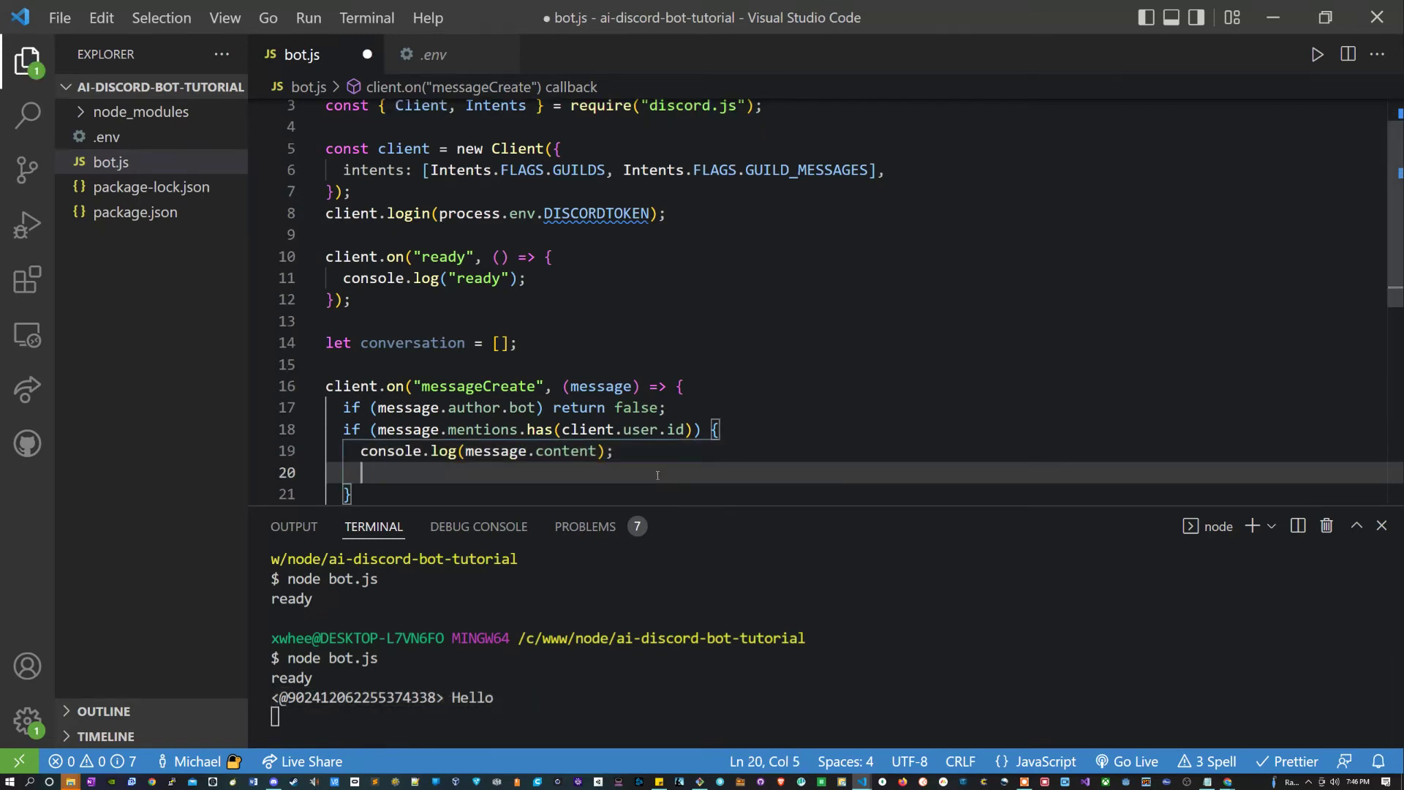
type("let")
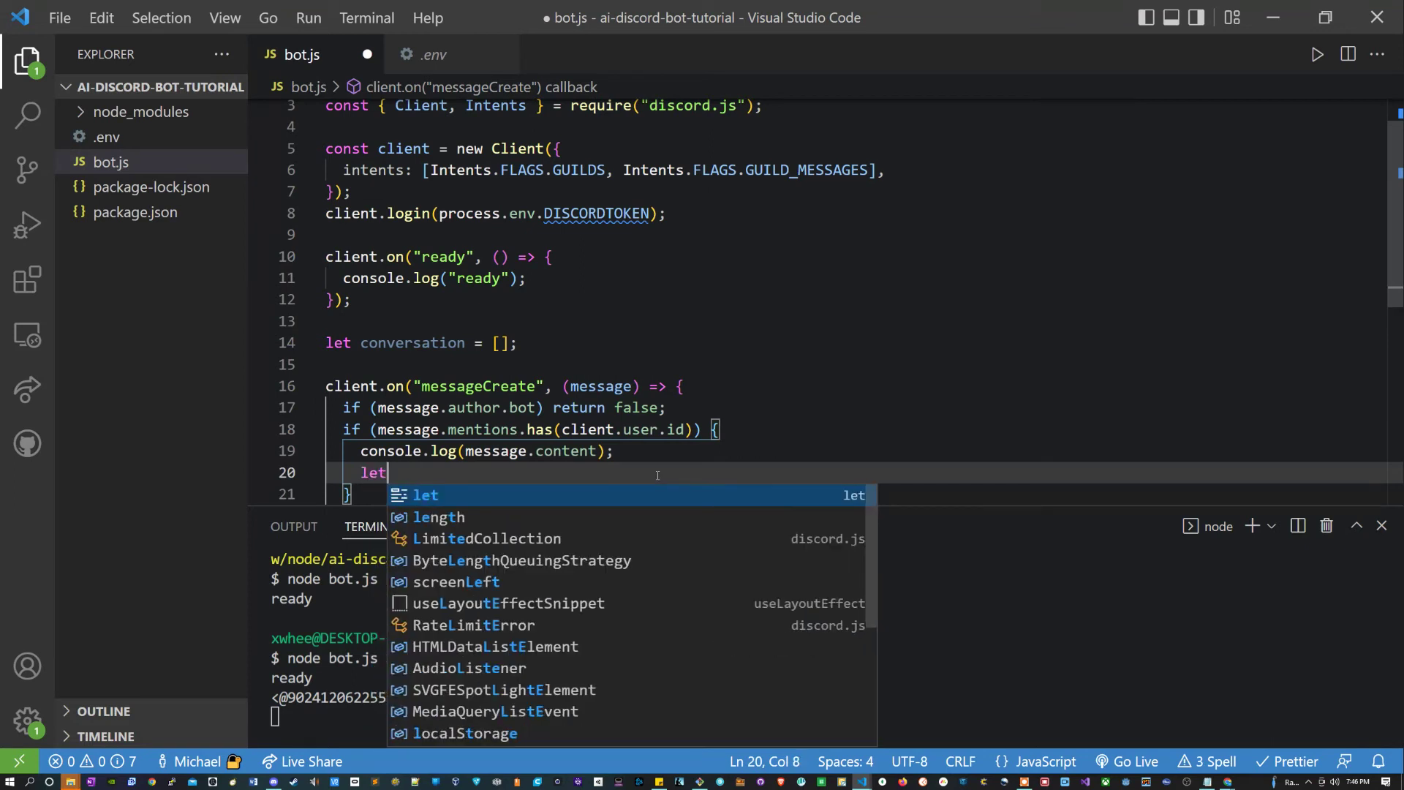
type(" text =")
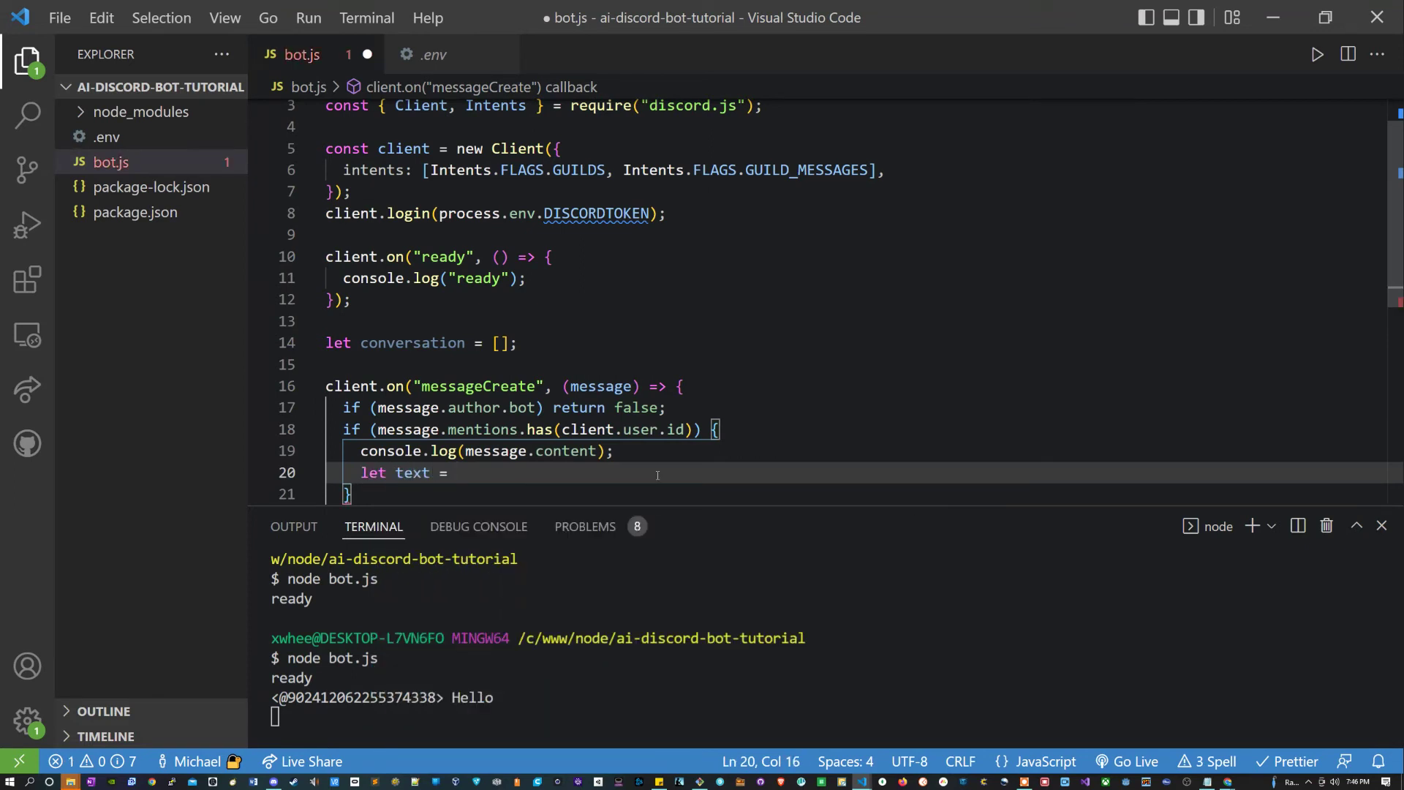
left_click_drag(633, 461, 308, 454)
key("BackSpace")
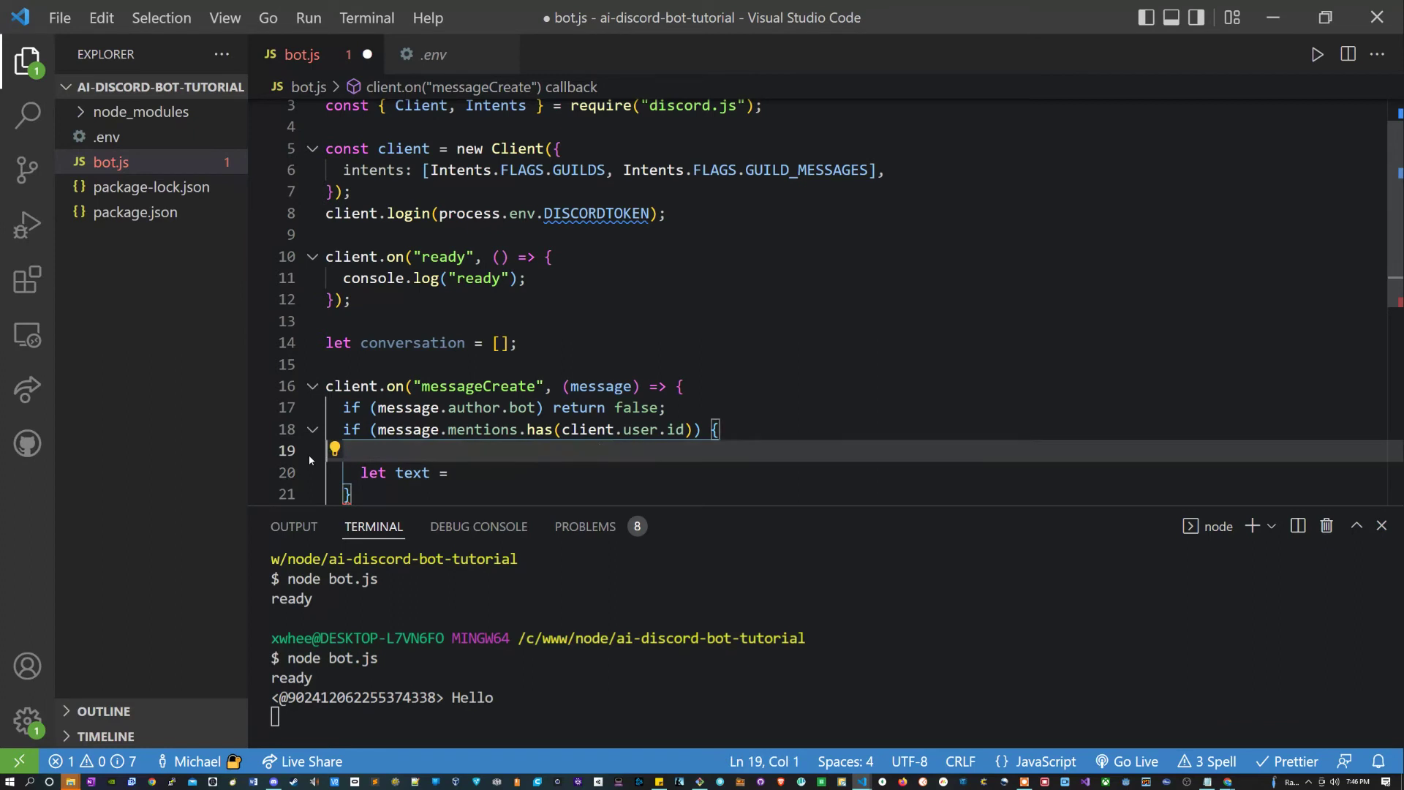
key("BackSpace")
key("Down")
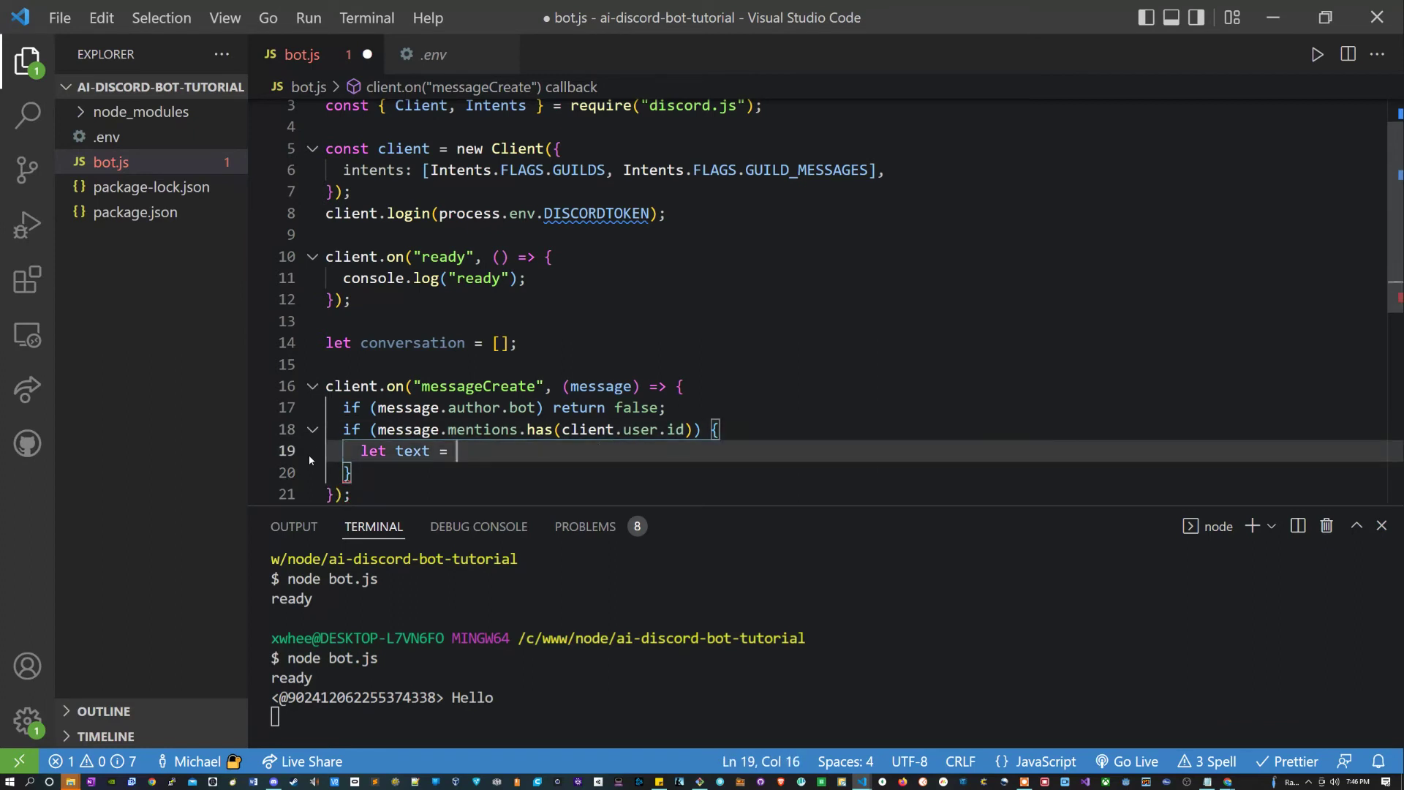
type("message.con")
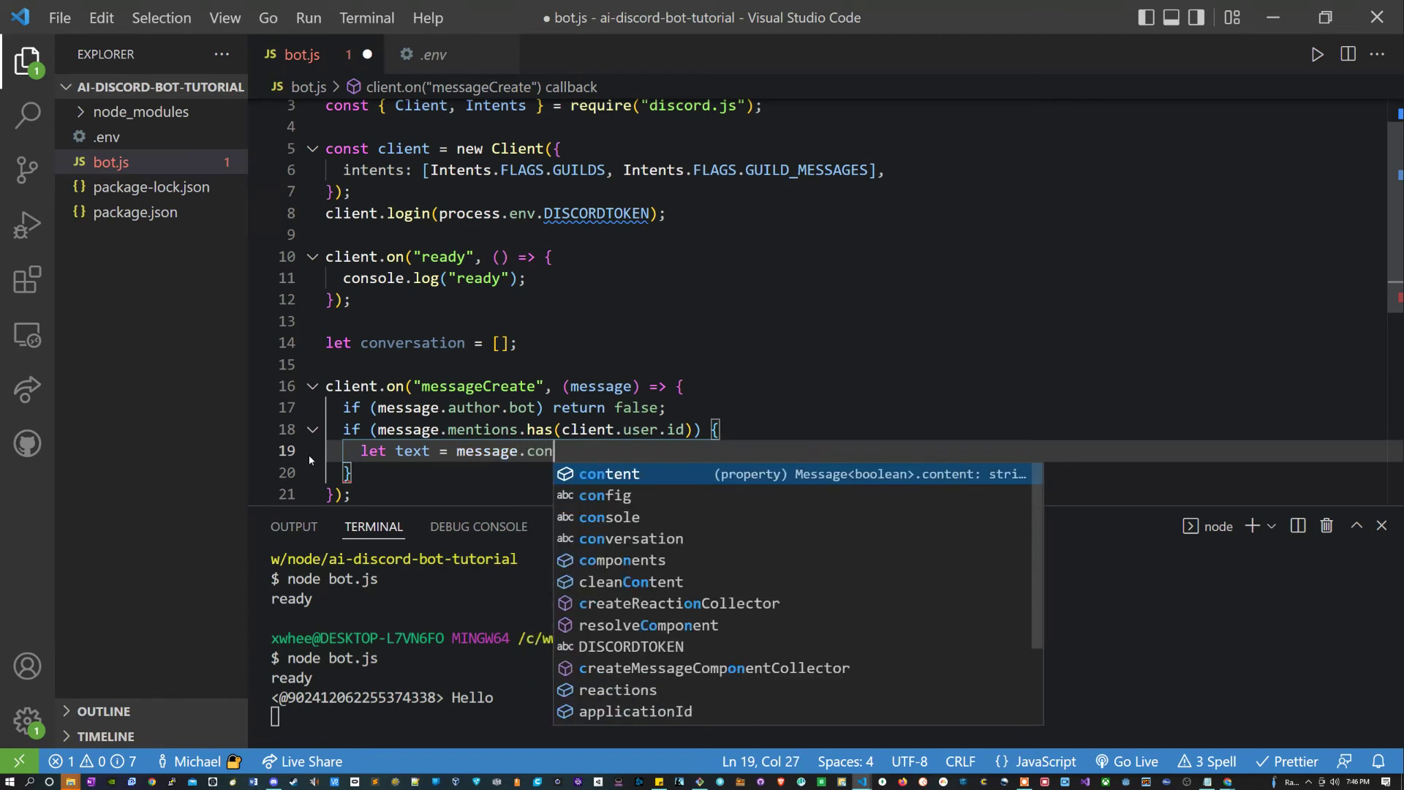
type("tent;")
Strip the mention prefix with substring into text, log it with console.log(text), and save
key("Return")
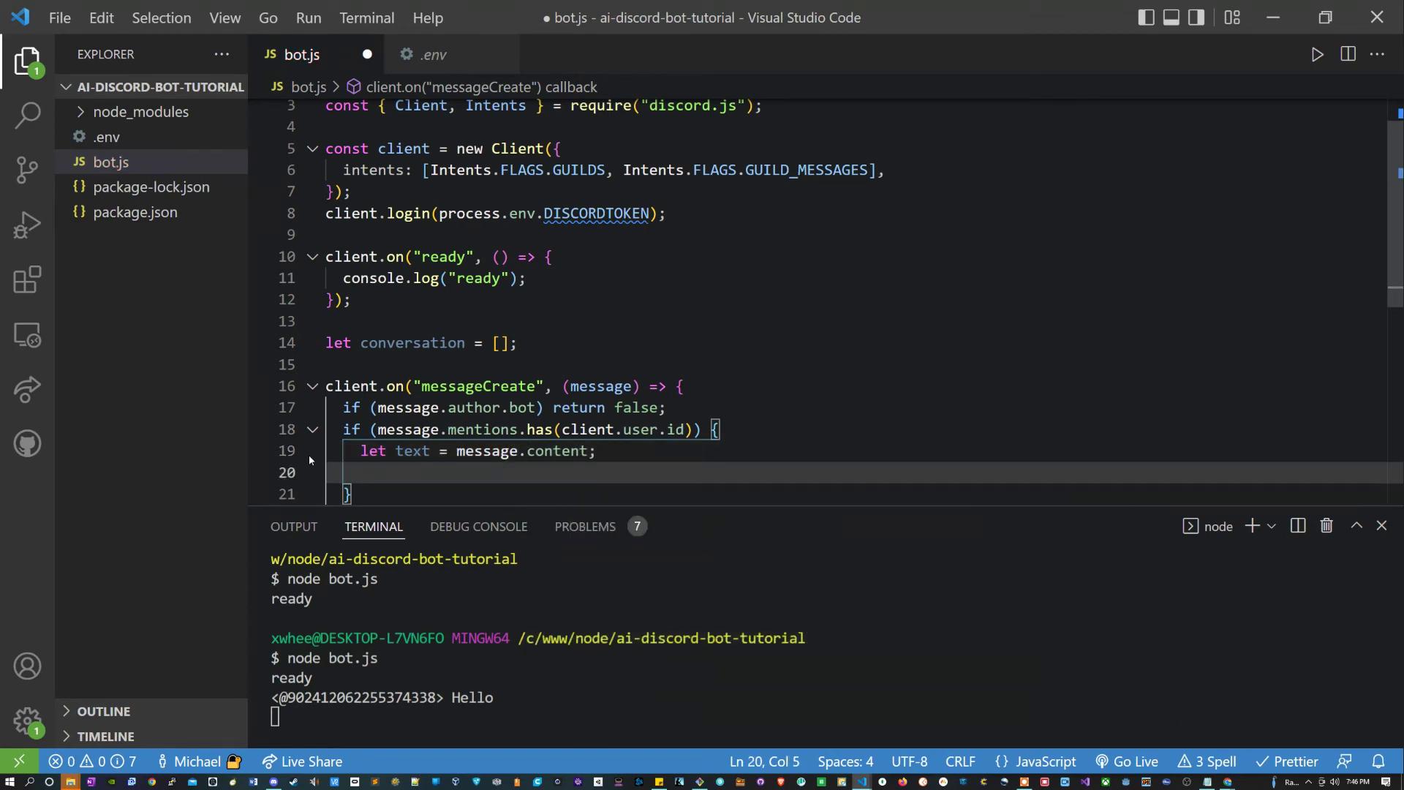
type("text =")
type(" text.sub")
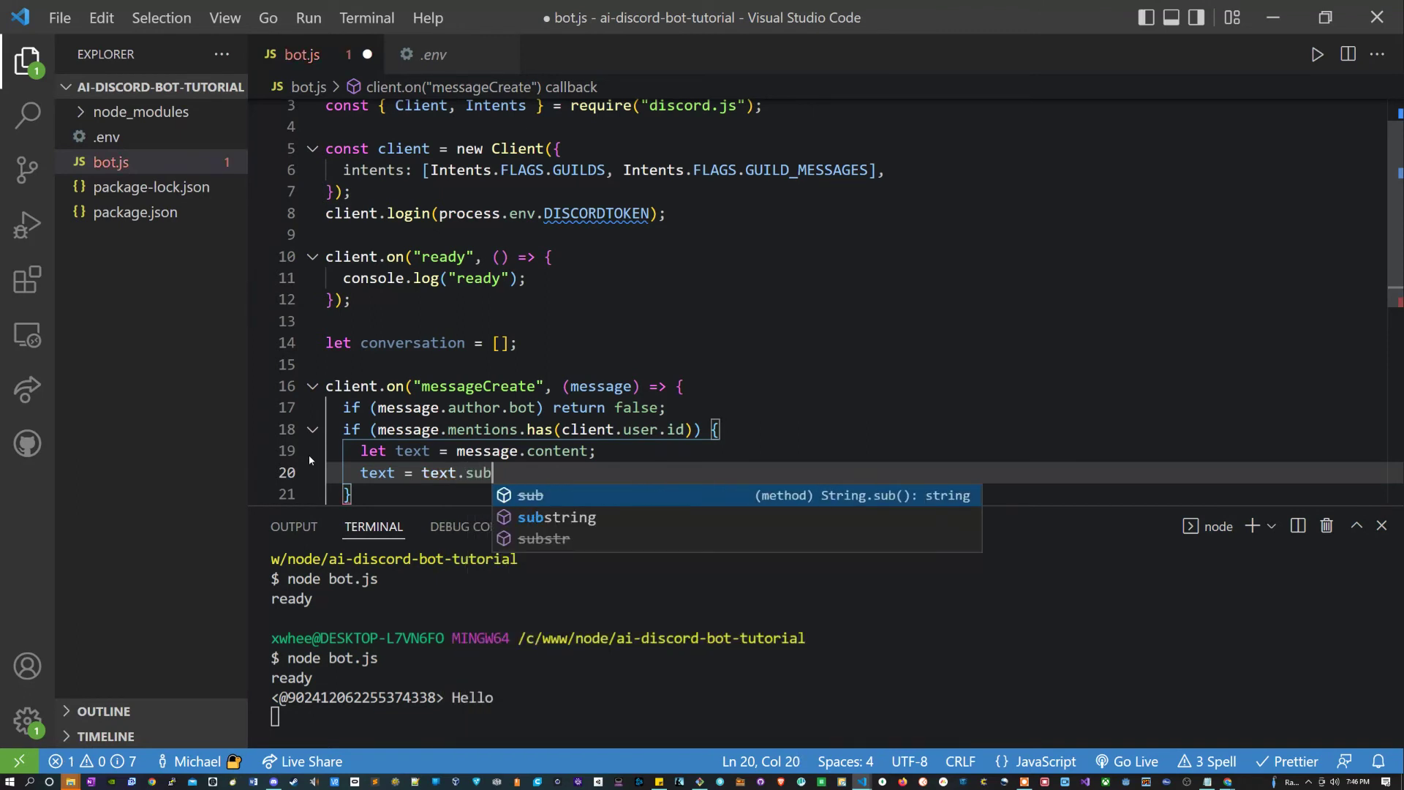
type("s")
key("Return")
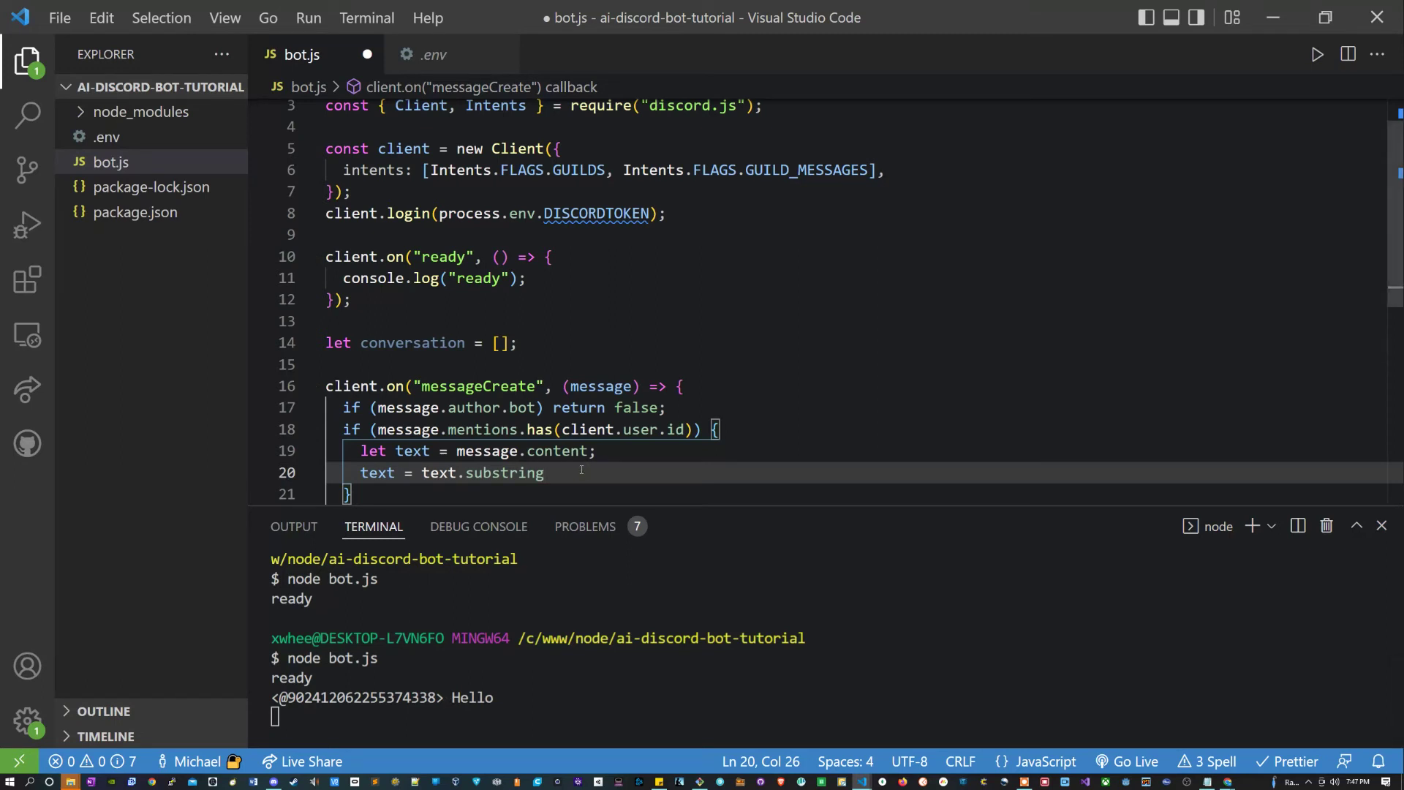
type("(")
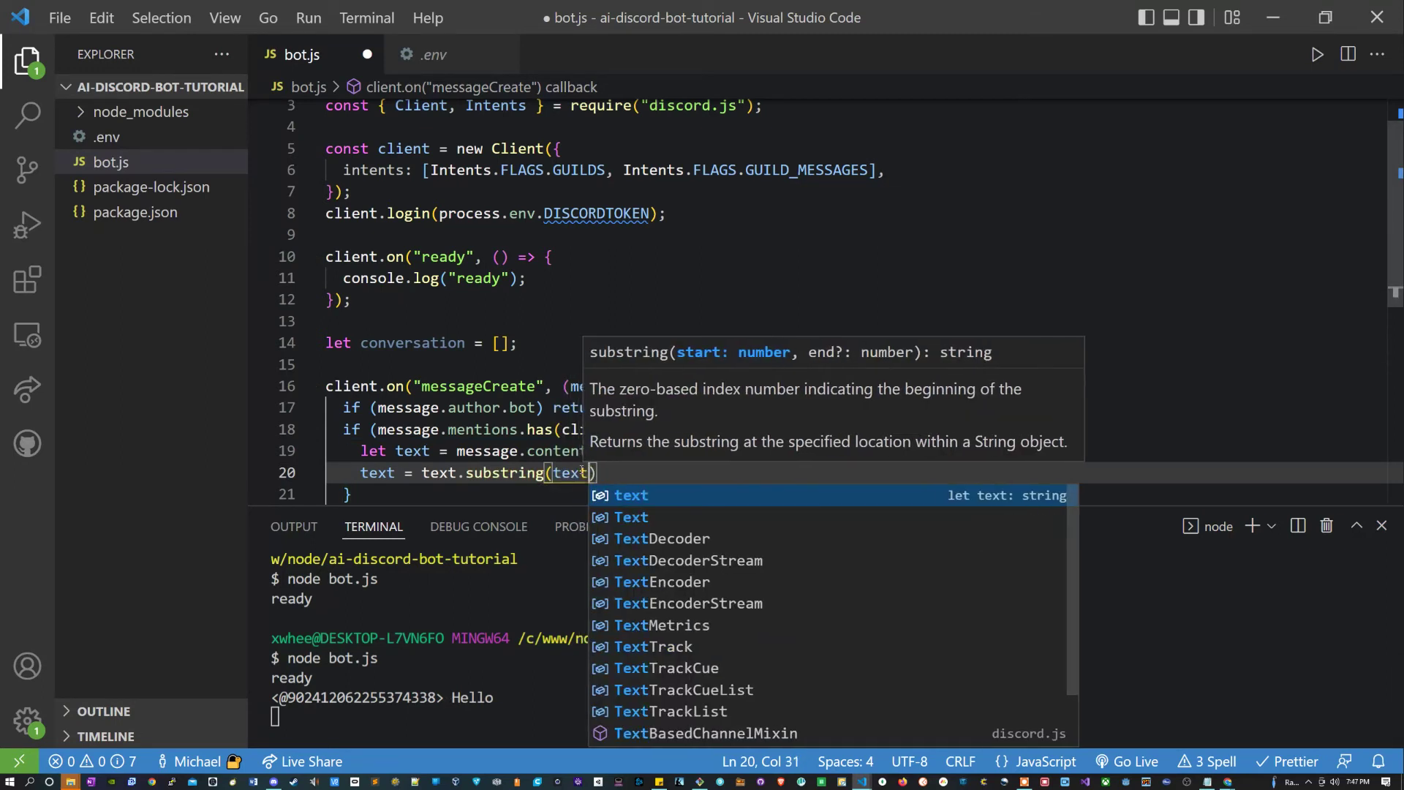
type("text.indexOf")
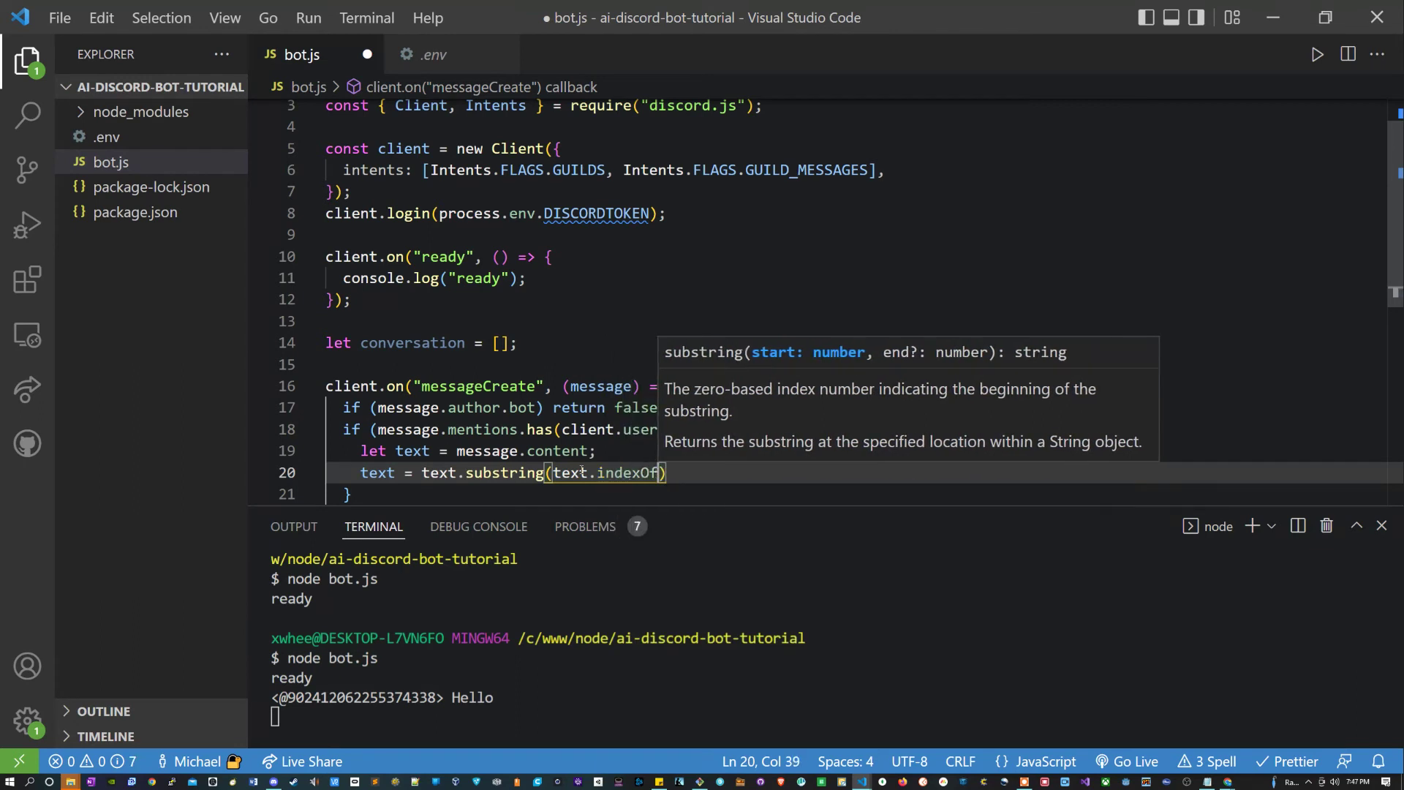
type("('")
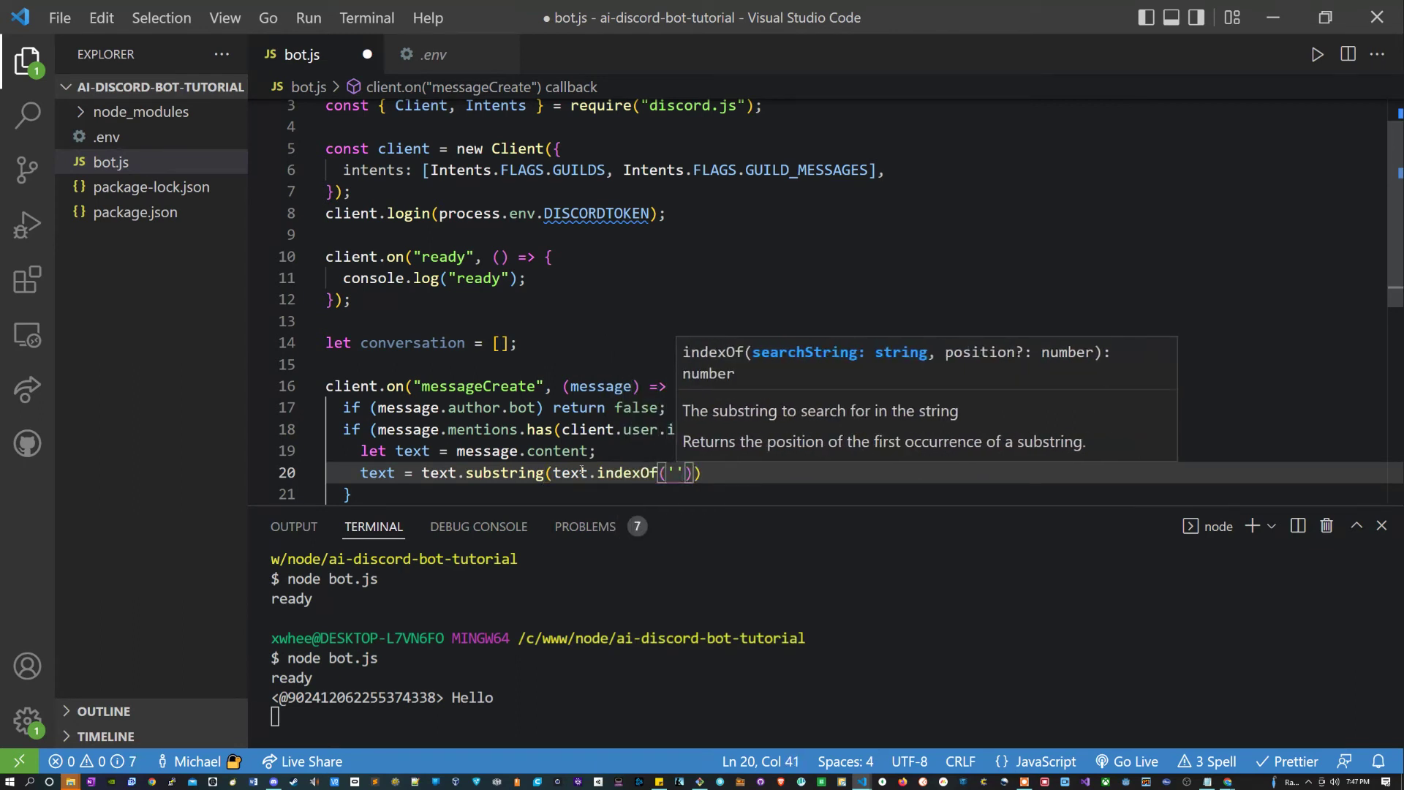
type(">")
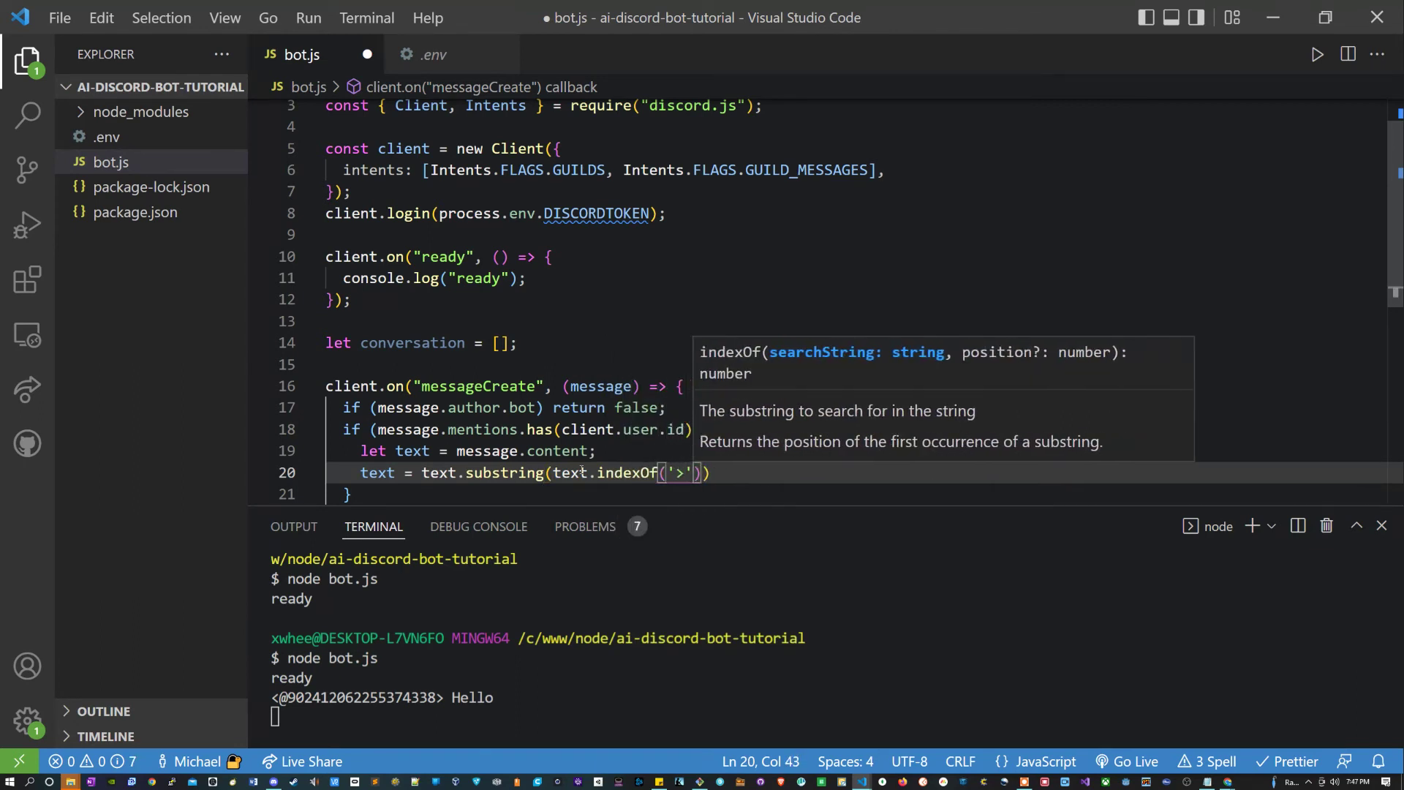
type("')")
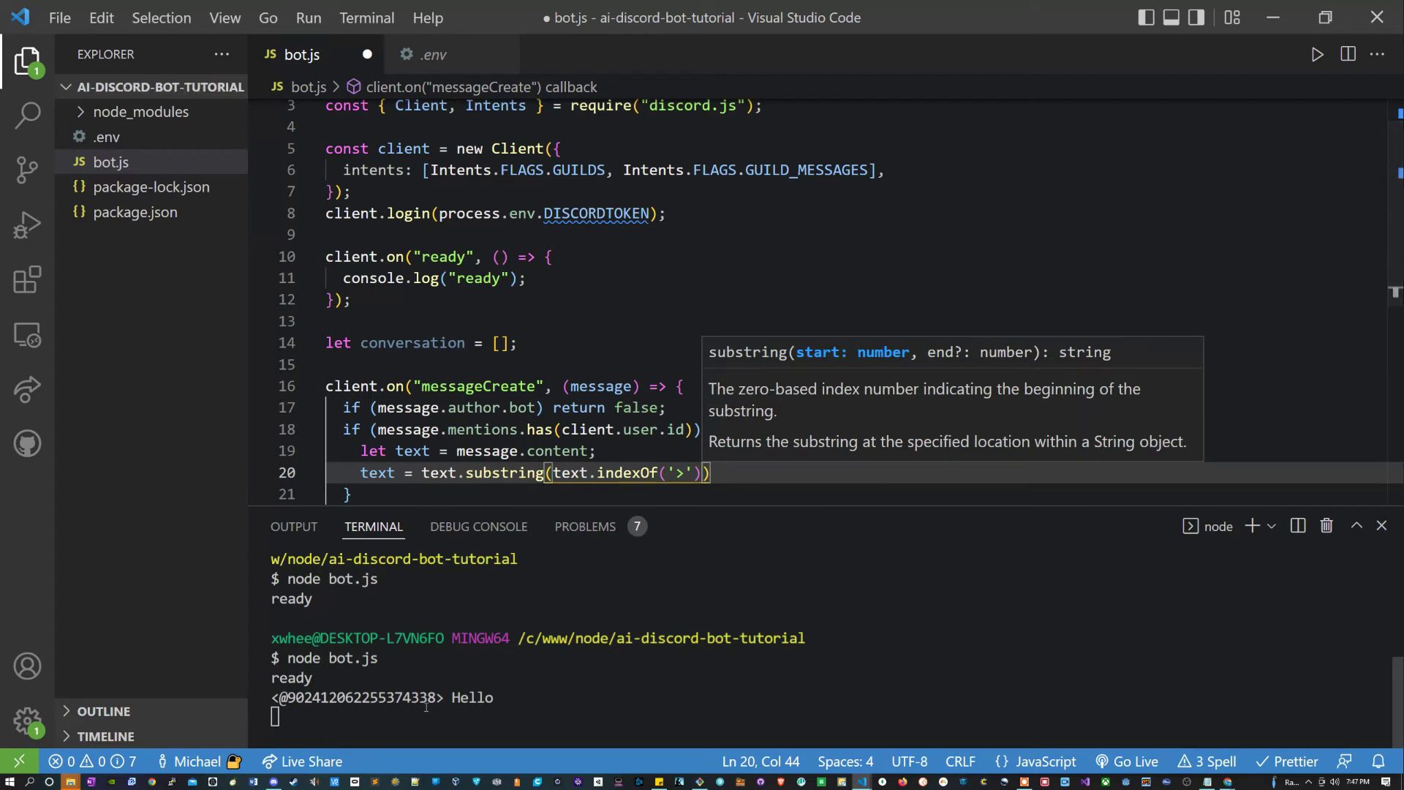
key("Escape")
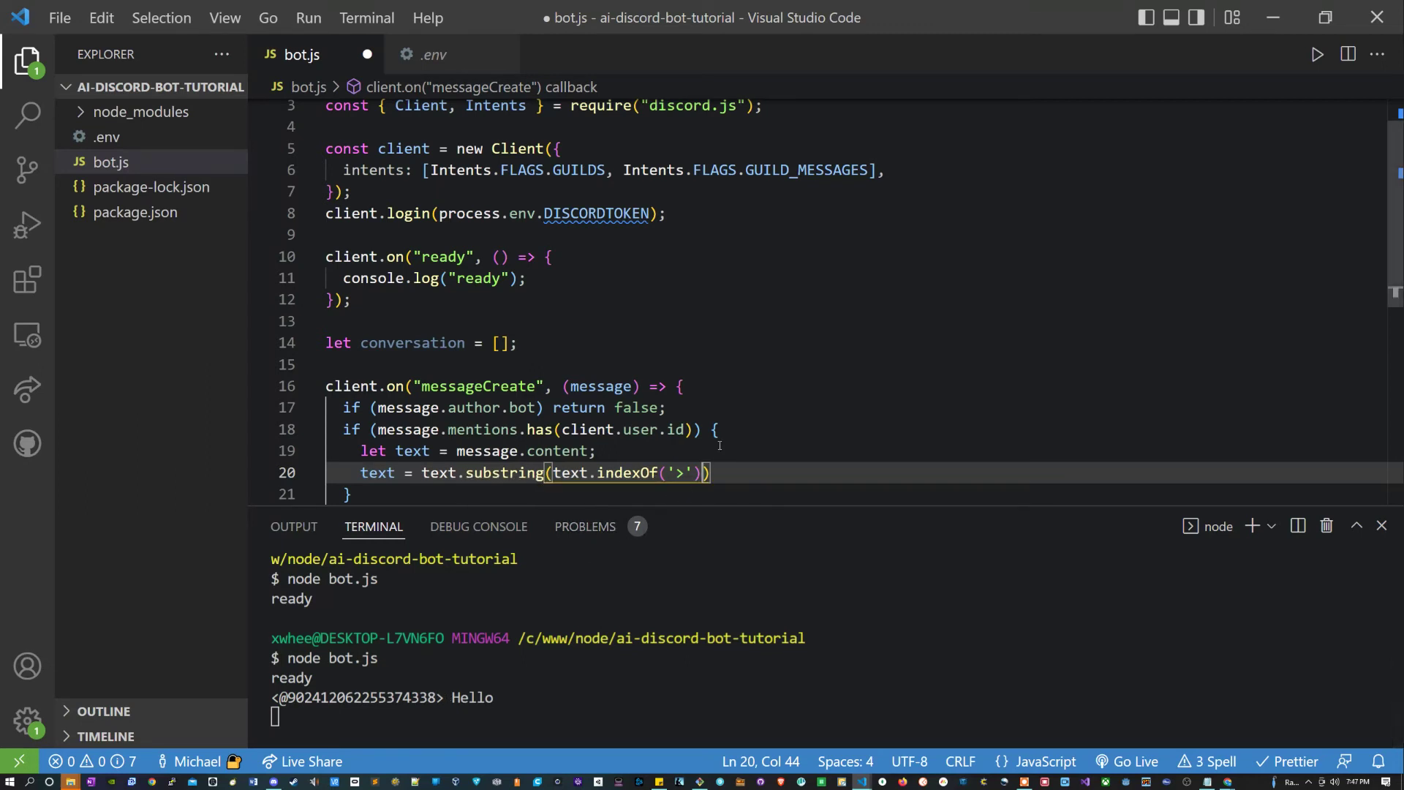
type("+2")
type(",")
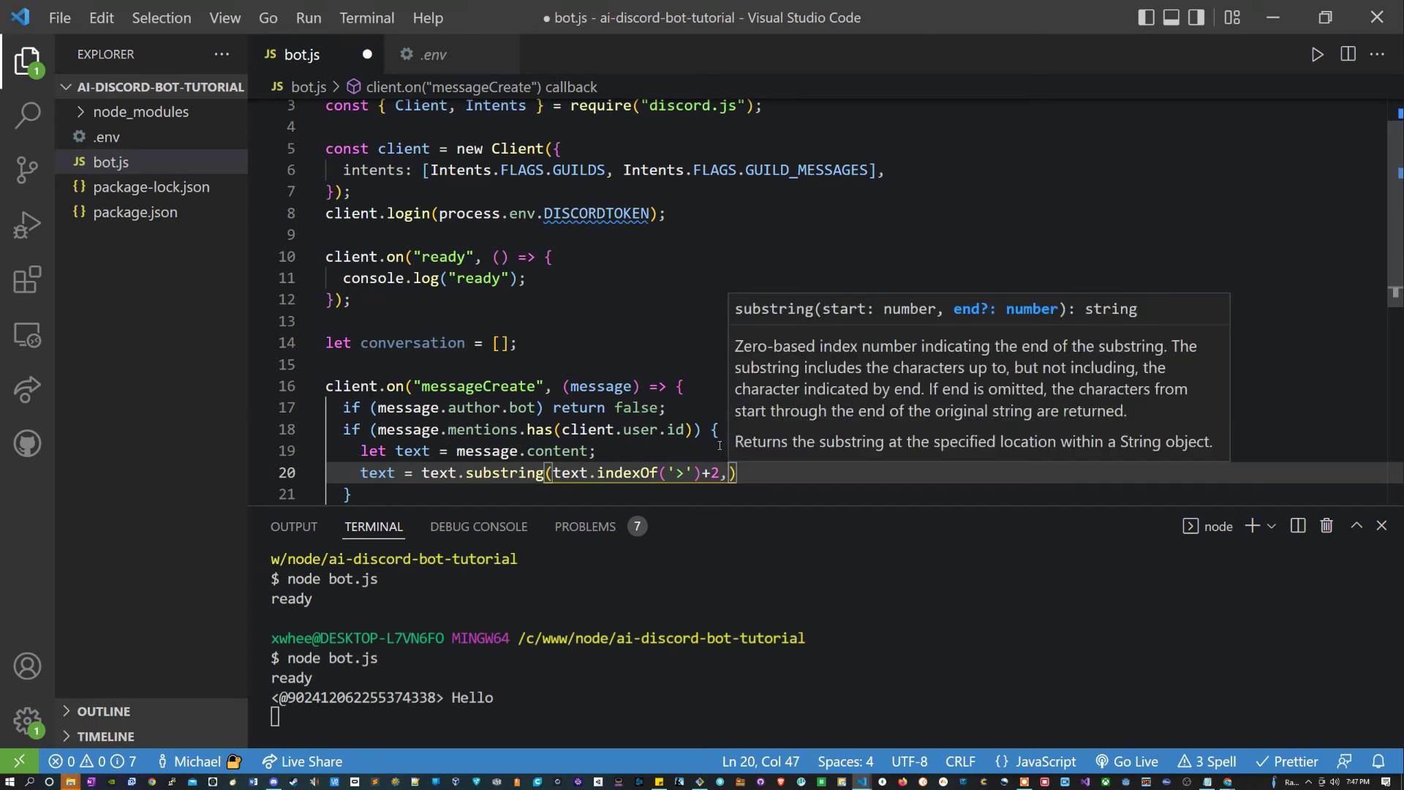
type("text.length;")
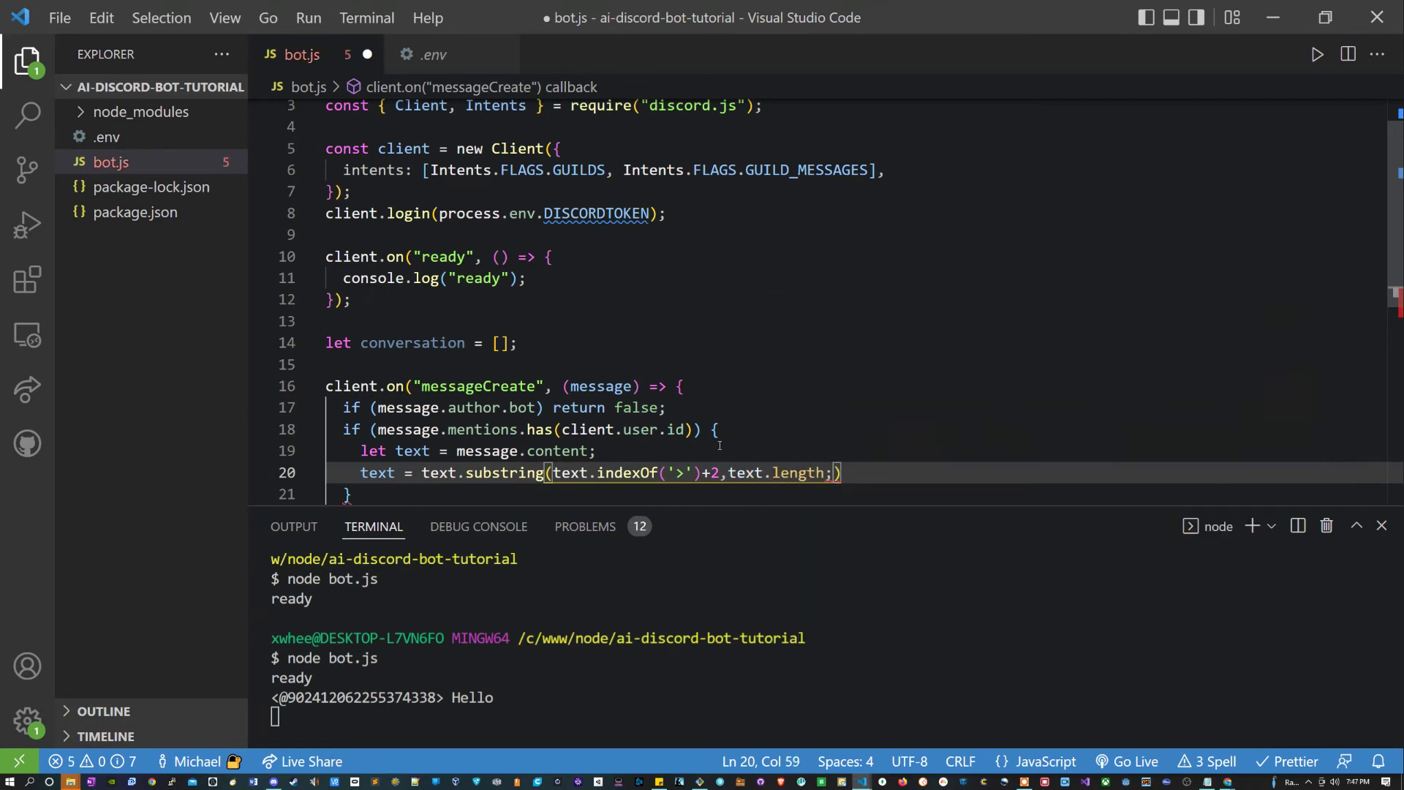
key("BackSpace")
key("End")
type(";")
key("ctrl+s")
key("Return")
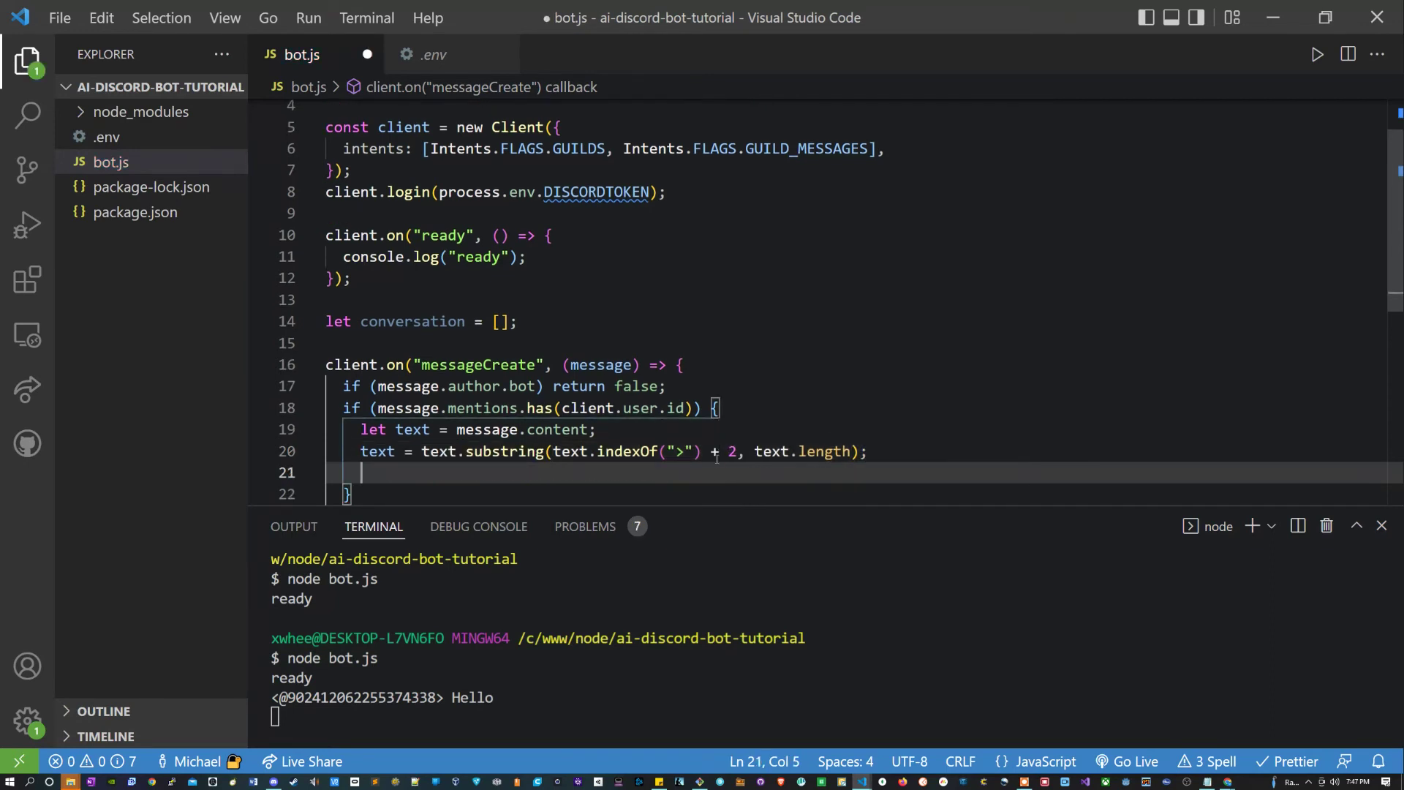
type("conso")
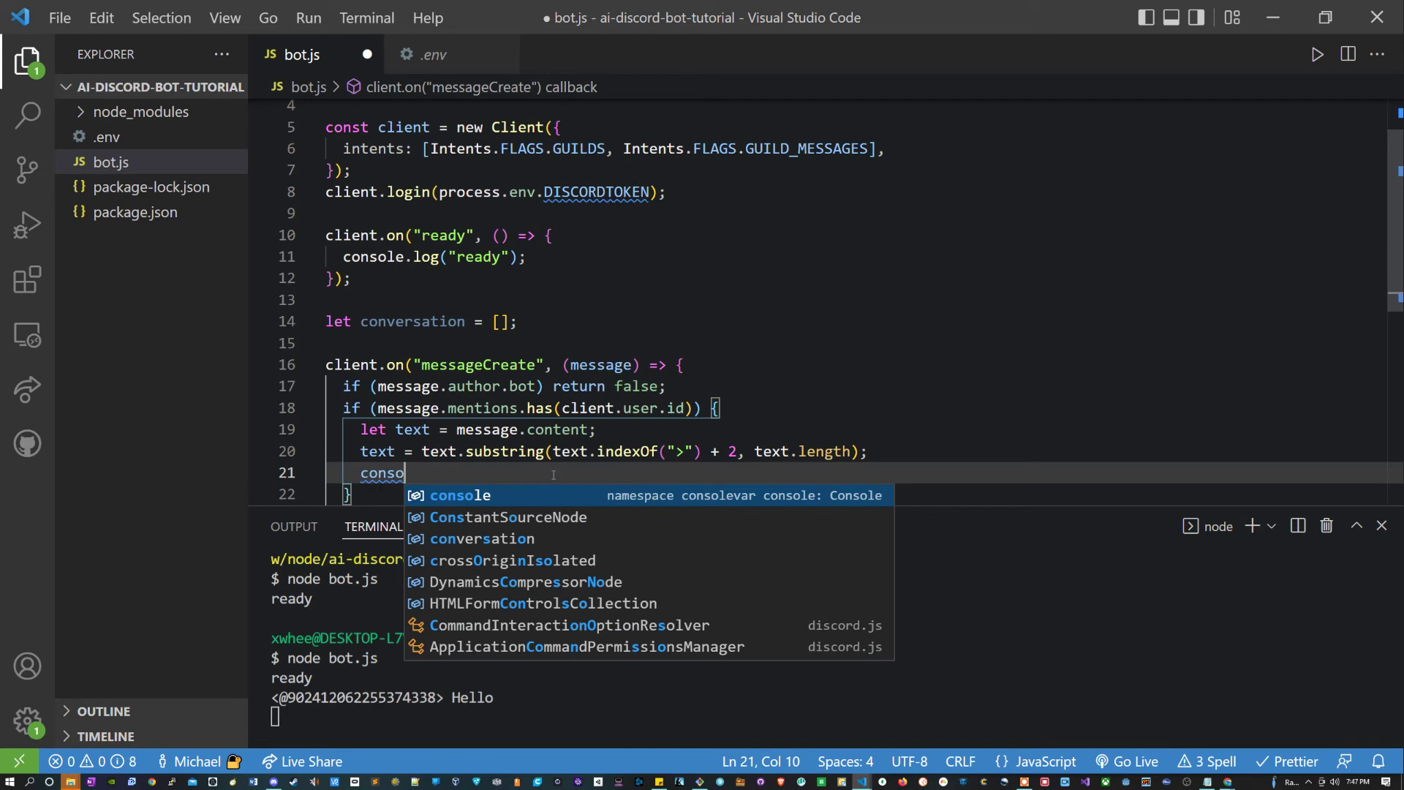
type("le.log(text")
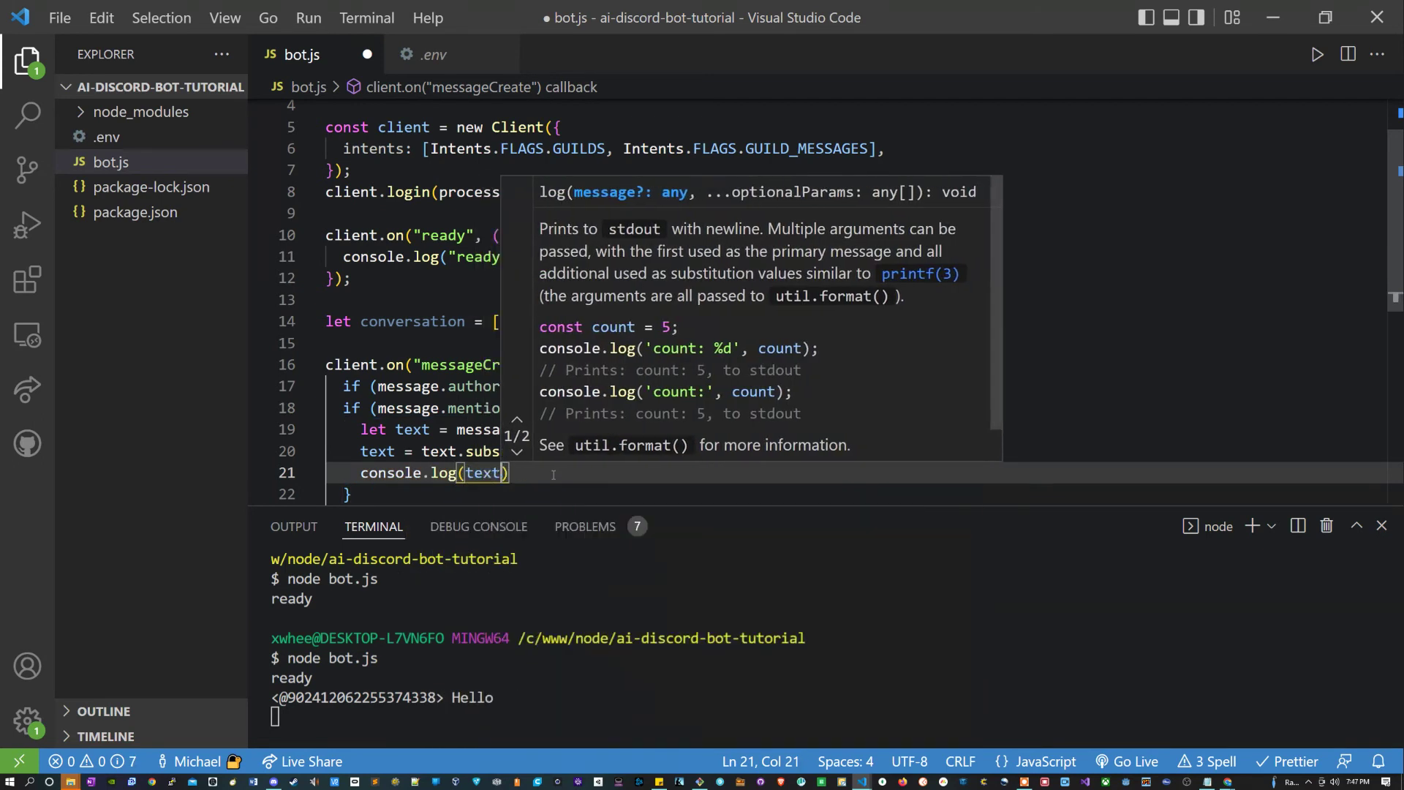
key("ctrl+s")
Restart node bot.js in the terminal with the updated code
key("ctrl+c")
key("Up")
key("Return")
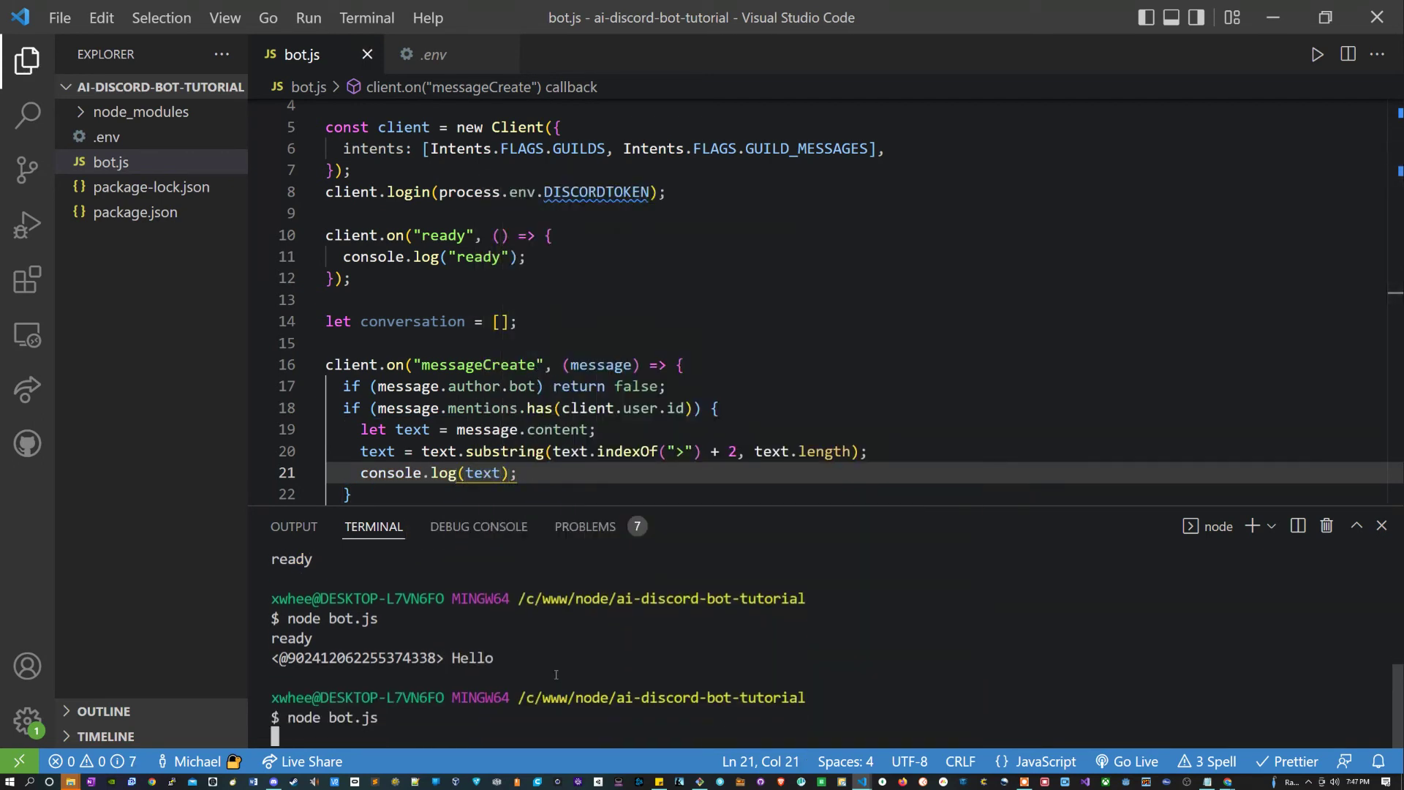
left_click(1335, 20)
left_click(1103, 743)
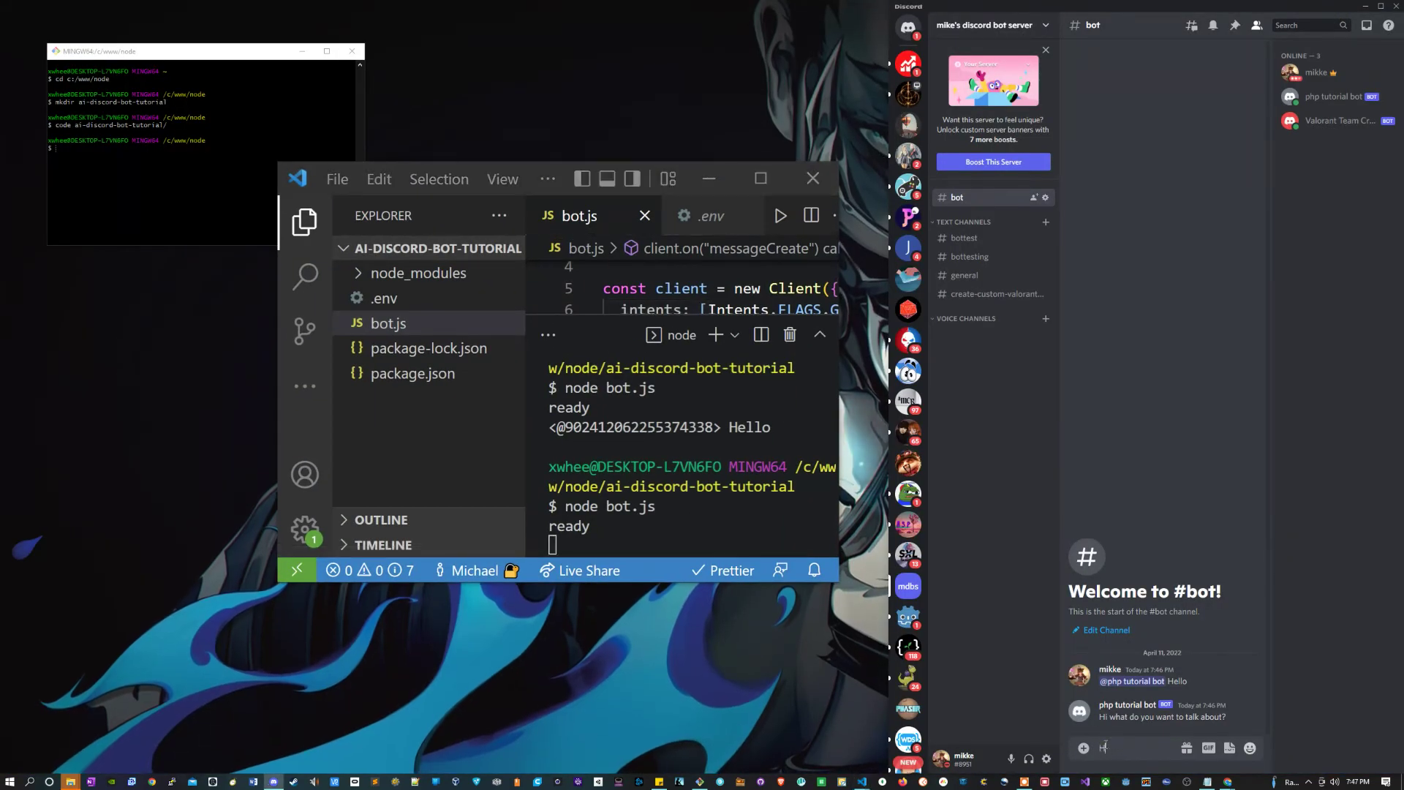
type("Hi")
key("Home")
type("@php")
key("Tab")
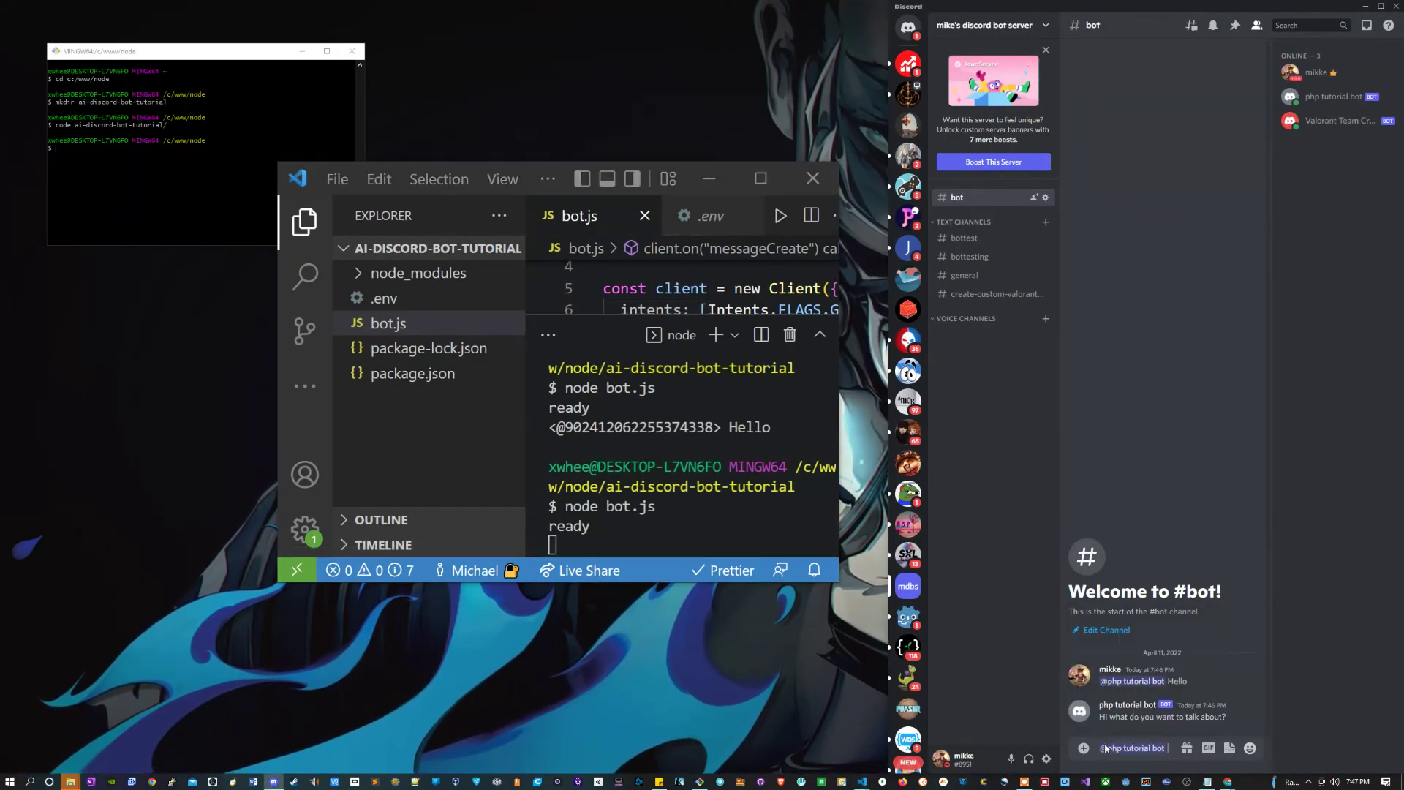
key("shift+Return")
type("llo")
key("Return")
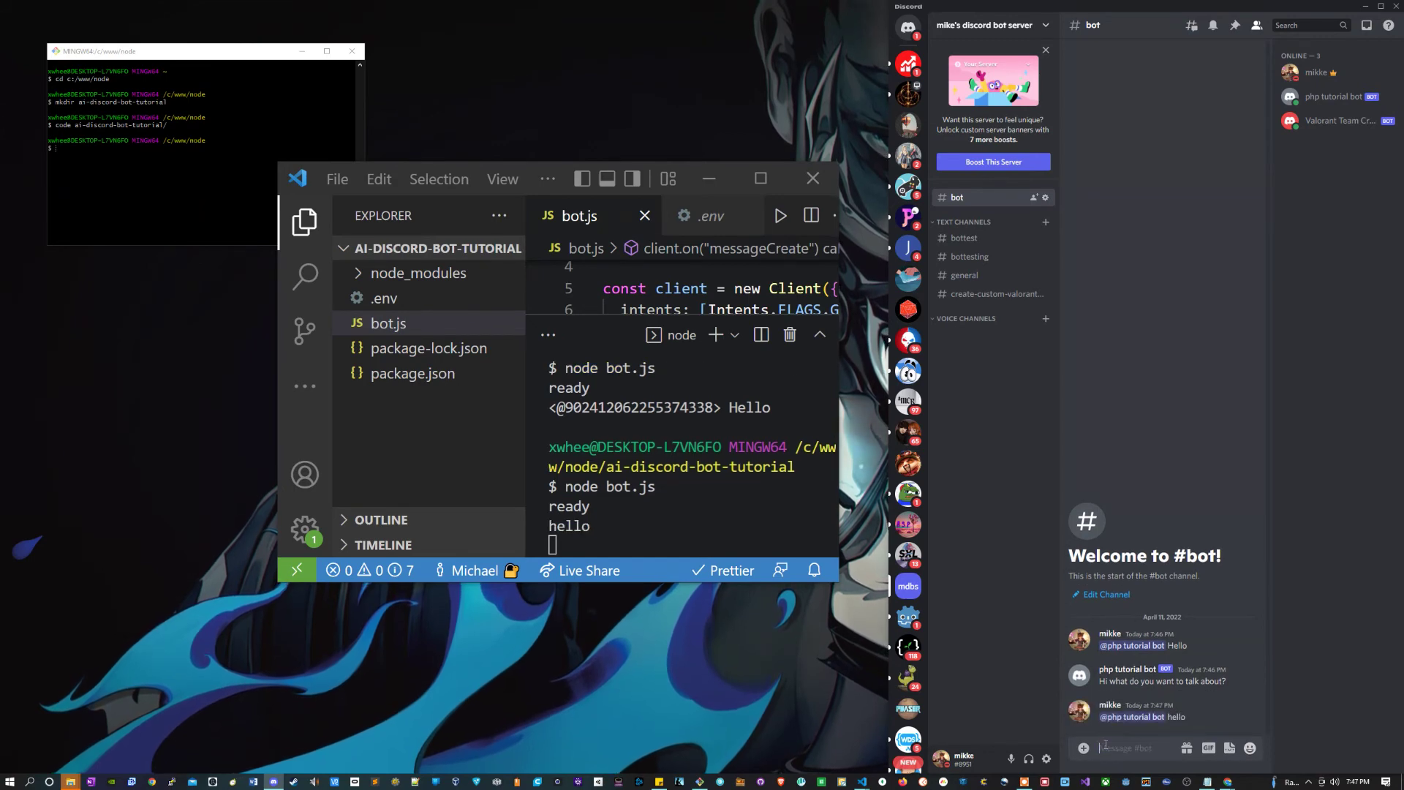
left_click(760, 178)
key("ctrl+c")
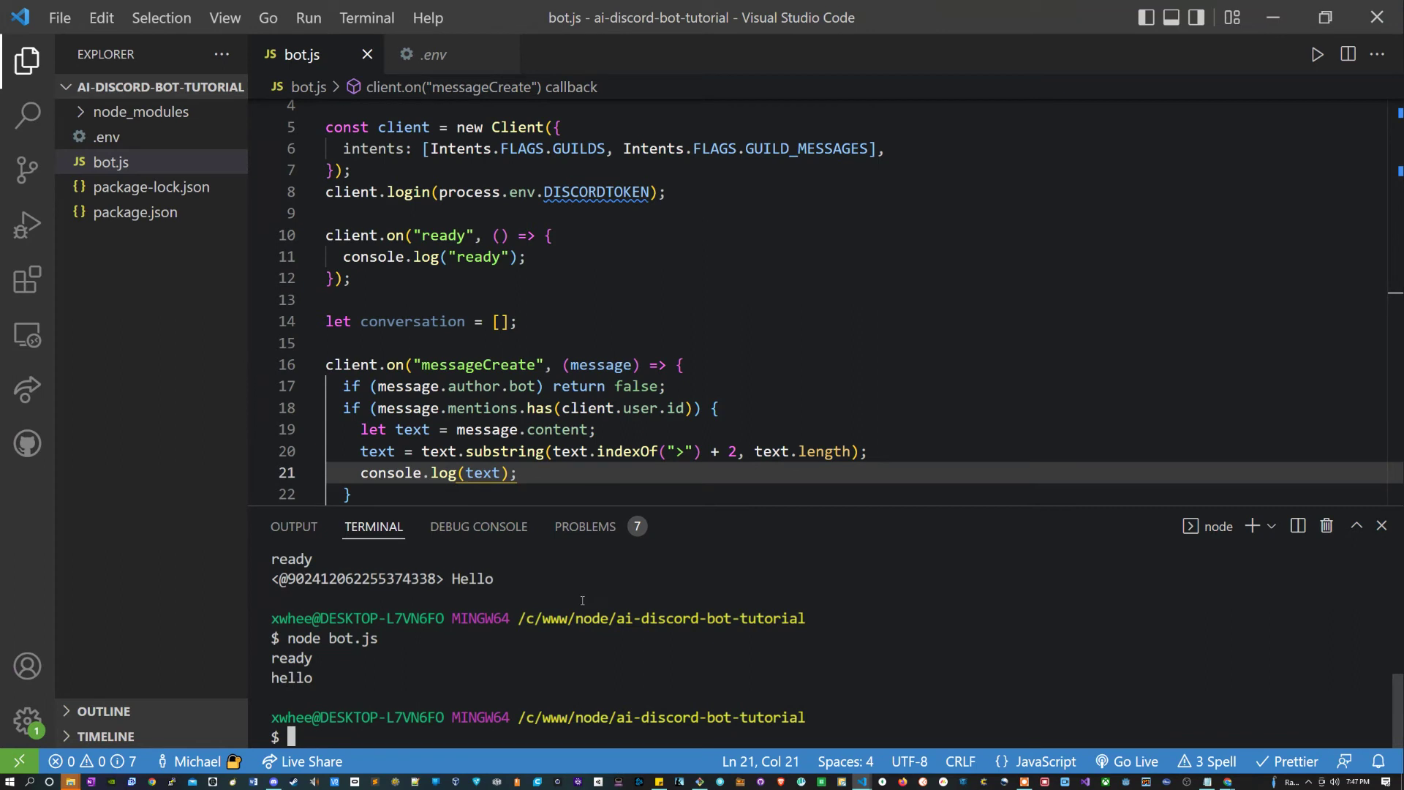
Add the comment '//Get a AI response and add text / res to conversation' below line 21
left_click(545, 473)
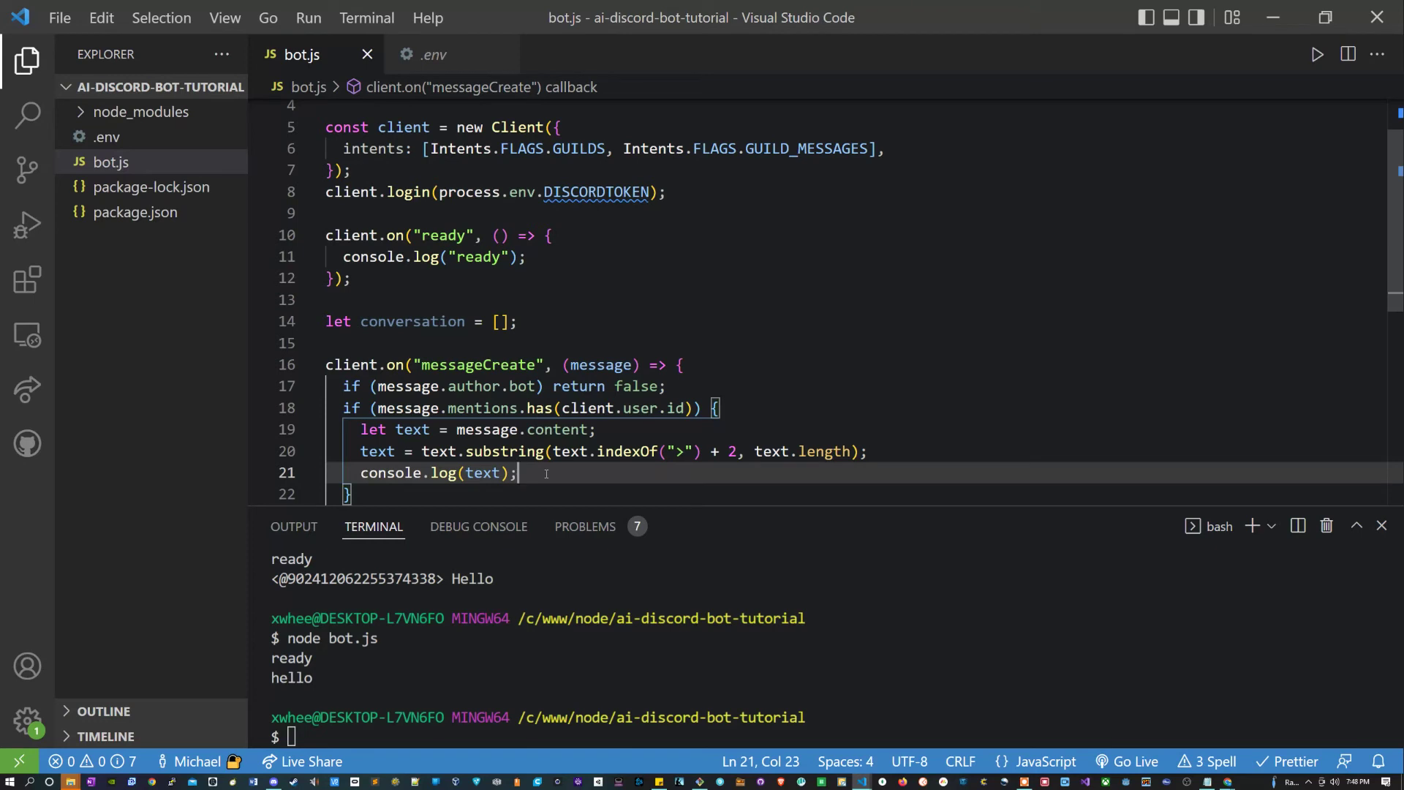
key("Return")
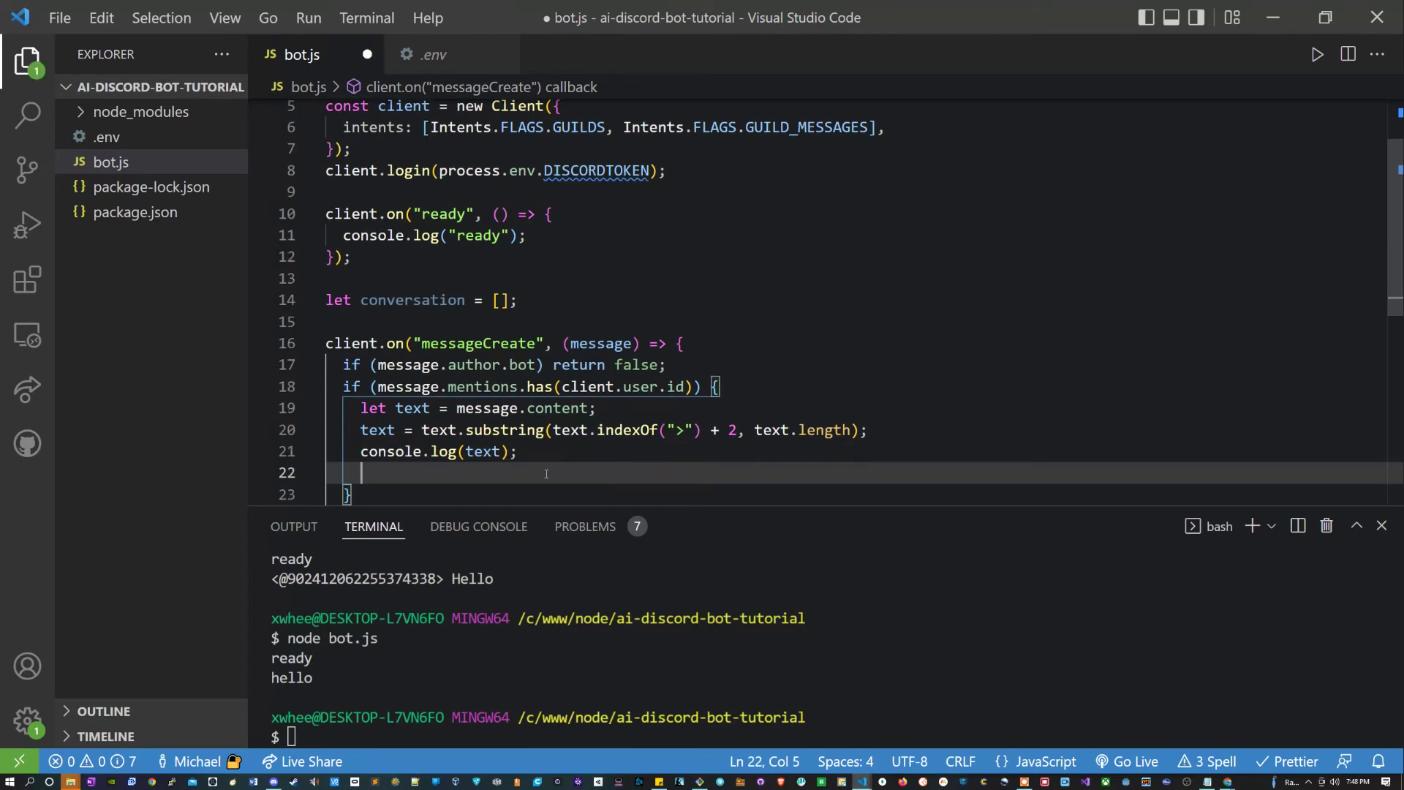
key("Return")
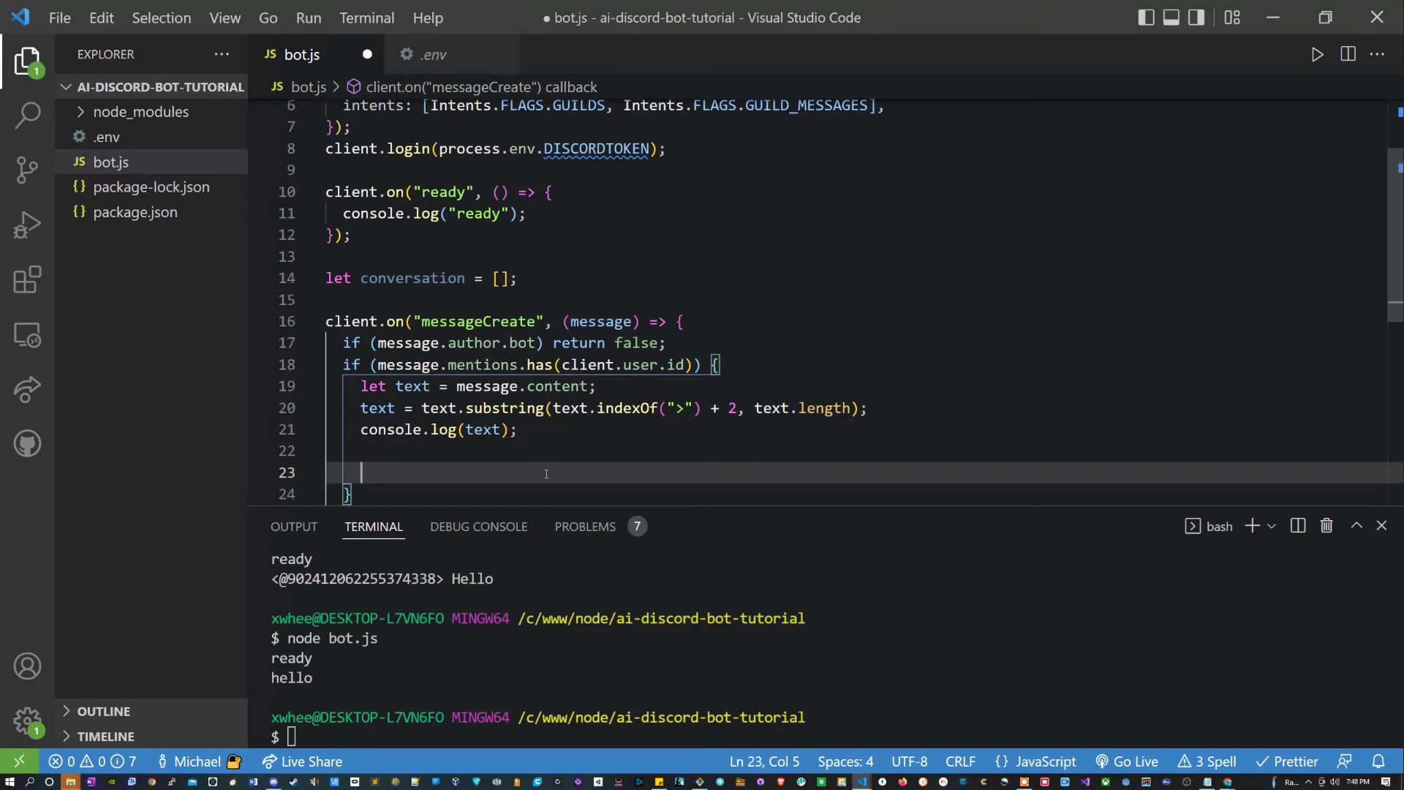
type("//")
type("Get a ")
type("AI resp")
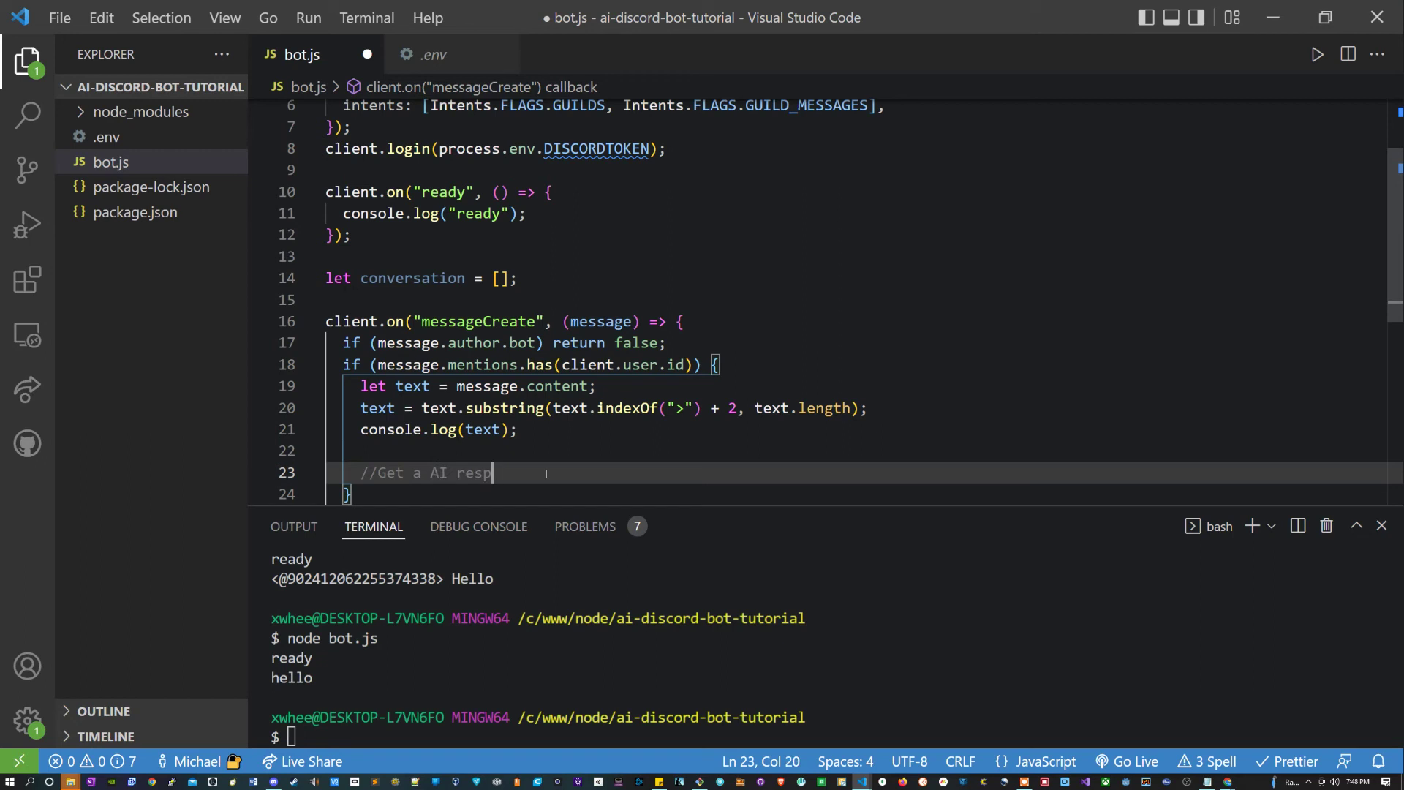
type("onse and ad")
type("d text ")
type("/ res ")
type("to conversatio")
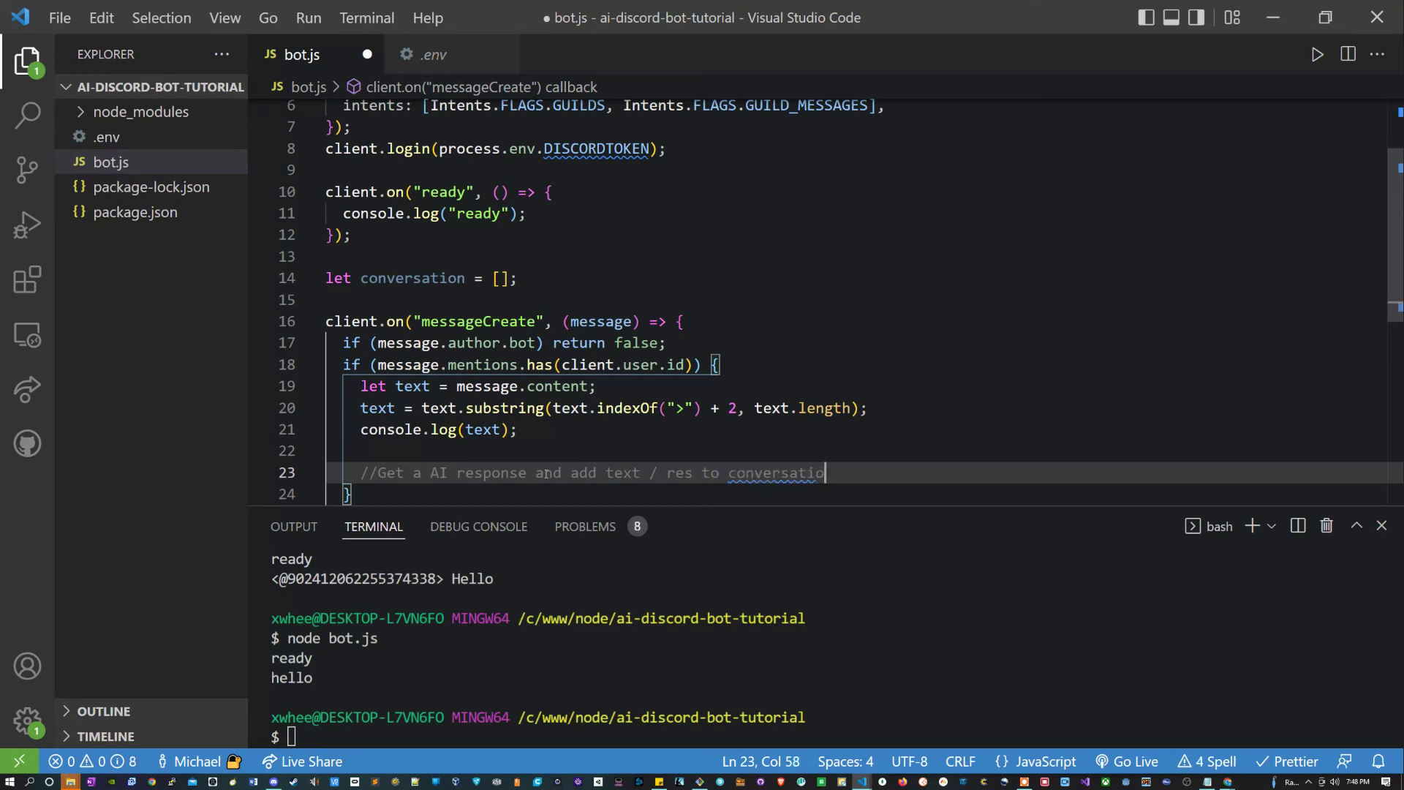
type("n")
key("Return")
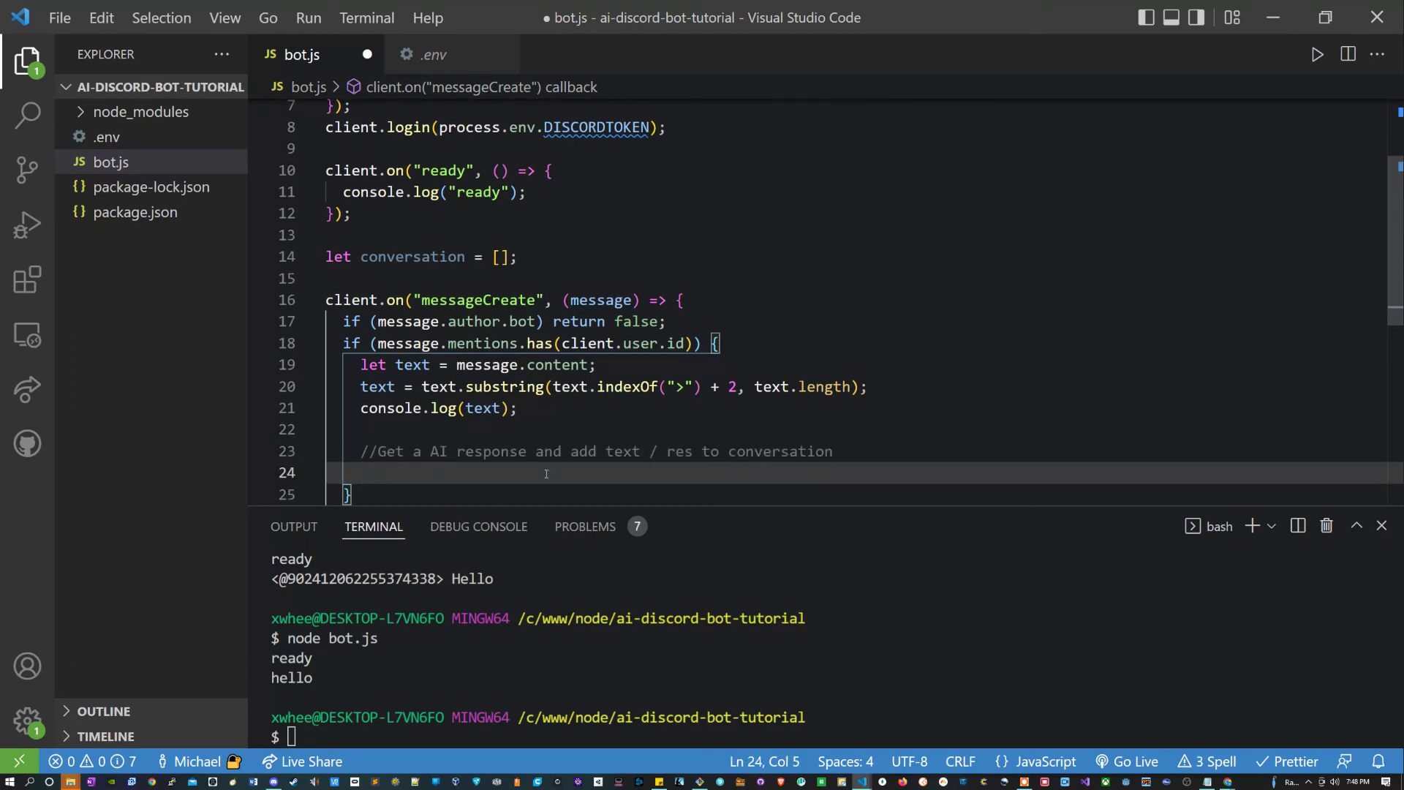
type("cle")
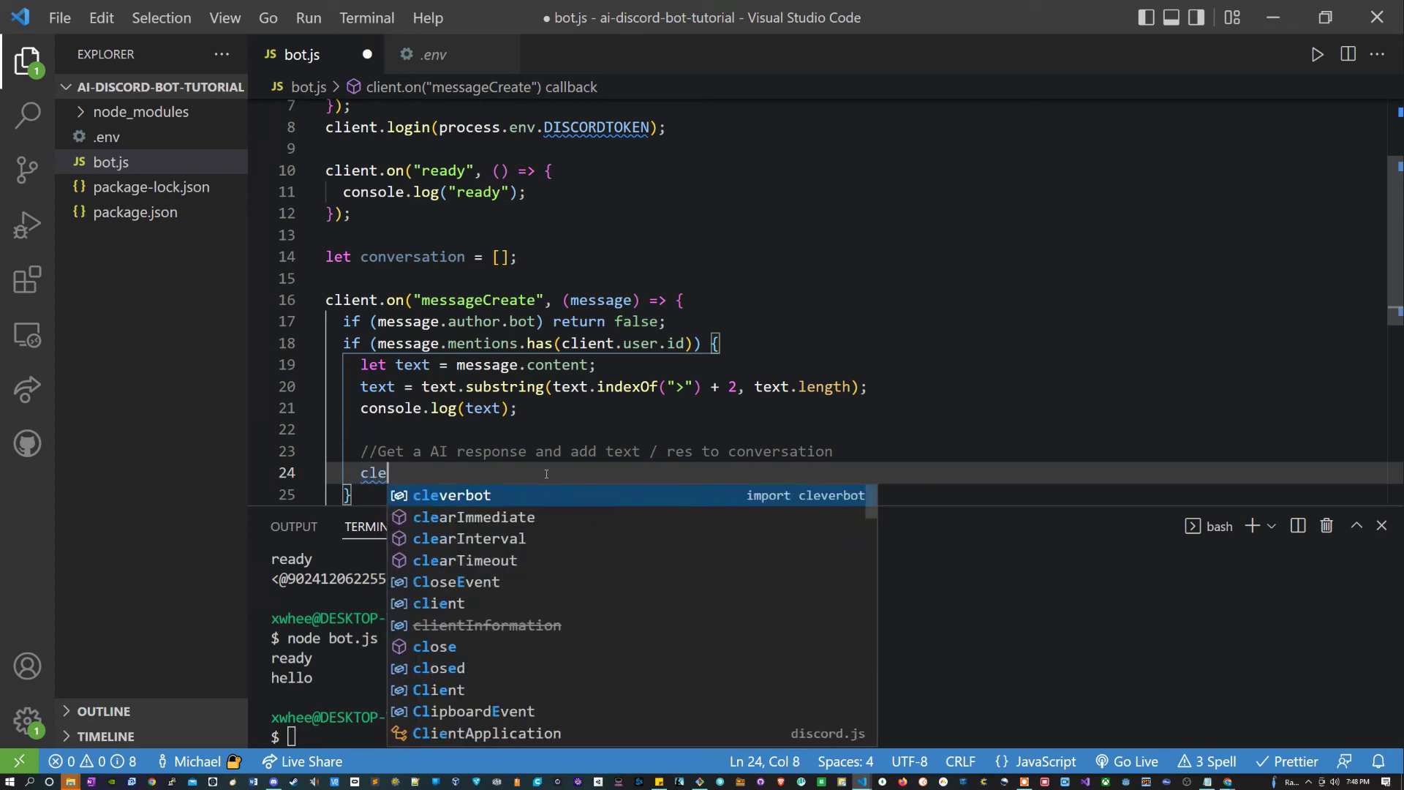
Call cleverbot with text and conversation and open its then() response callback
key("Return")
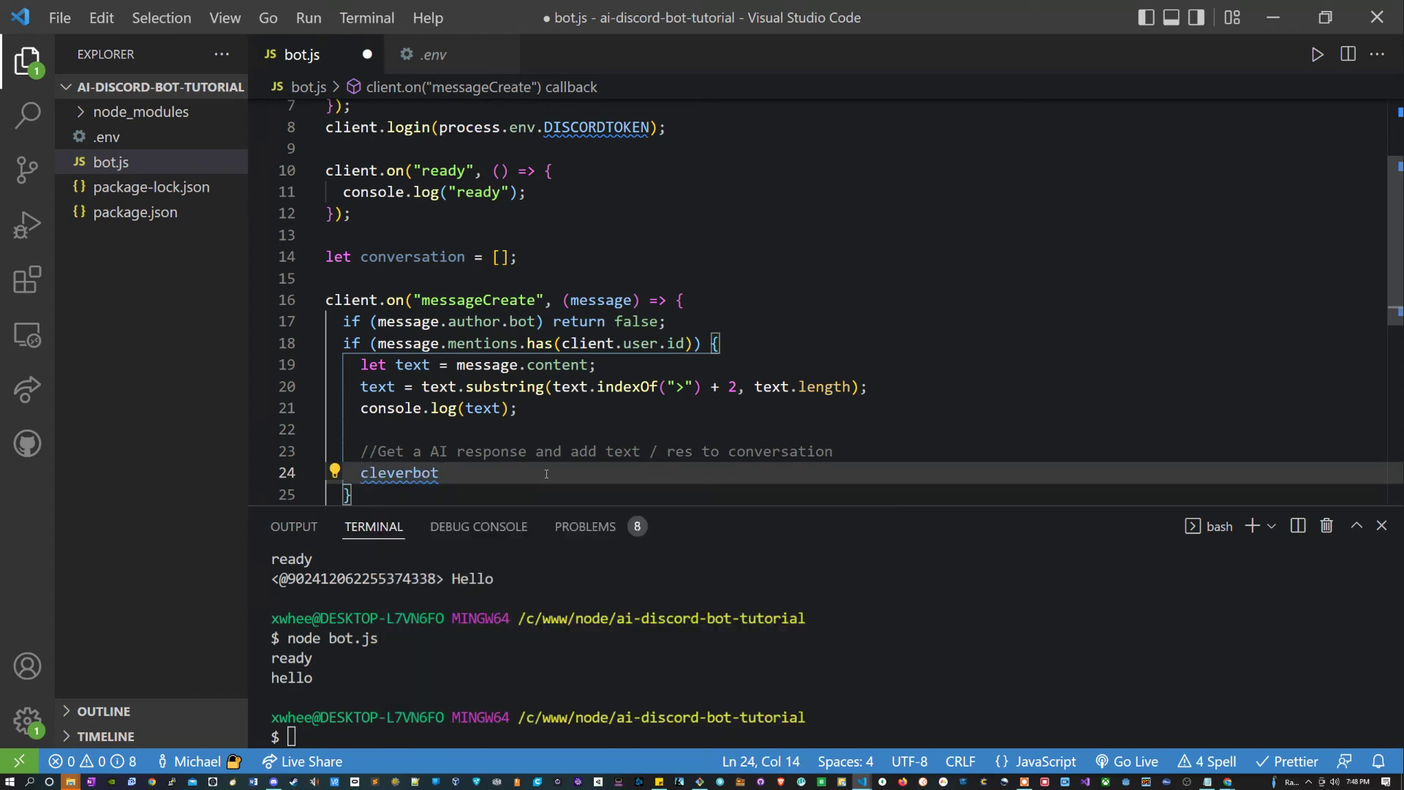
type("(text,c")
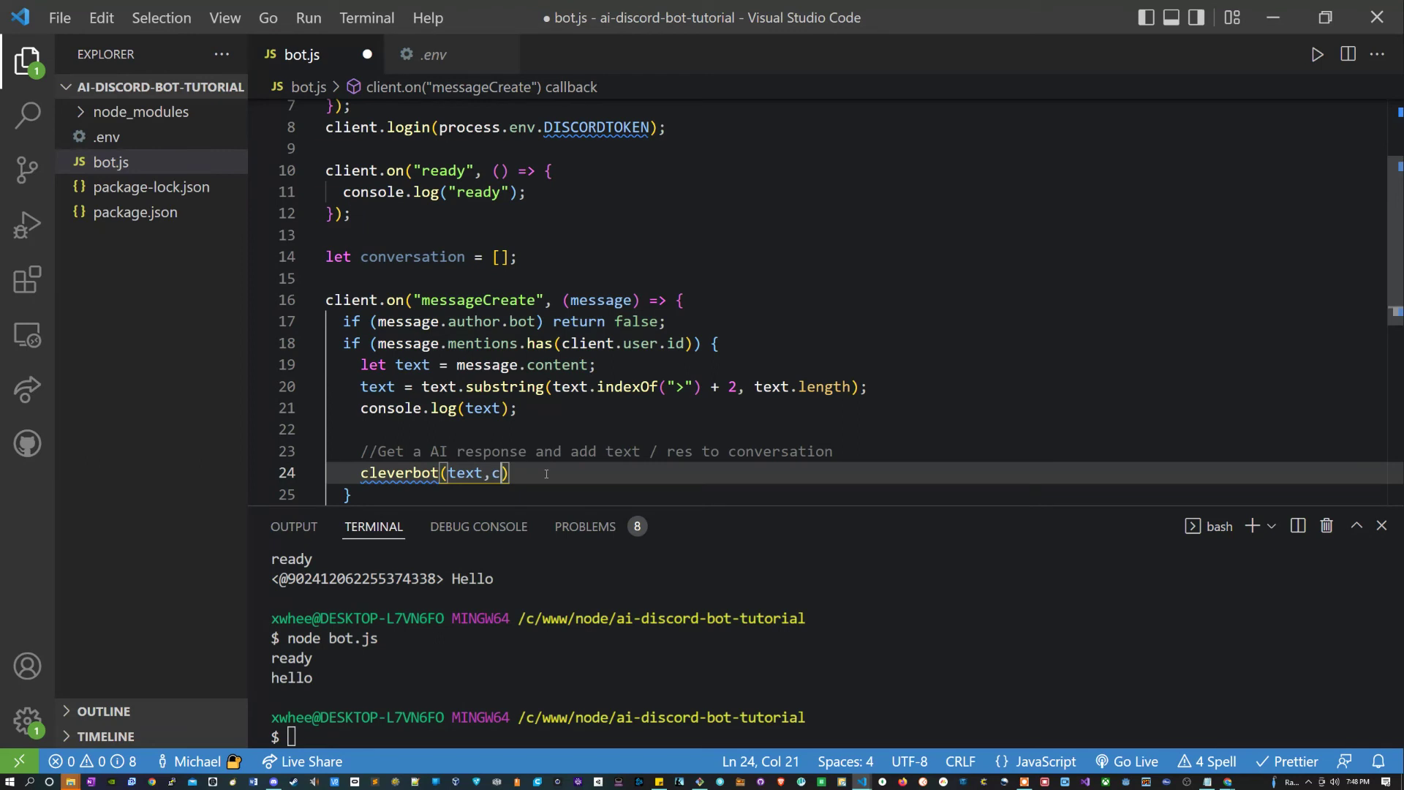
type("on")
key("Down")
key("Return")
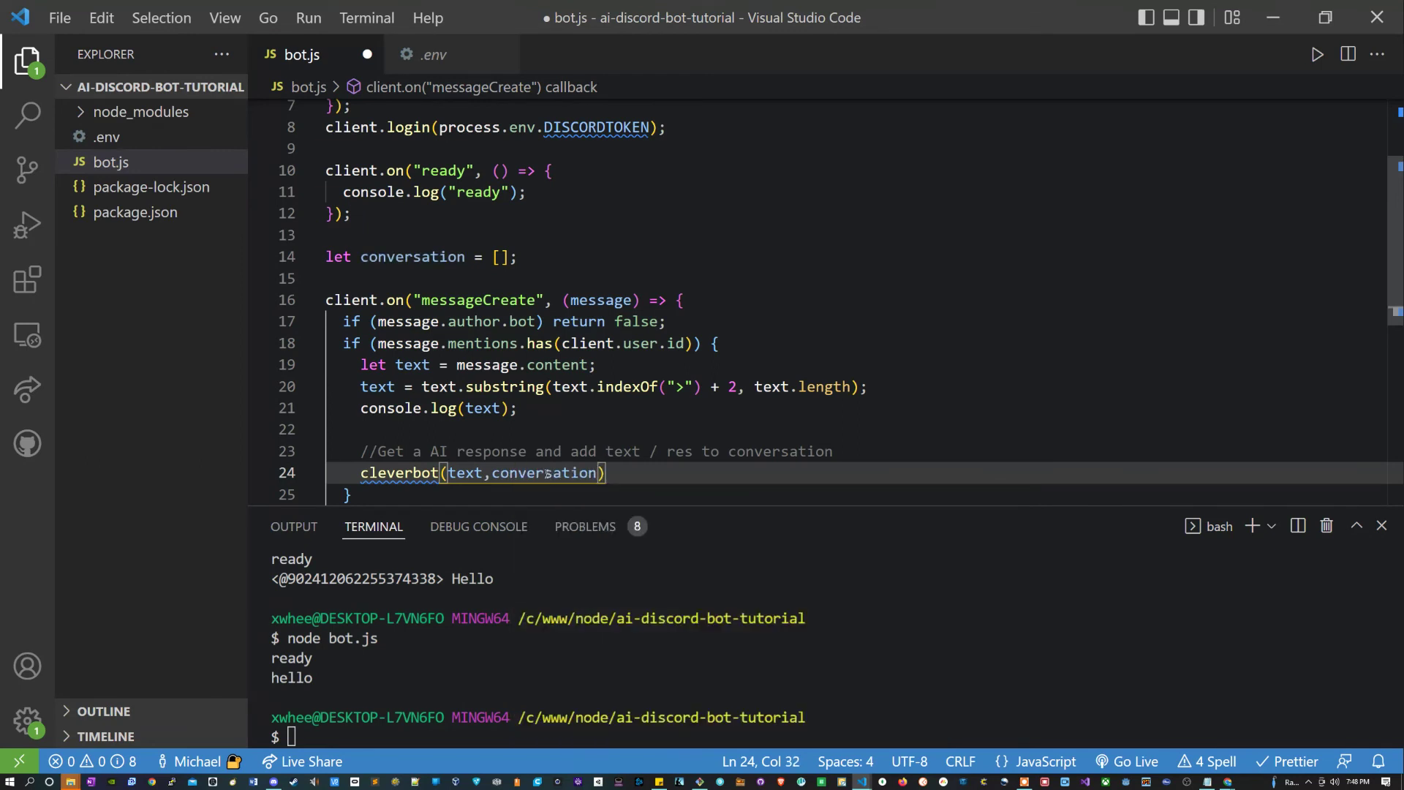
type(")")
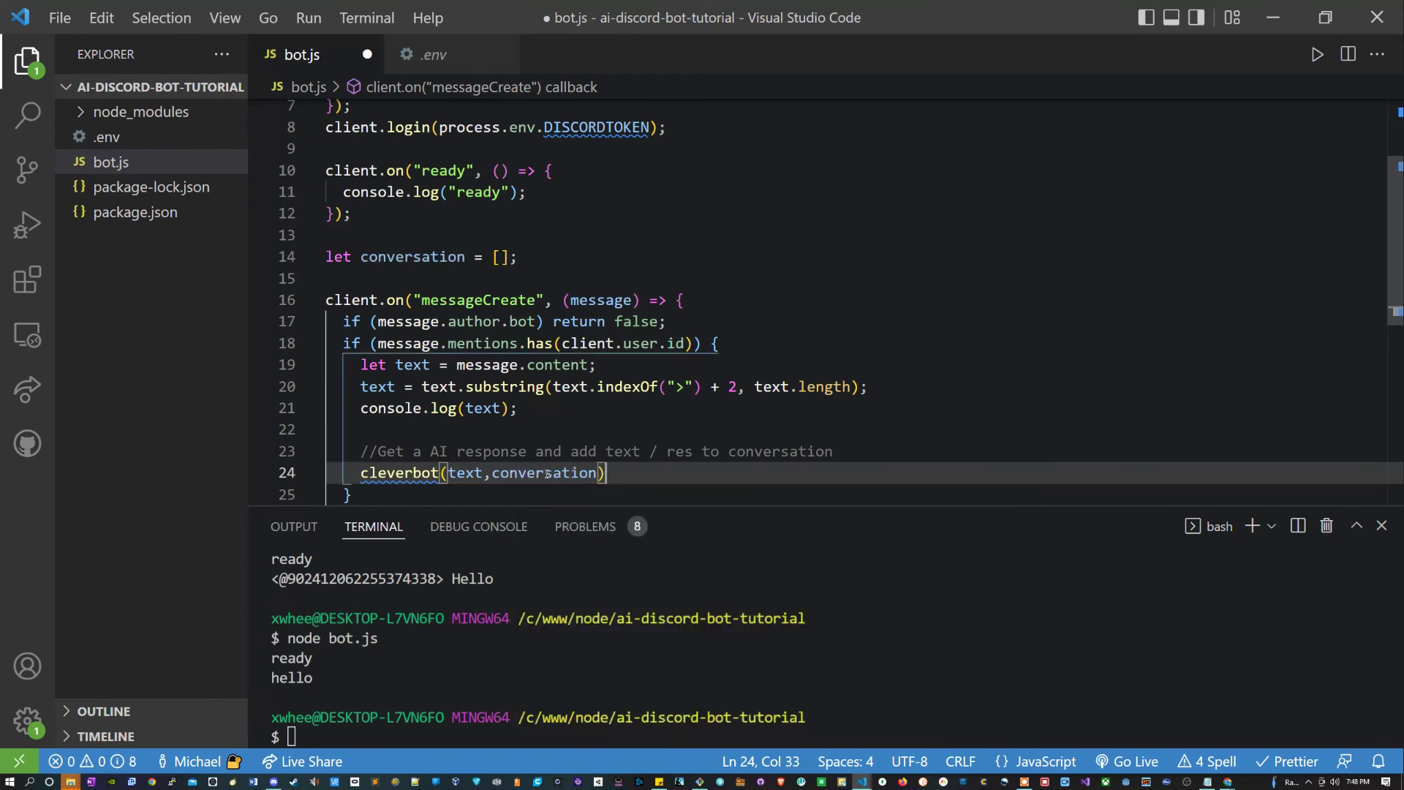
type(".then(")
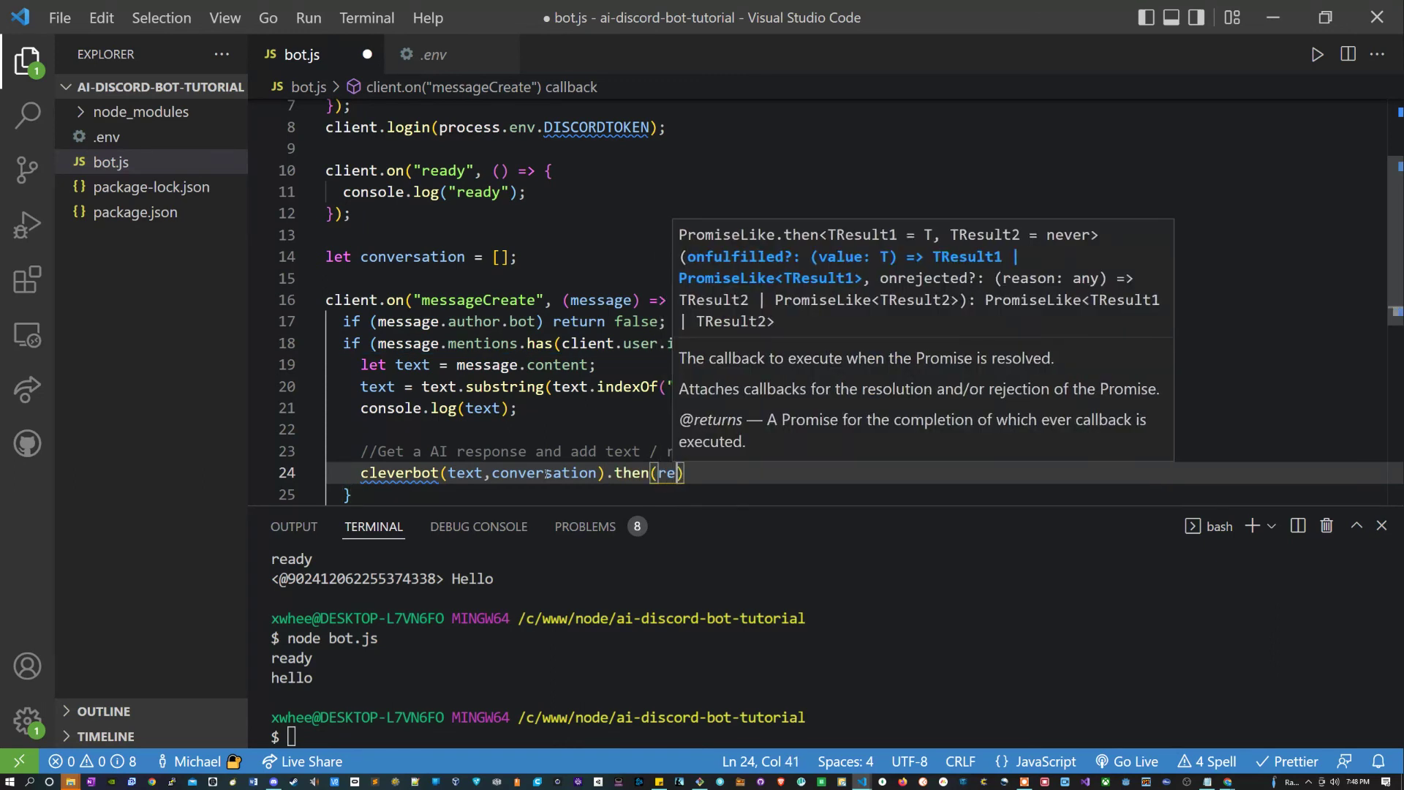
type("res")
type("=>")
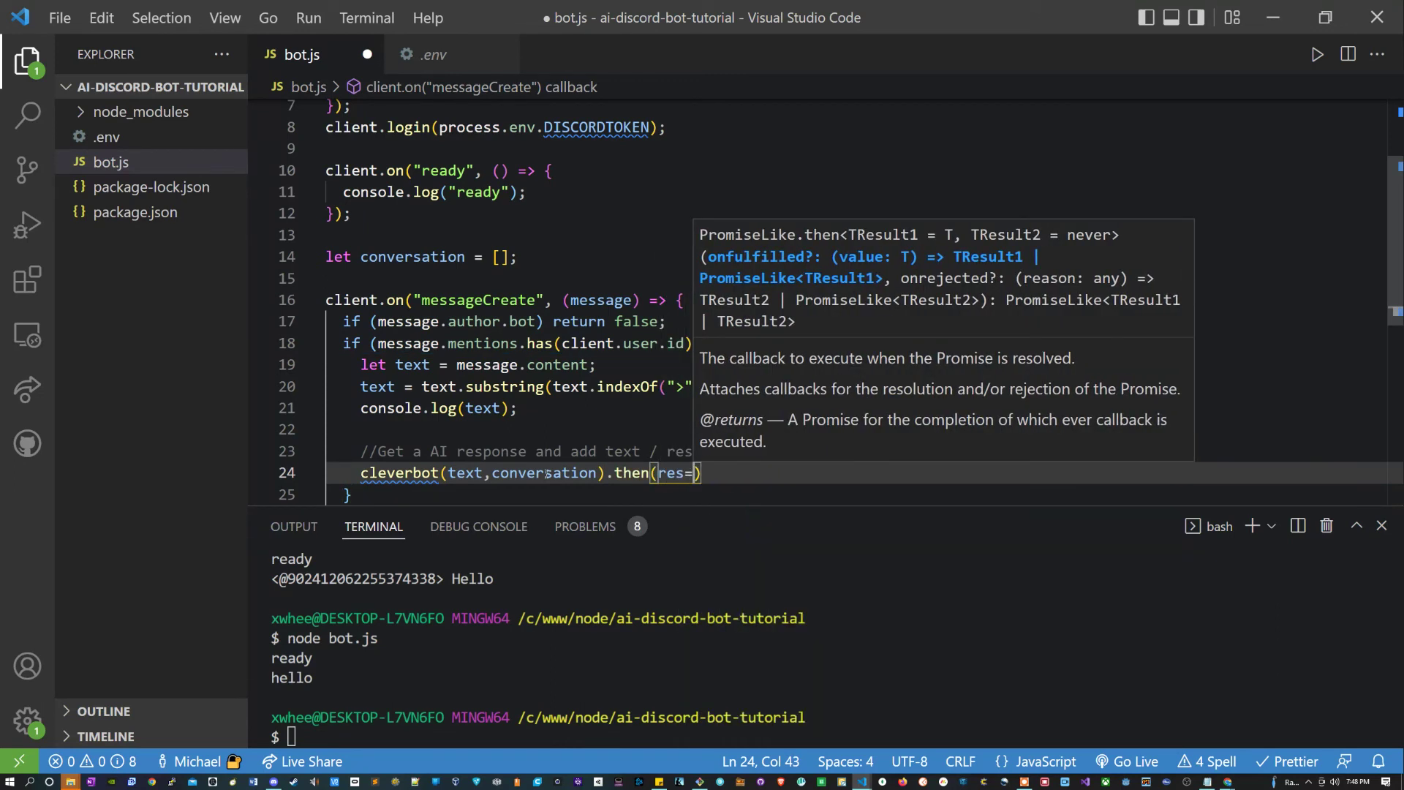
type("{")
key("Return")
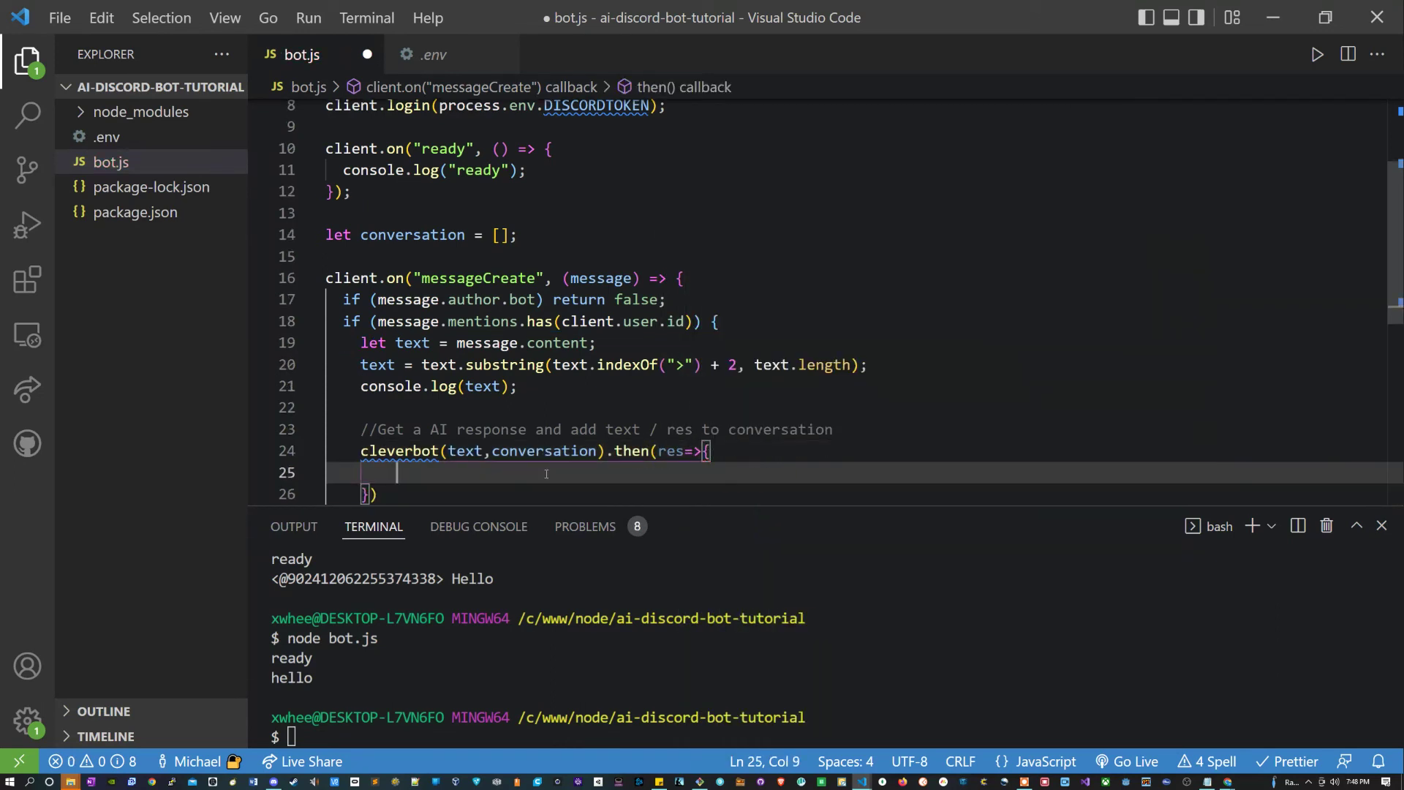
type("conv")
Push text and res onto conversation, send res with message.channel.send, and save
key("Tab")
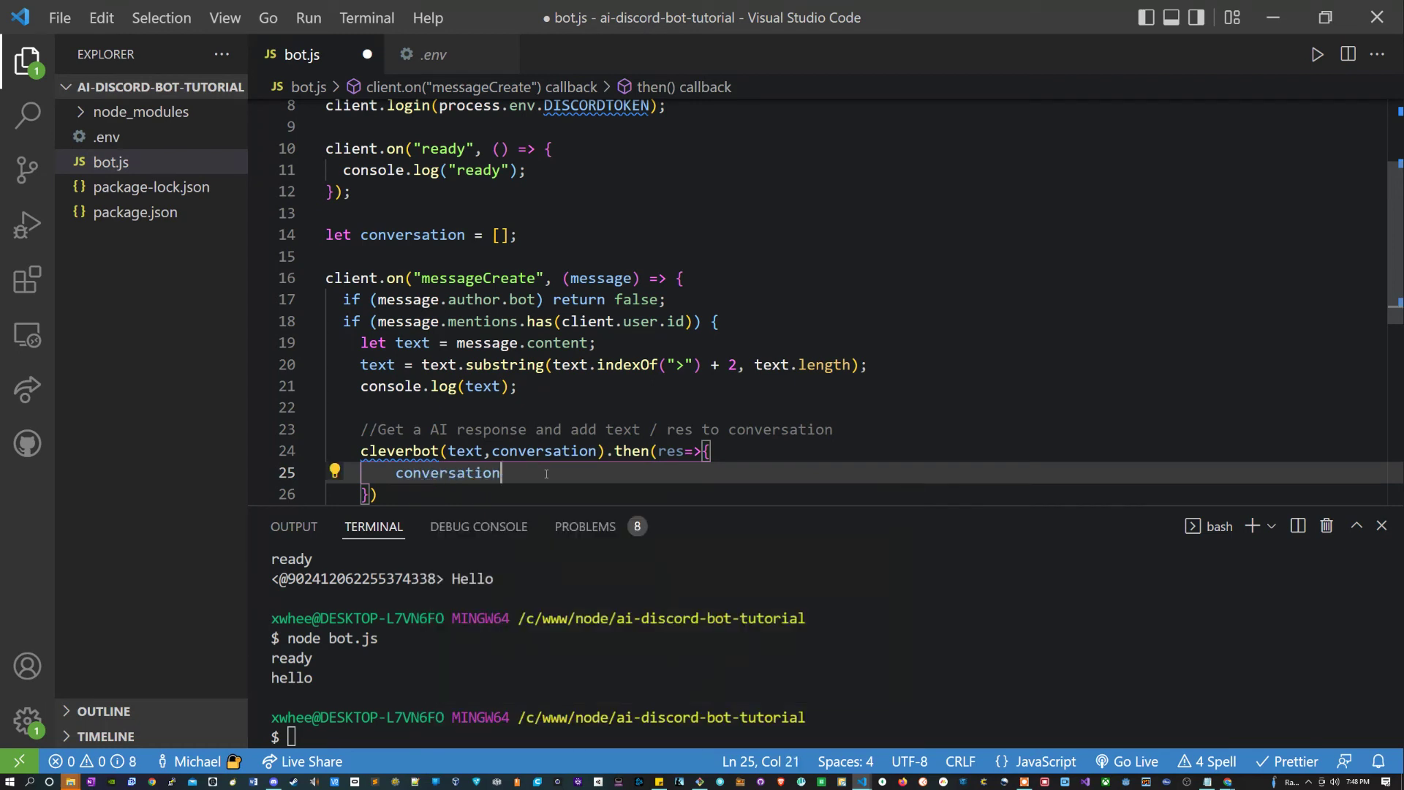
type(".push(")
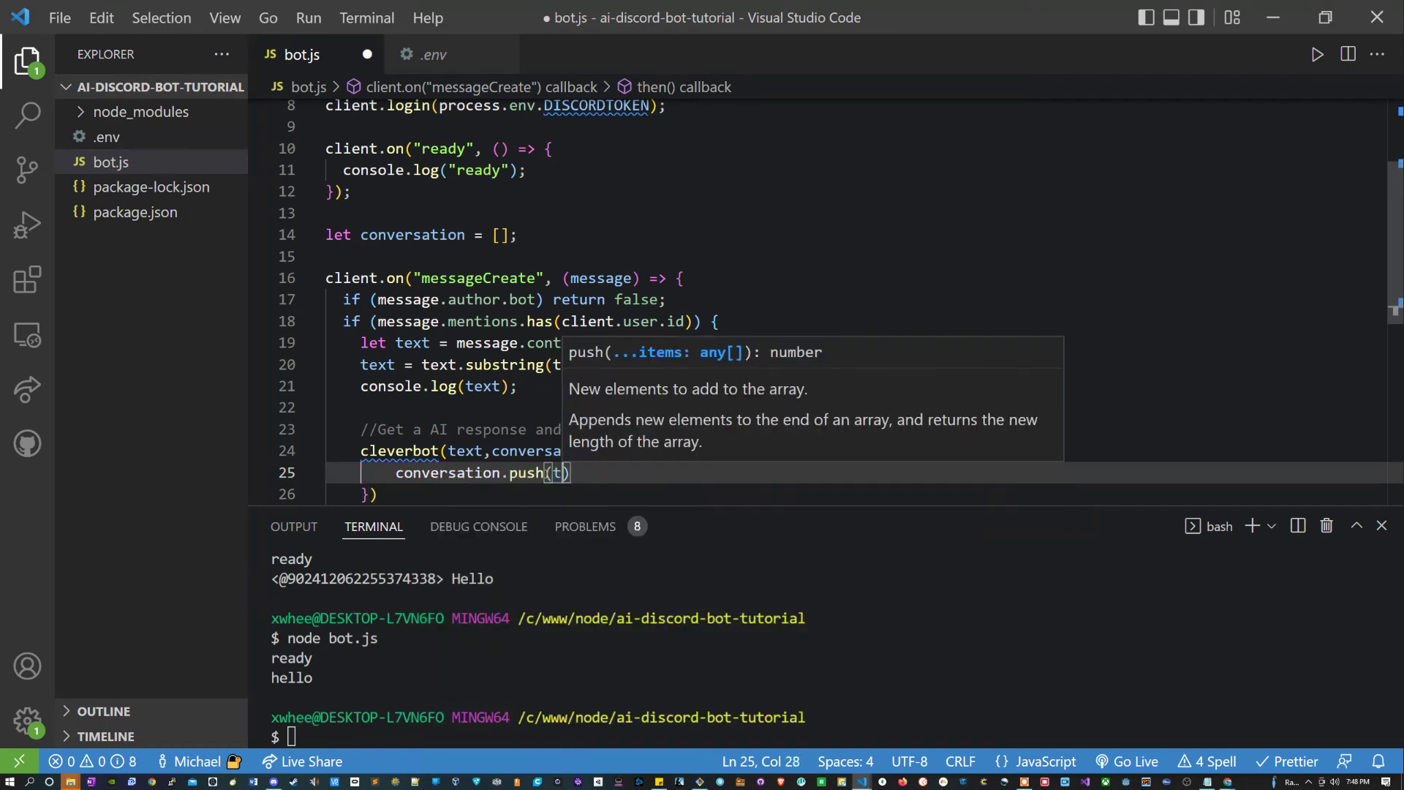
type("text);")
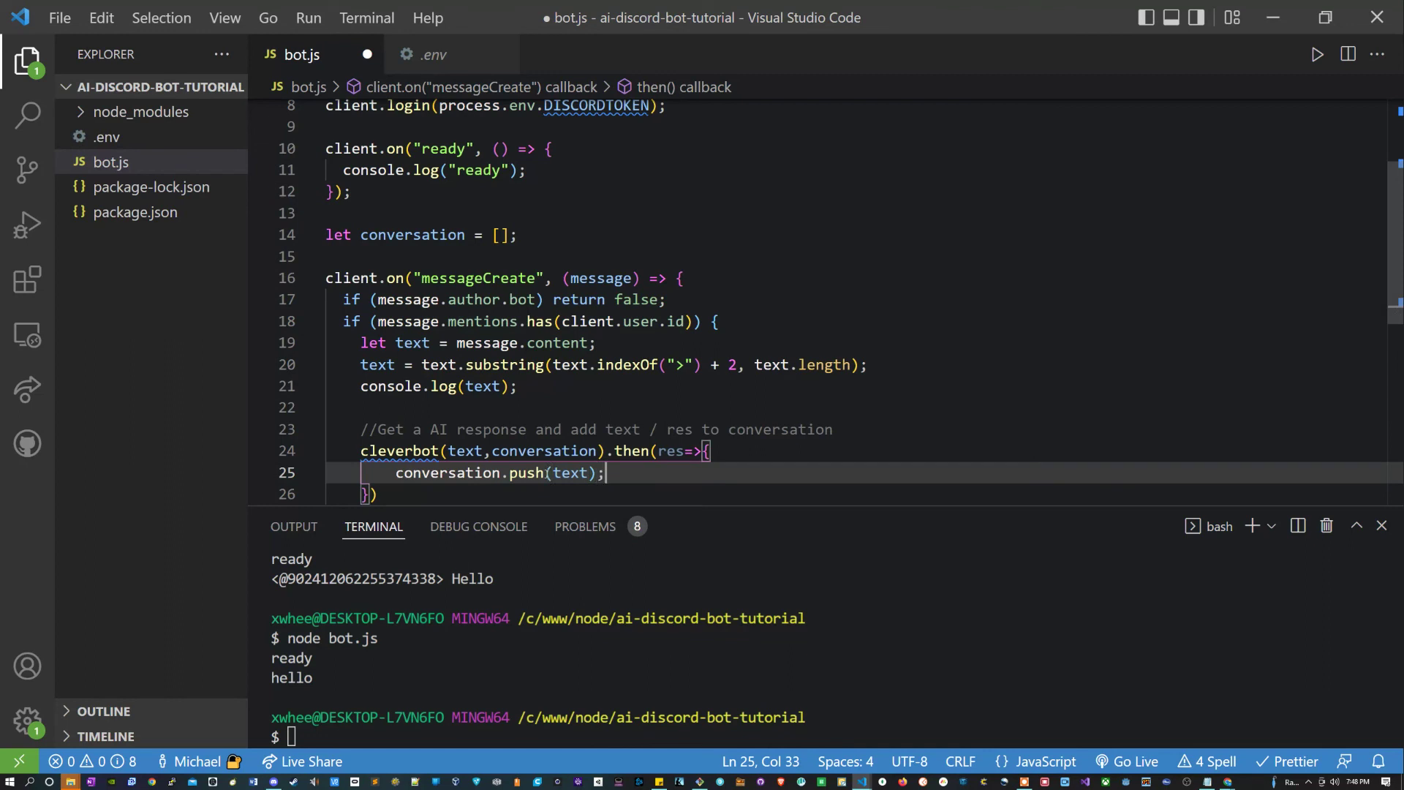
key("Return")
type("conv")
key("Tab")
type(".pu")
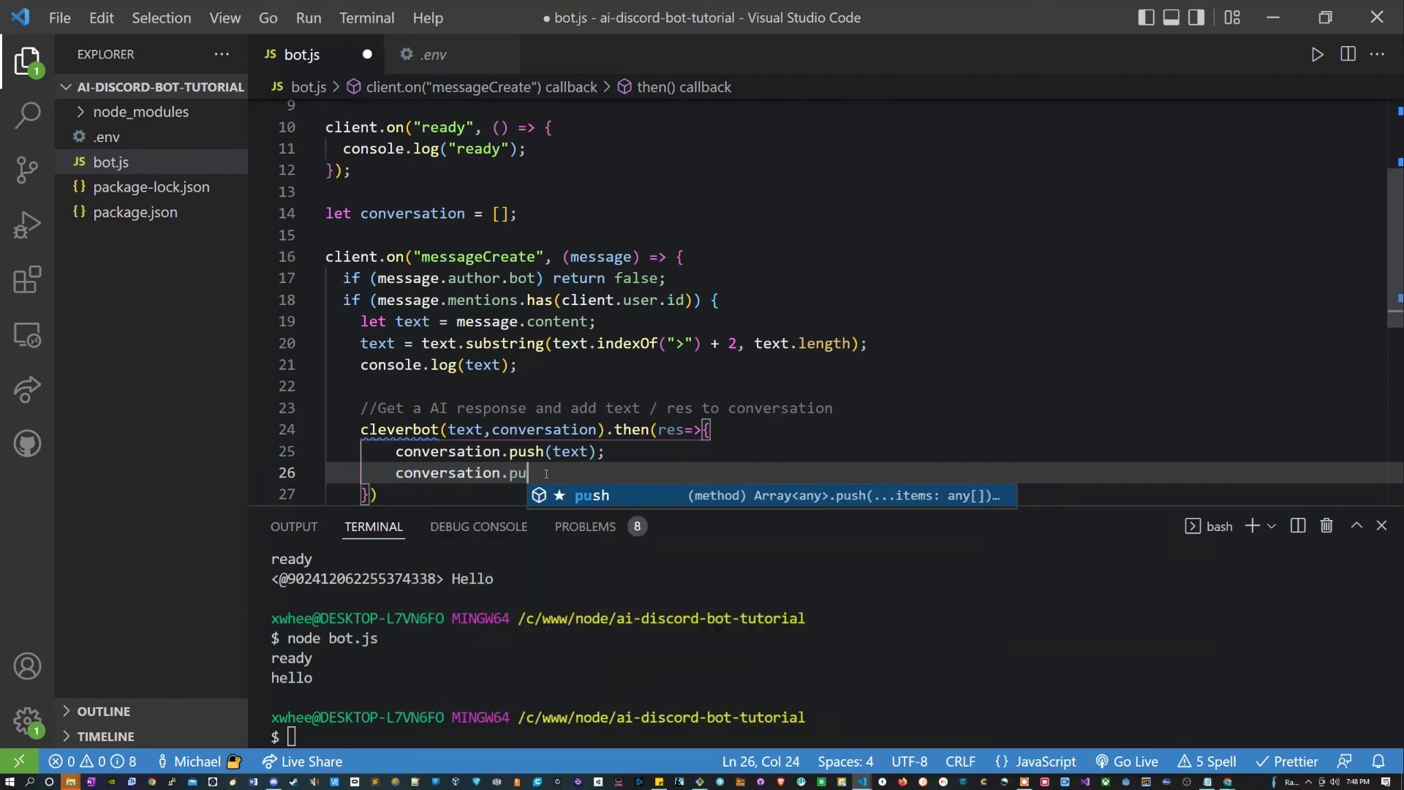
type("sh(res)")
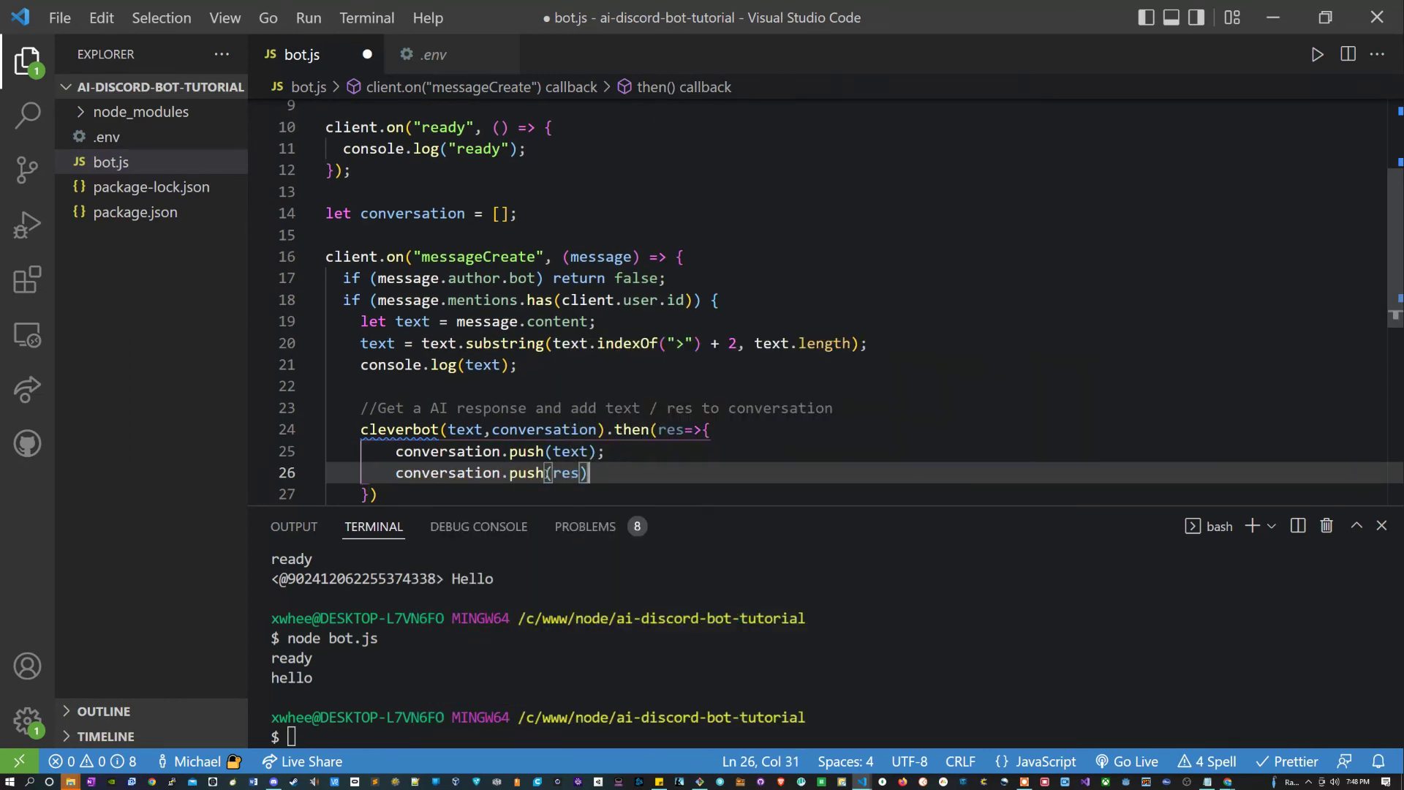
type(";")
key("Return")
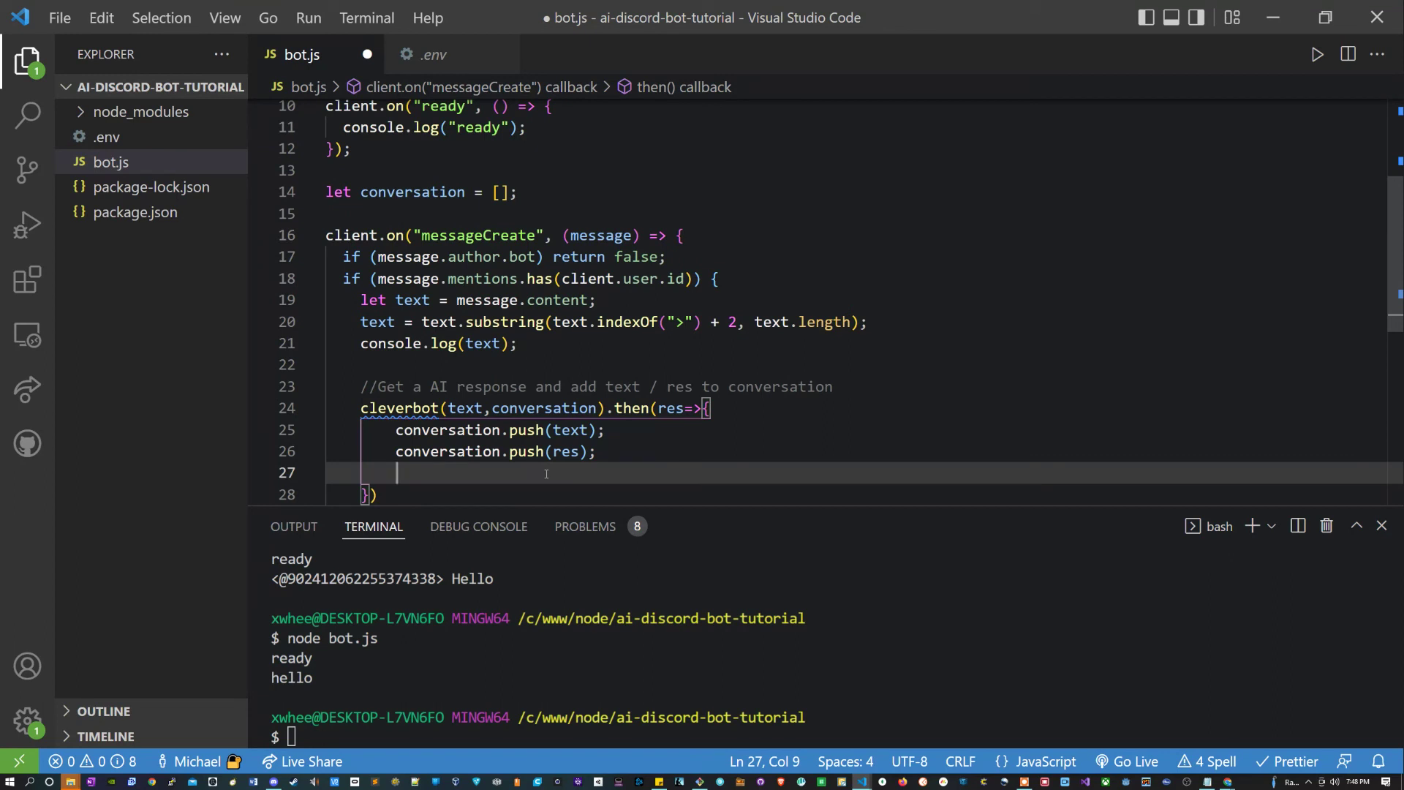
type("me")
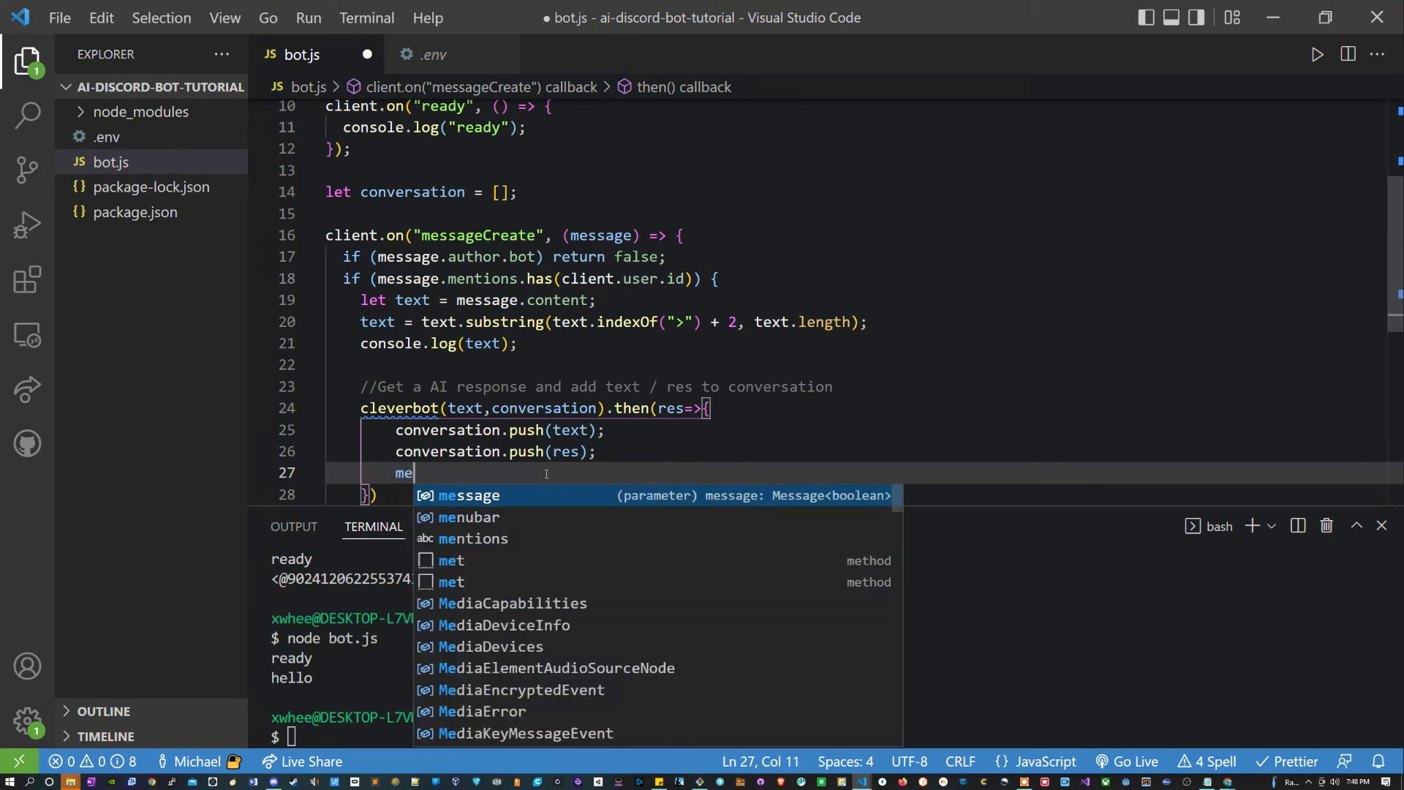
type("ssage")
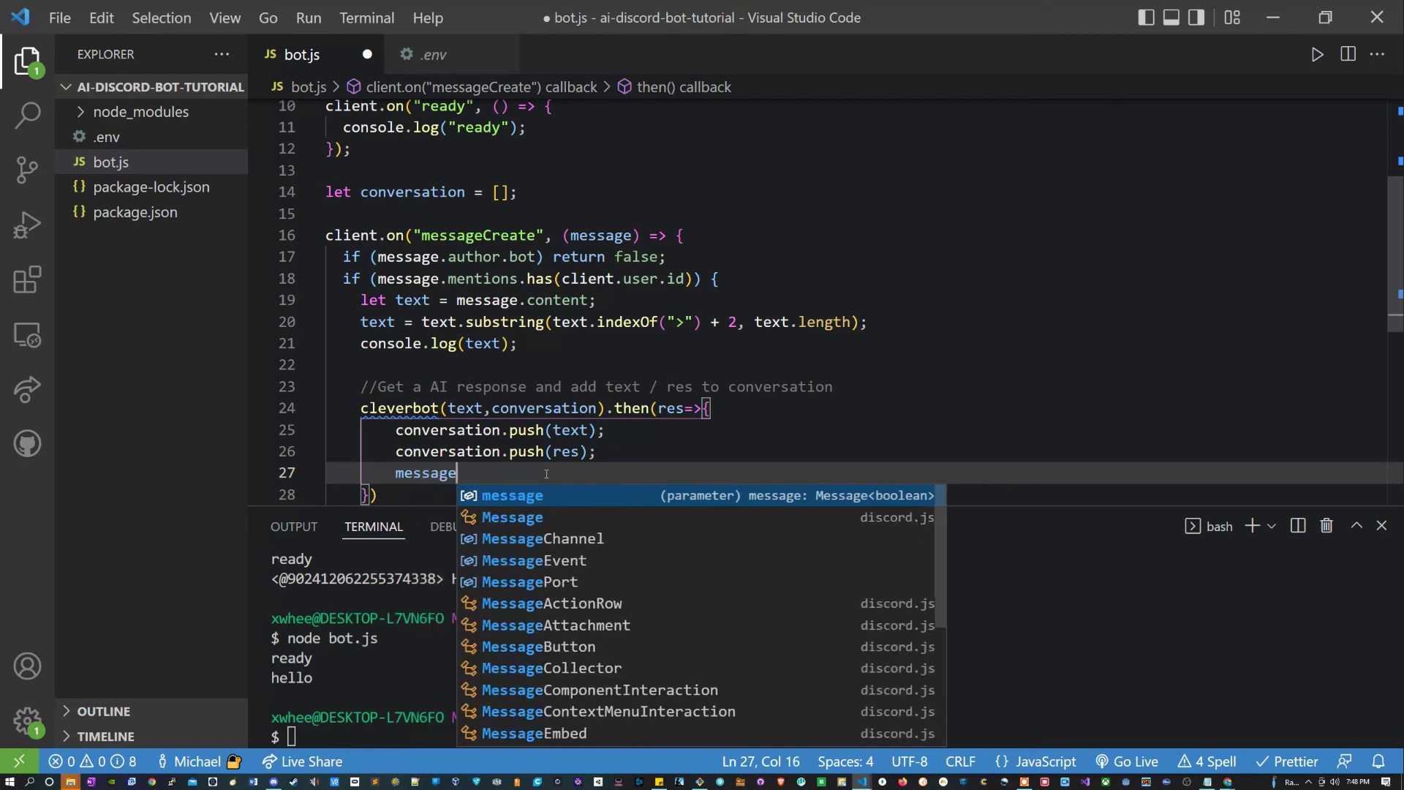
type(",")
key("BackSpace")
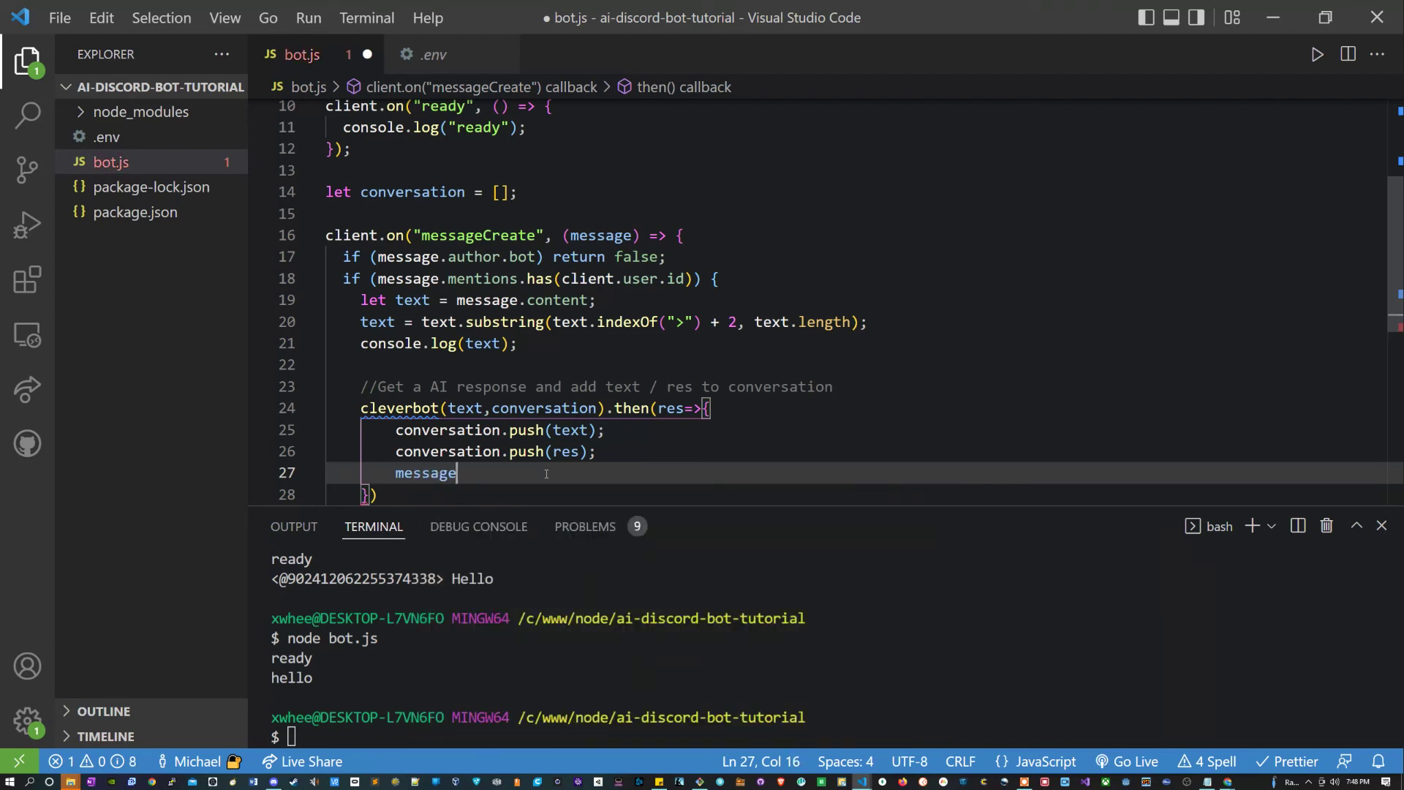
type(".channel.")
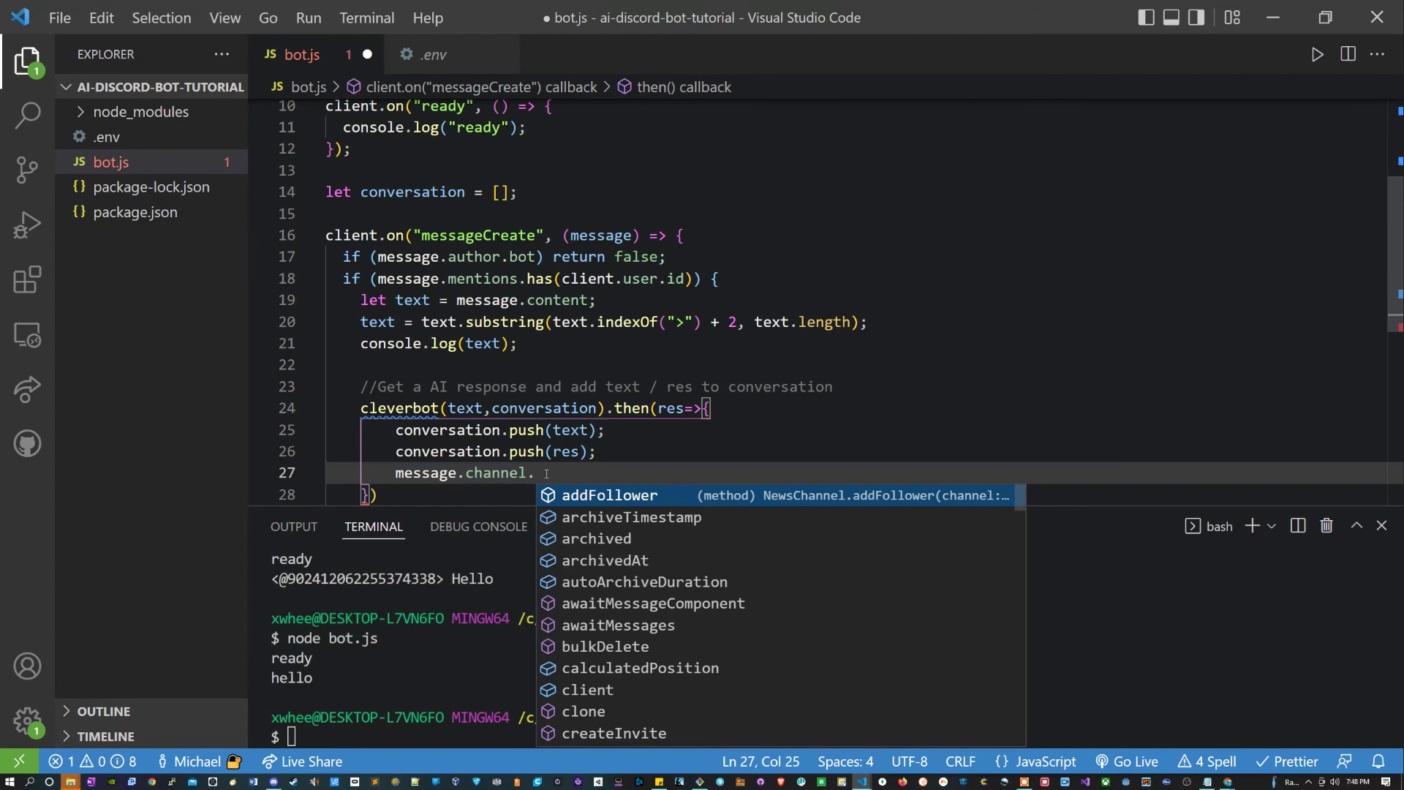
type("send(re")
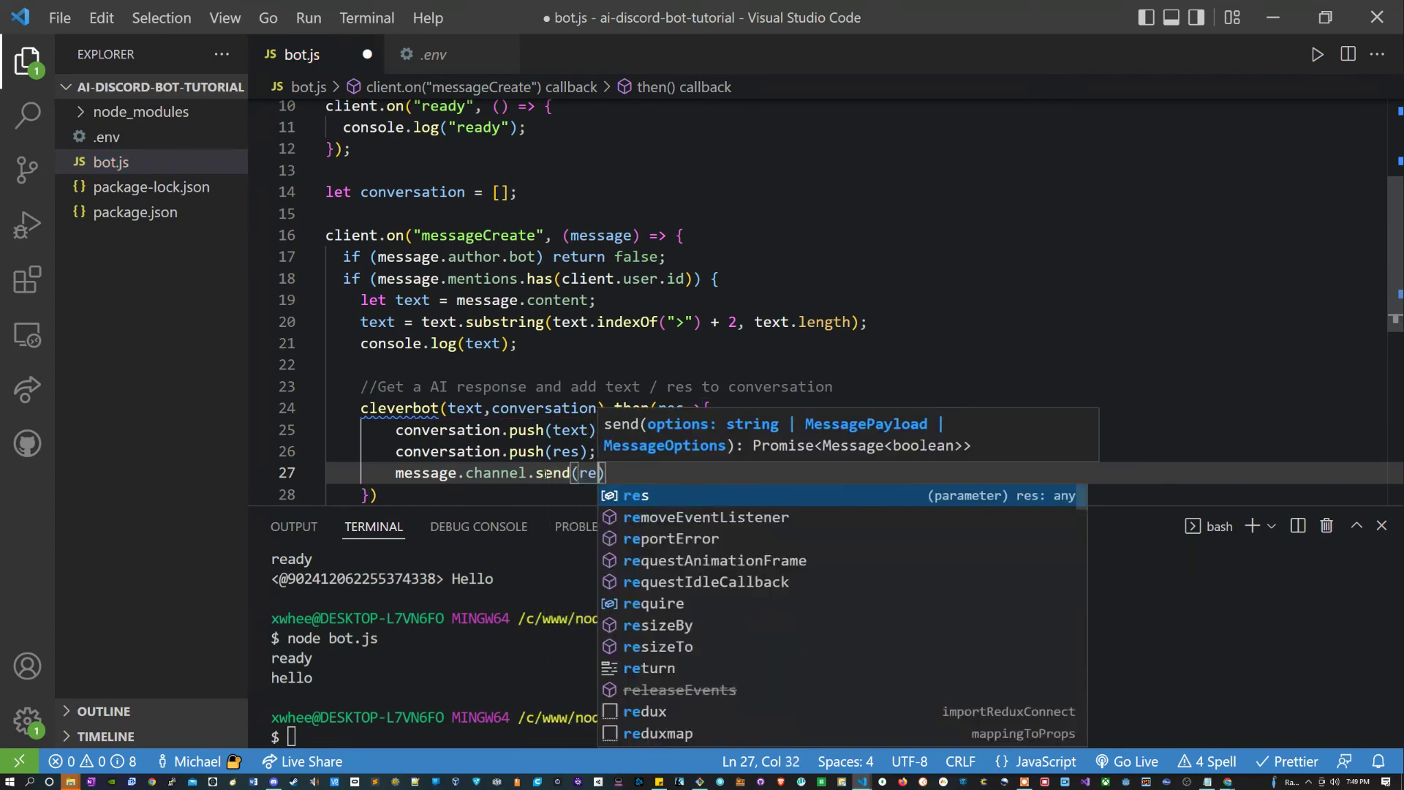
type("s")
key("ctrl+s")
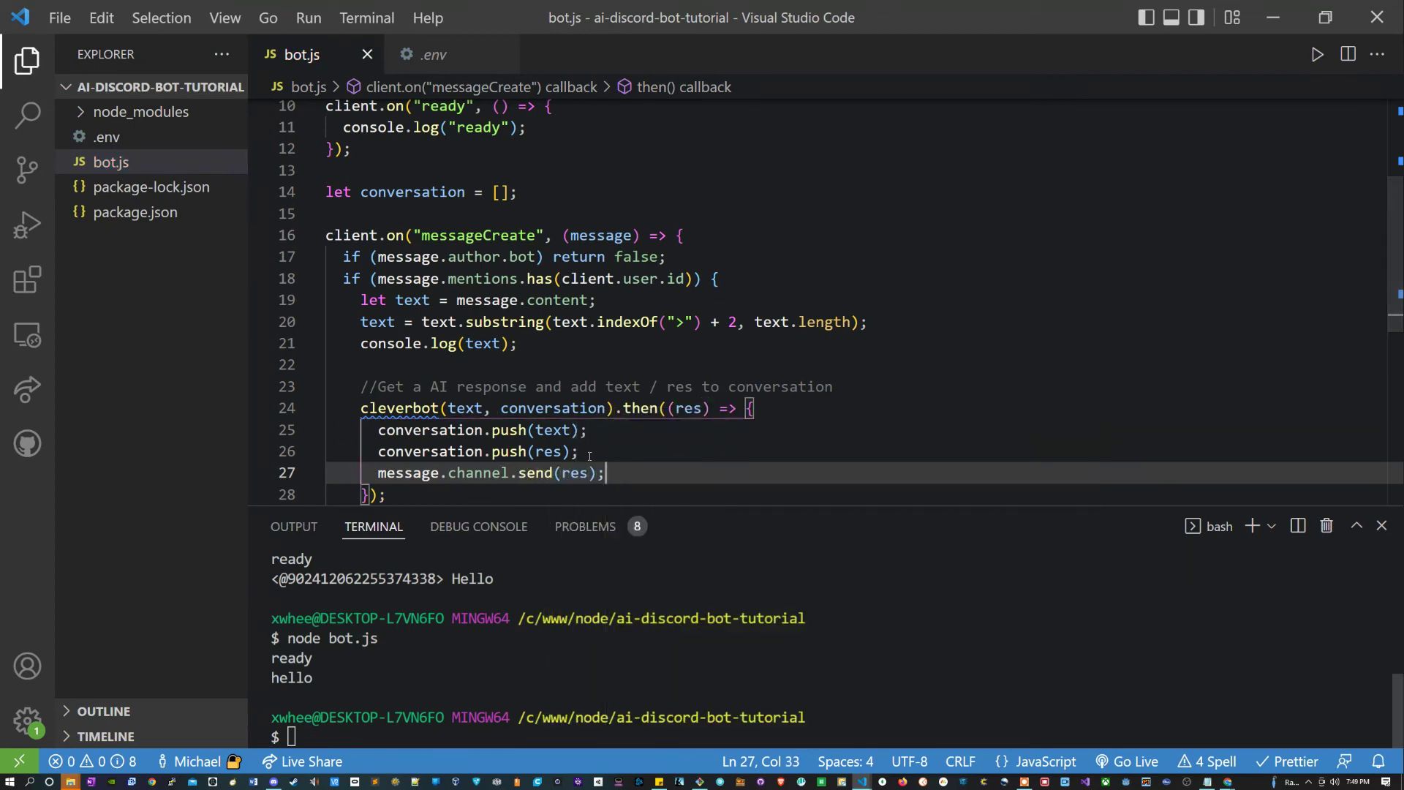
scroll(565, 418, "down", 2)
scroll(566, 418, "up", 1)
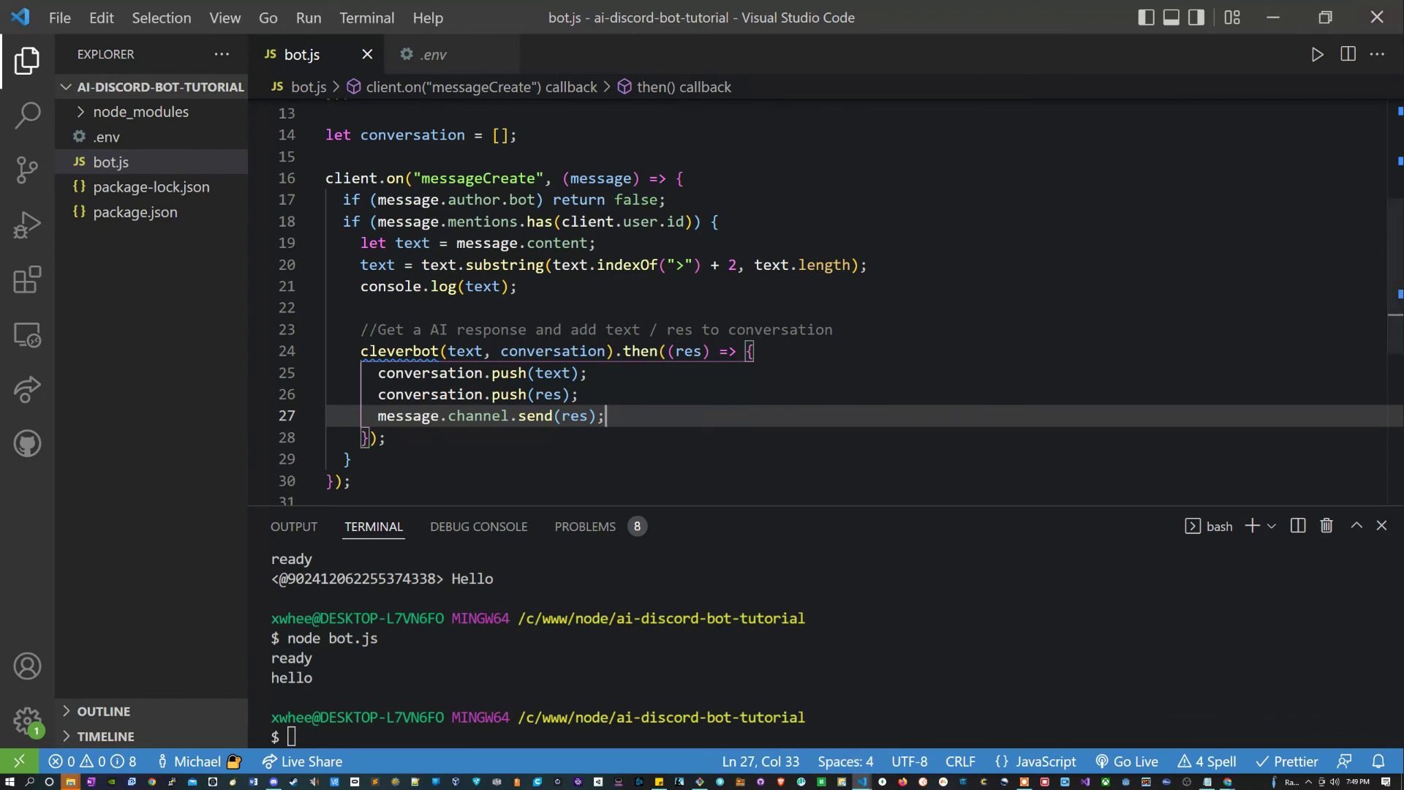
Rerun 'node bot.js' in the terminal to restart the bot with the saved changes
left_click(787, 571)
key("Up")
key("Return")
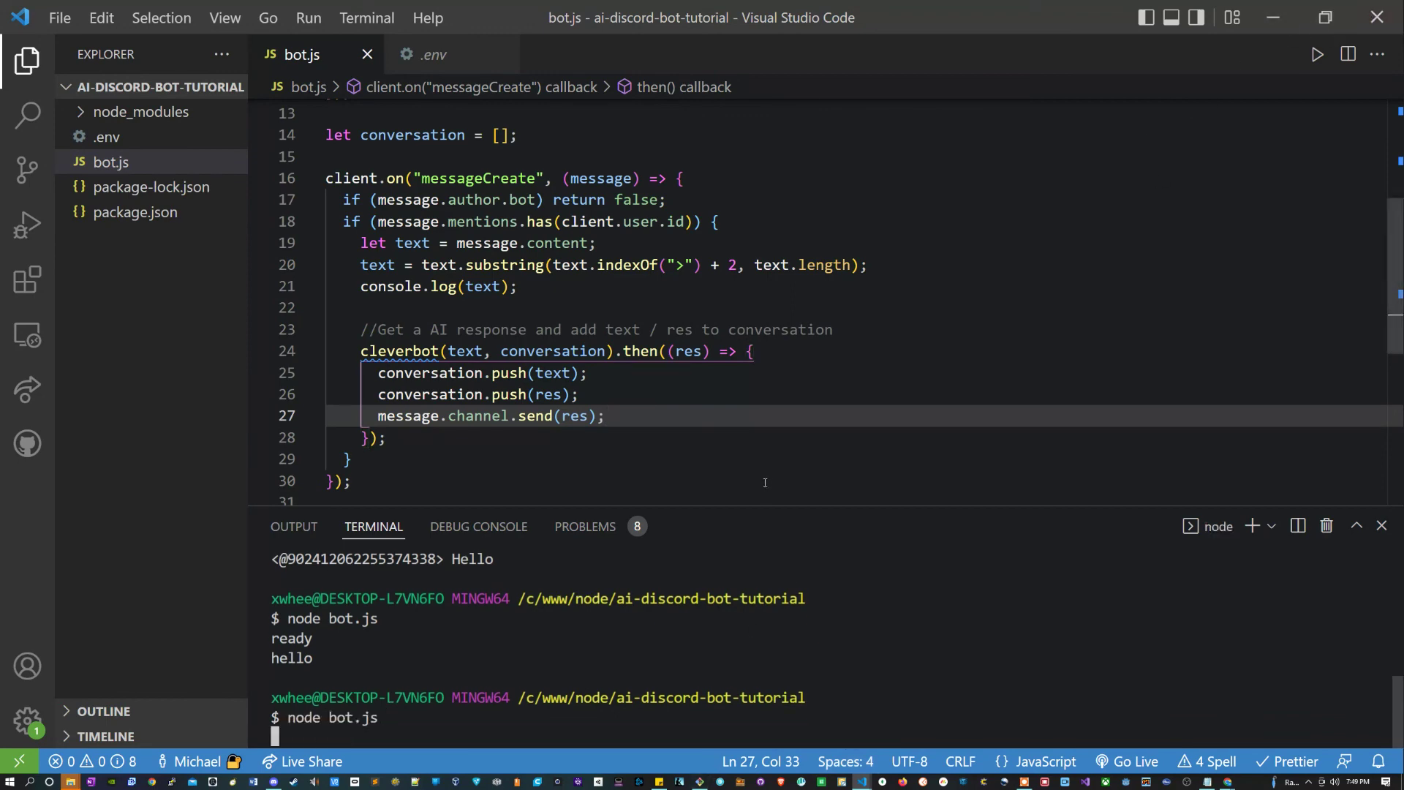
Bring up Discord and send the php tutorial bot 'hello', then 'I am good, how are you?'
left_click(1273, 17)
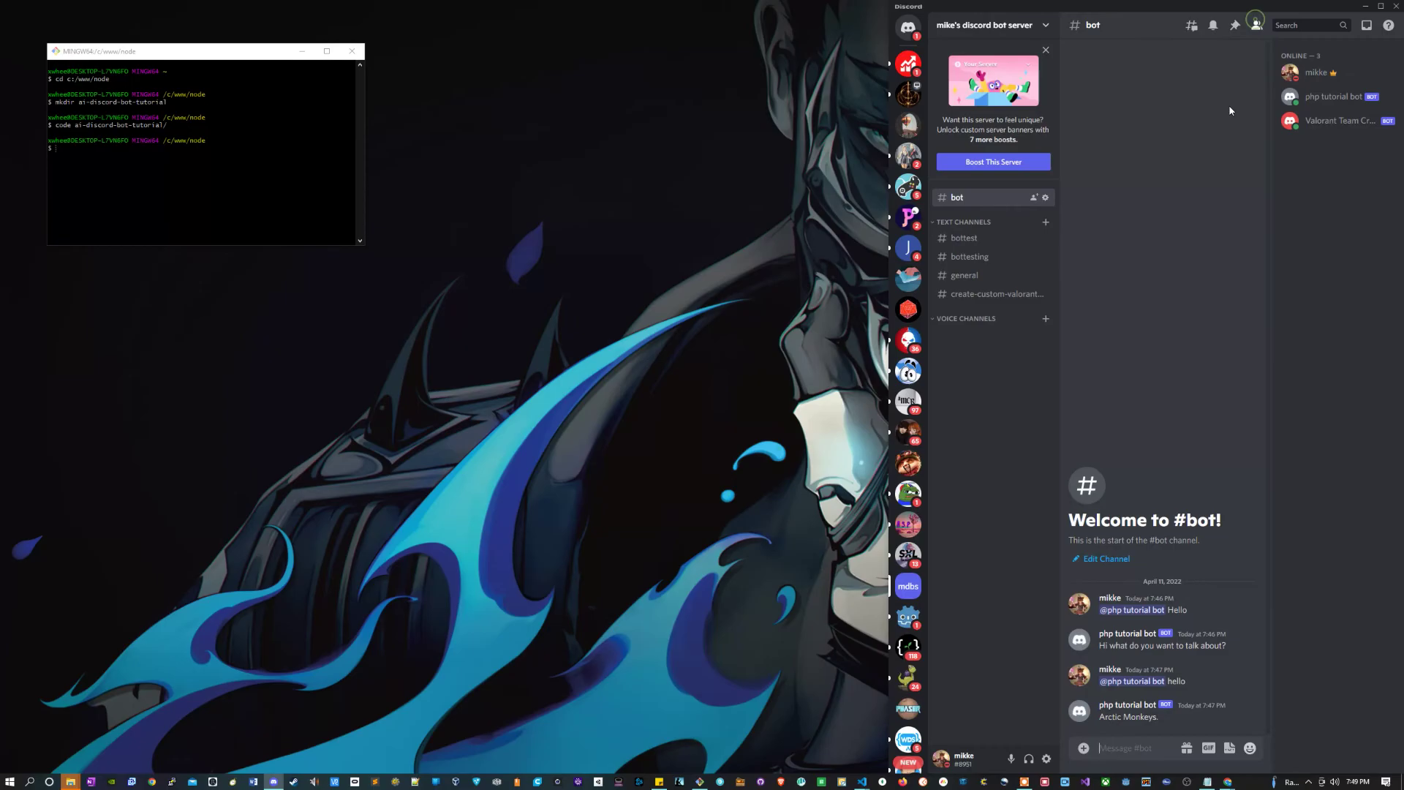
left_click(1379, 6)
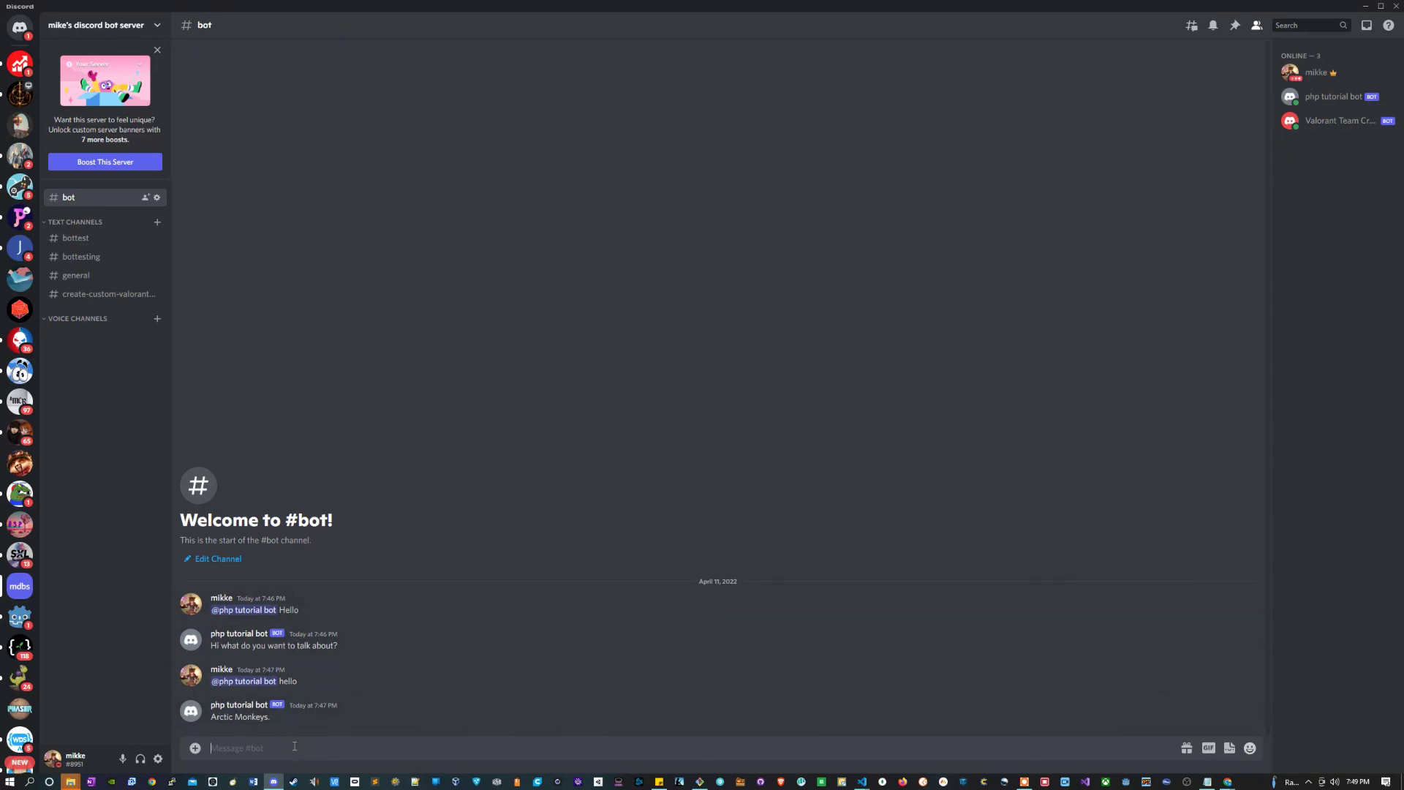
type("@ph")
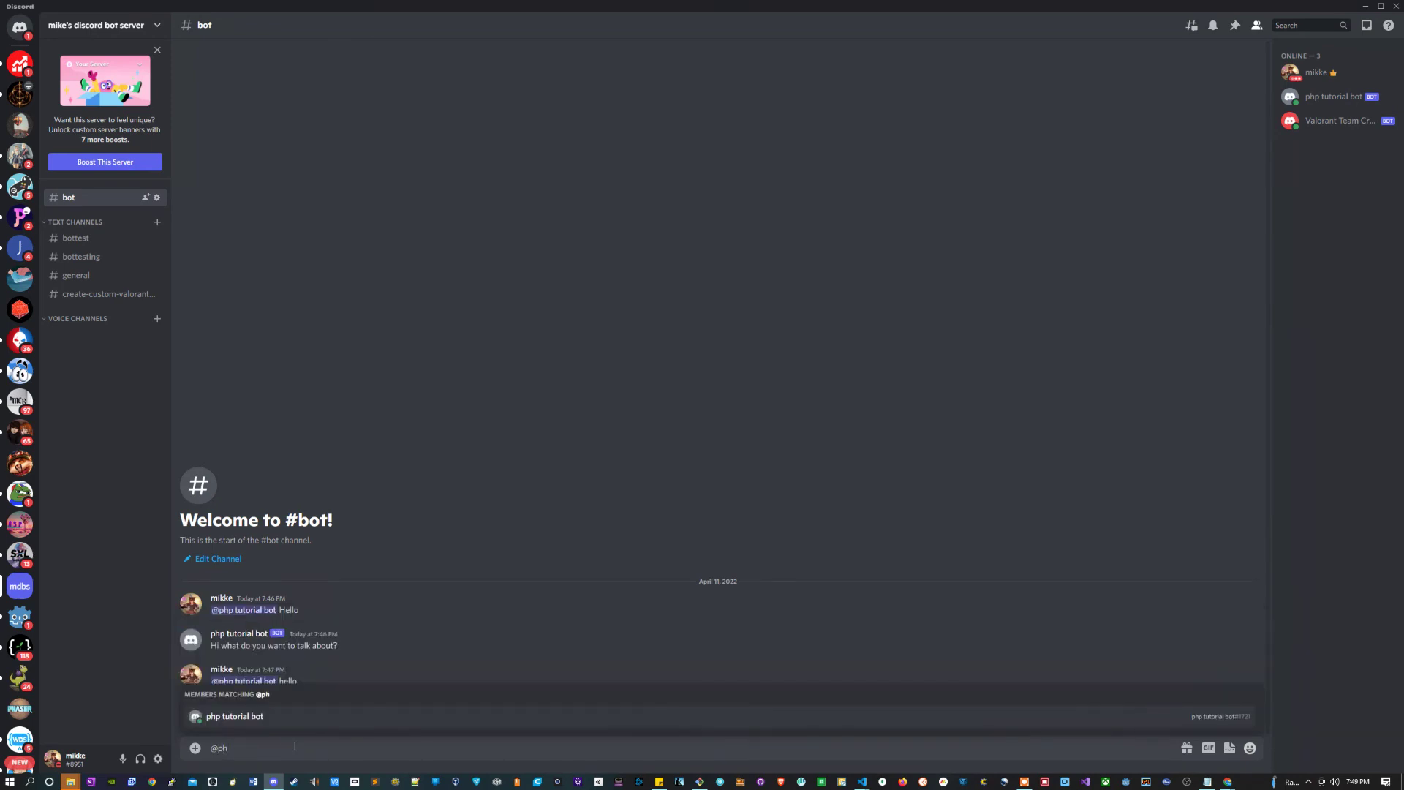
key("Tab")
type("el")
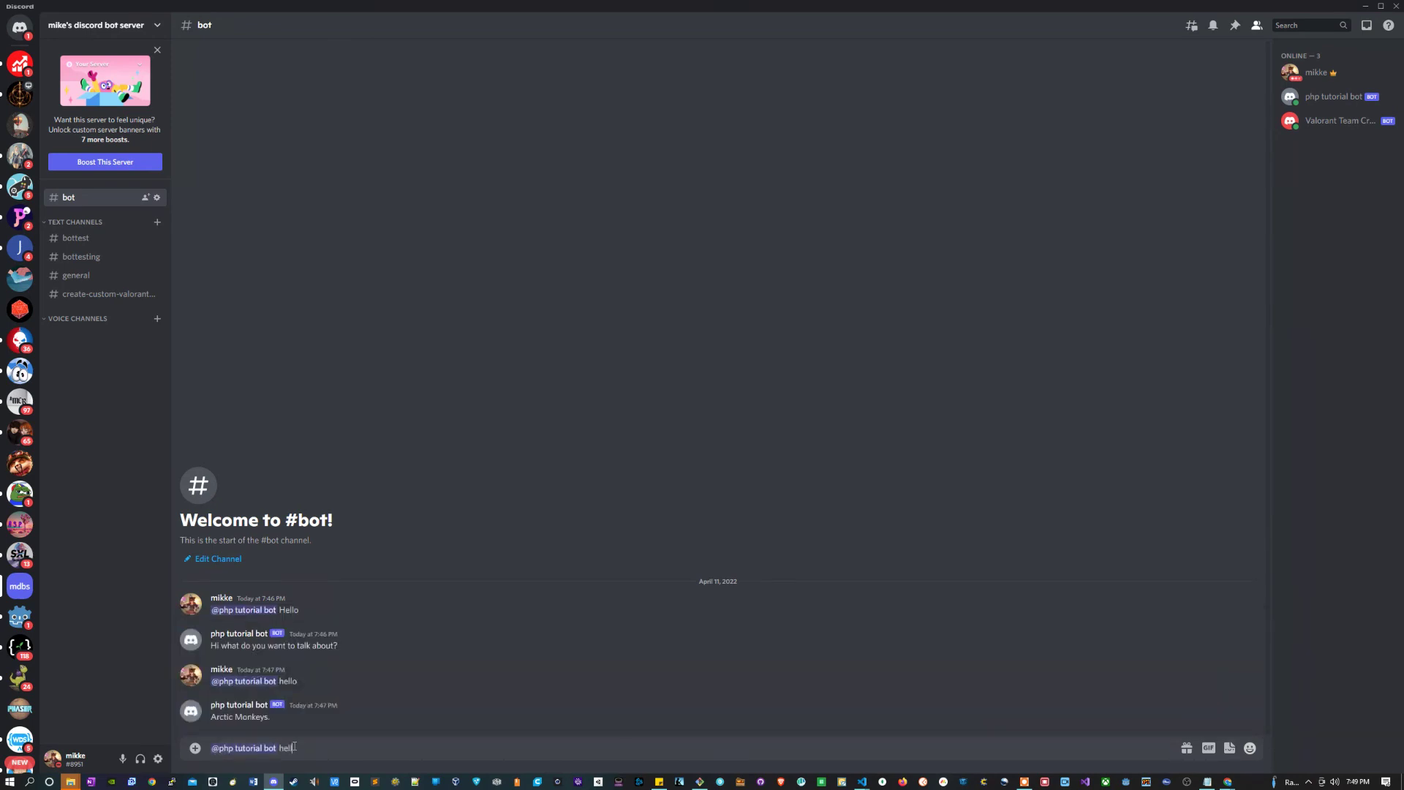
type("lo")
key("Return")
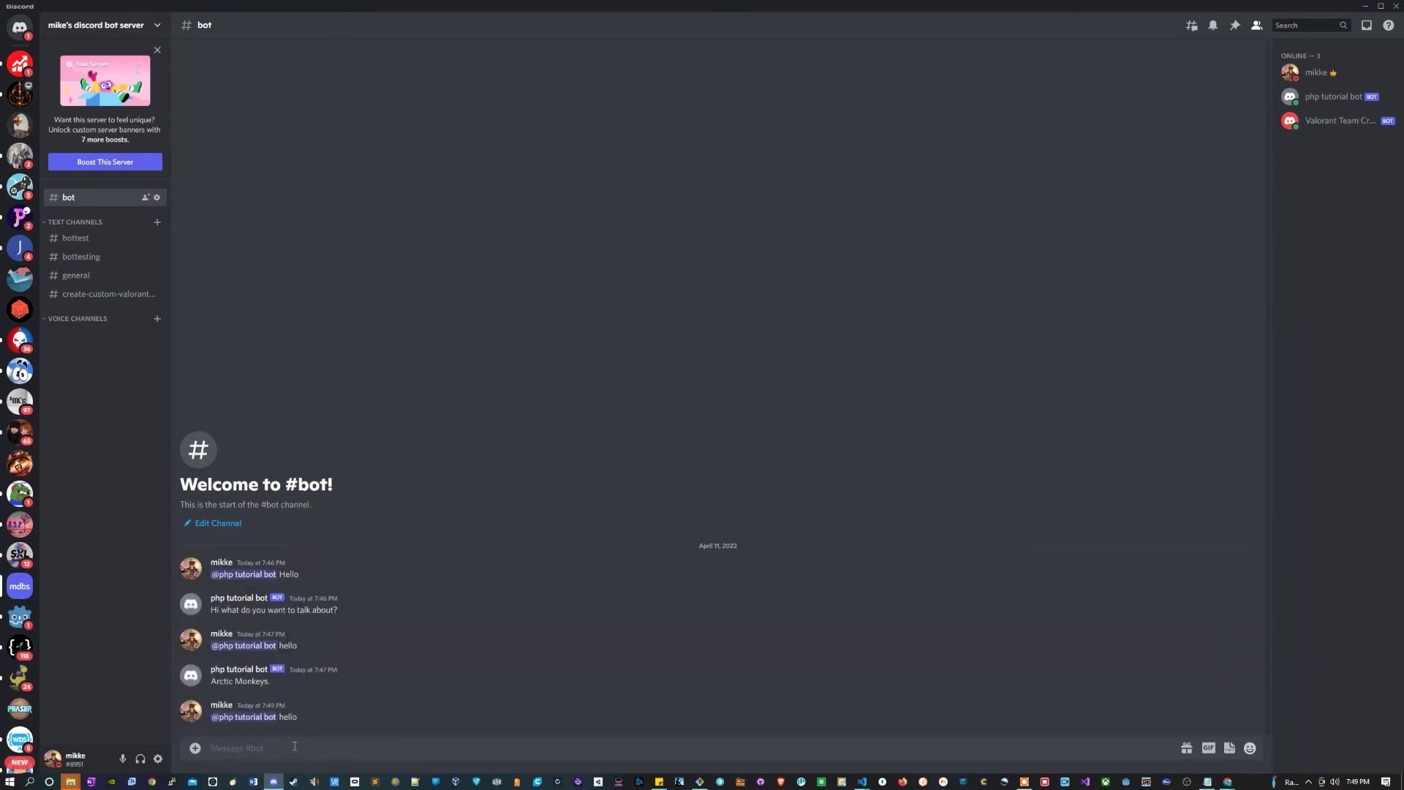
type("@")
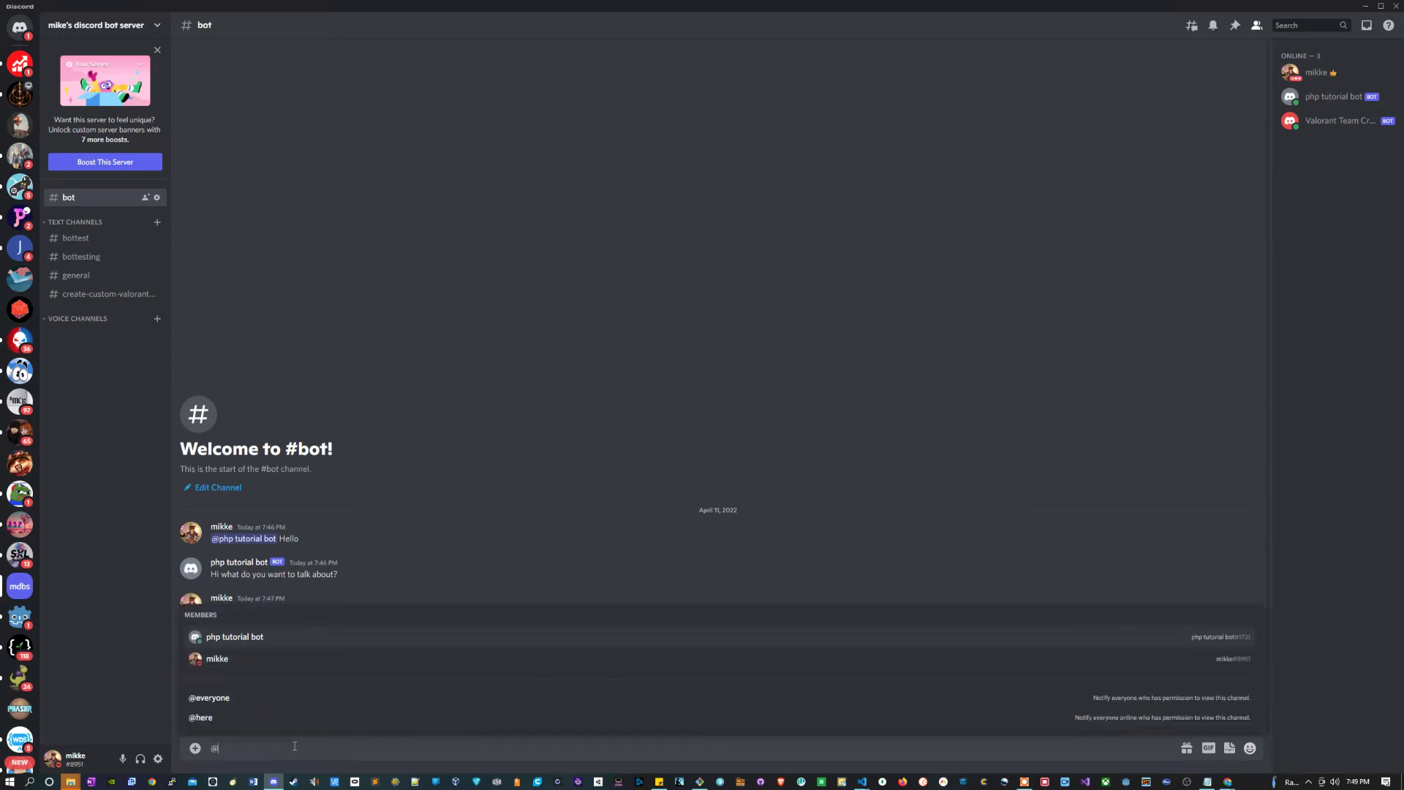
type("ph")
key("Tab")
type("am")
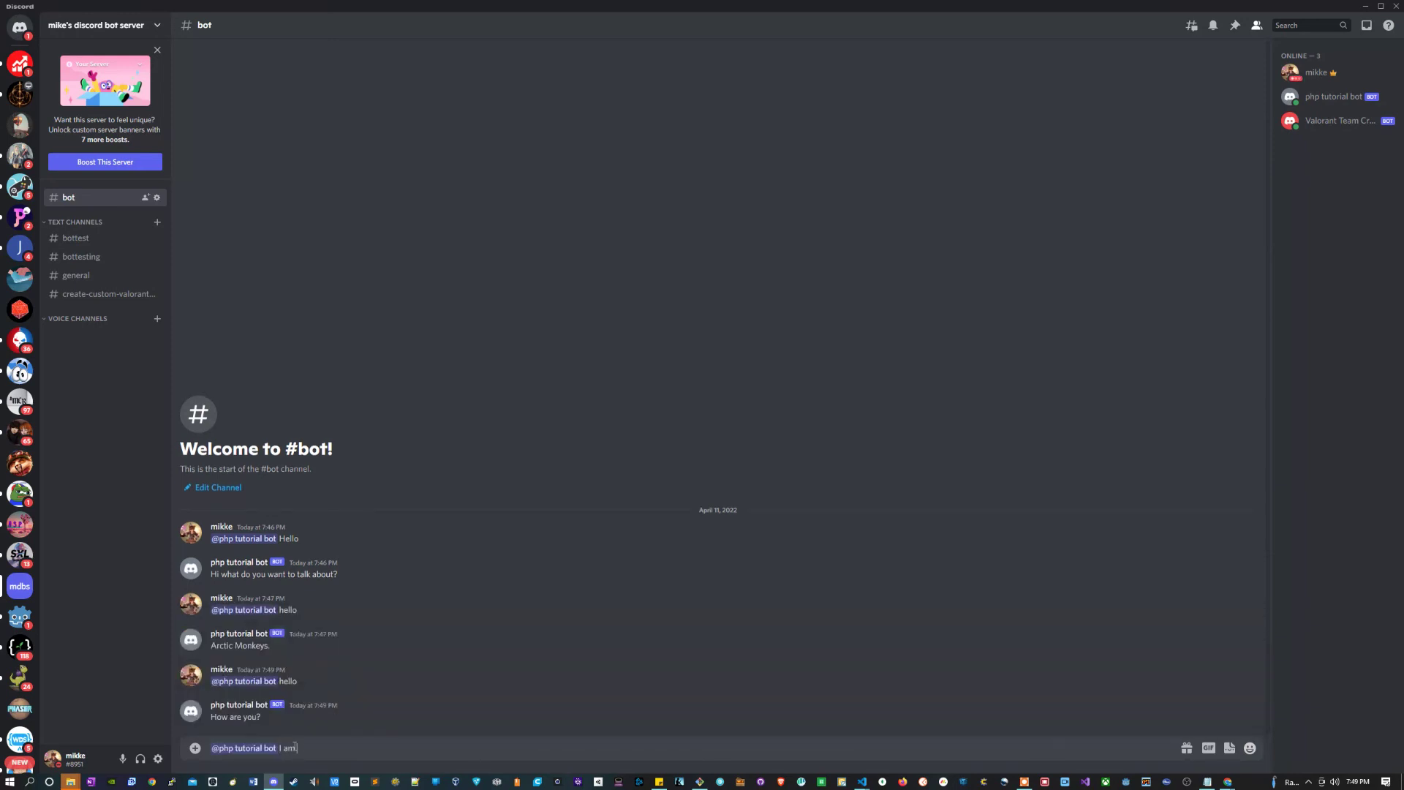
type(" good, how are you")
type("?")
key("Return")
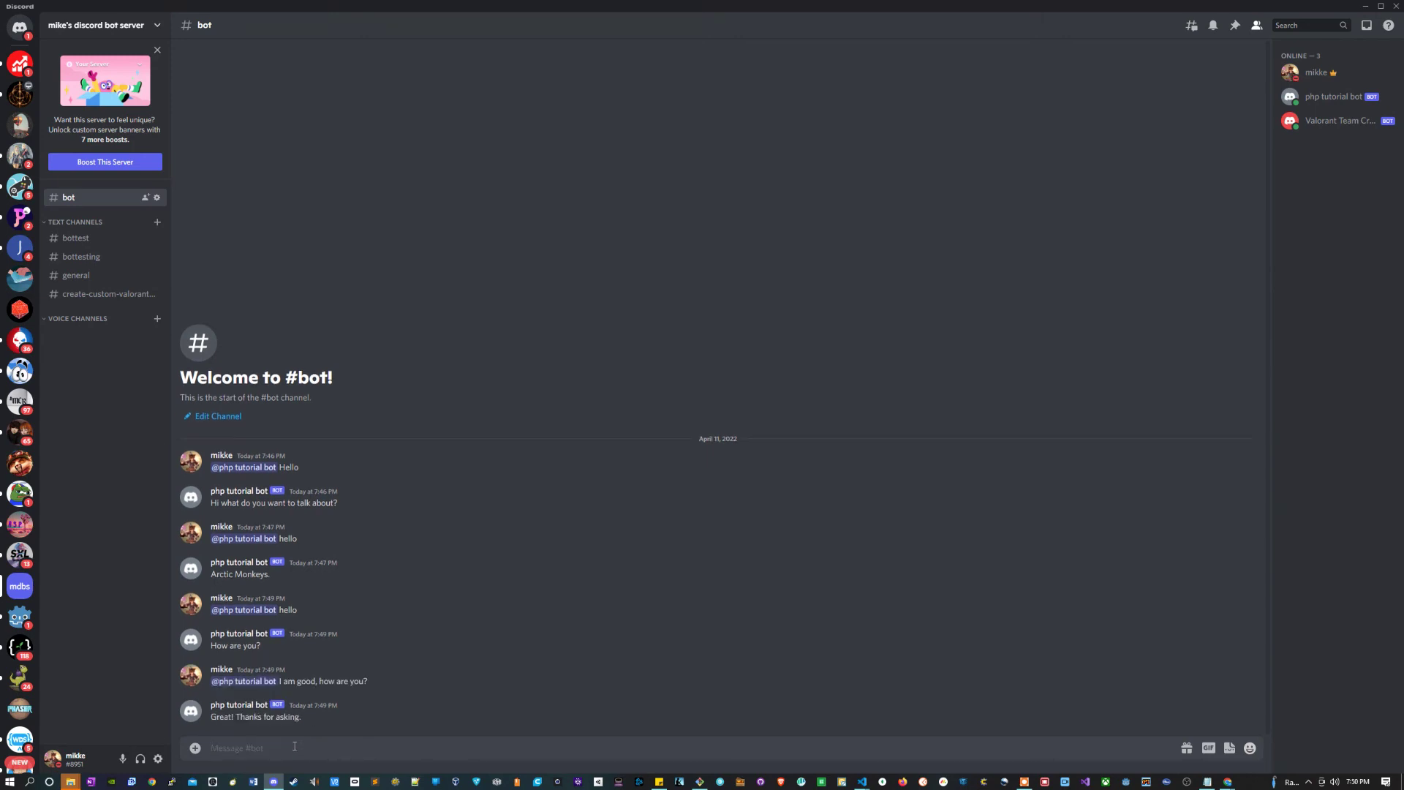
type("@php")
Ask the php tutorial bot 'what is your name?' and answer with the name 'Mike'
key("Tab")
type("course!")
type(" what is you")
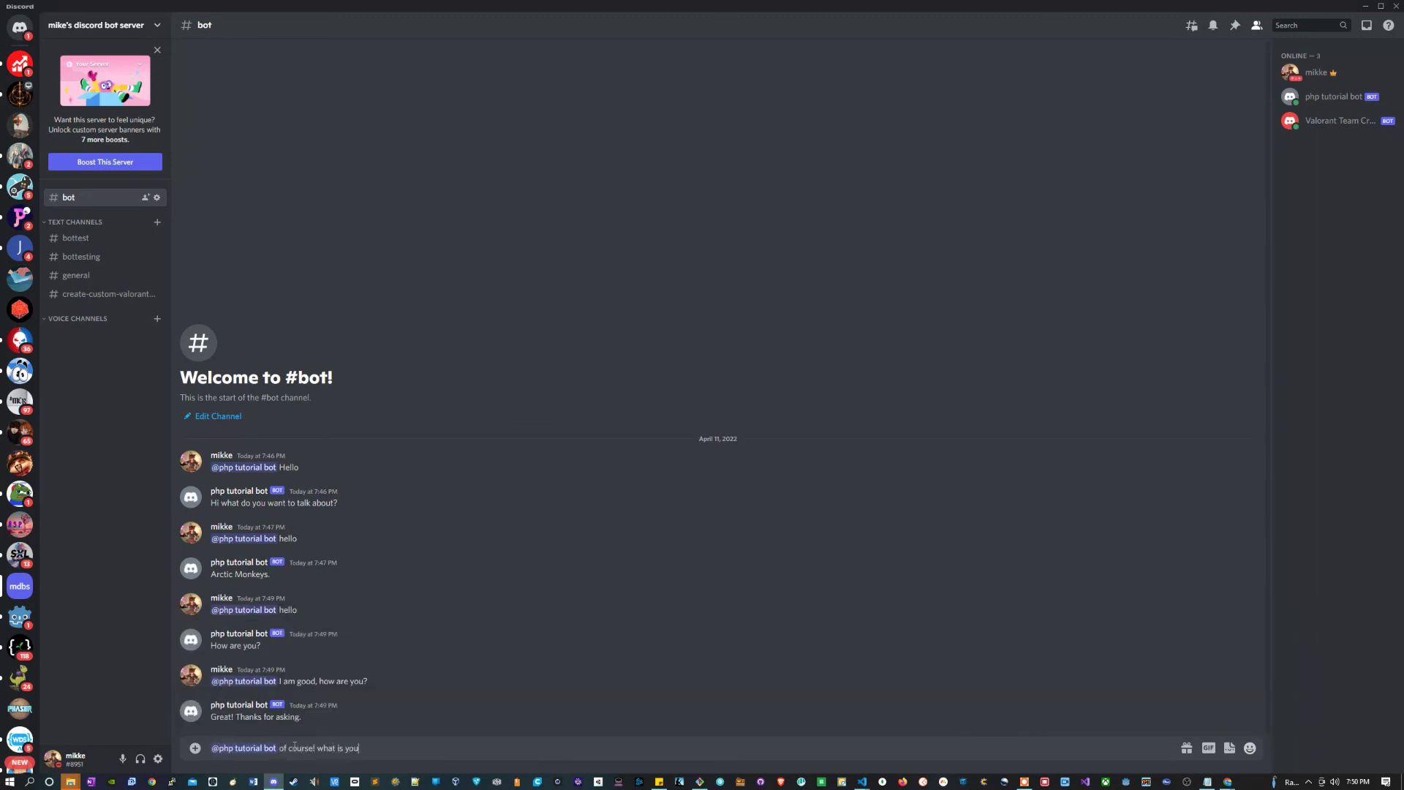
type("r name?")
key("Return")
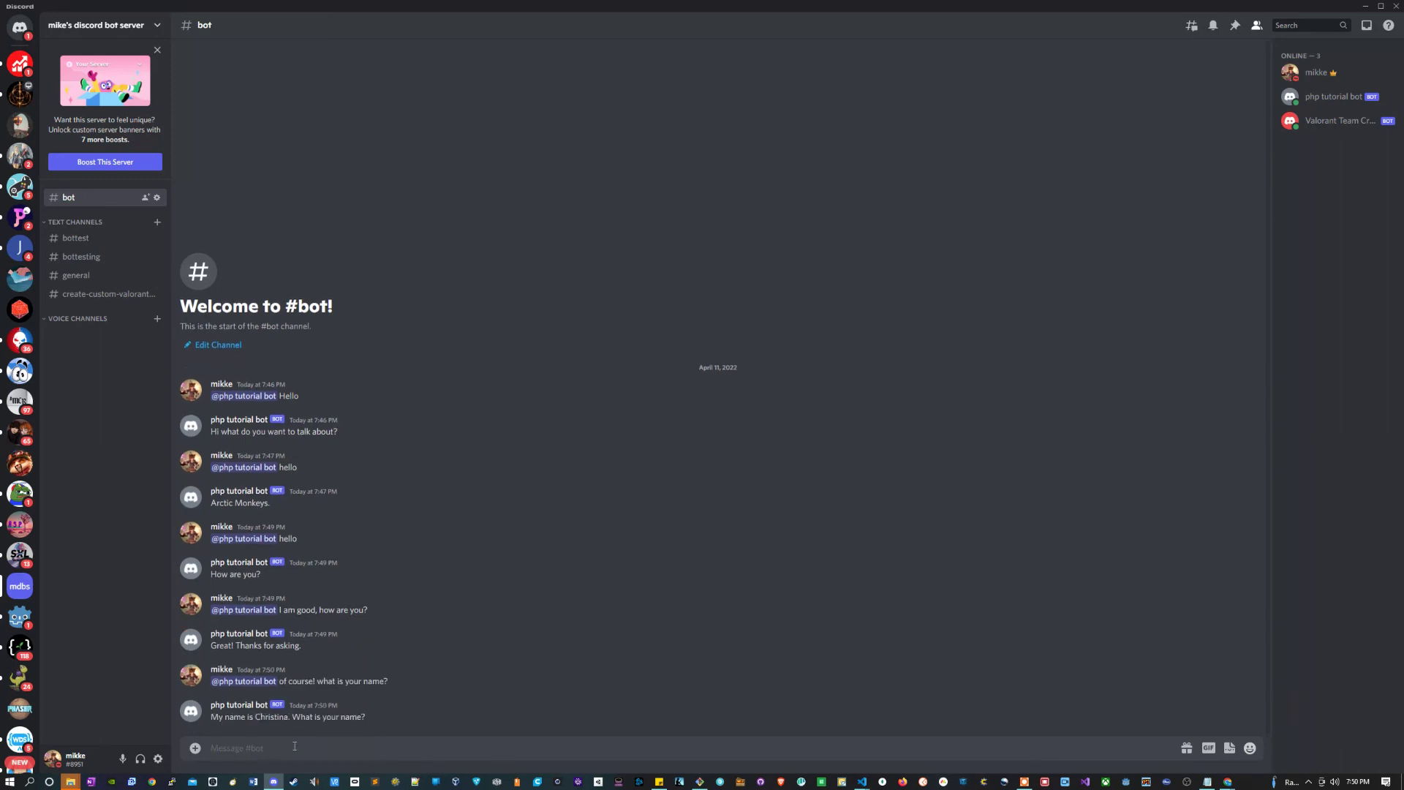
type("@ph")
key("Tab")
type("ke")
key("Return")
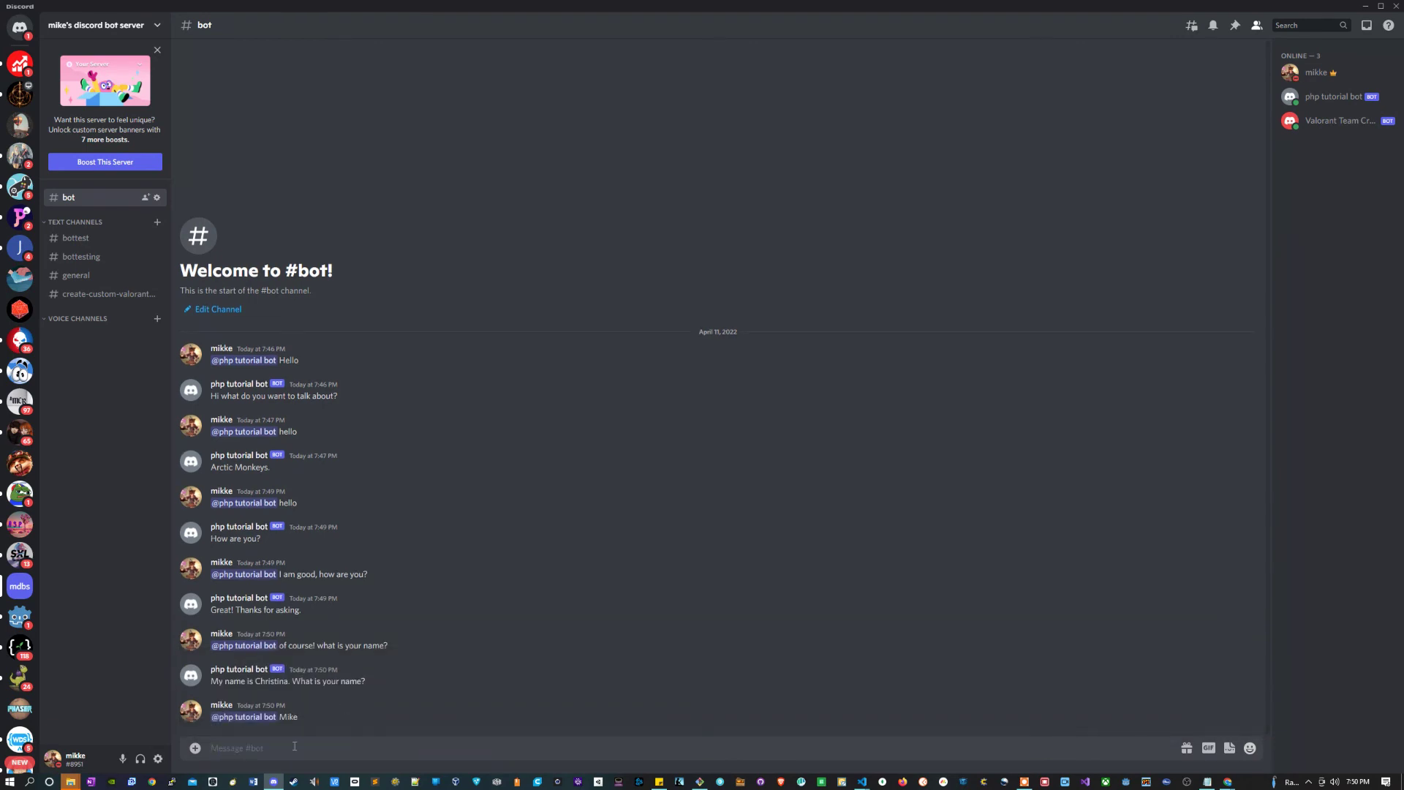